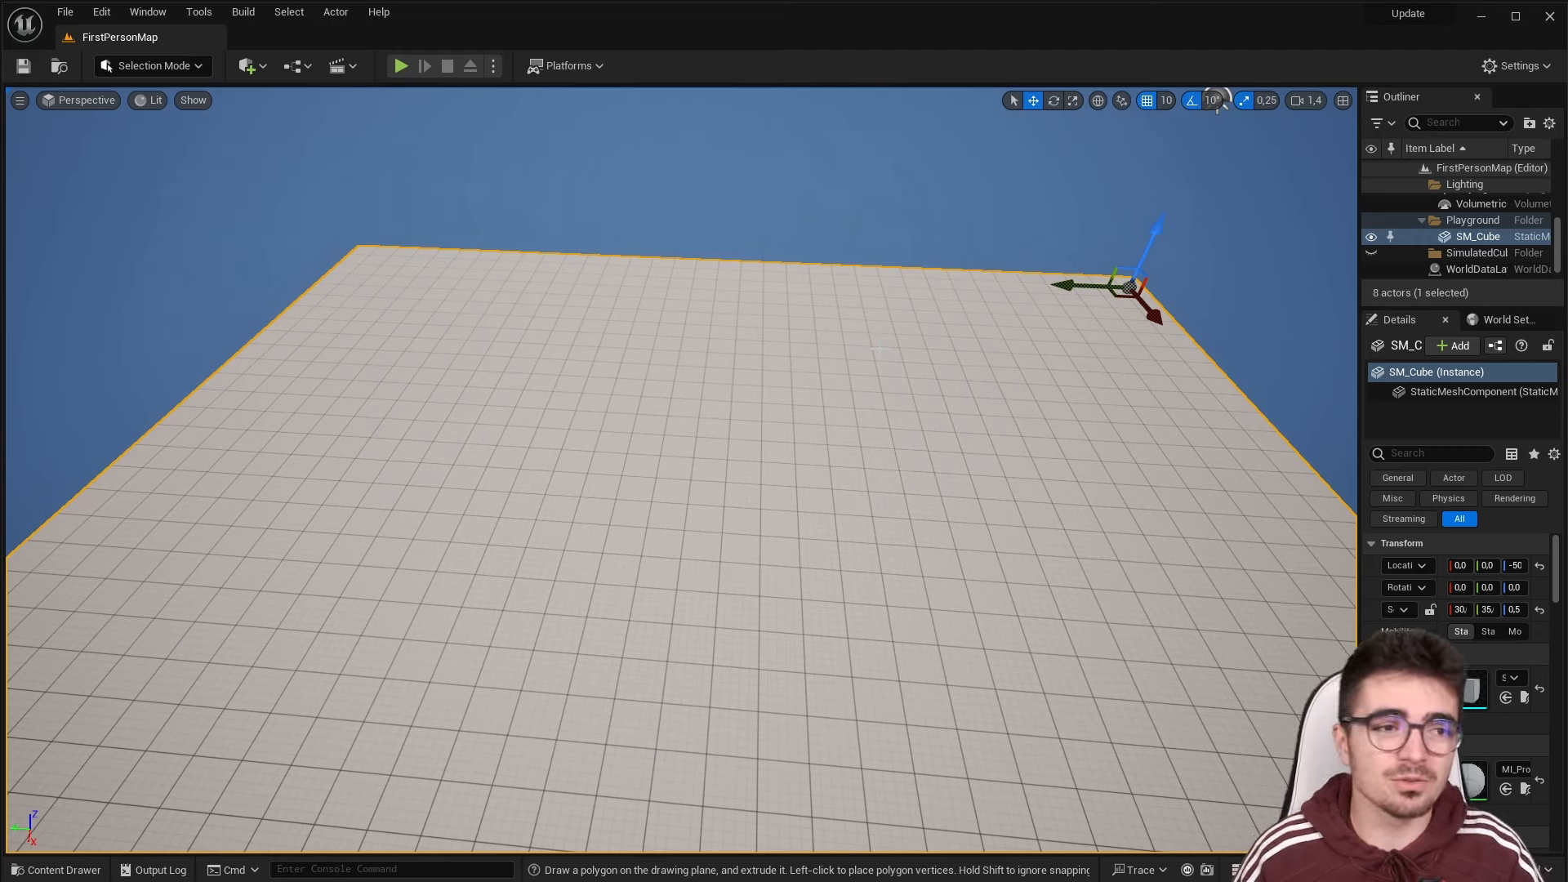
Search the plugins for "modeling" and check whether Modeling Tools Editor Mode is enabled
left_click(104, 11)
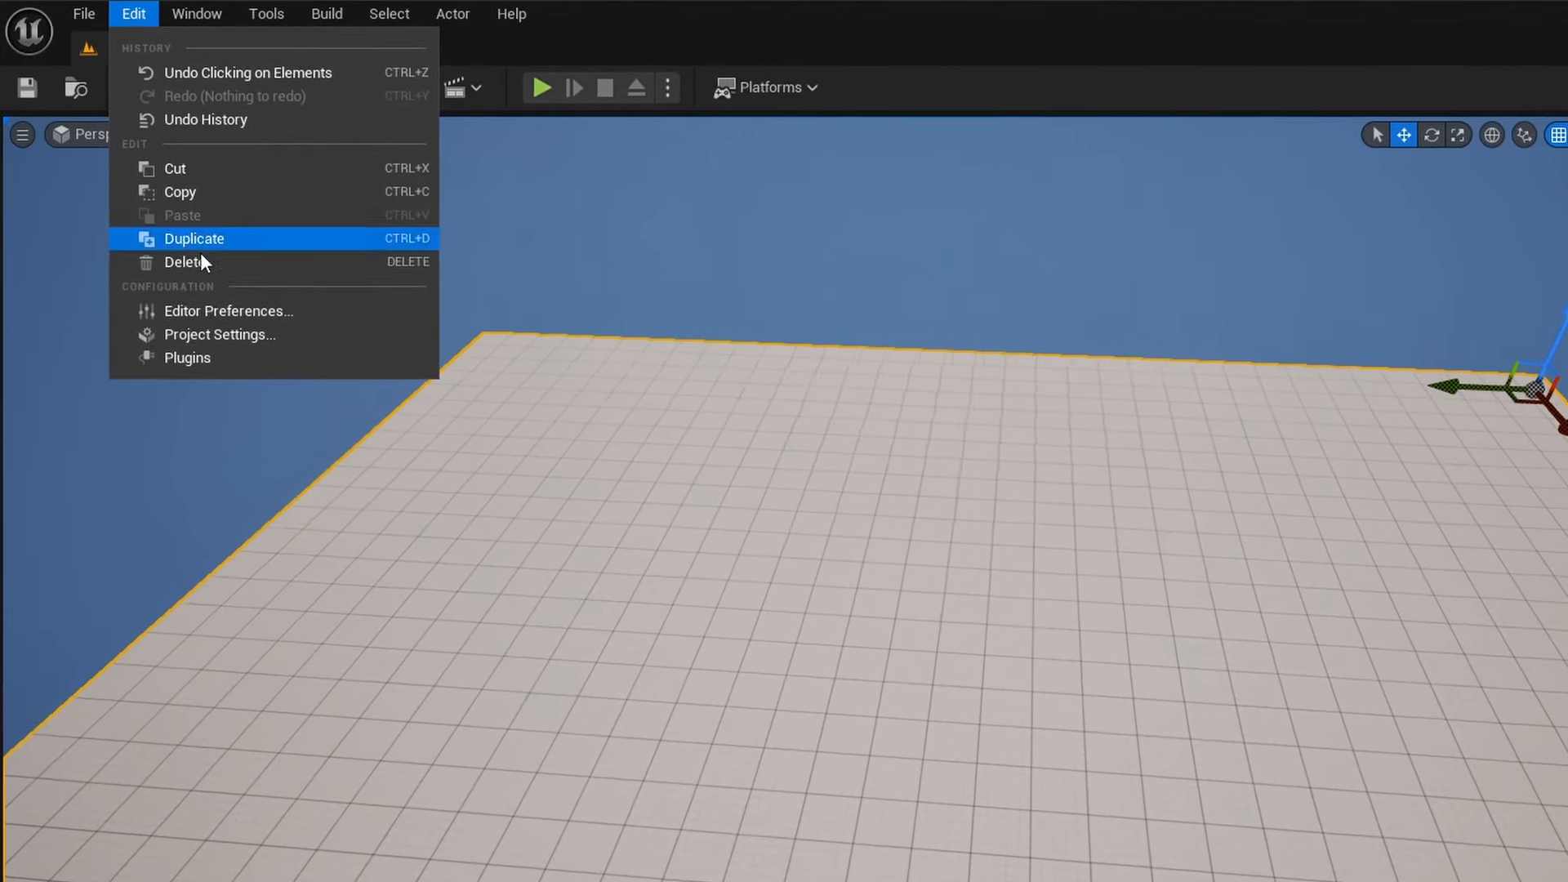
left_click(185, 357)
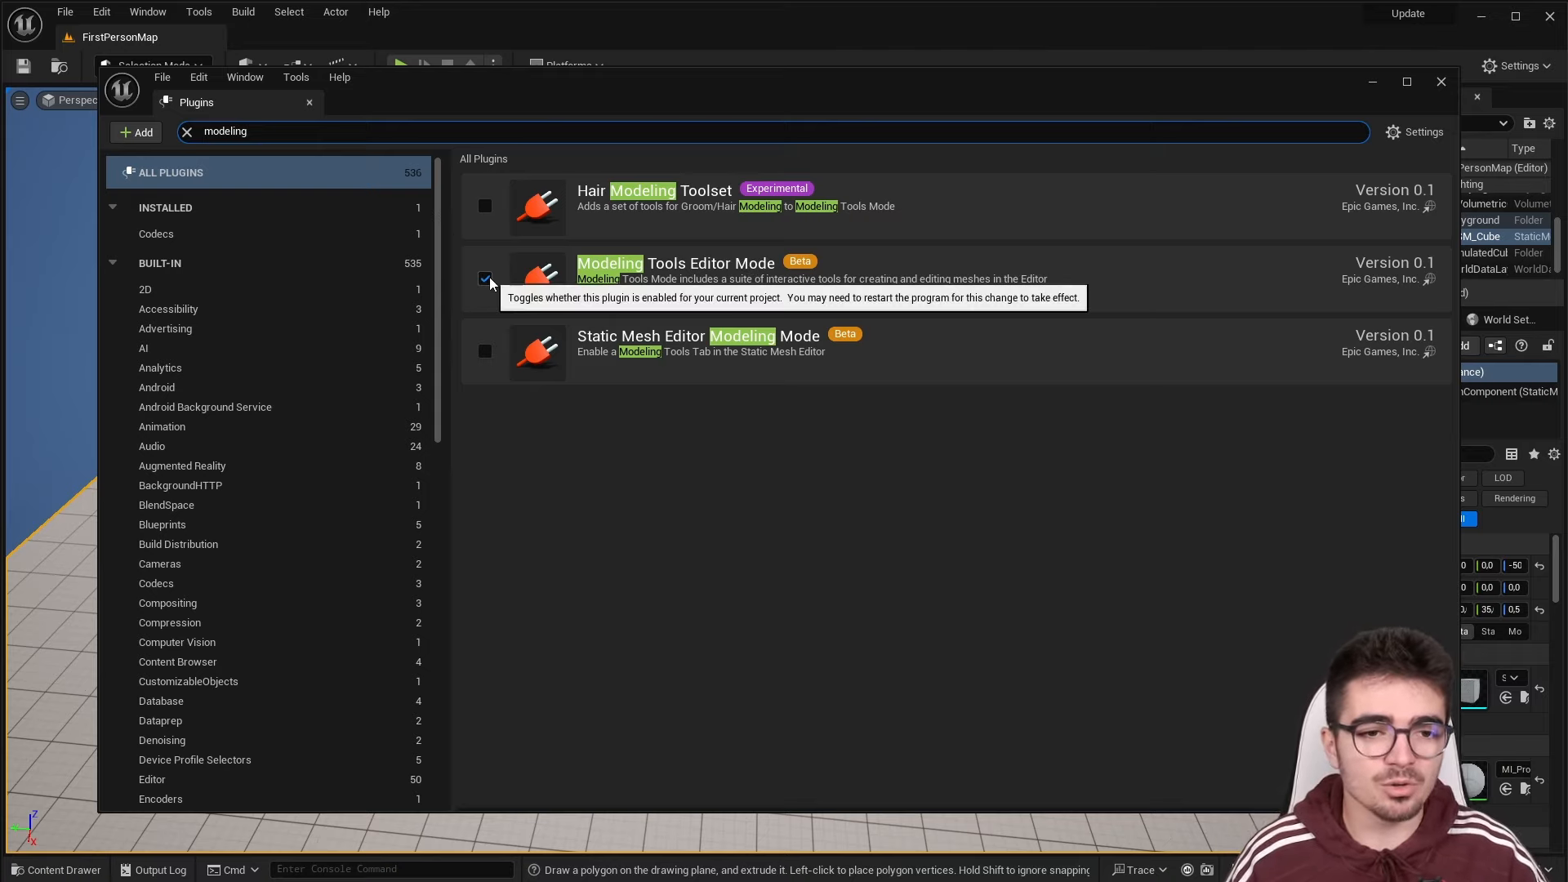
left_click(1439, 83)
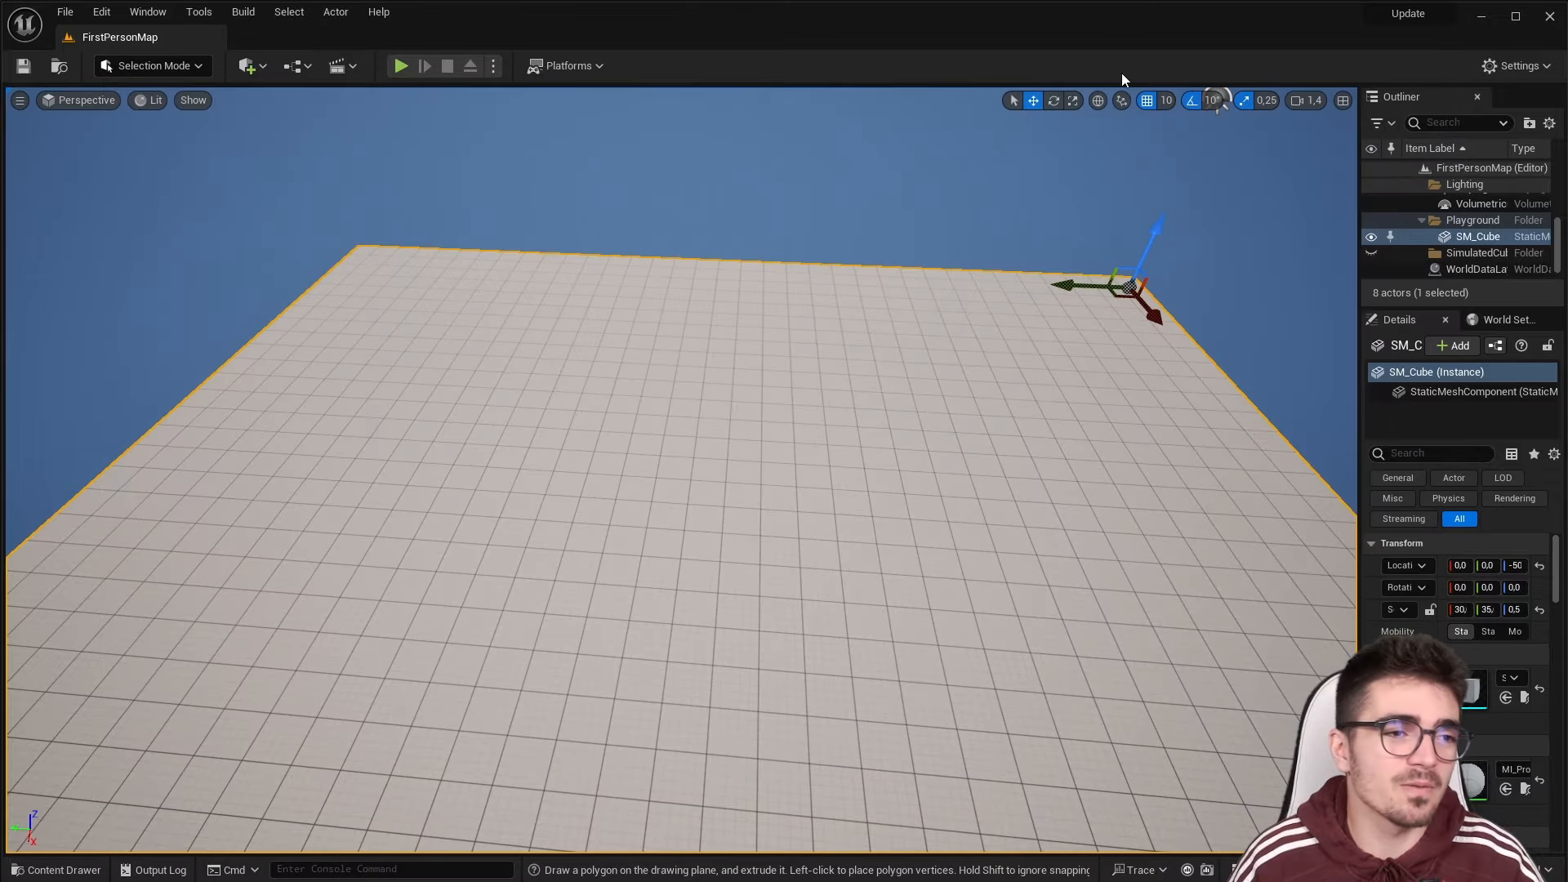
Switch the editor to Modeling mode and look through its Mesh, Voxel, Bake and Create tool categories
left_click(154, 66)
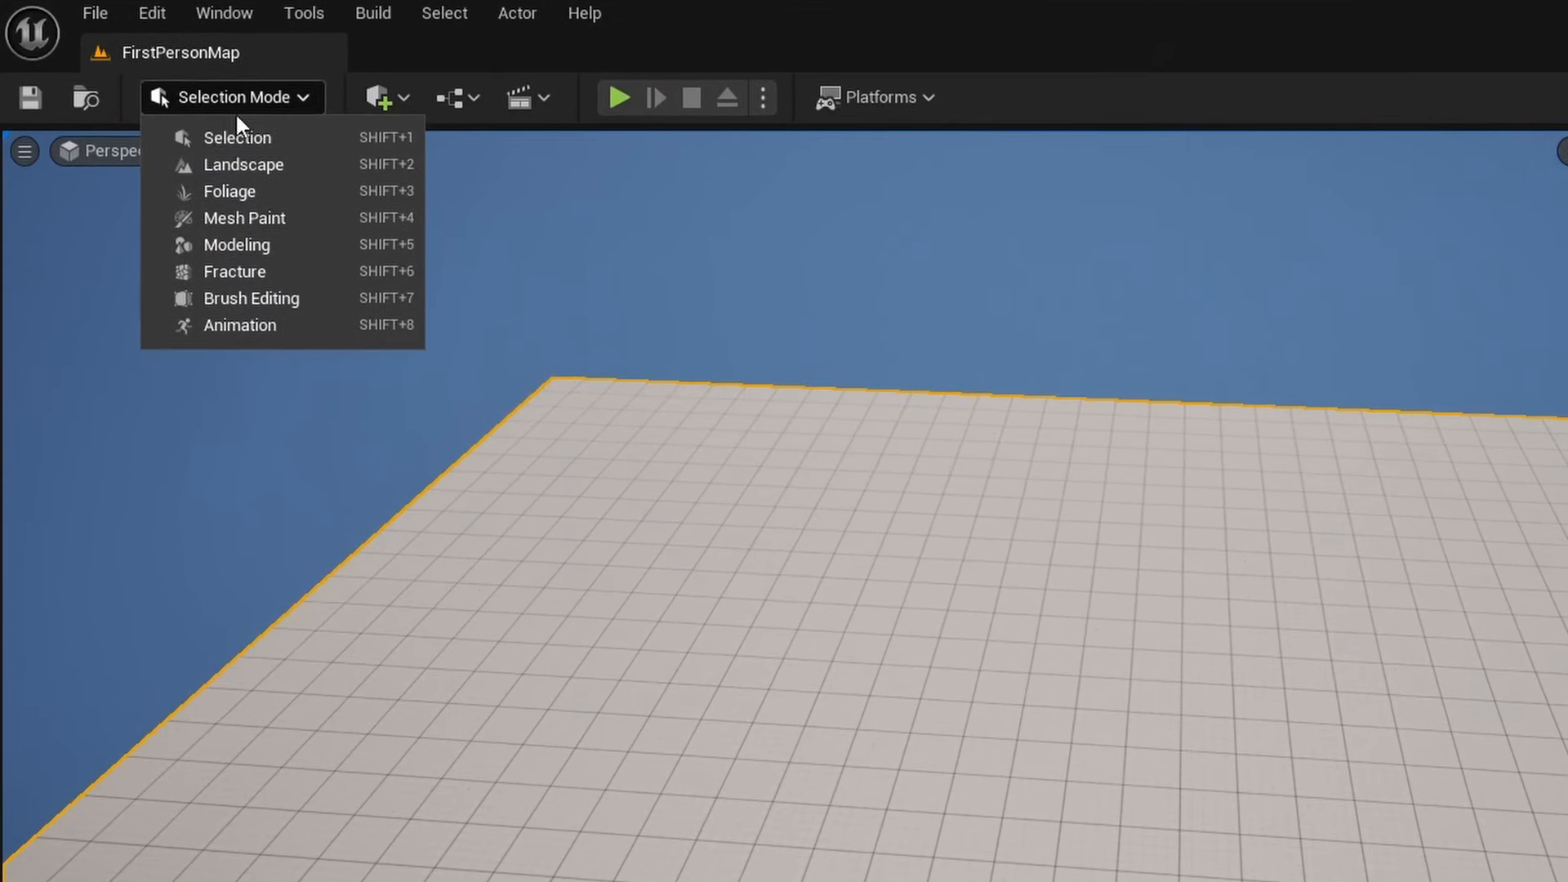
left_click(208, 224)
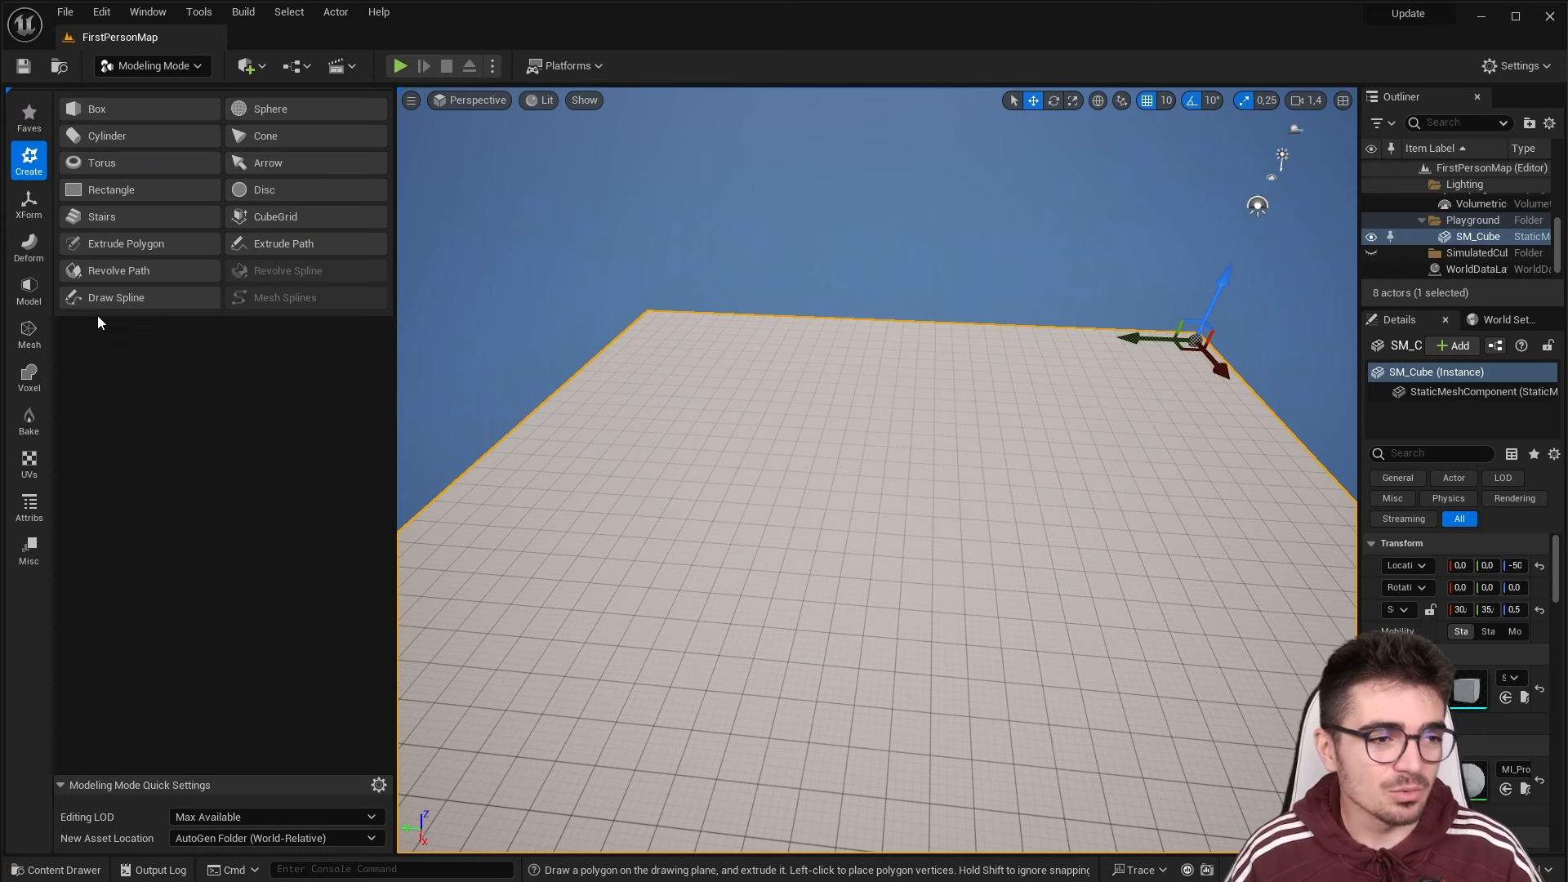
left_click(37, 376)
left_click(29, 287)
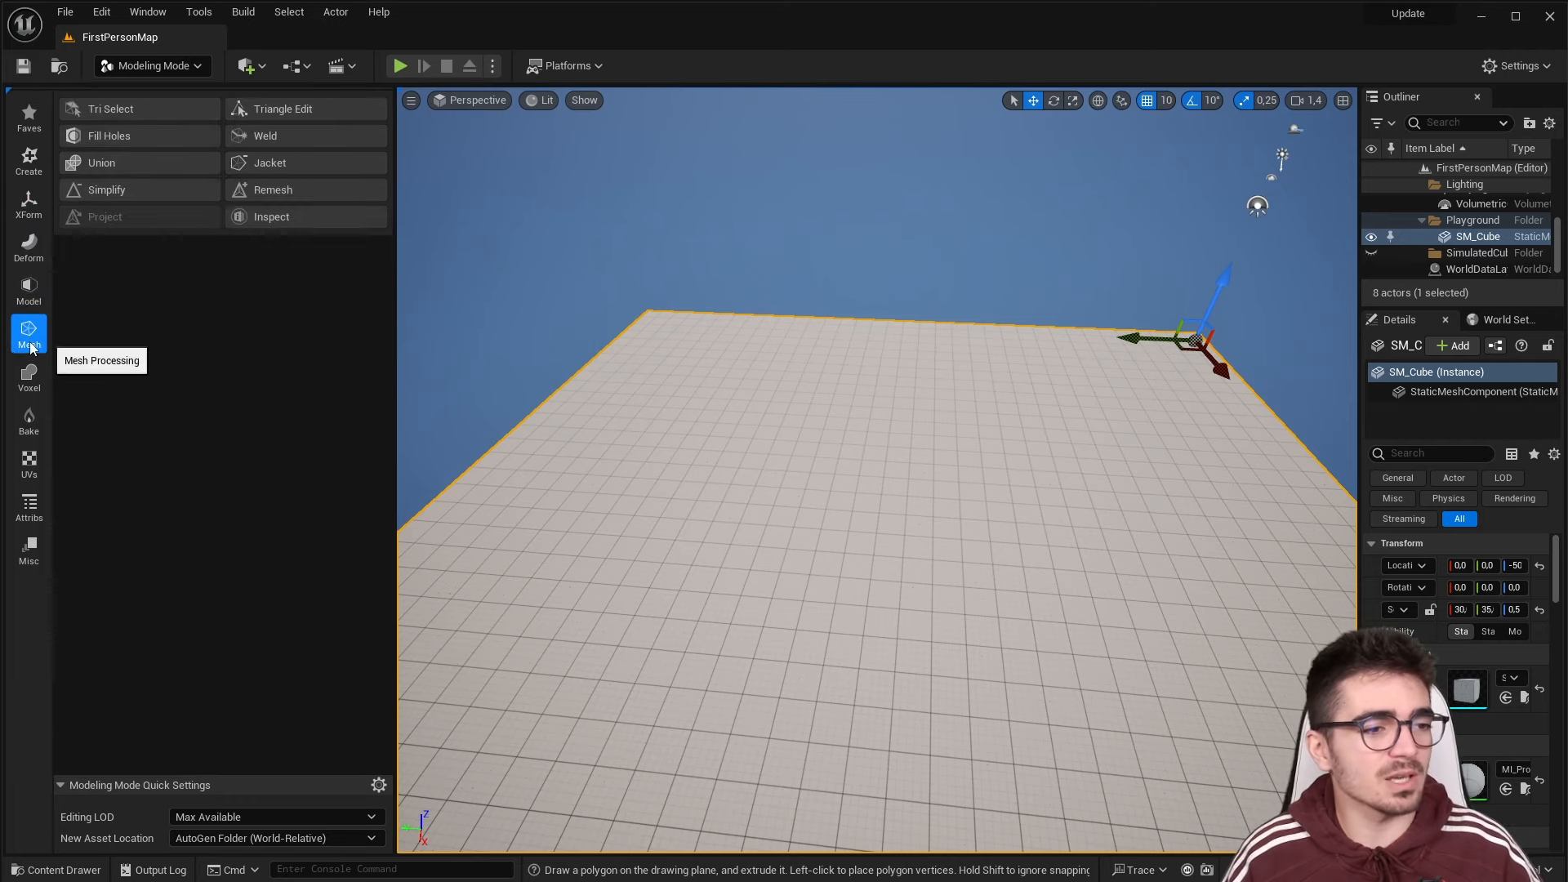
left_click(29, 376)
left_click(30, 462)
left_click(30, 421)
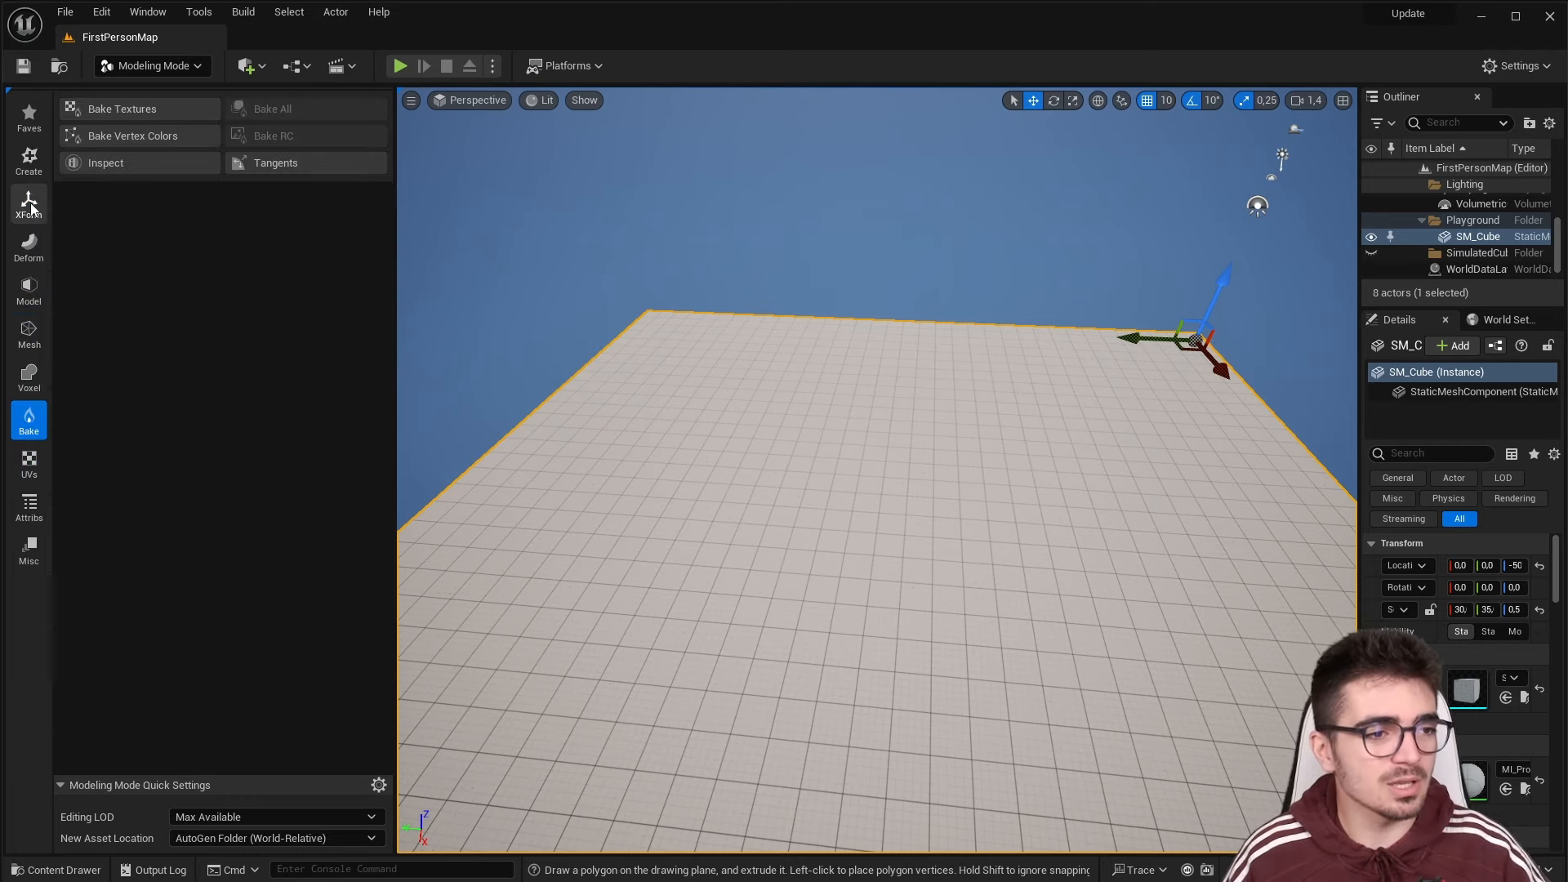
left_click(36, 171)
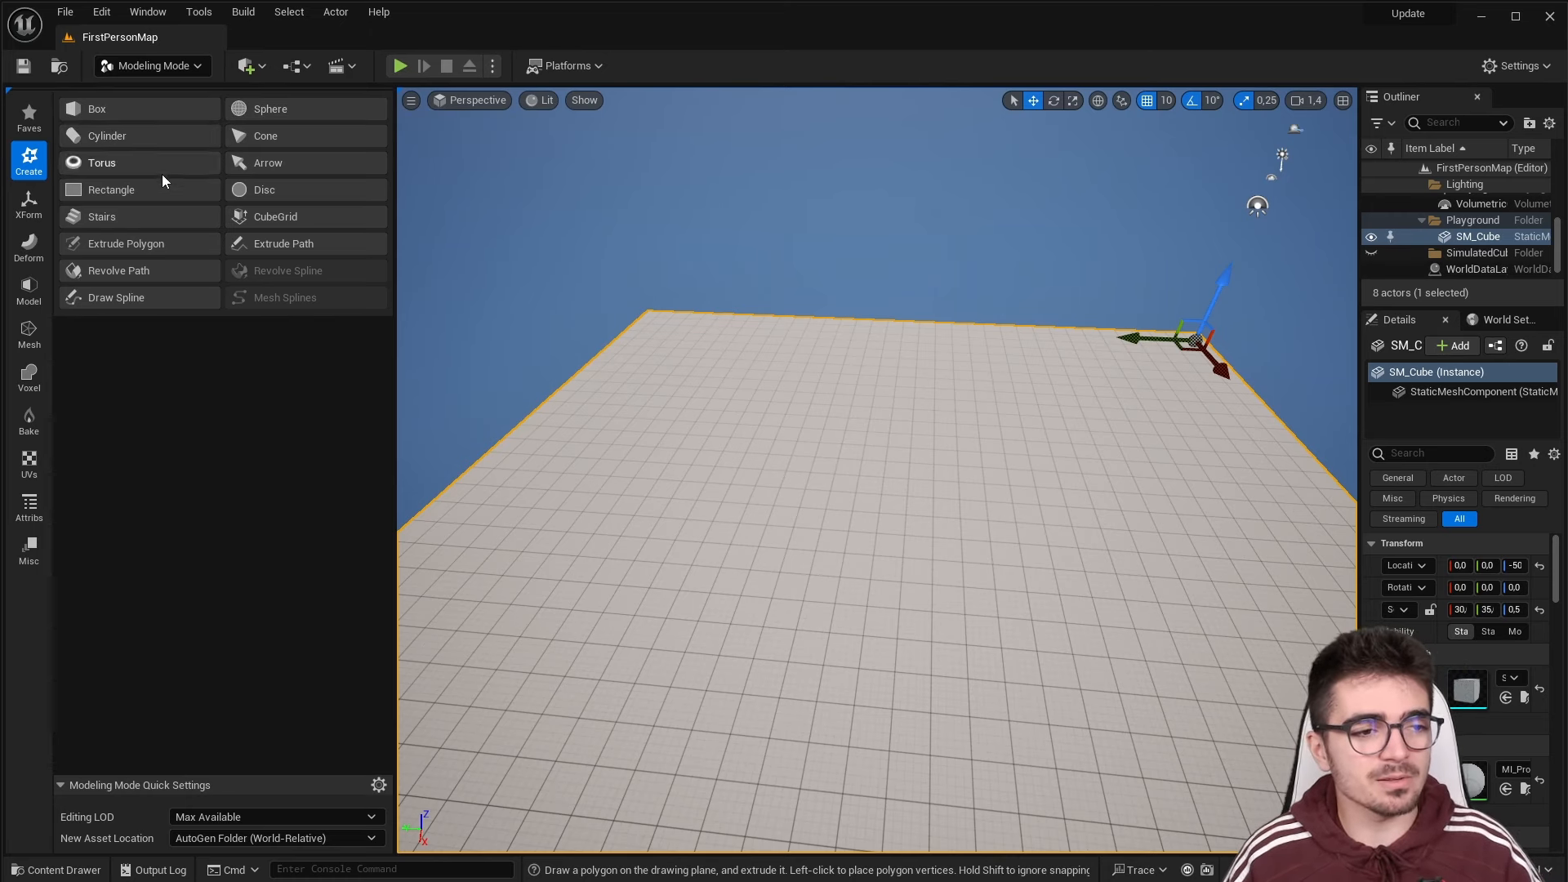
left_click(270, 219)
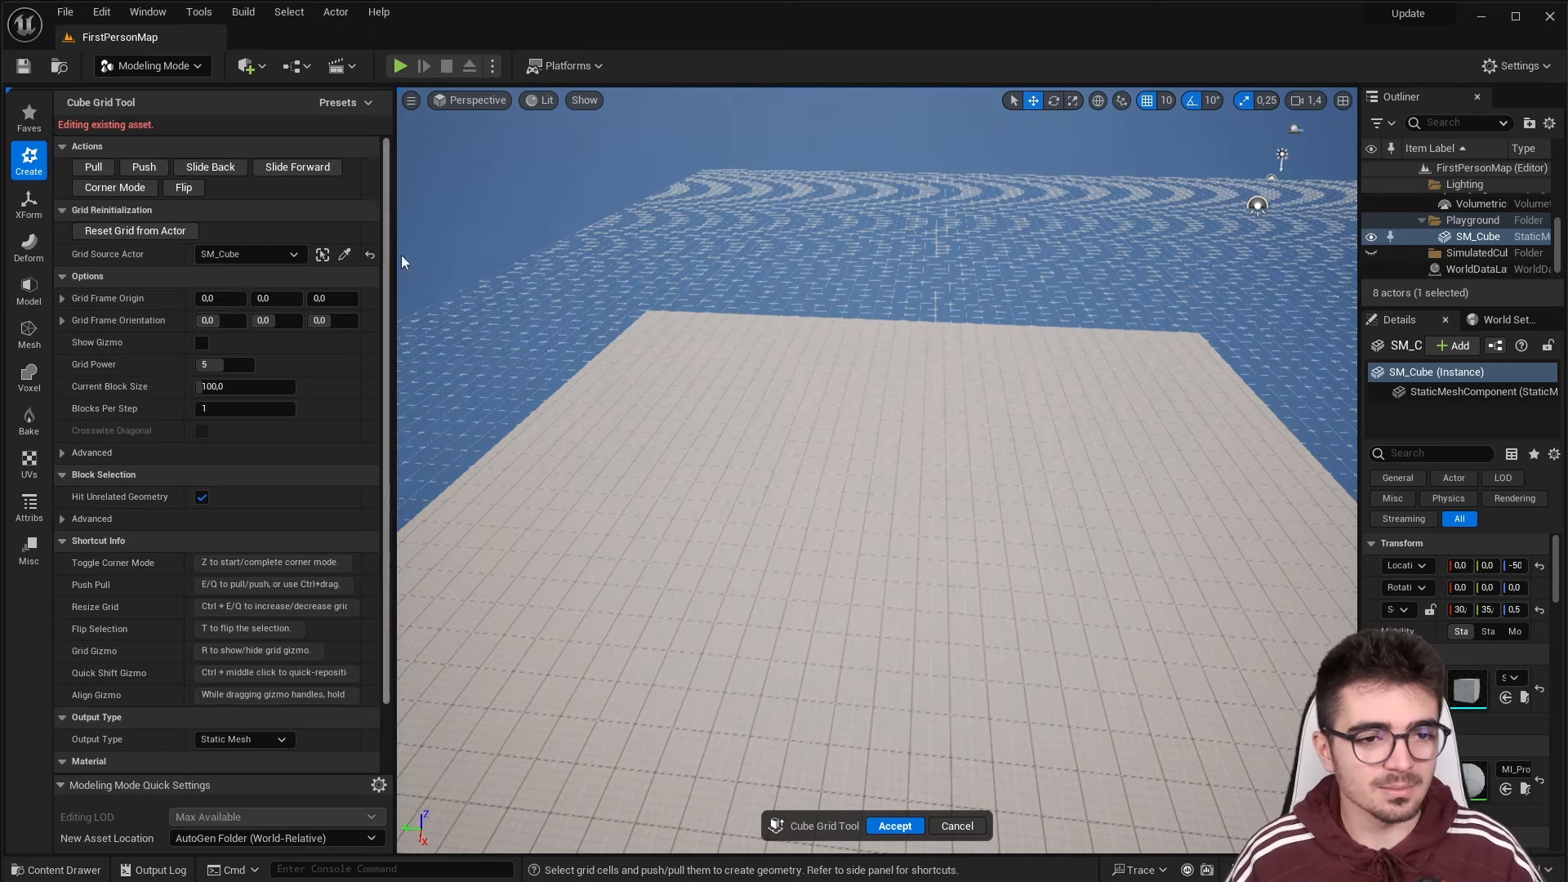
scroll(946, 472, "up", 1)
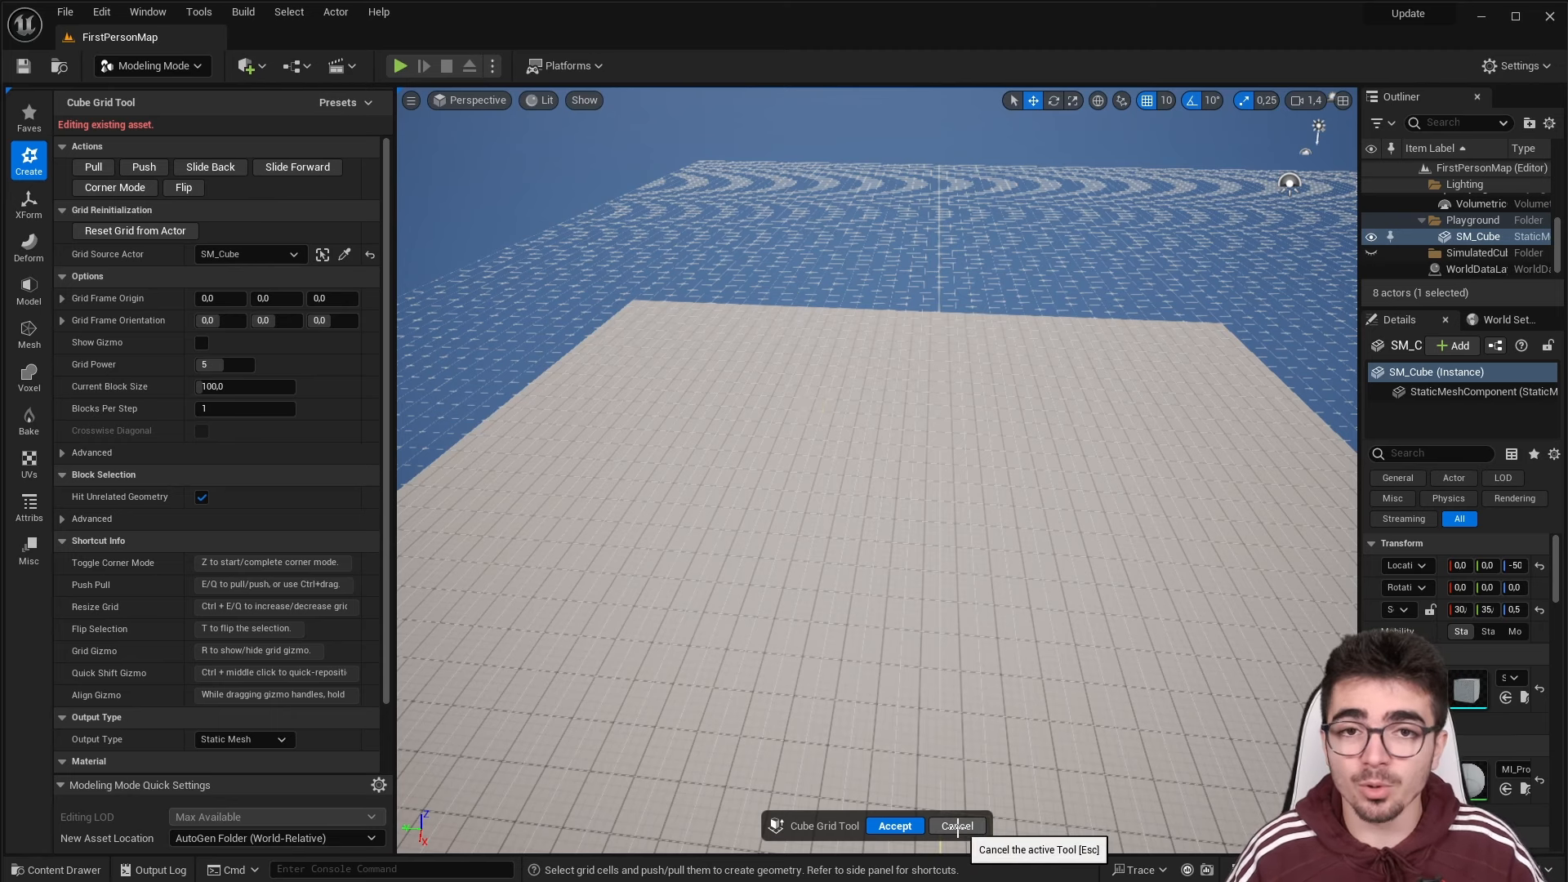
left_click(957, 826)
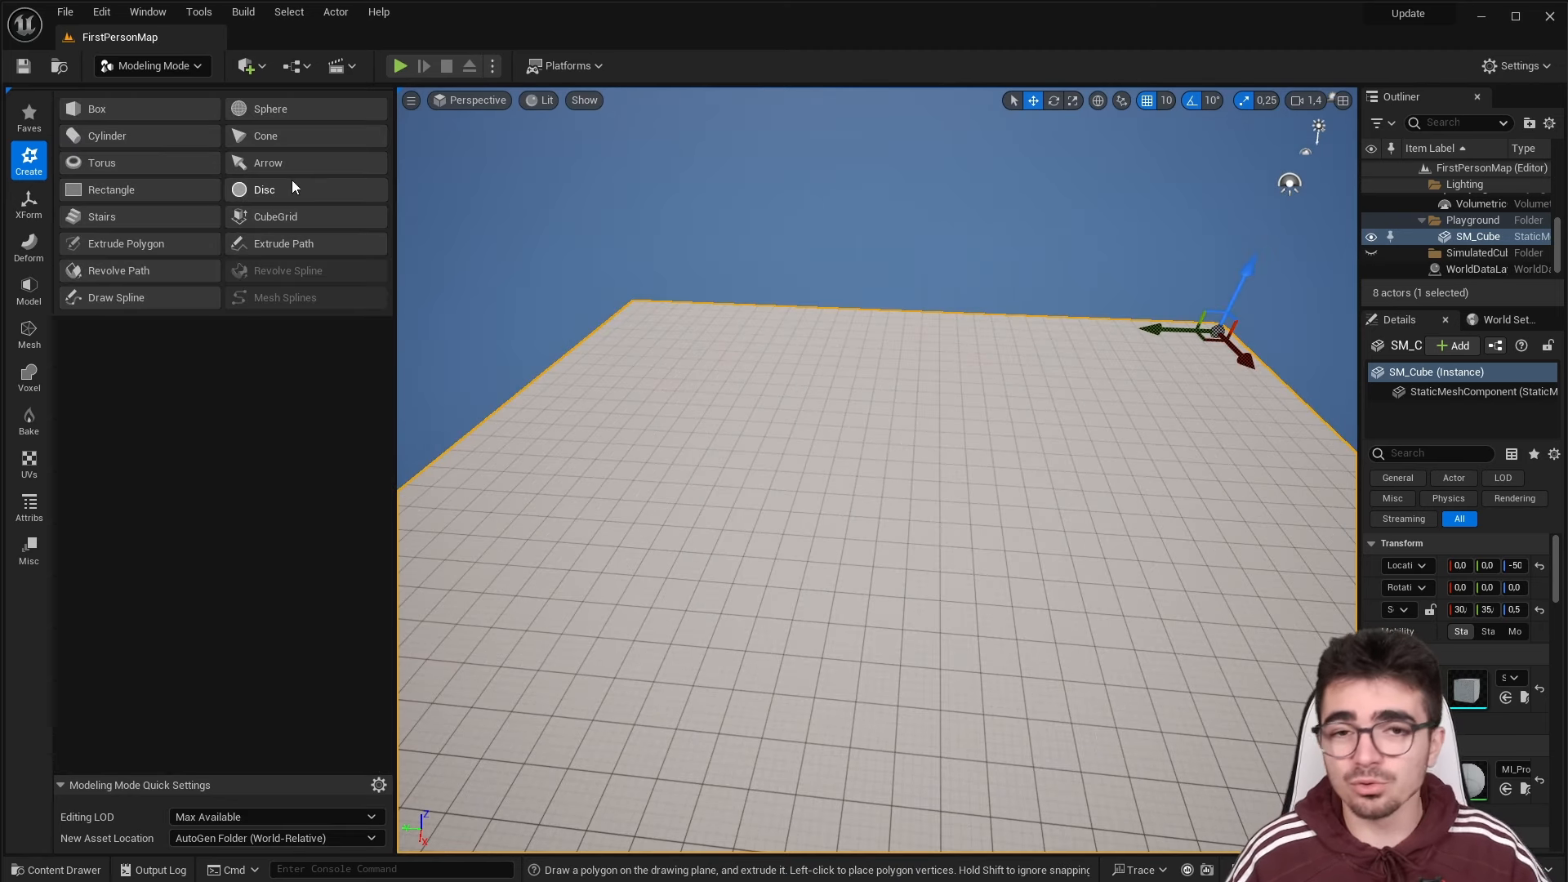
Draw a freehand six-sided outline on the floor with Extrude Polygon and extrude it about 400 units high
left_click(120, 243)
scroll(849, 527, "up", 5)
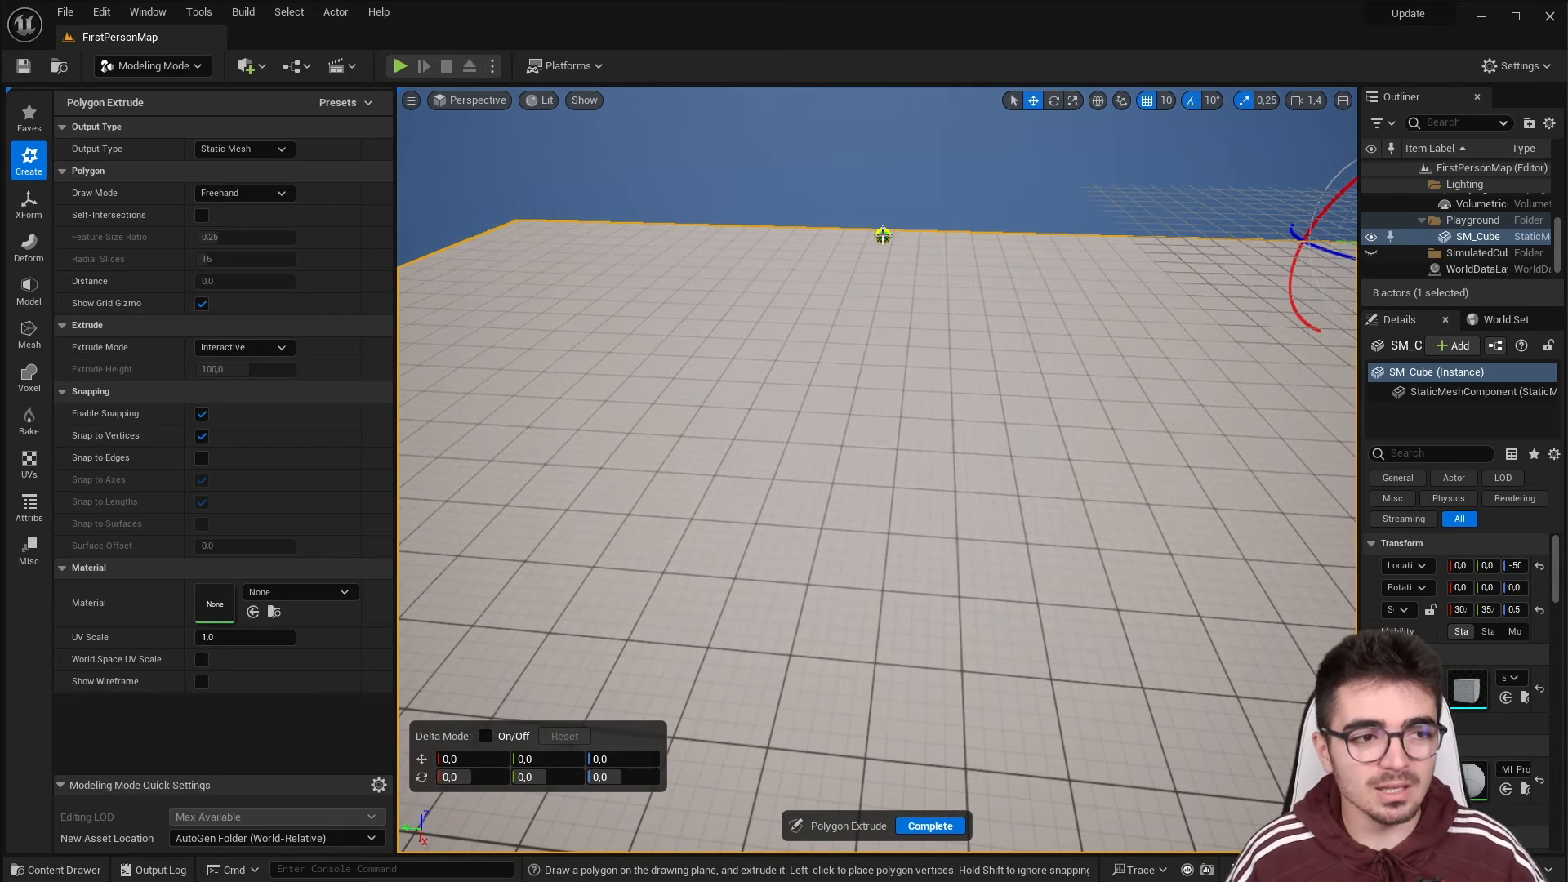
left_click(29, 163)
scroll(761, 523, "down", 4)
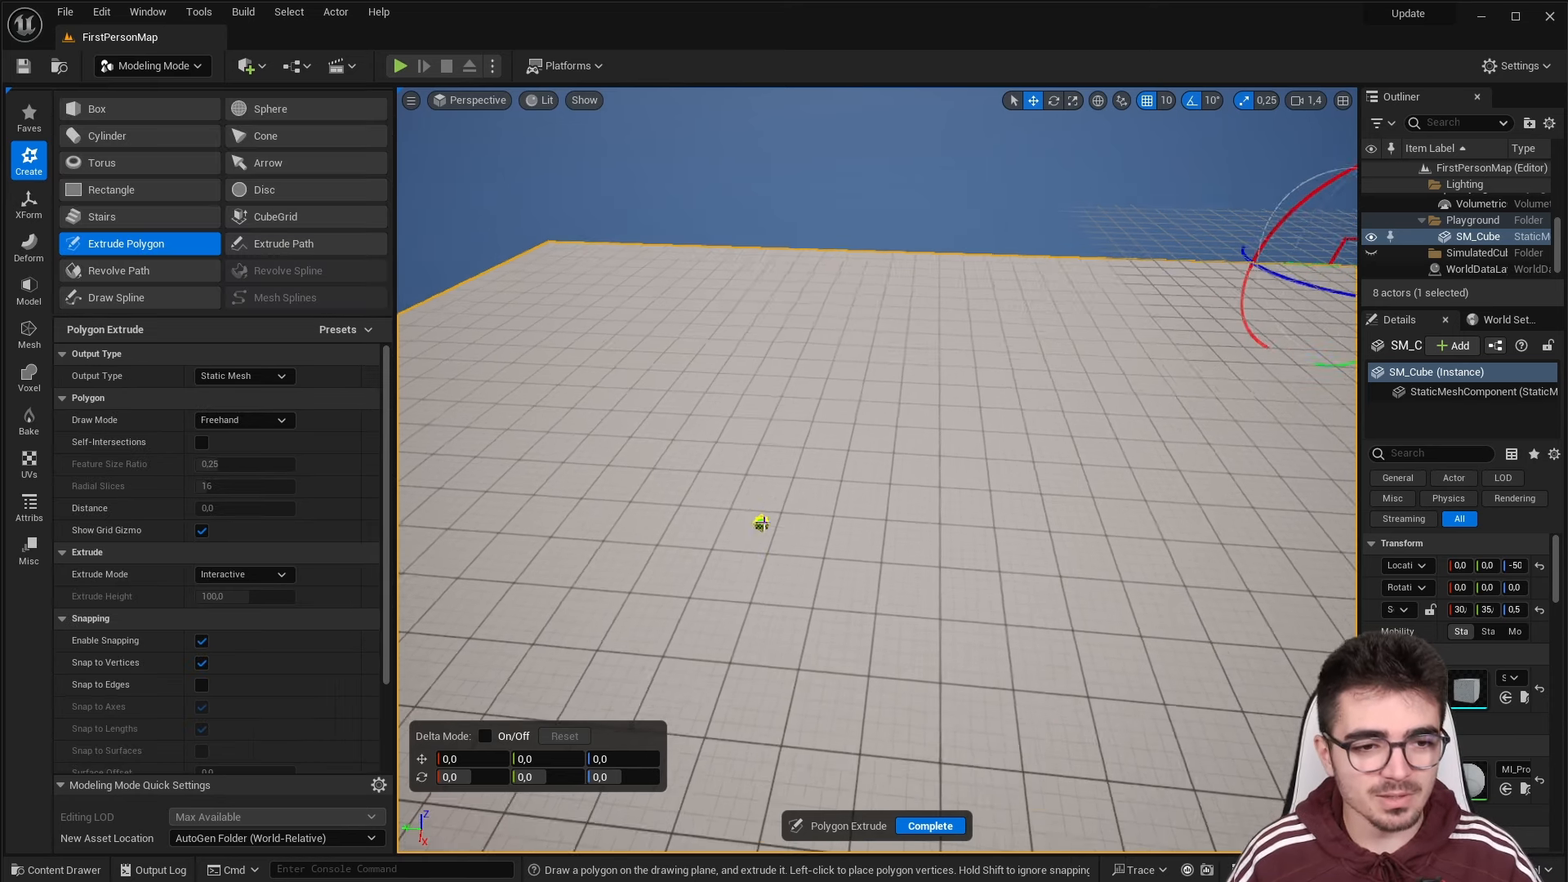
scroll(872, 536, "up", 5)
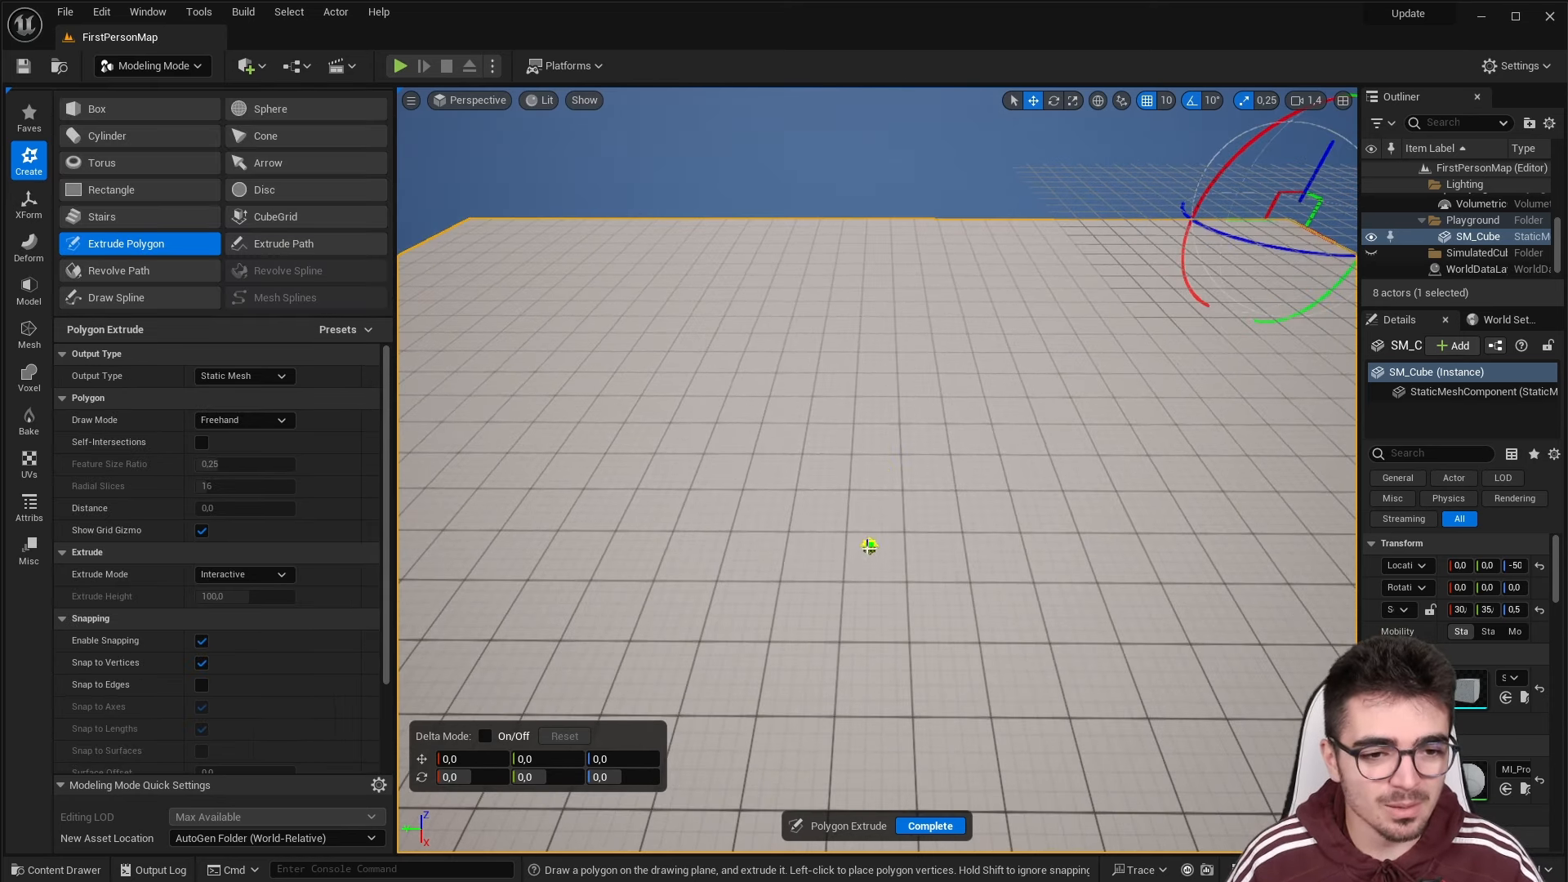
left_click(838, 598)
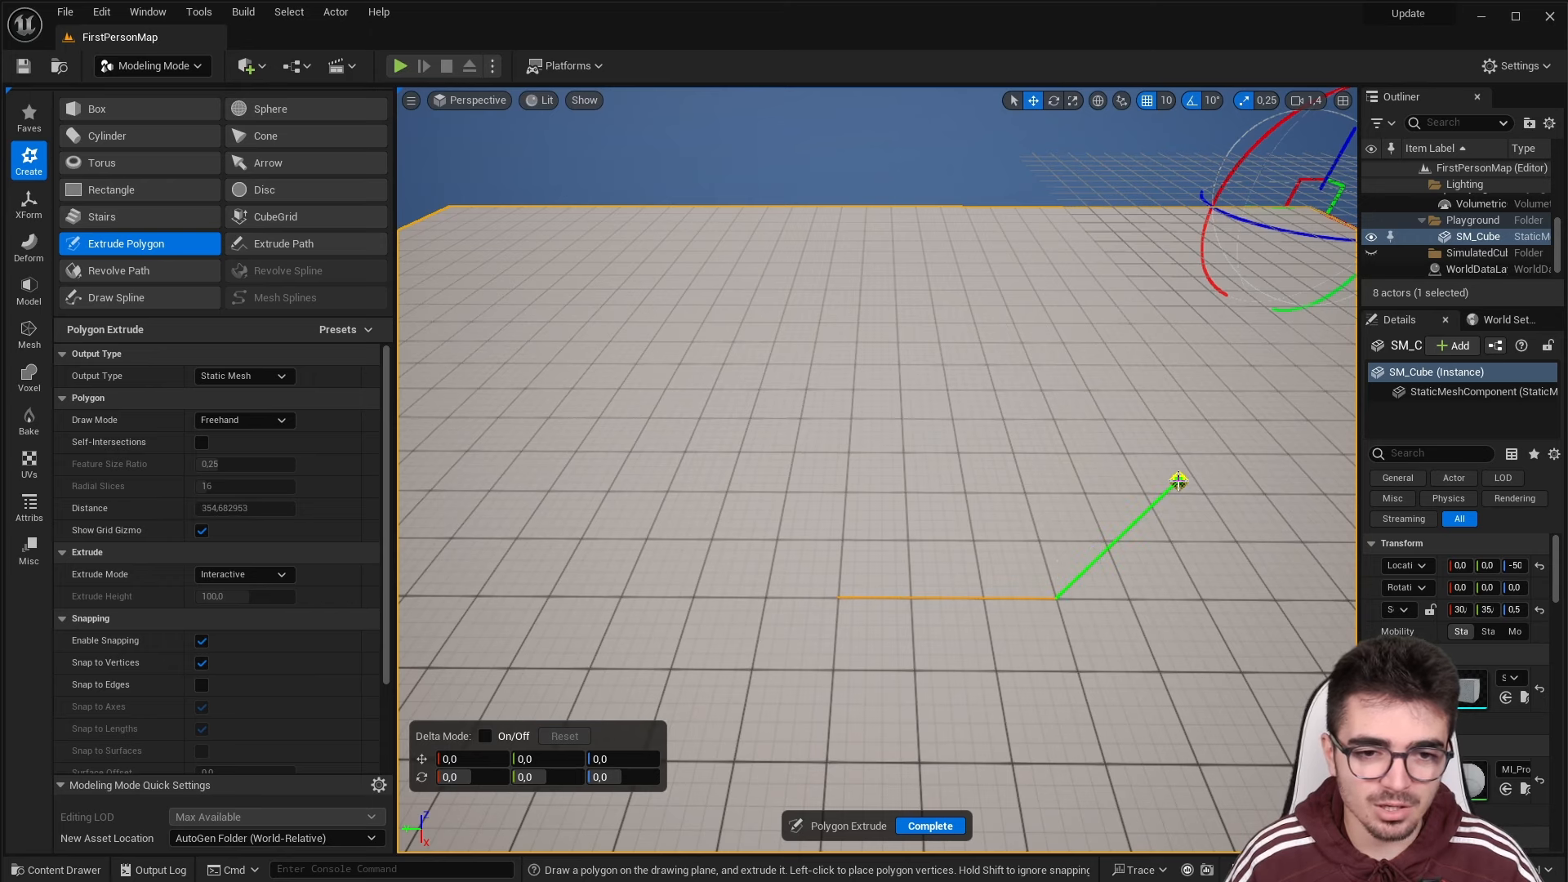
left_click(1171, 481)
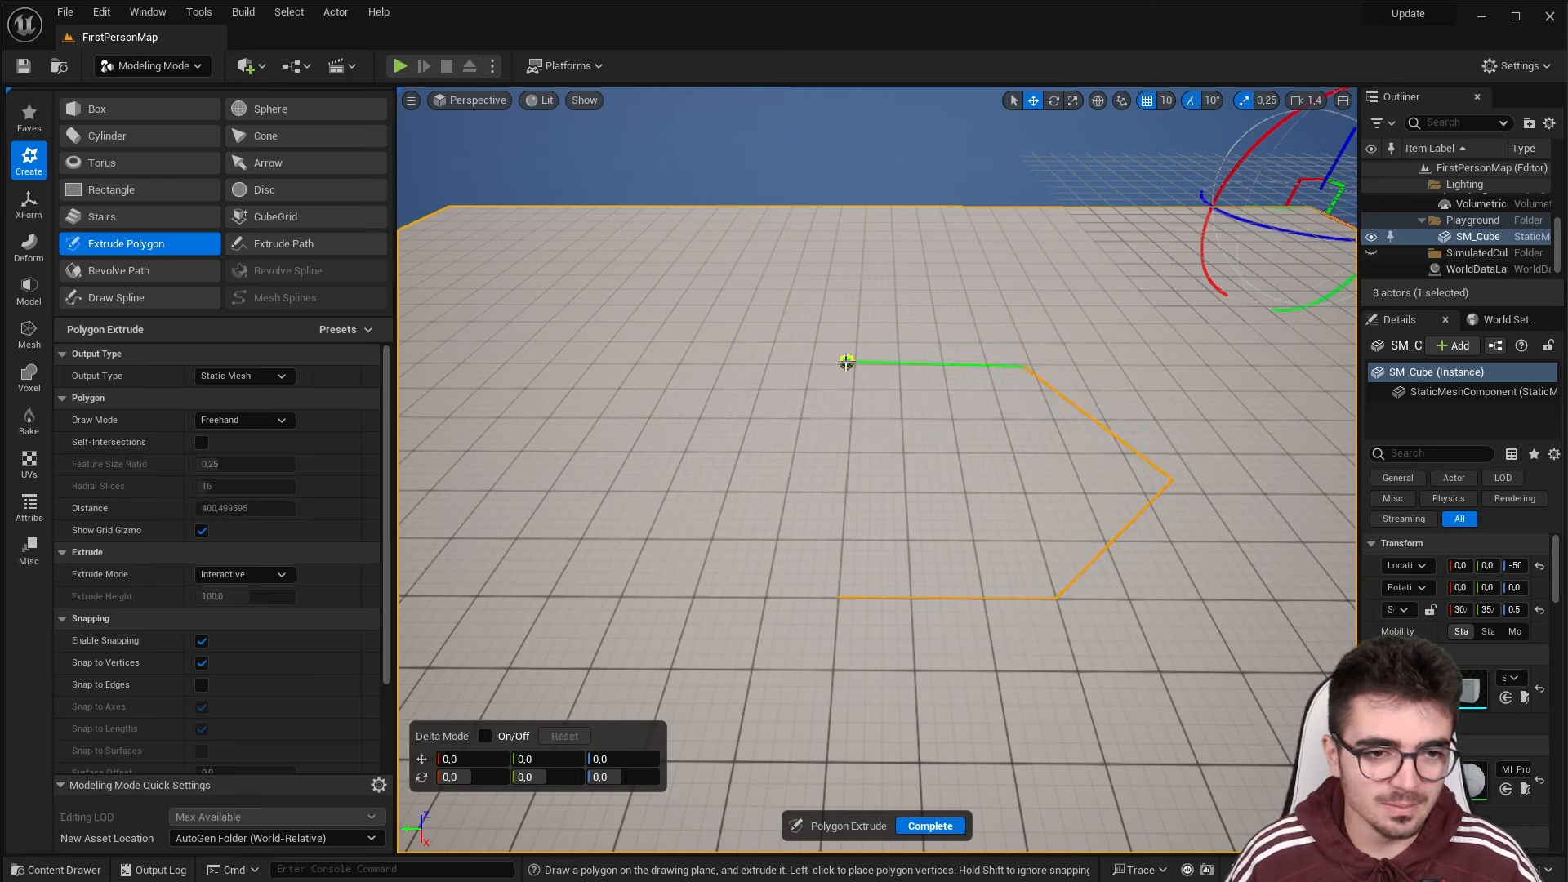
left_click(841, 364)
left_click(689, 447)
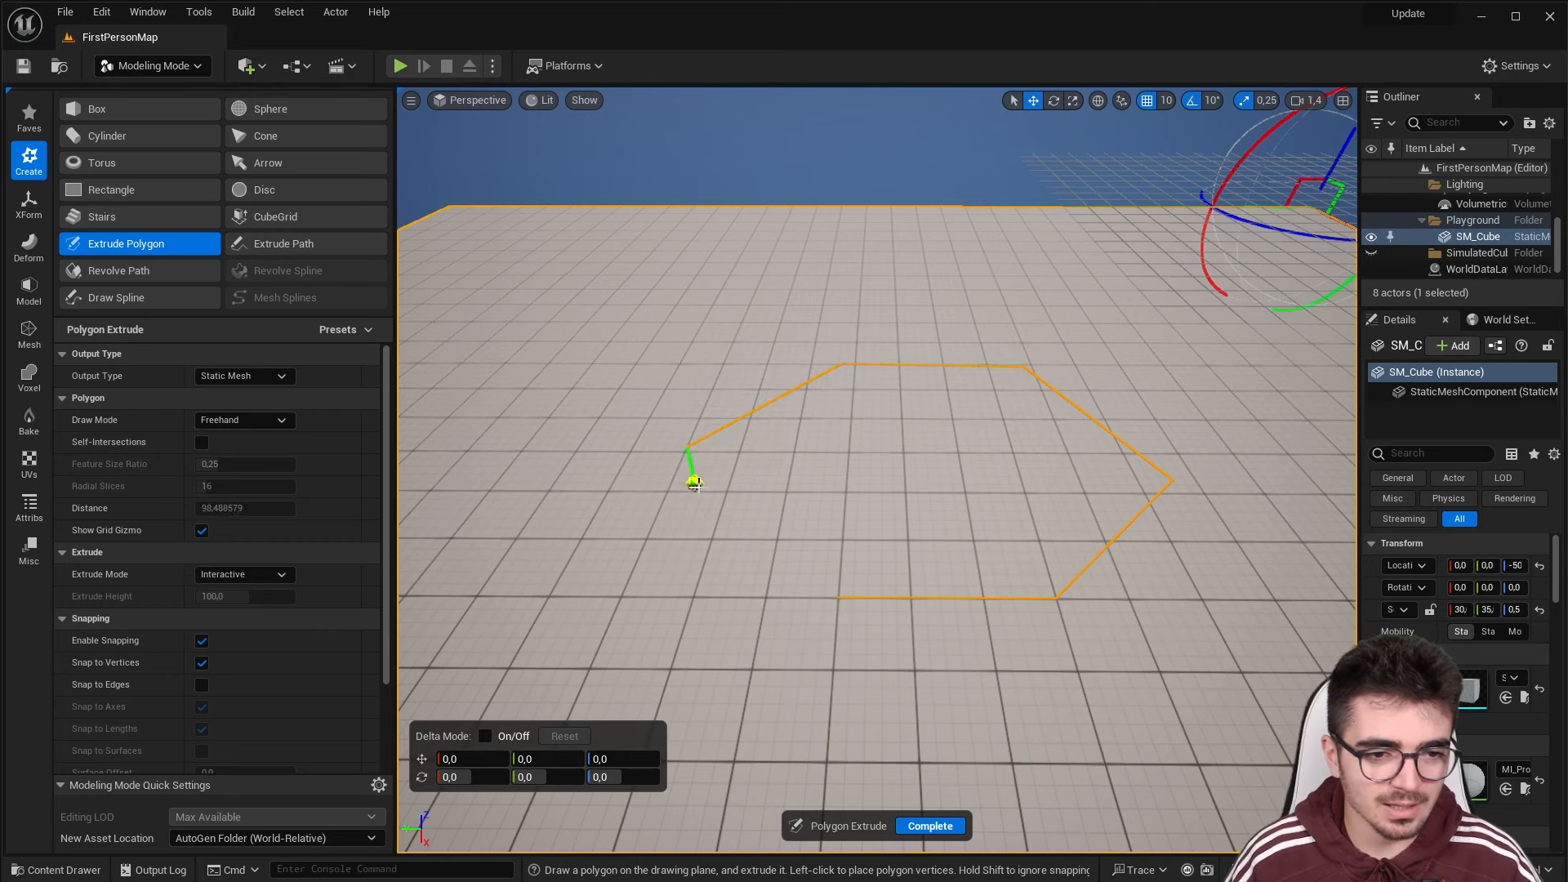
left_click(838, 597)
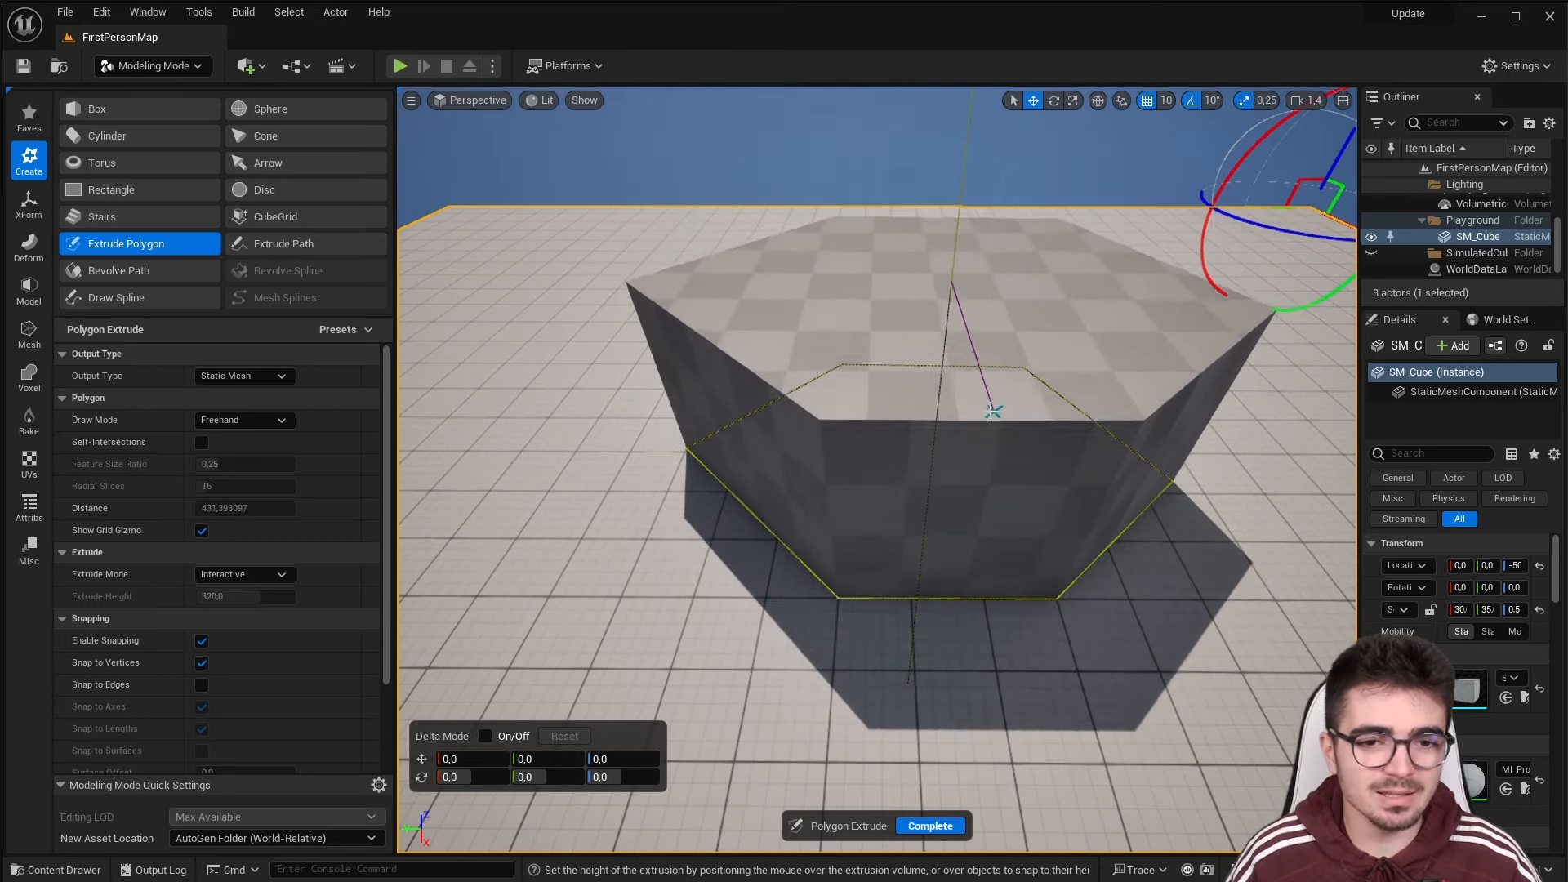
left_click(820, 469)
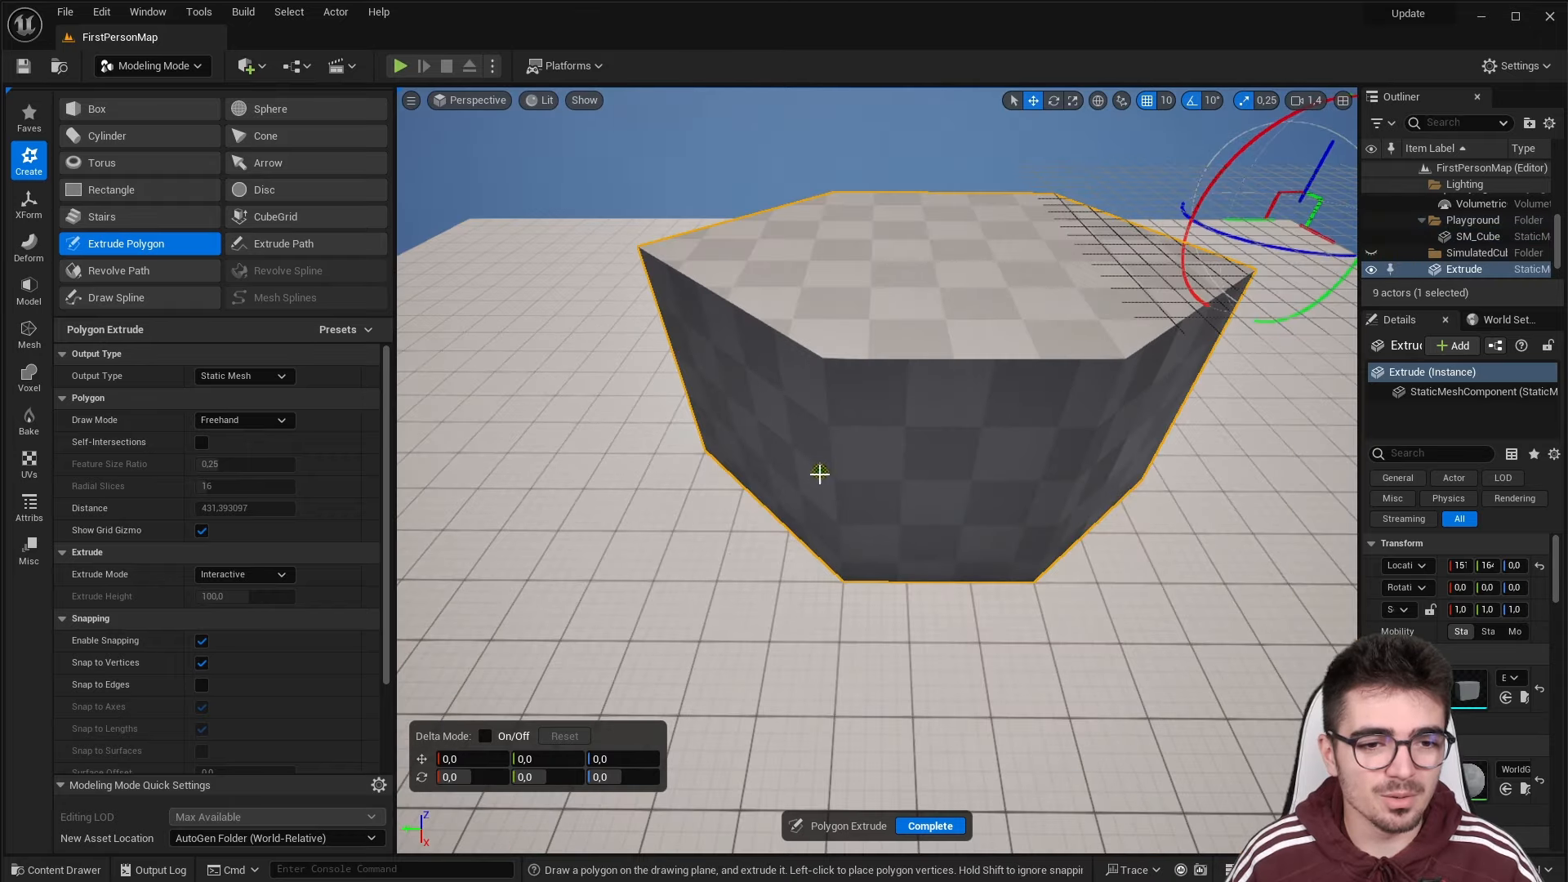
Using PolyGroup Edit, move the block's front upper corner vertex outward by about 20 units along X
key("f")
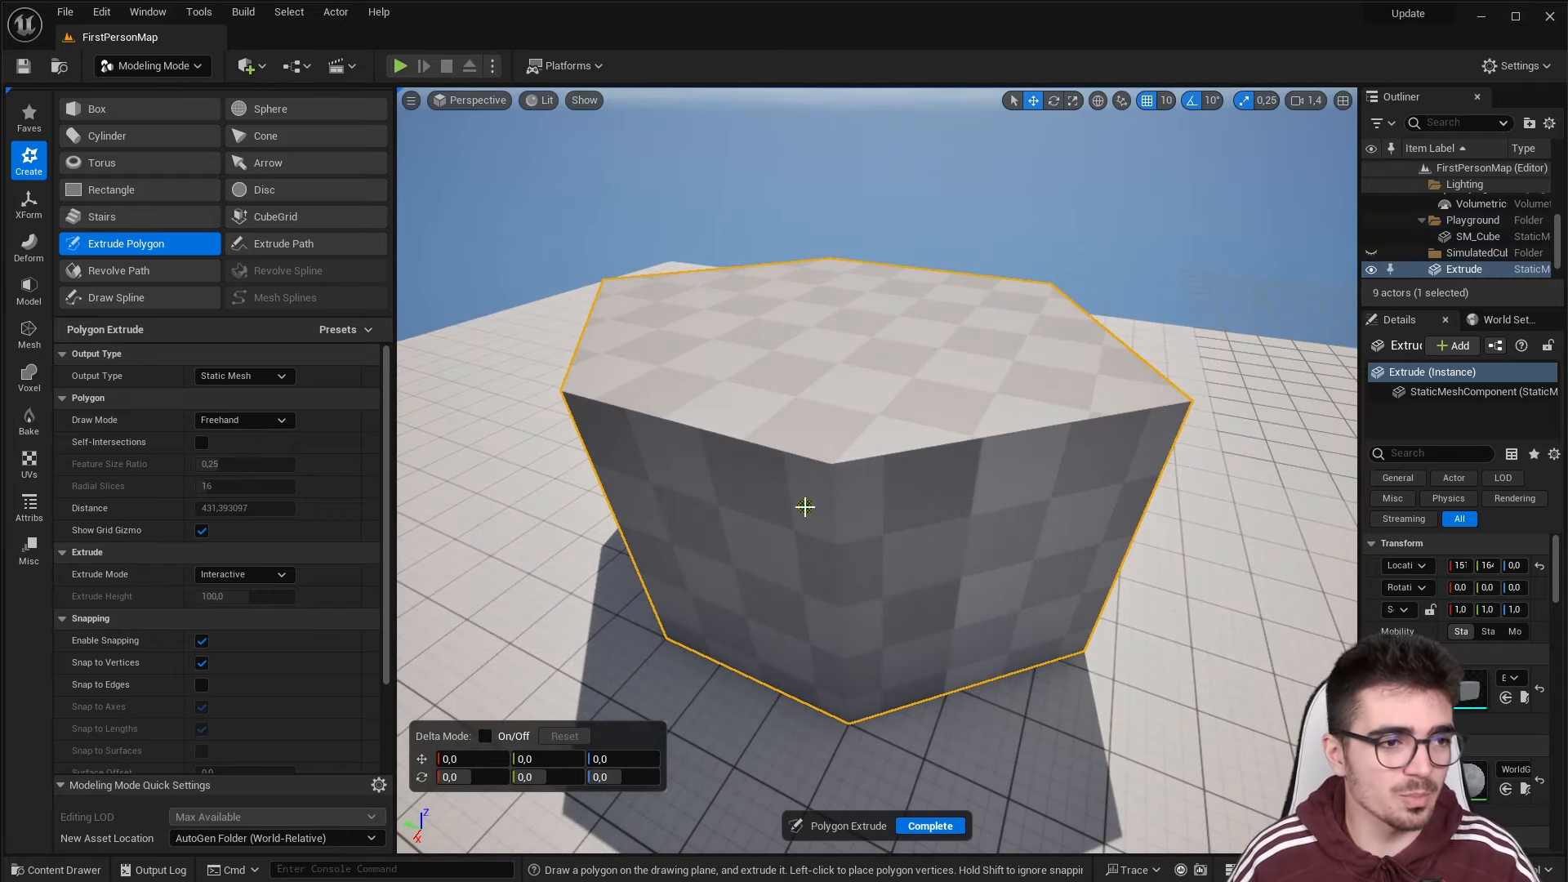
left_click(29, 289)
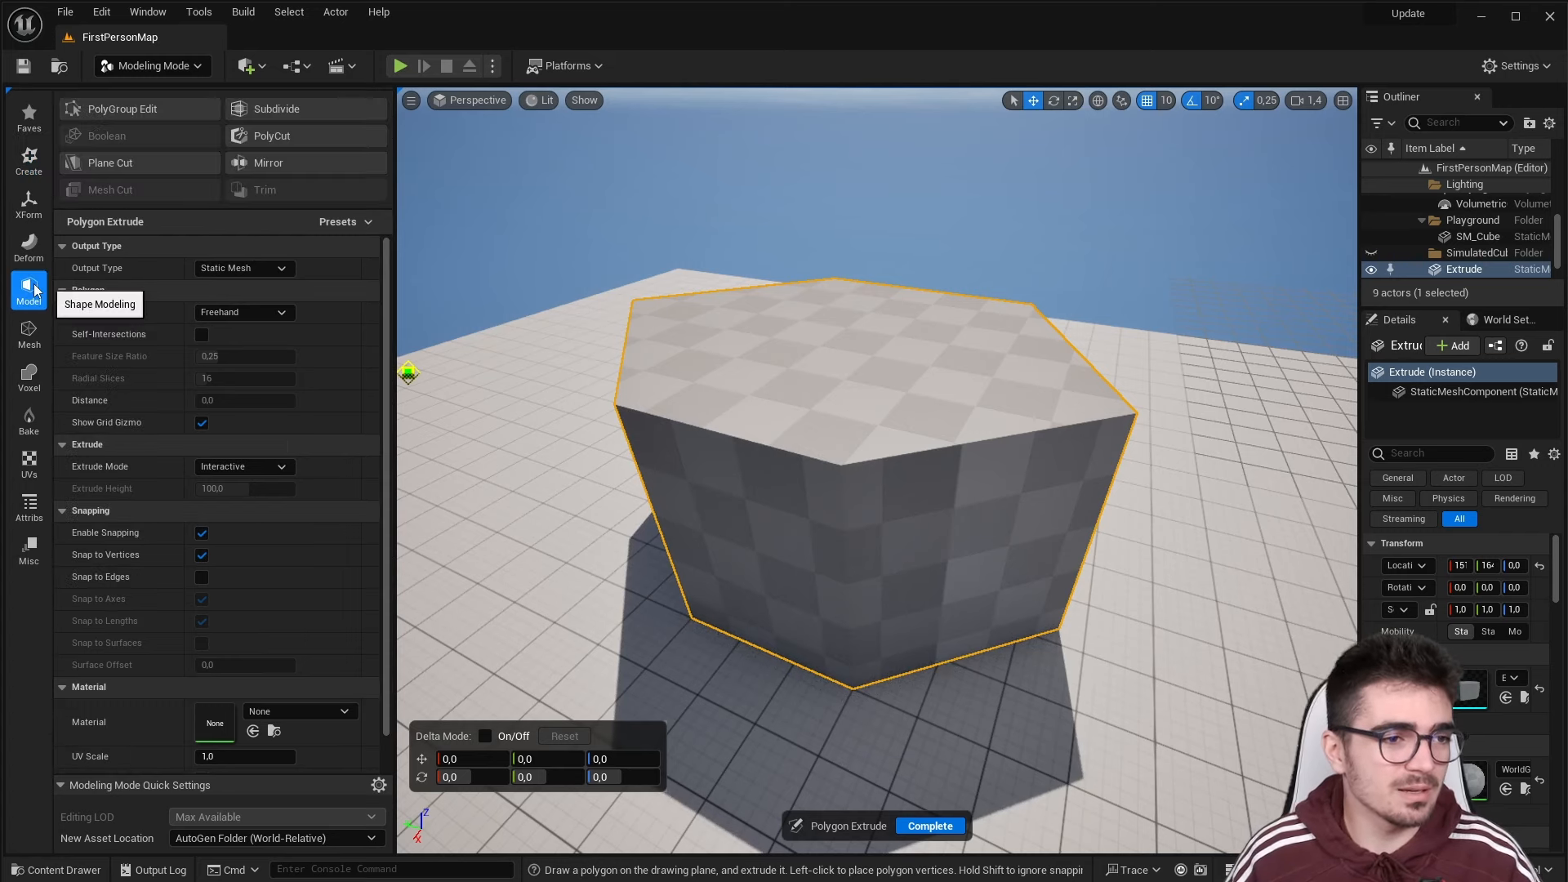
left_click(123, 108)
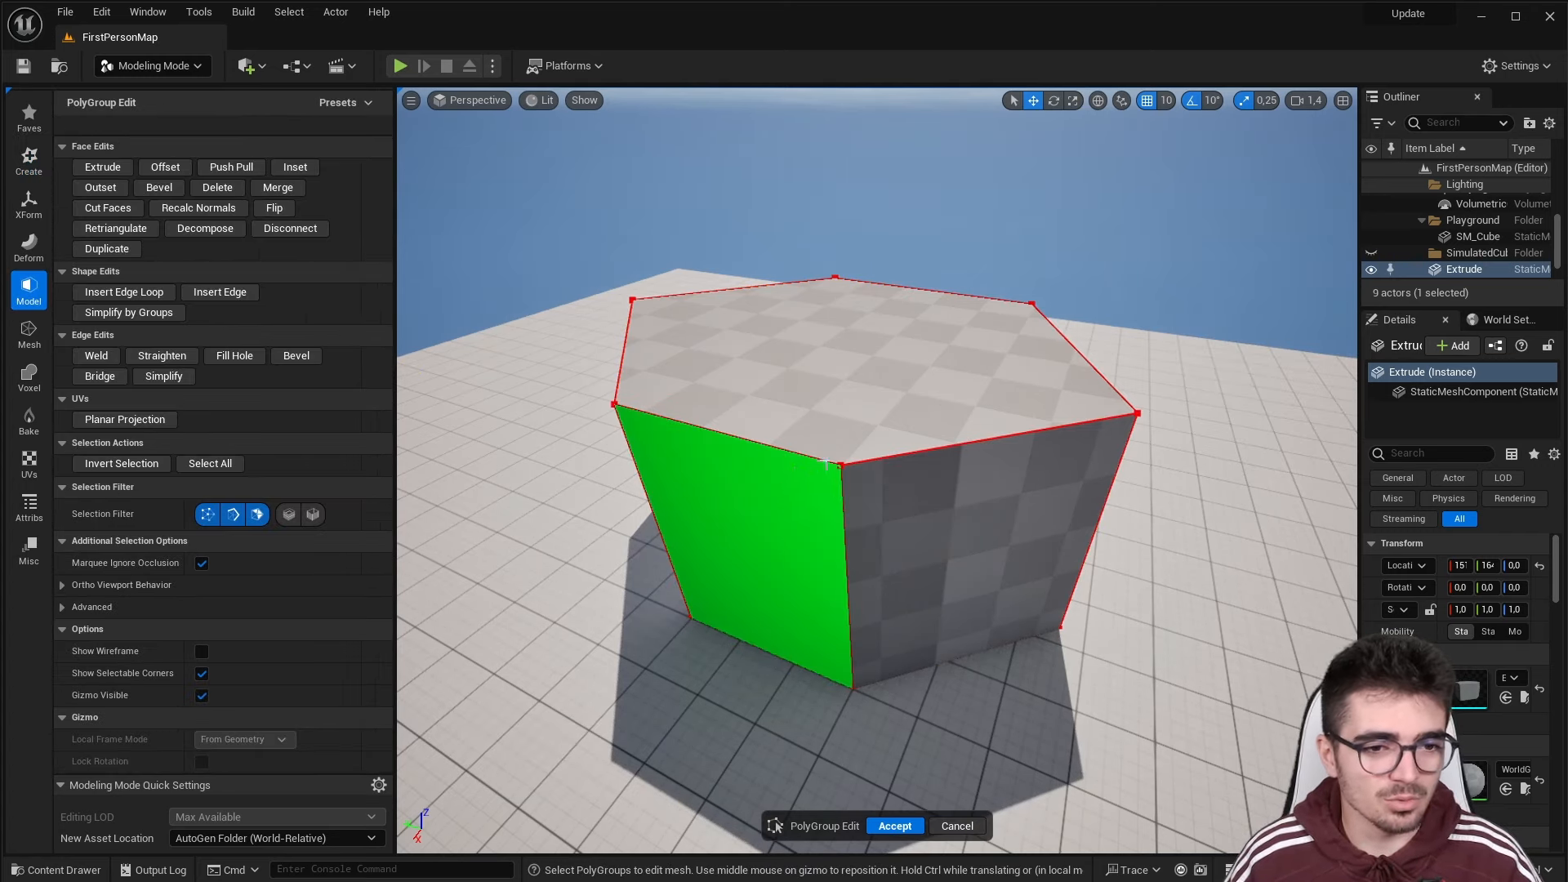
left_click(936, 491)
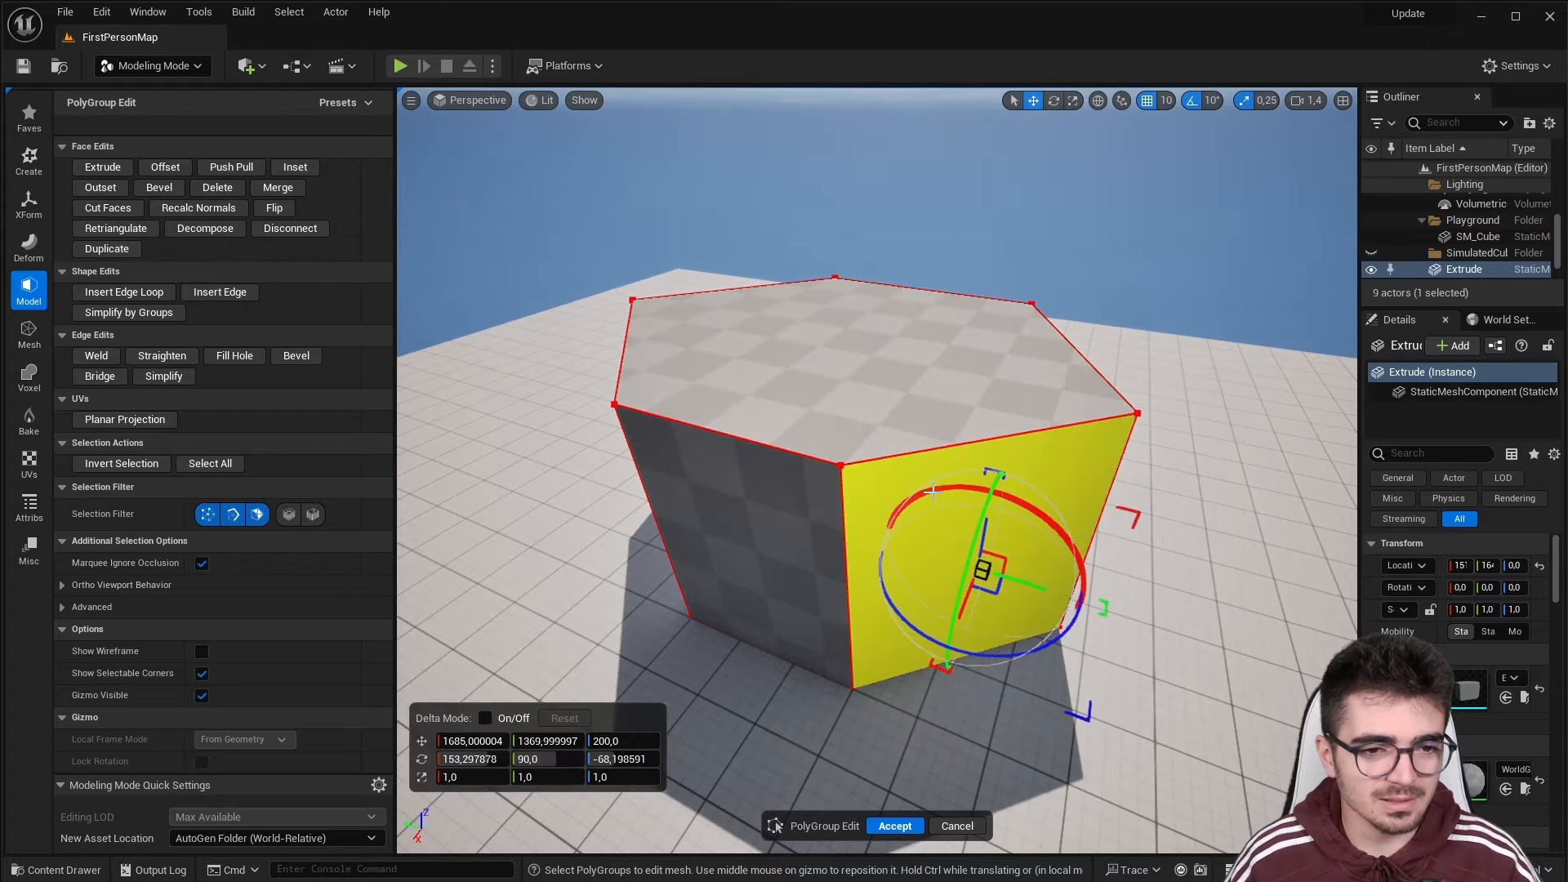
left_click(756, 508)
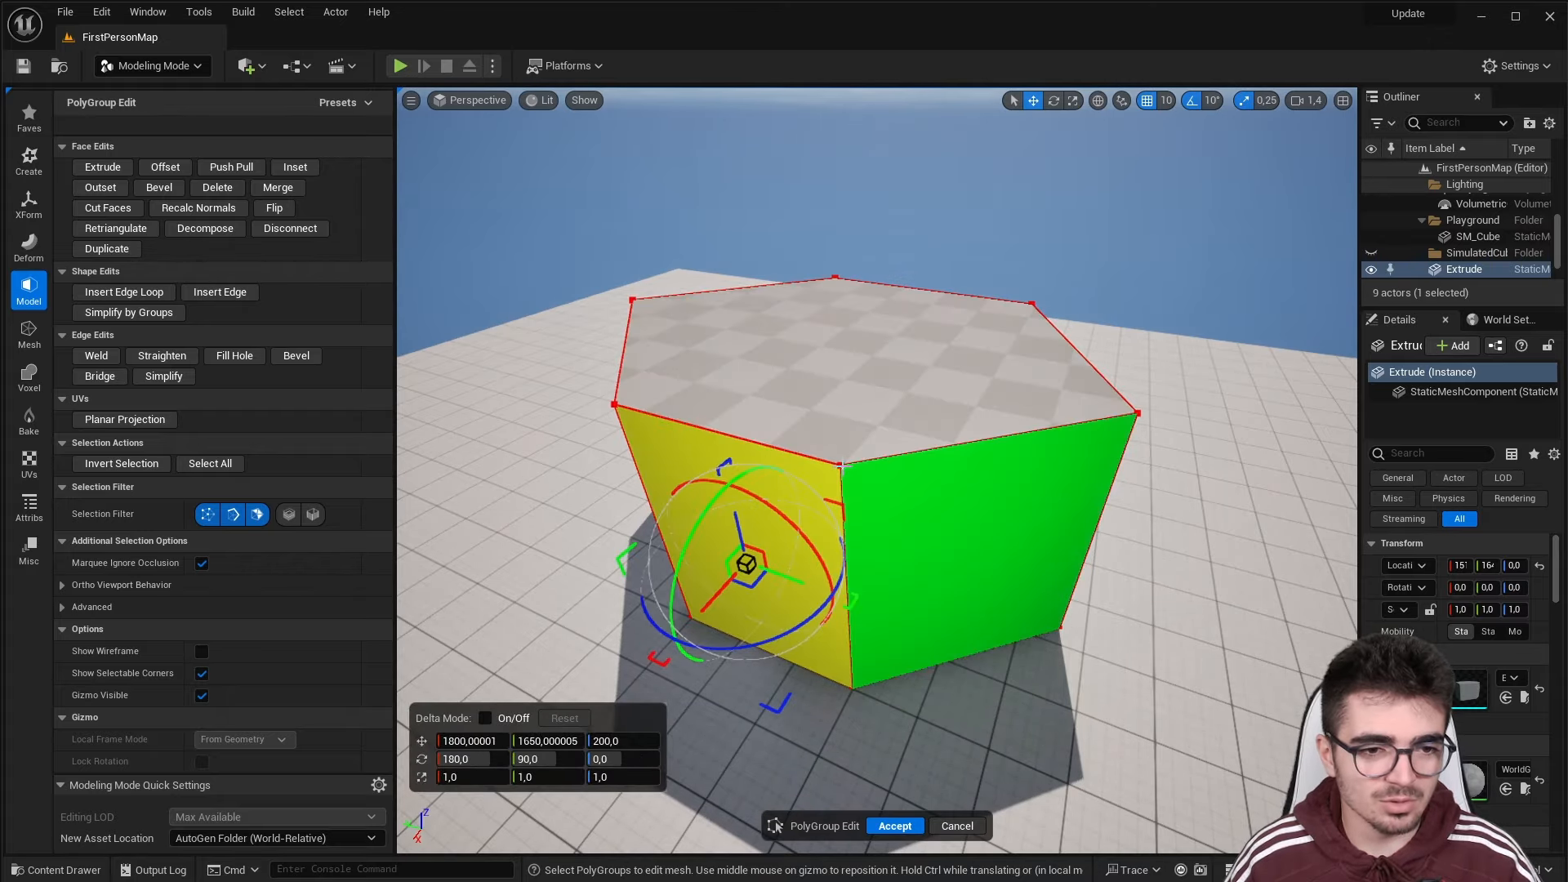
left_click(840, 465)
key("a")
right_click_drag(784, 368, 1152, 425)
key("a")
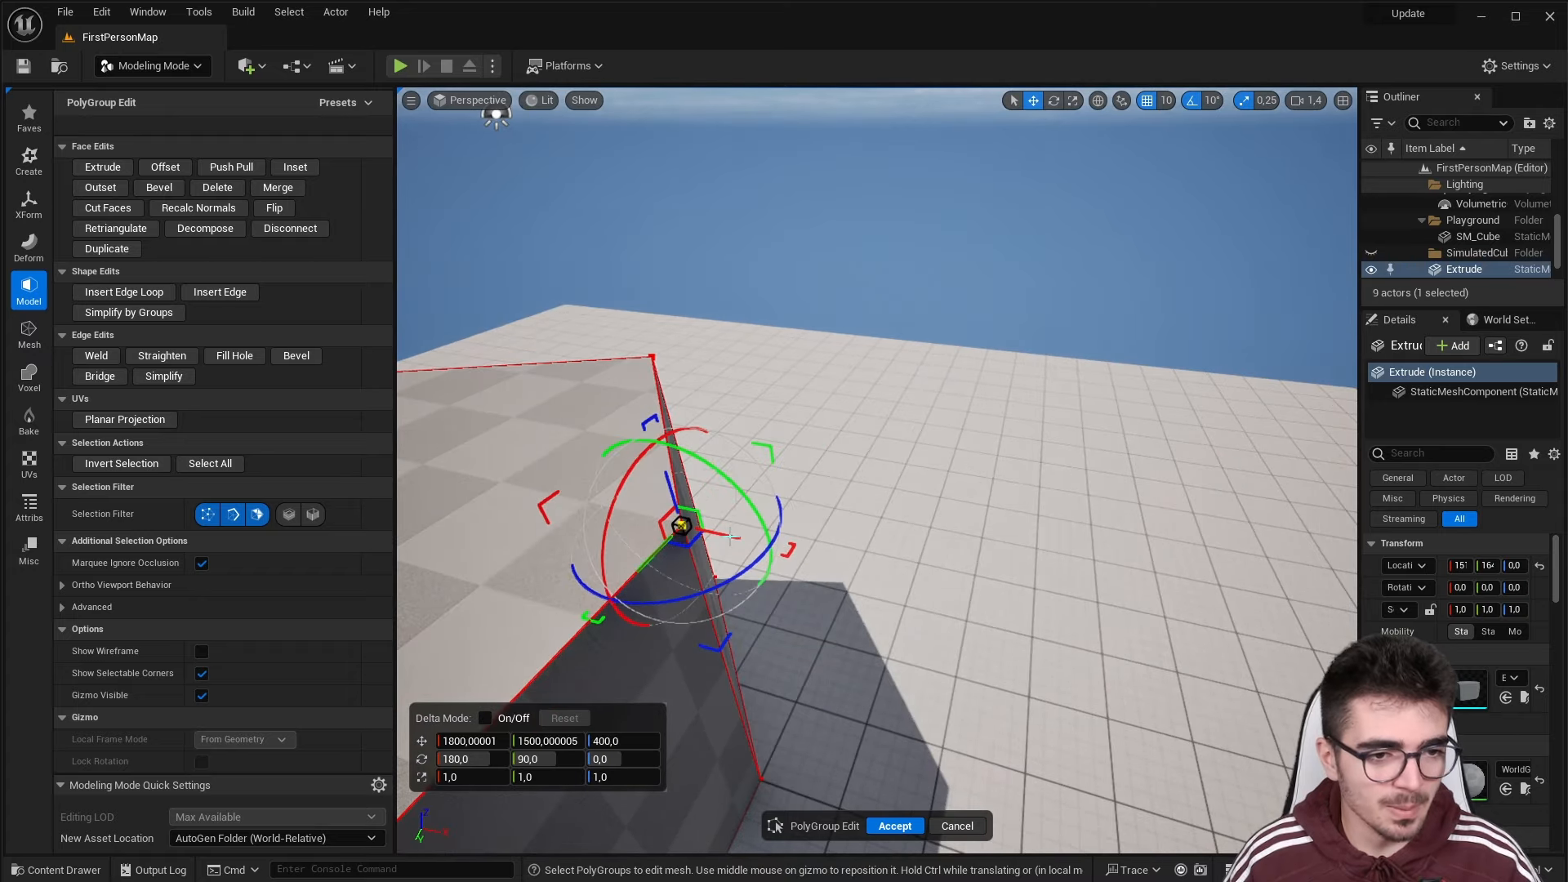
left_click_drag(725, 535, 763, 529)
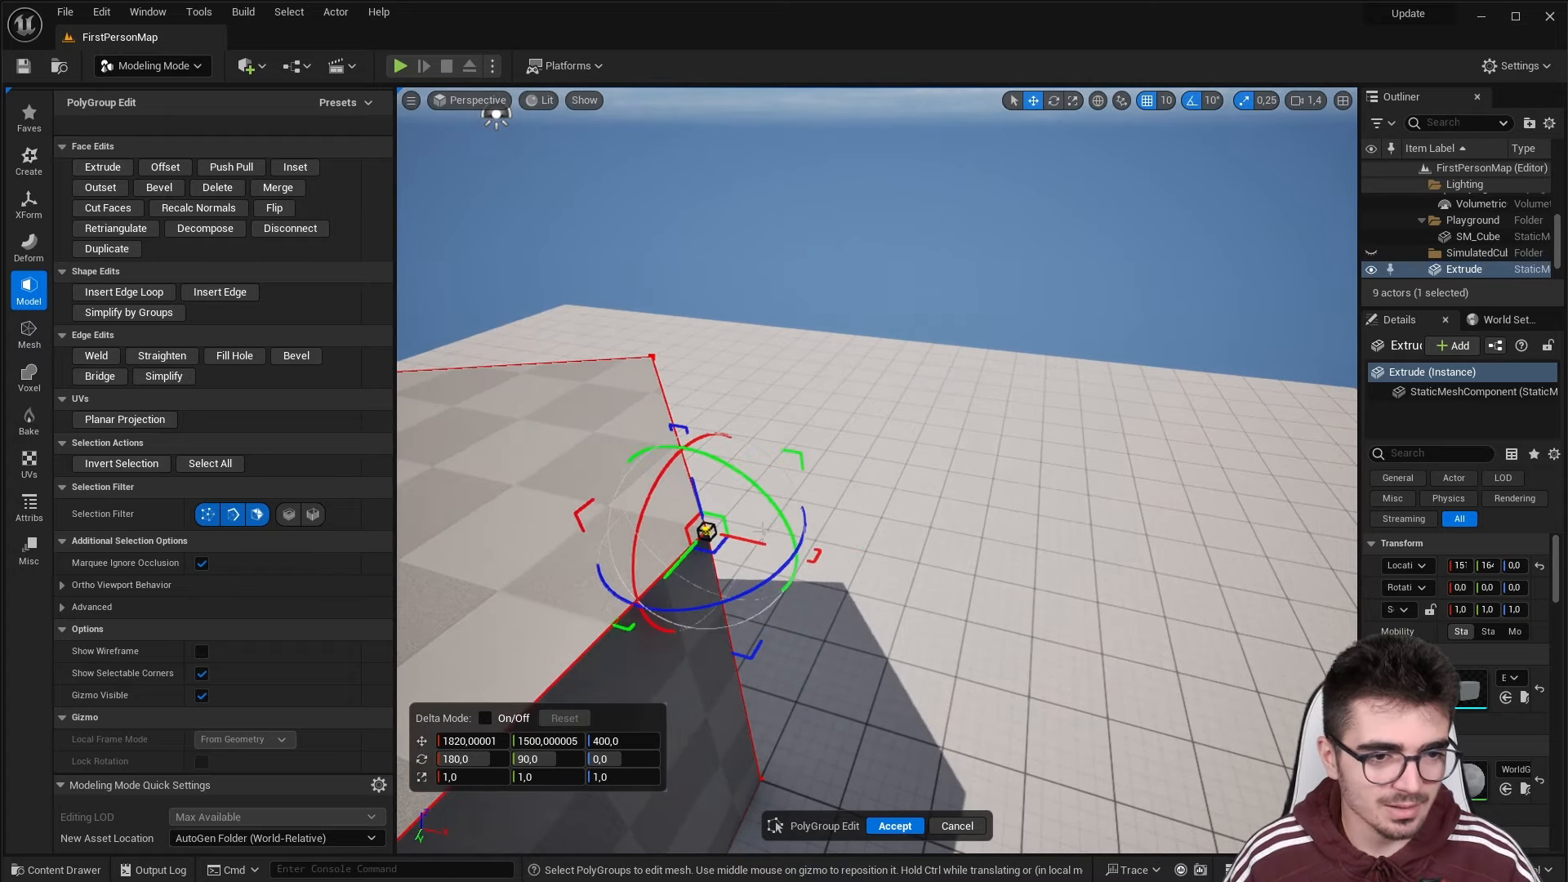
Extrude the side face adjoining the moved corner vertex outward by about 290 units
left_click(680, 644)
key("s")
right_click_drag(756, 609, 863, 480)
mouse_move(854, 440)
left_mouse_down()
mouse_move(817, 410)
mouse_move(875, 448)
mouse_move(862, 440)
left_mouse_up()
key("s")
key("a")
right_click_drag(628, 523, 681, 530)
right_click_drag(1053, 266, 1070, 259)
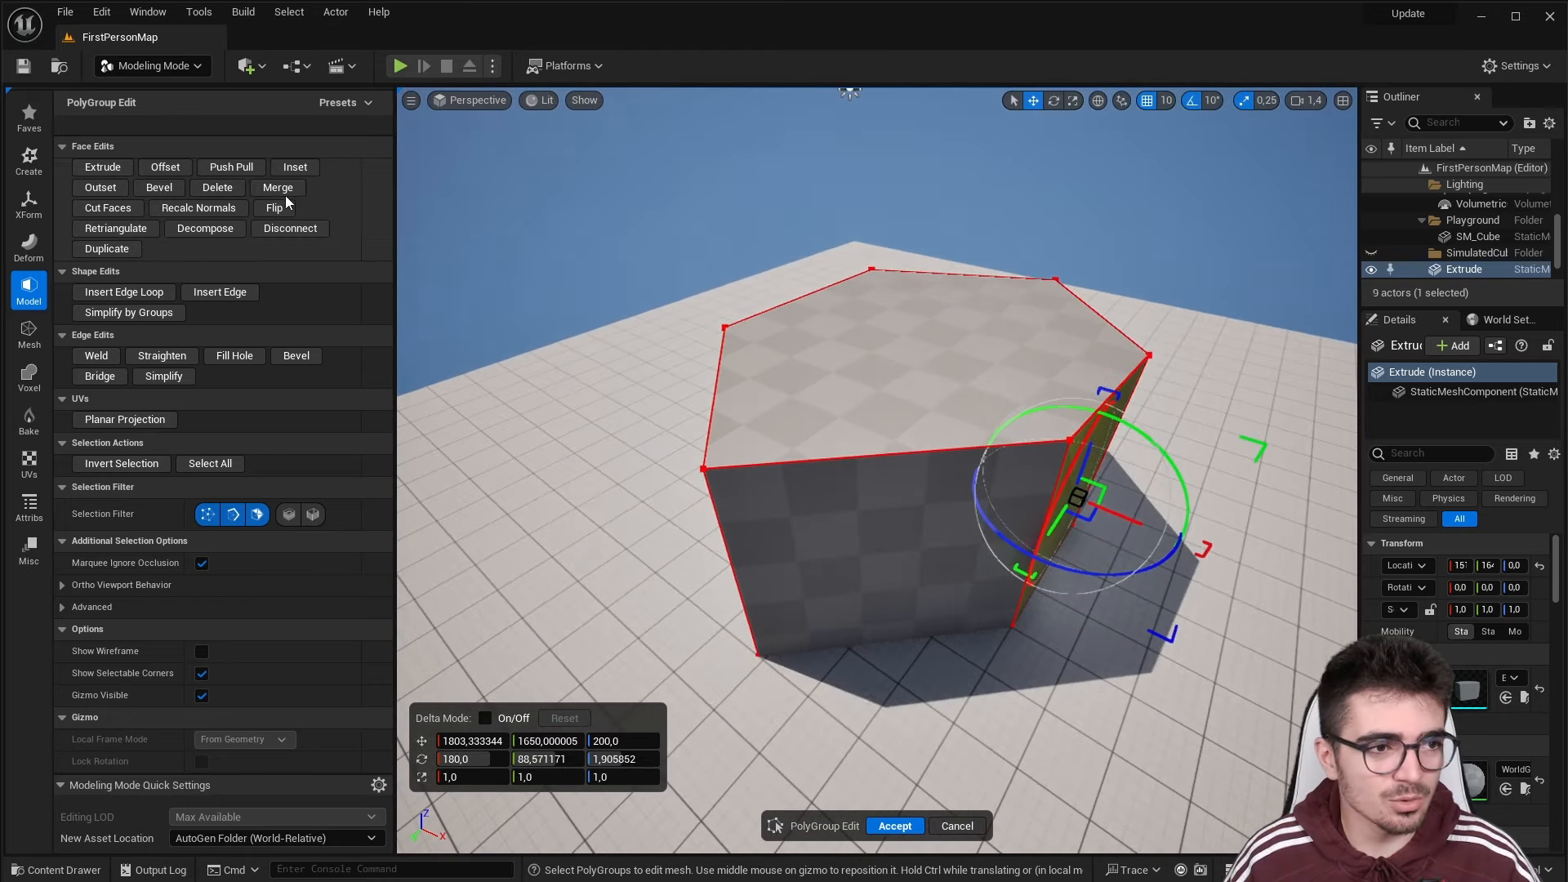
key("d")
right_click_drag(738, 353, 738, 353)
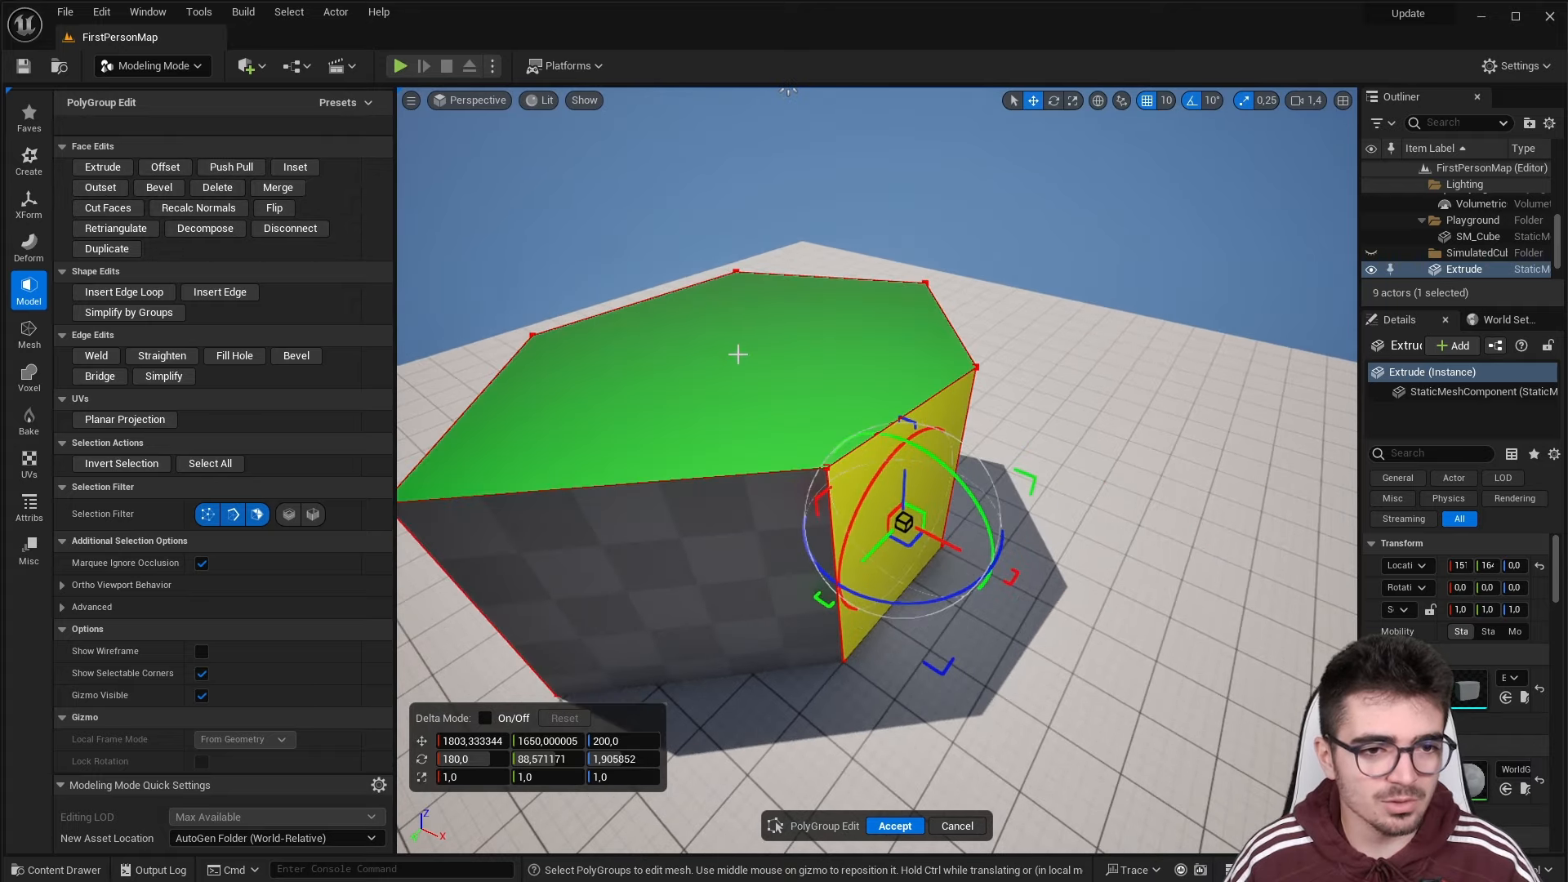
key("w")
key("a")
mouse_move(981, 424)
right_mouse_down()
mouse_move(1012, 420)
mouse_move(981, 424)
right_mouse_up()
key("s")
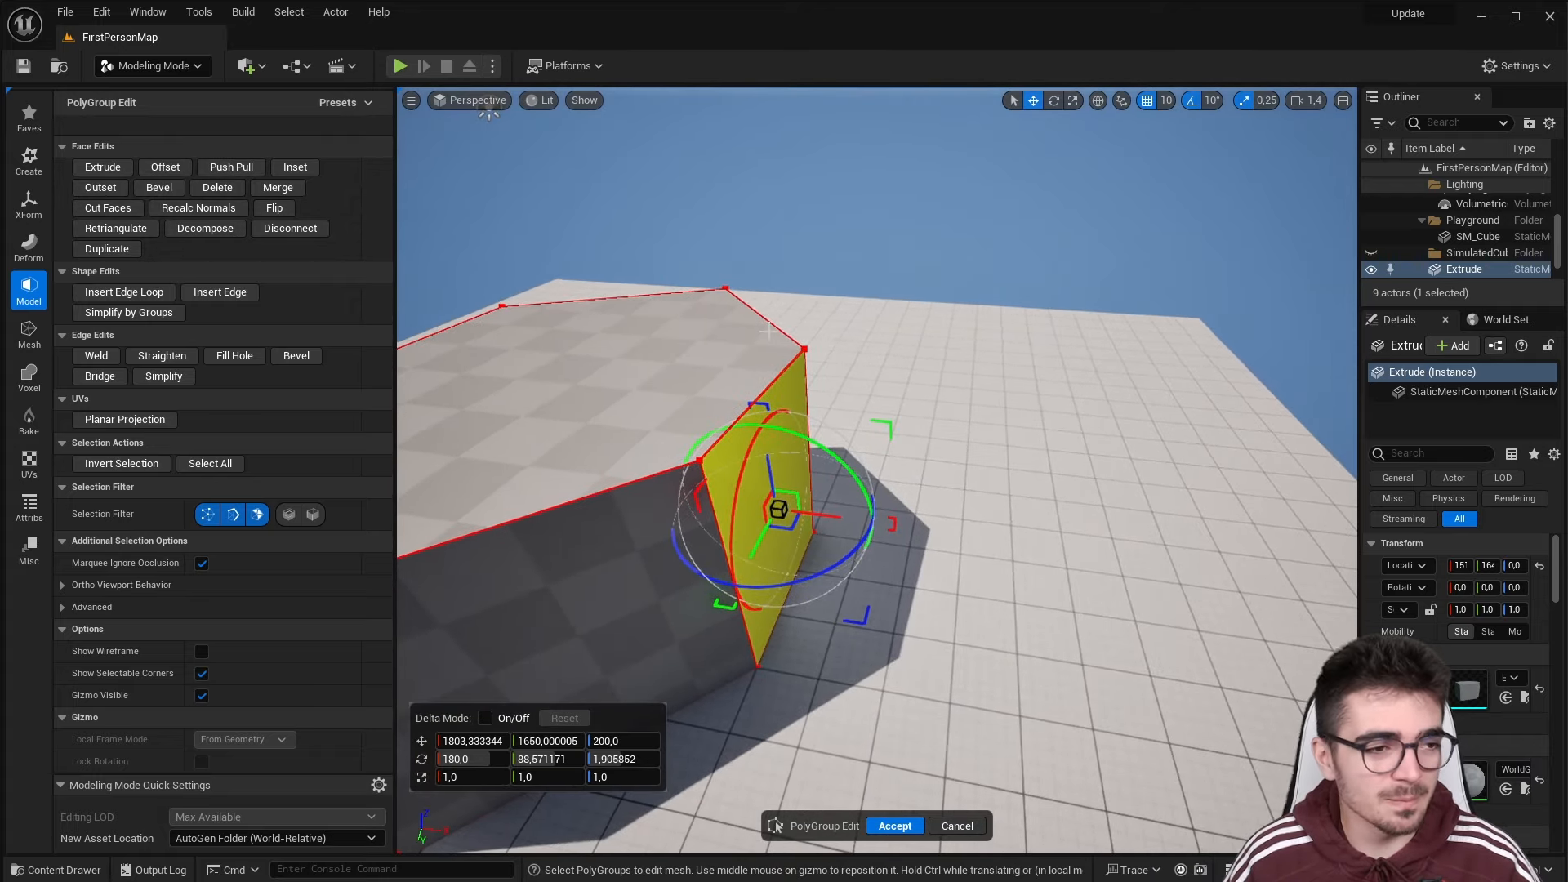
left_click(114, 169)
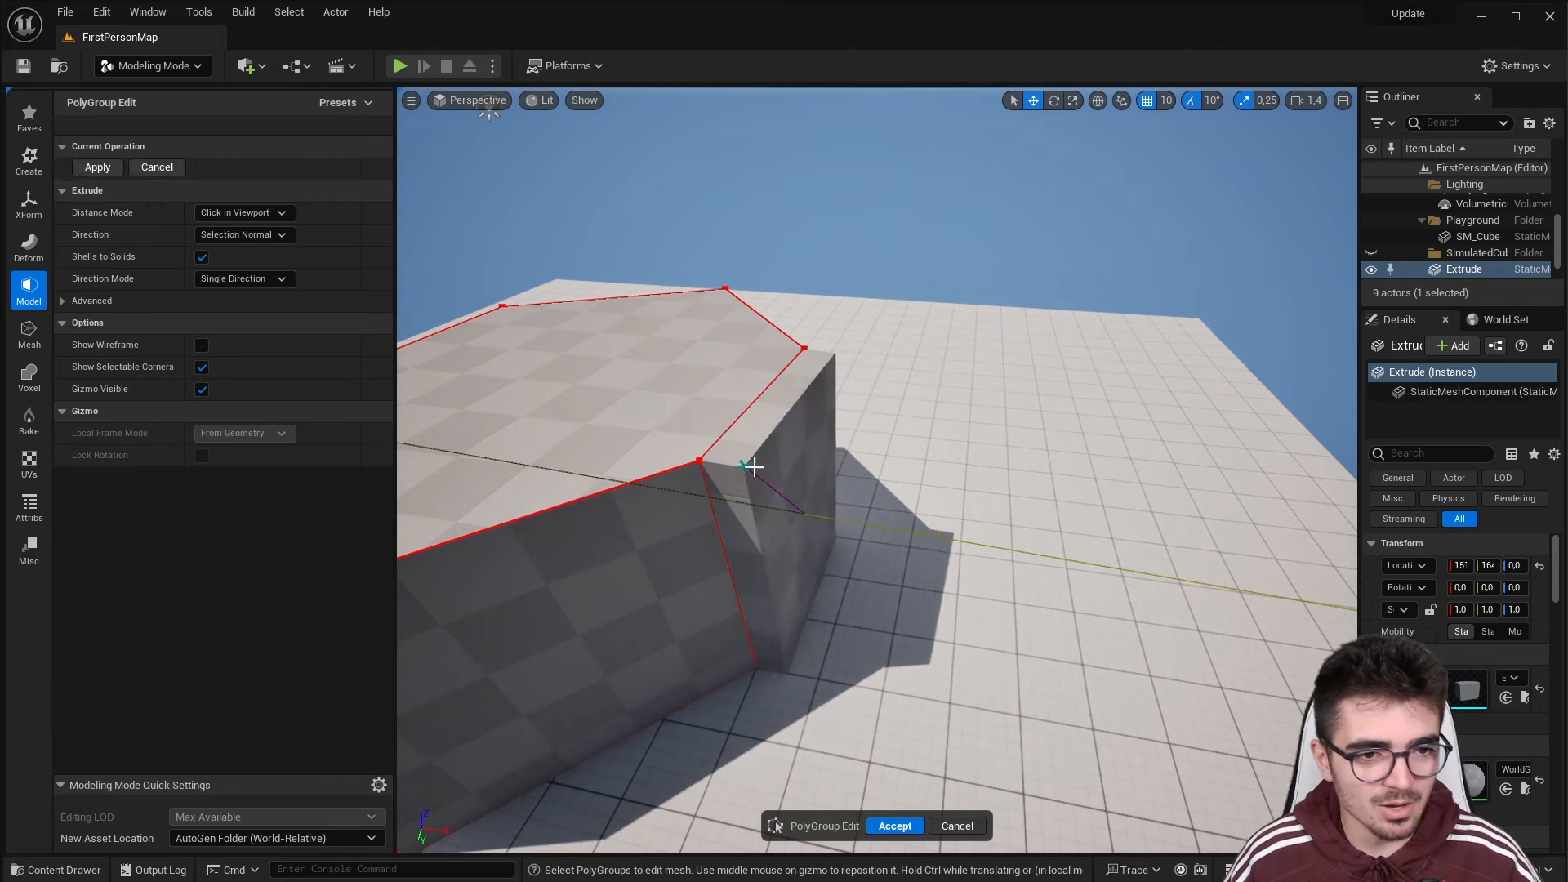
left_click(983, 490)
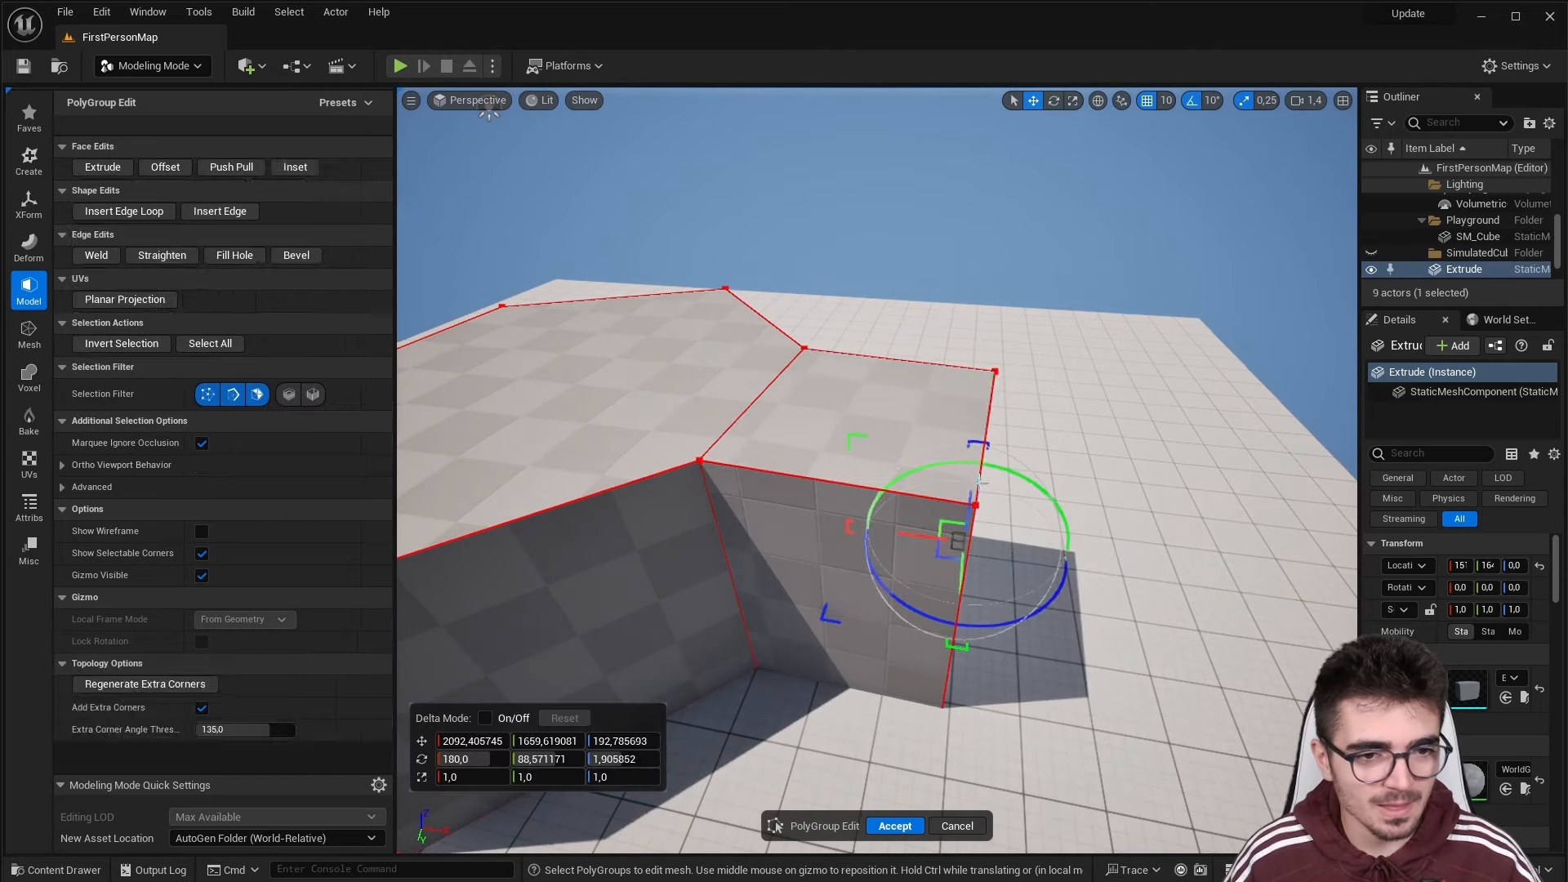
Extrude the top face of the new side extension upward by about 85 units
left_click(868, 377)
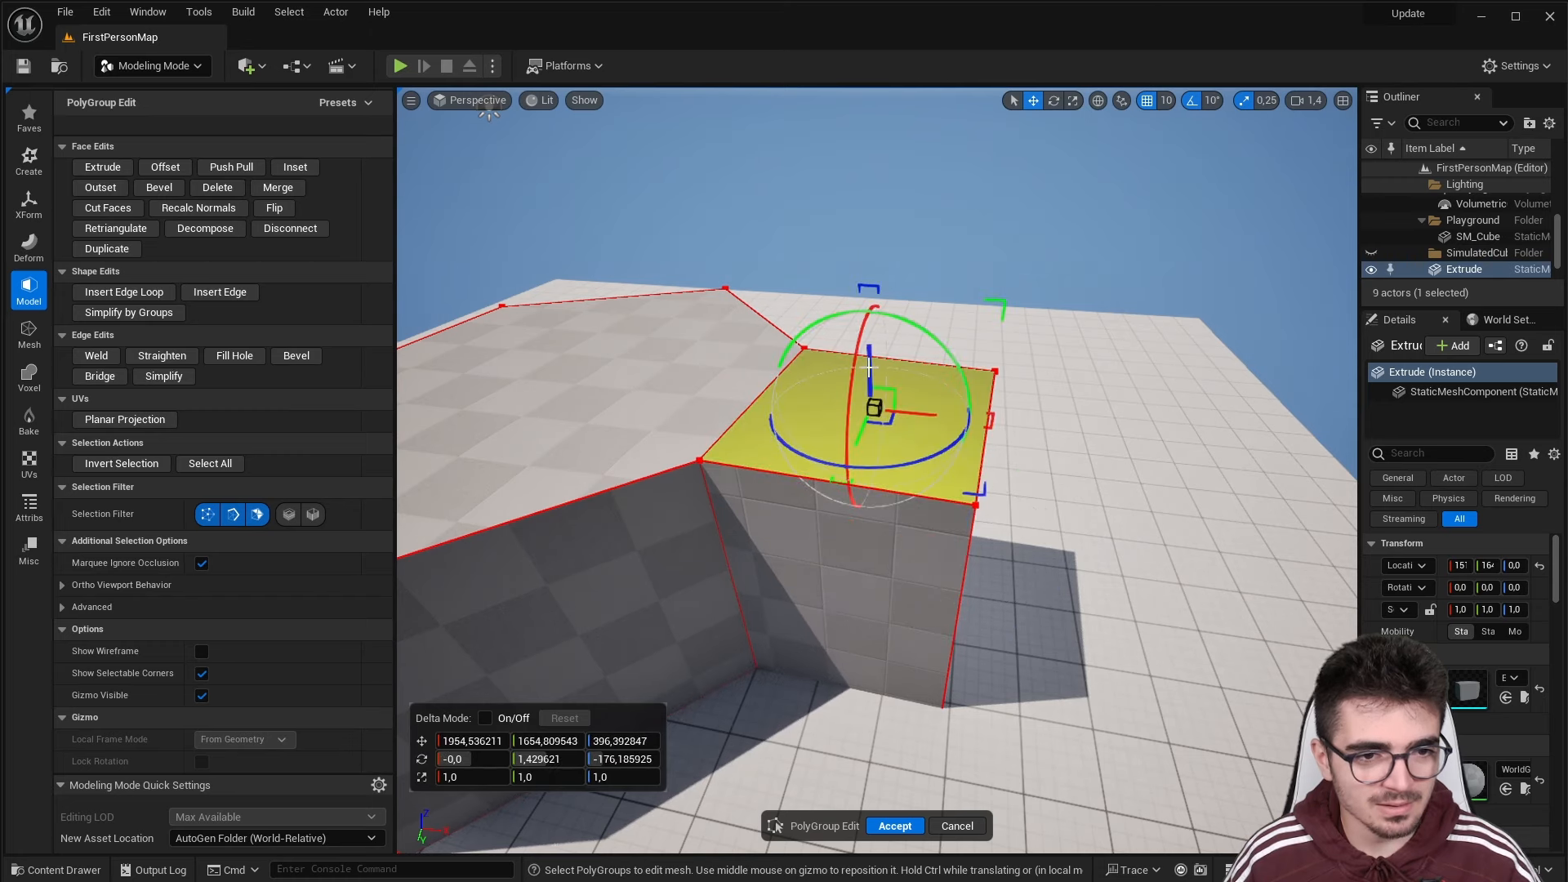
left_click(103, 166)
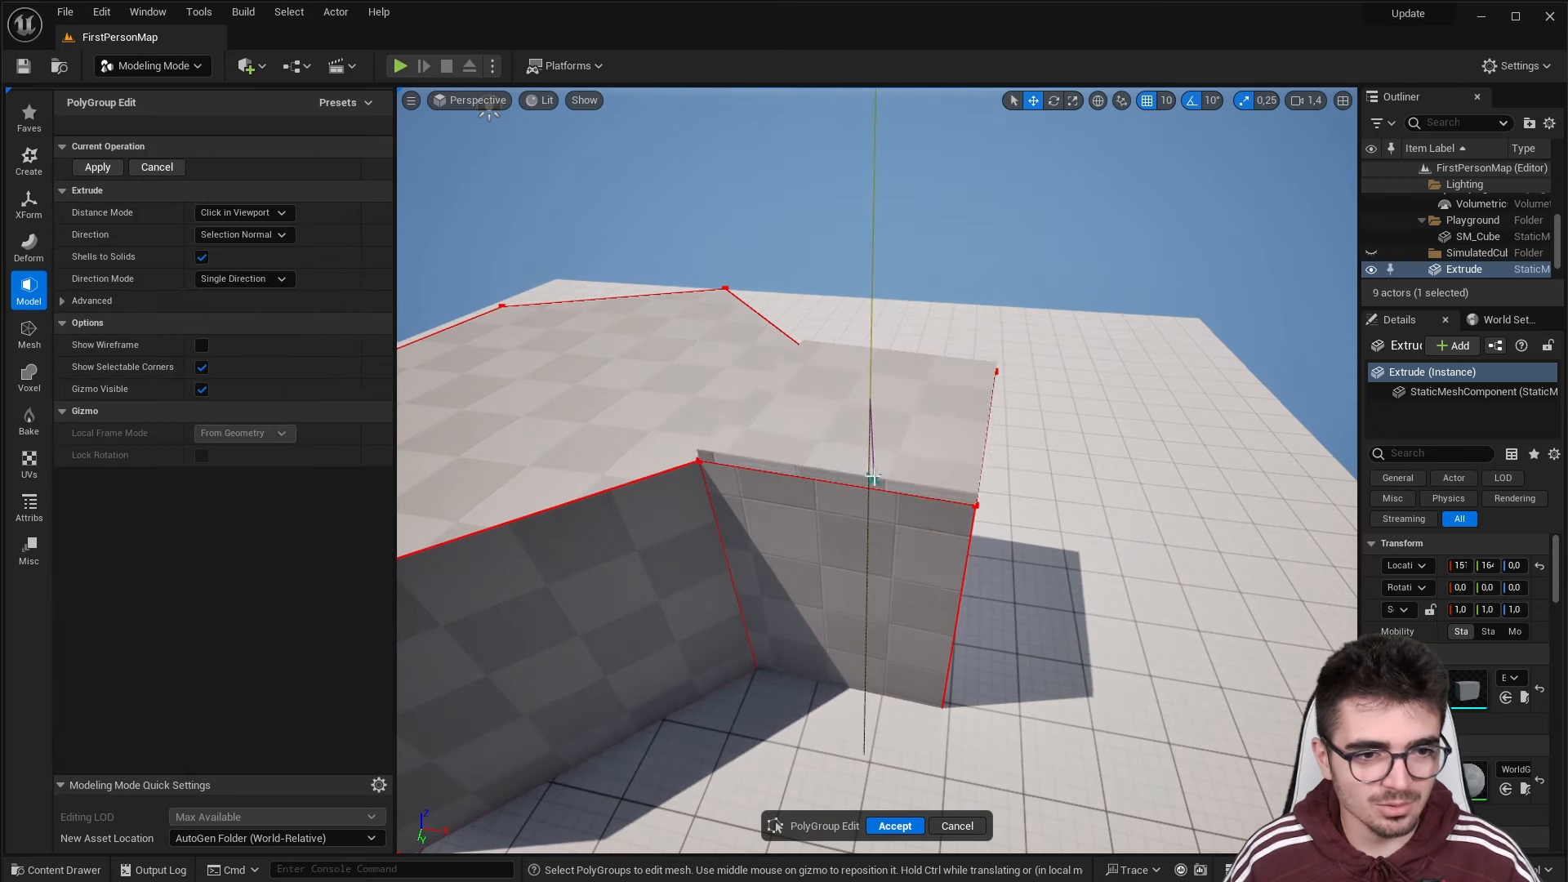
left_click(876, 402)
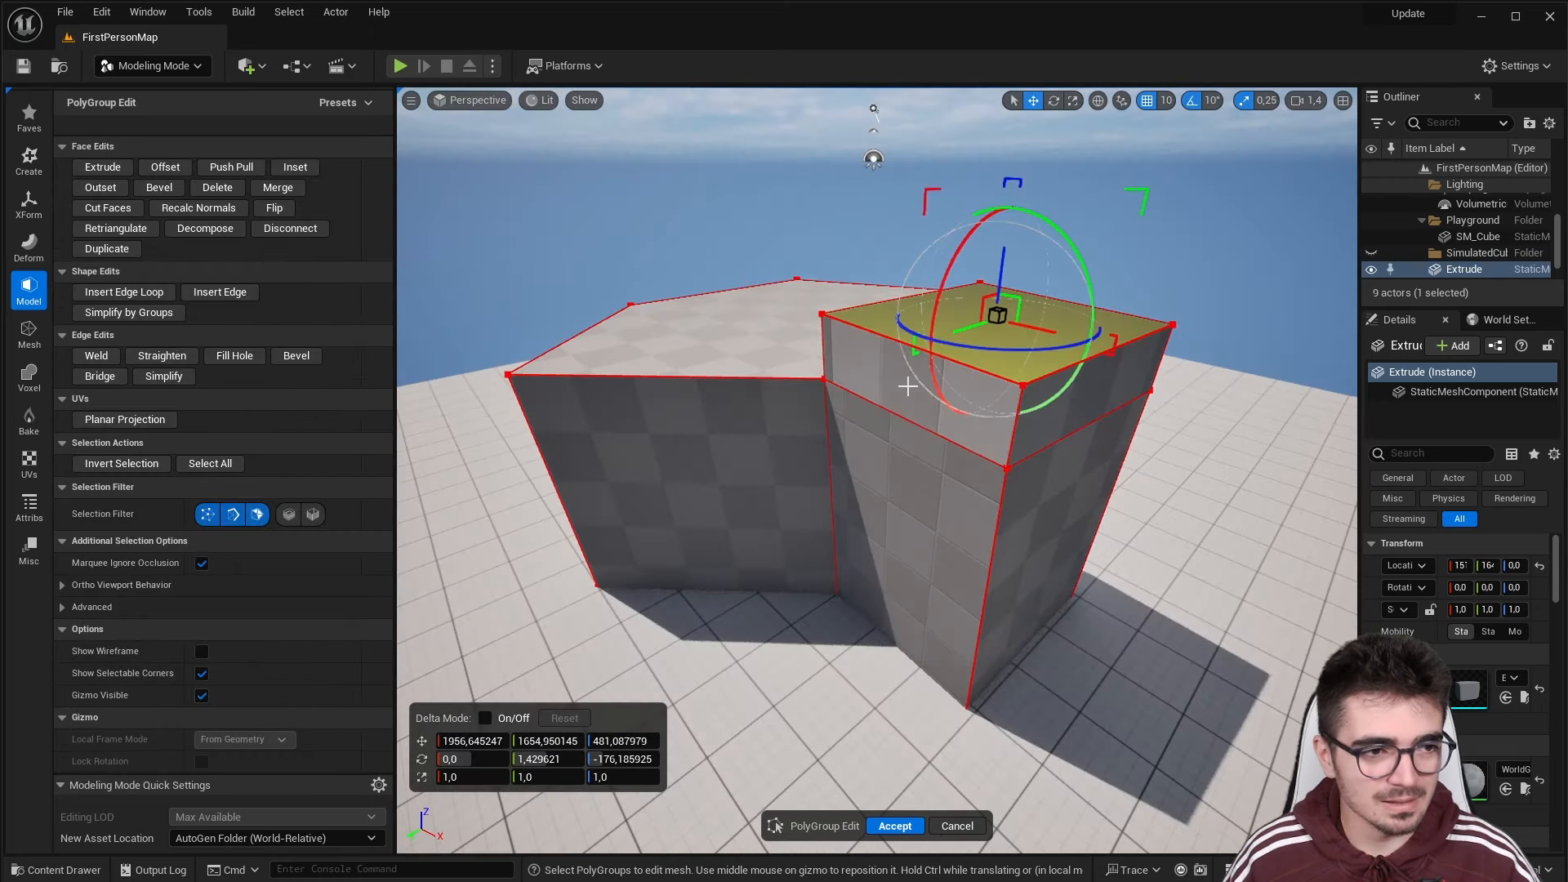
Extrude the raised section's front side face outward, adjust the new face to X position 1958 and X rotation about -158°, and accept
left_click(102, 166)
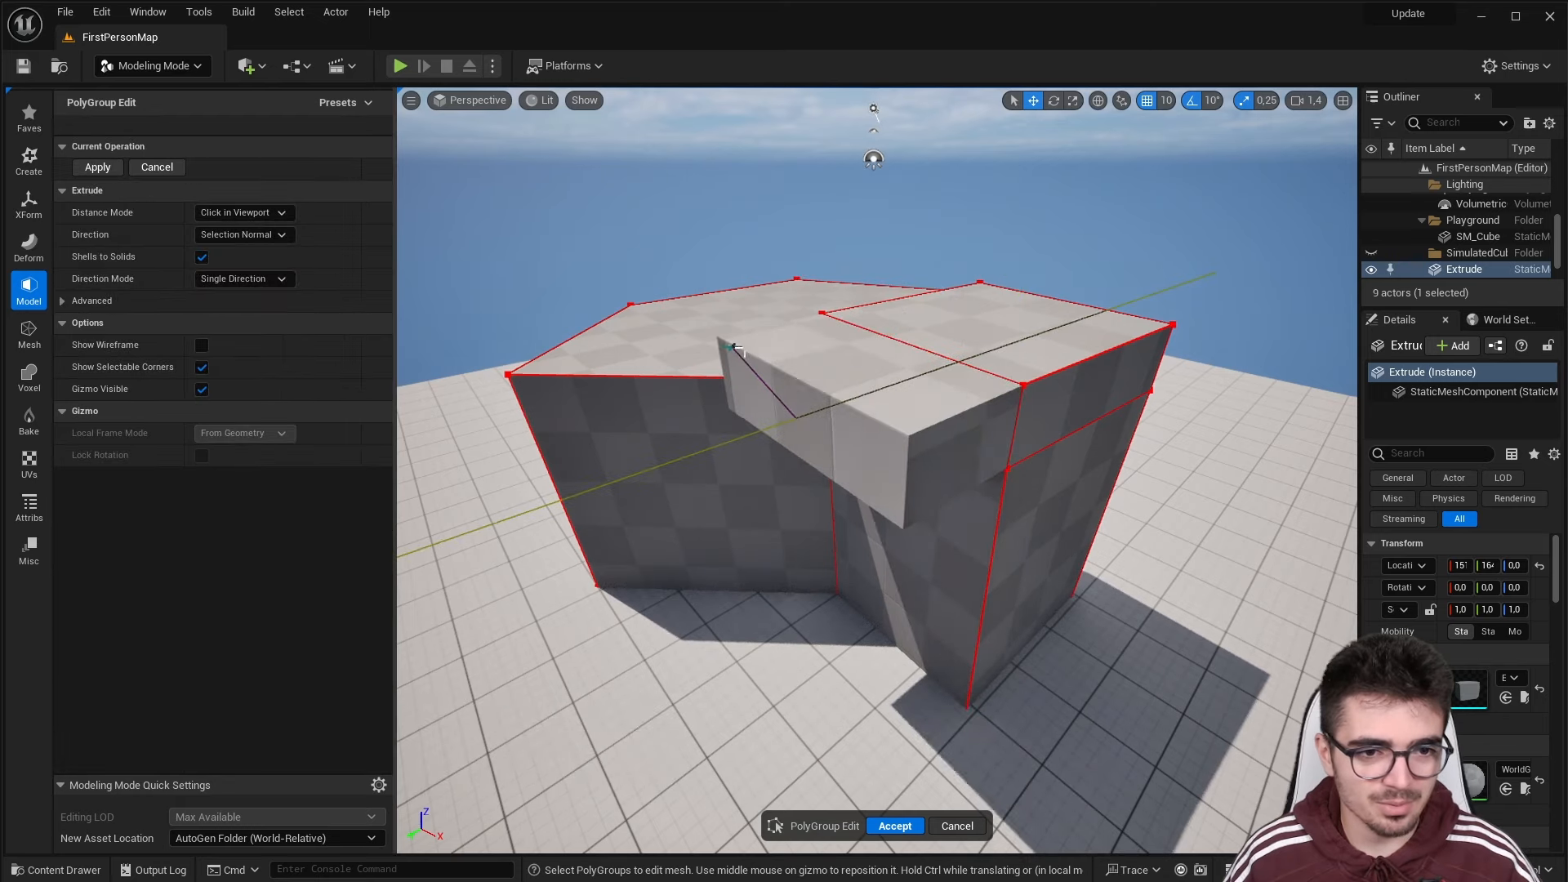
left_click(833, 390)
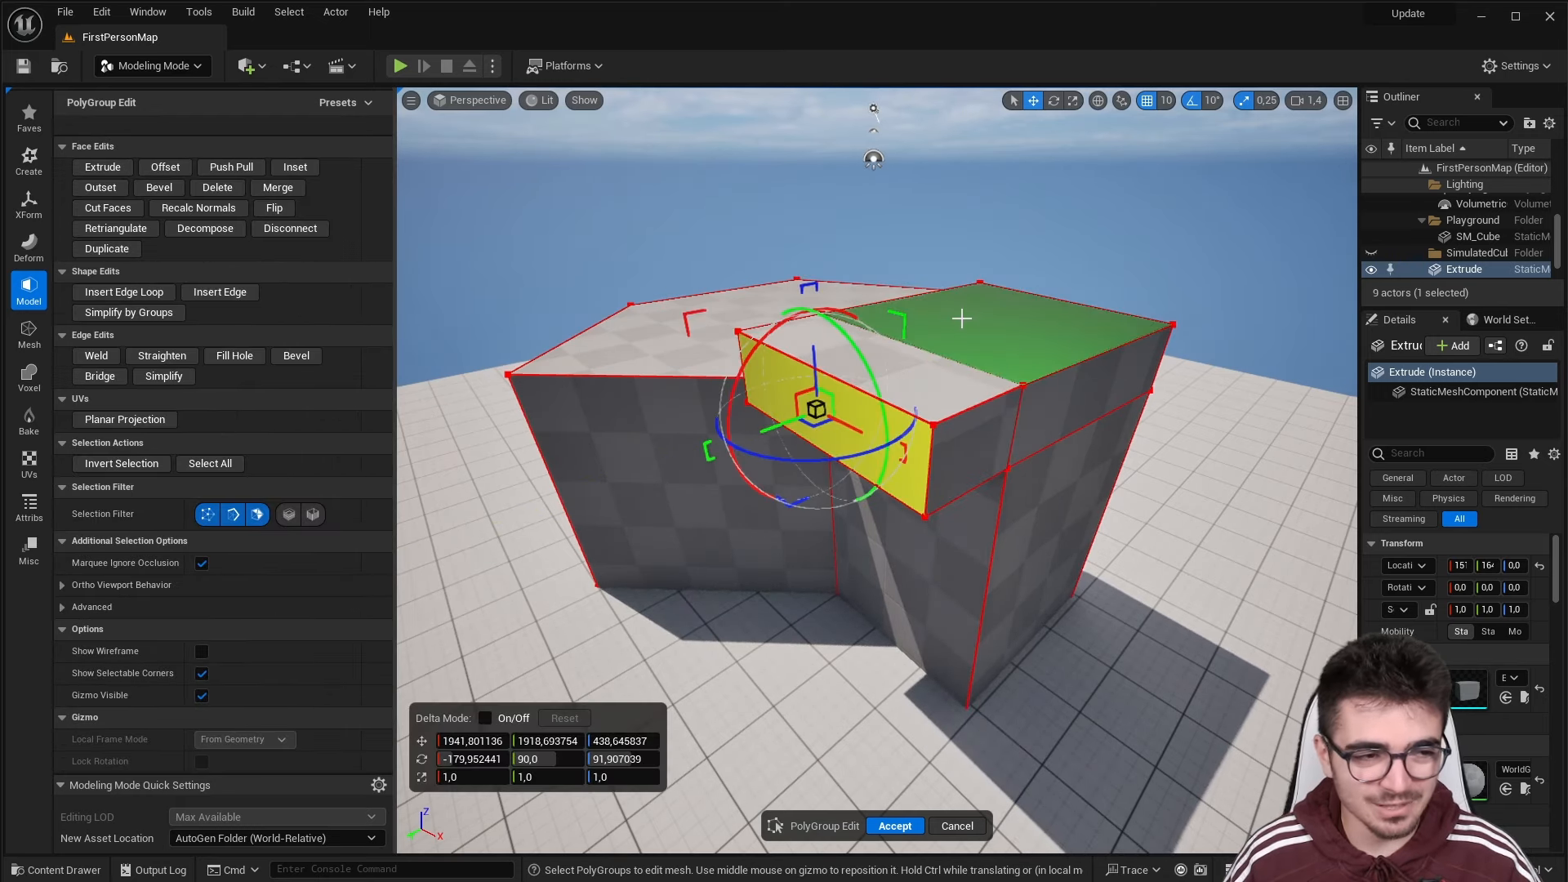
middle_click_drag(962, 318, 943, 270)
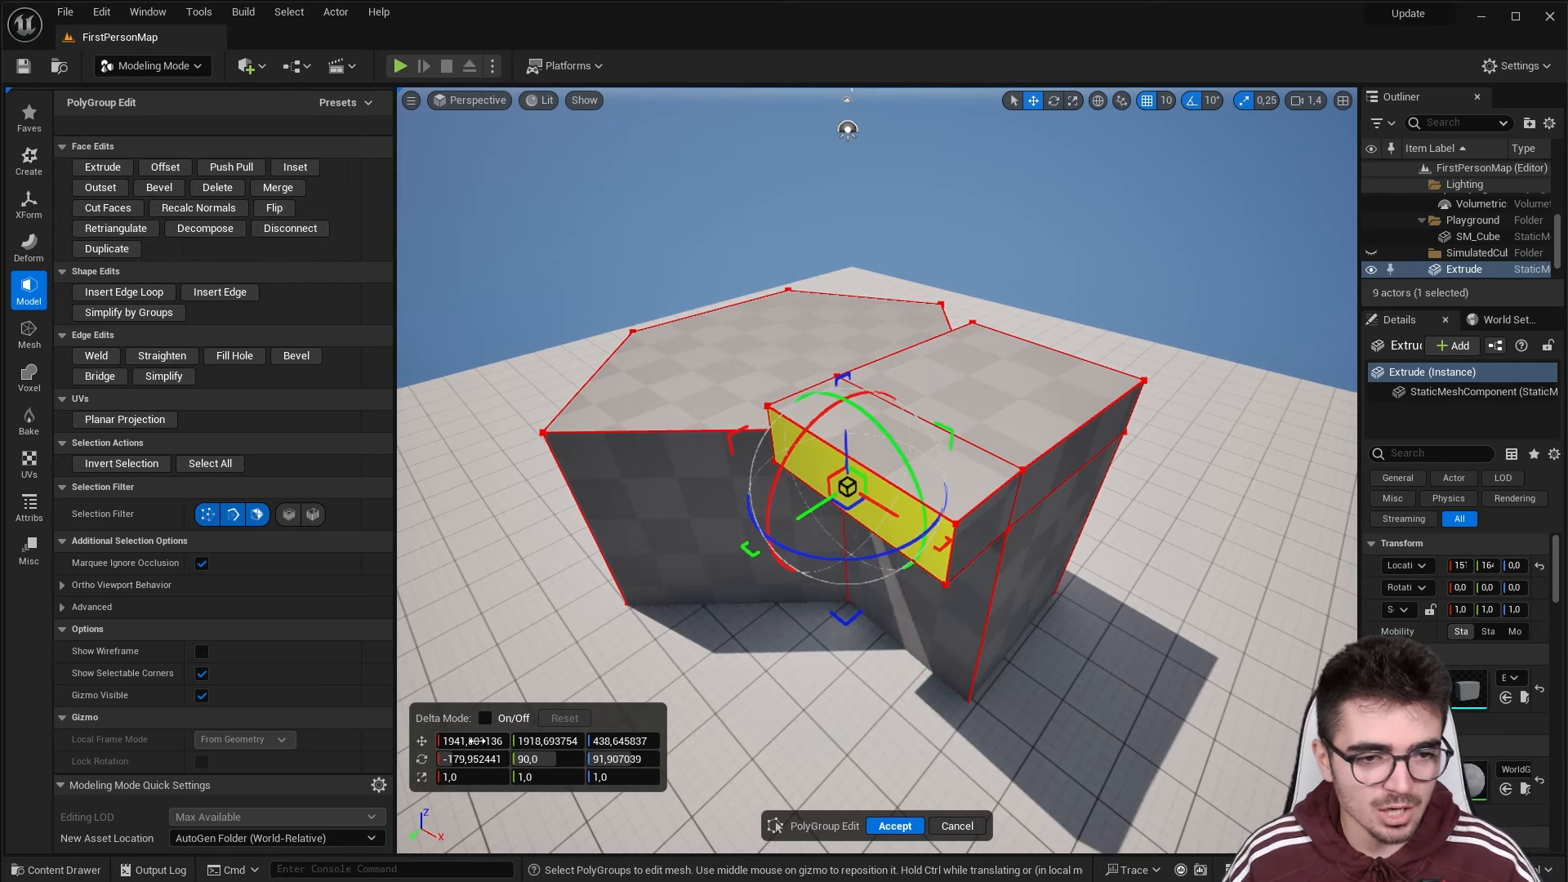
mouse_move(471, 740)
left_mouse_down()
mouse_move(490, 741)
mouse_move(461, 741)
mouse_move(482, 740)
mouse_move(481, 758)
mouse_move(441, 758)
mouse_move(469, 759)
left_mouse_up()
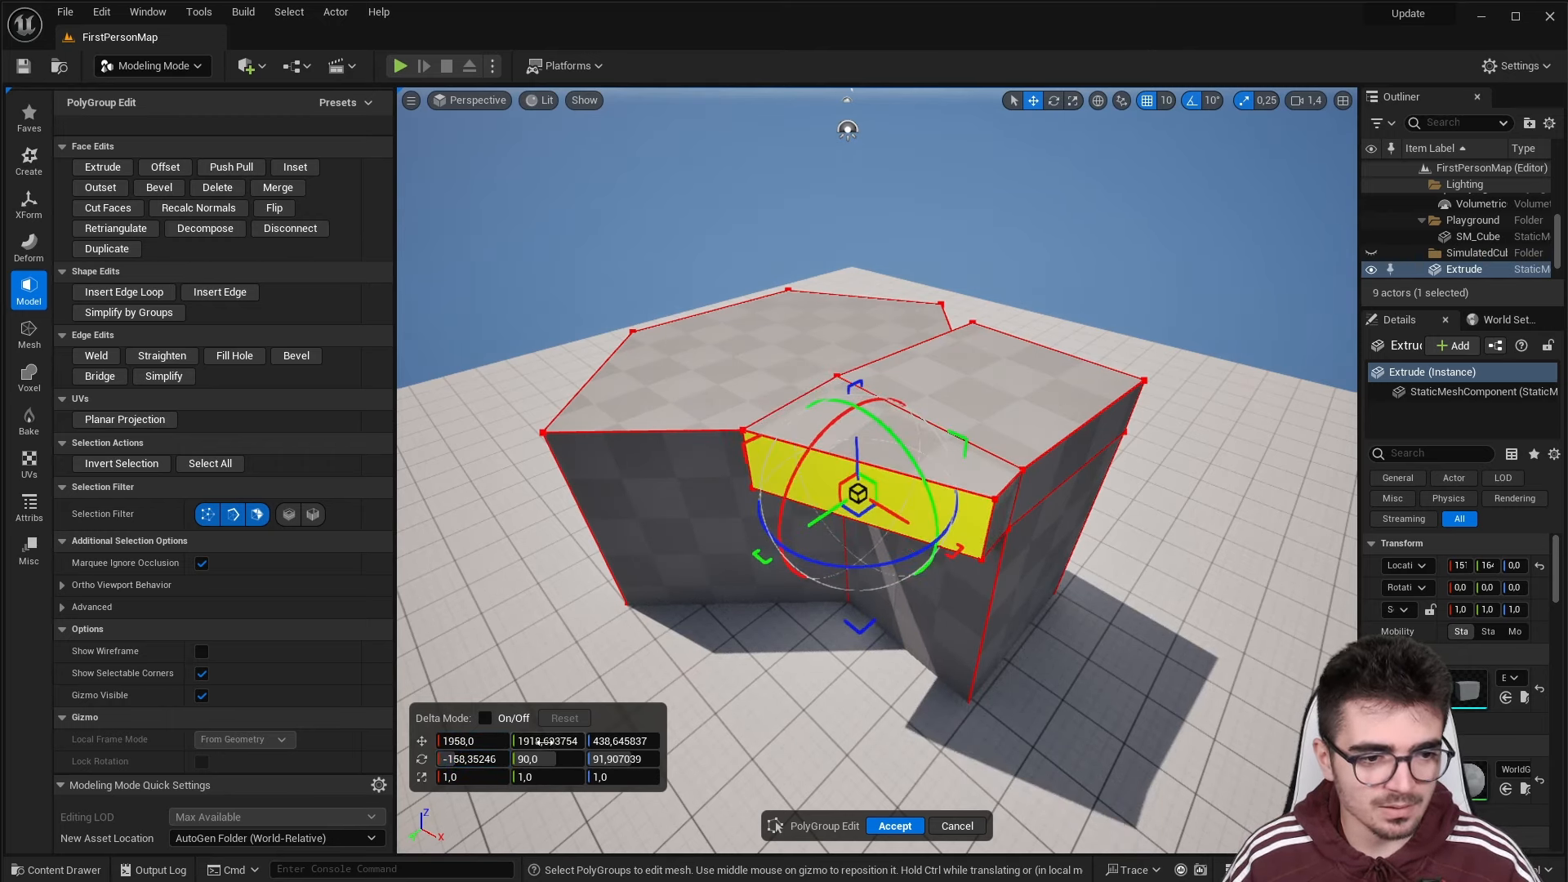
left_click(896, 827)
Inspect the edited block and its overhanging extension from several sides
scroll(865, 518, "down", 3)
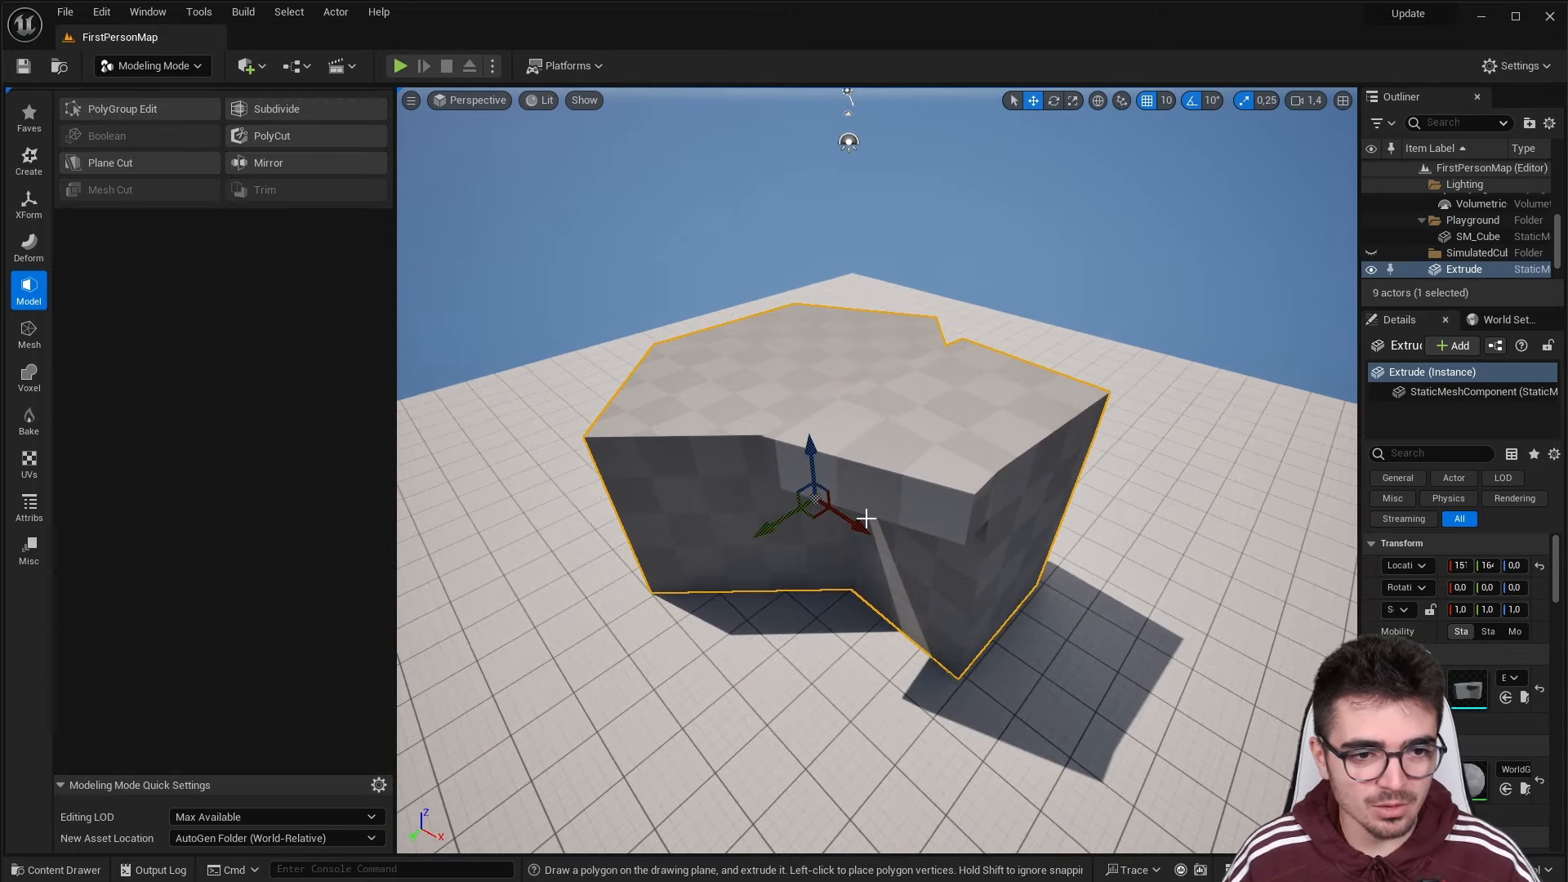
key("a")
right_click_drag(865, 518, 1000, 494)
key("s")
right_click_drag(987, 231, 919, 253)
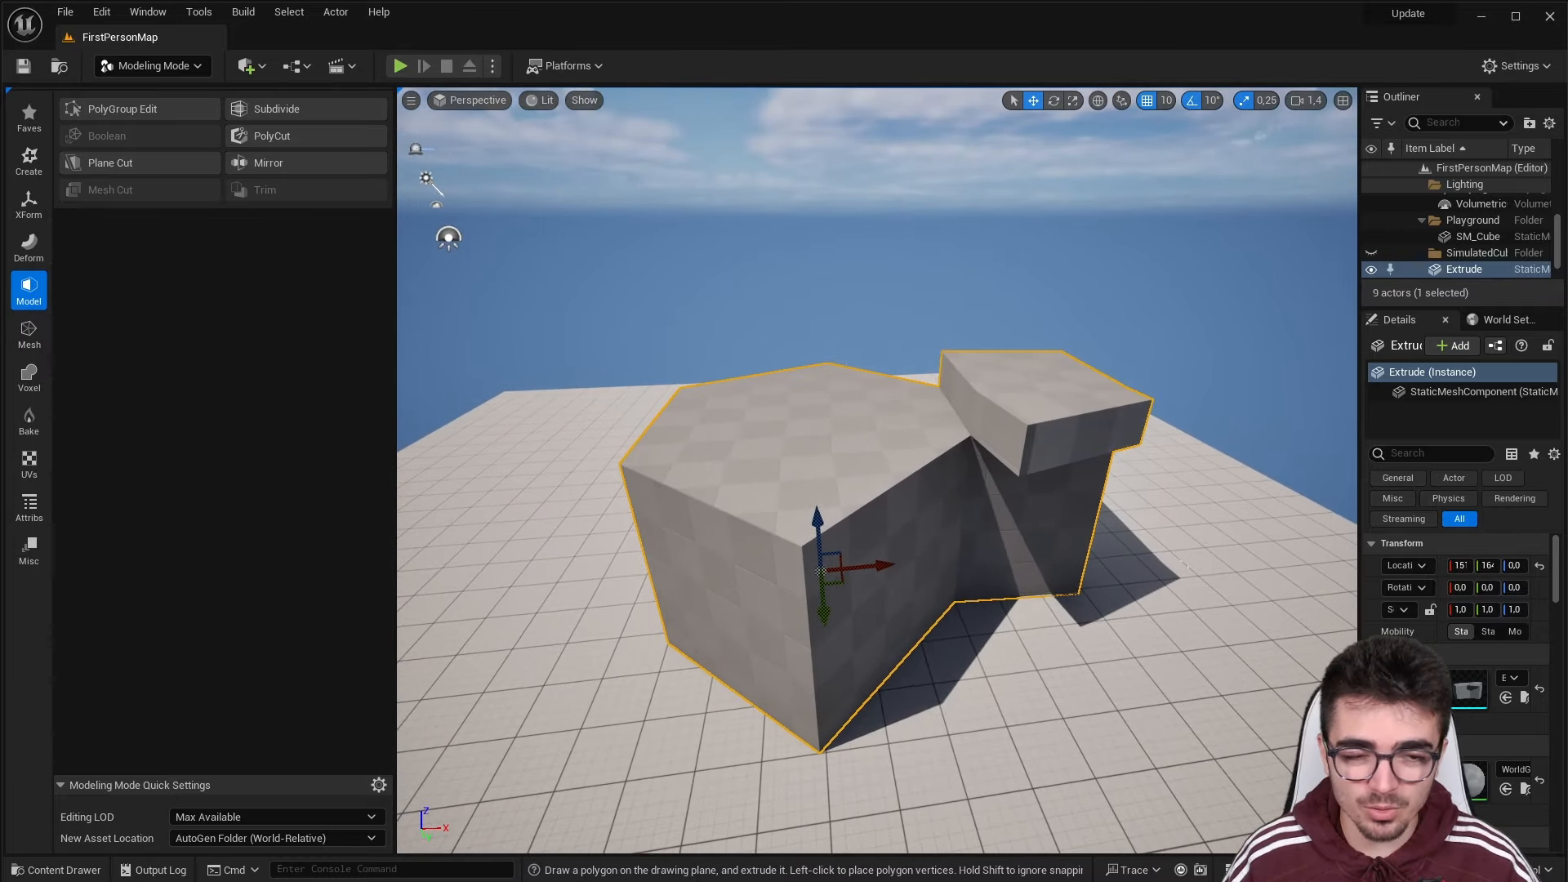
key("d")
right_click_drag(902, 543, 931, 552)
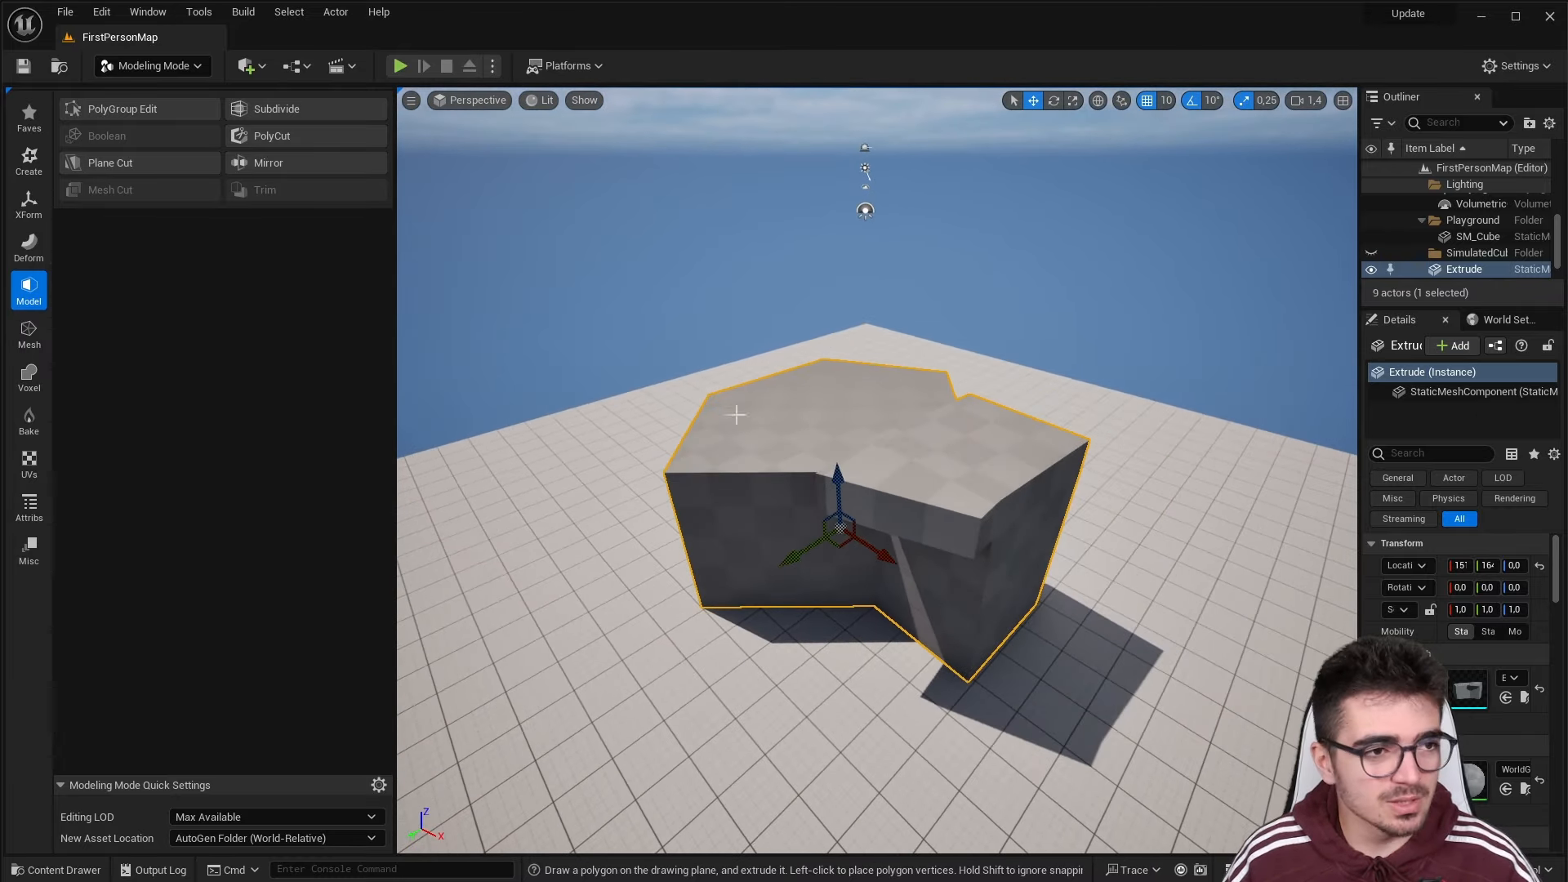
In PolyGroup Edit, bevel the overhang's upper front edge with a bevel distance of about 12.31
left_click(106, 109)
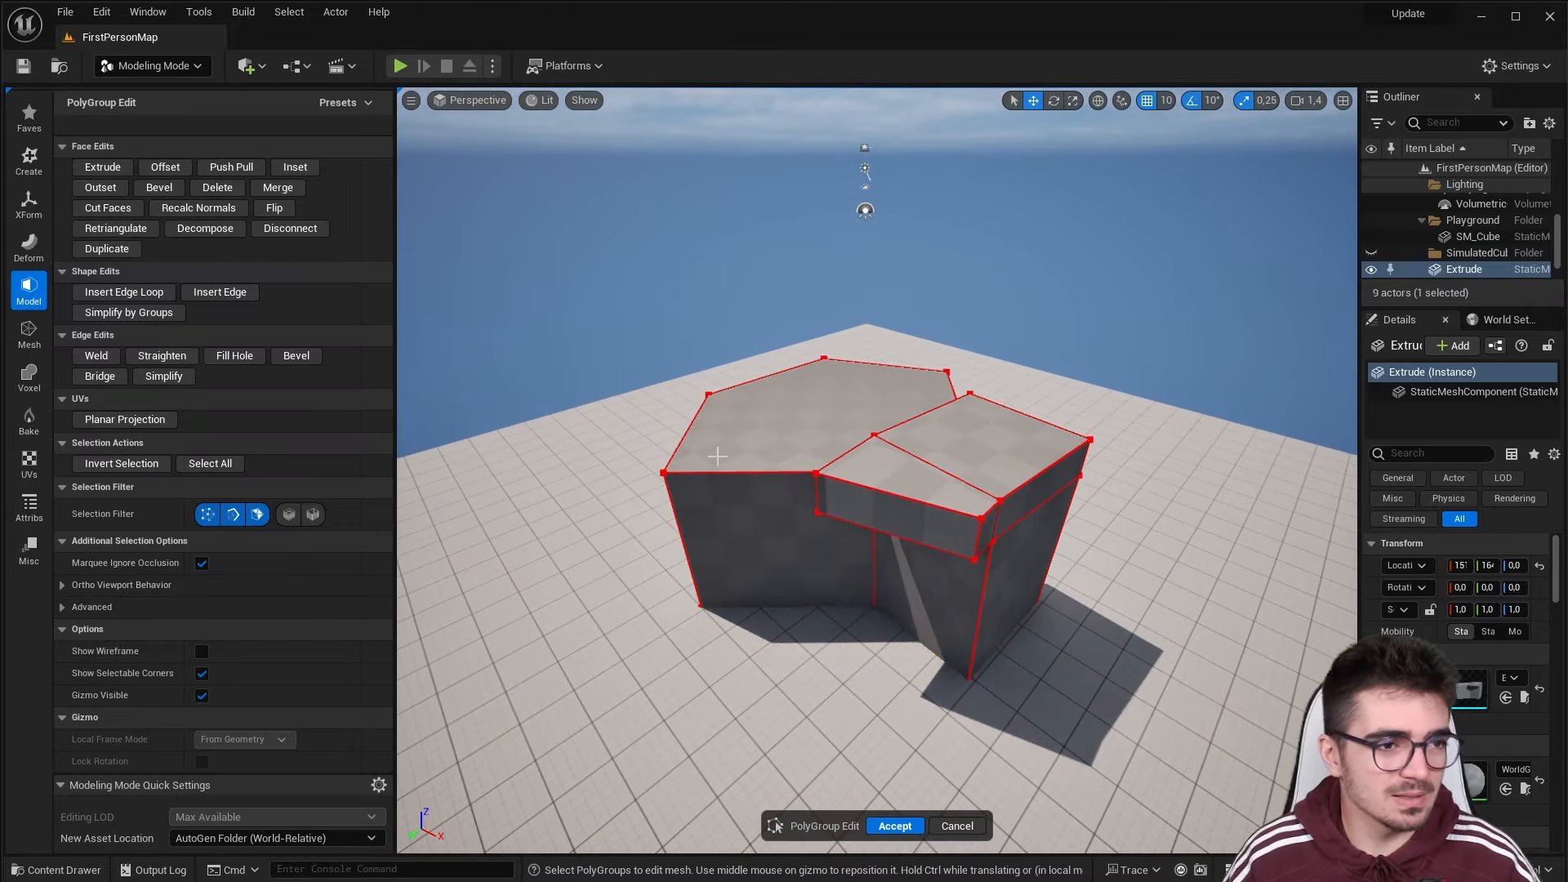
scroll(885, 549, "up", 8)
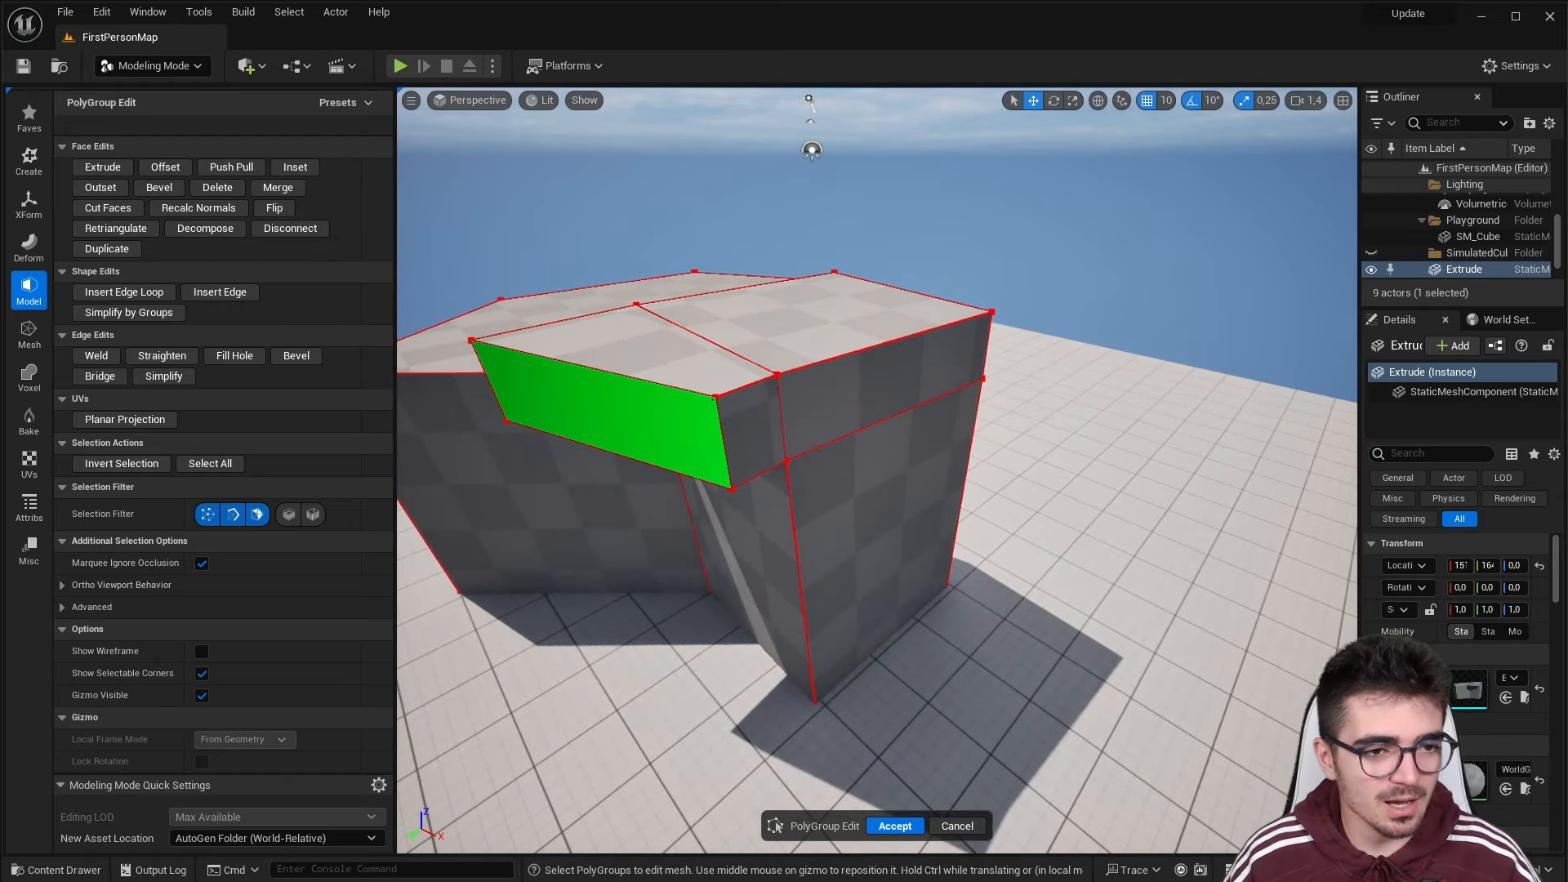
middle_click_drag(624, 389, 633, 378)
scroll(634, 379, "up", 2)
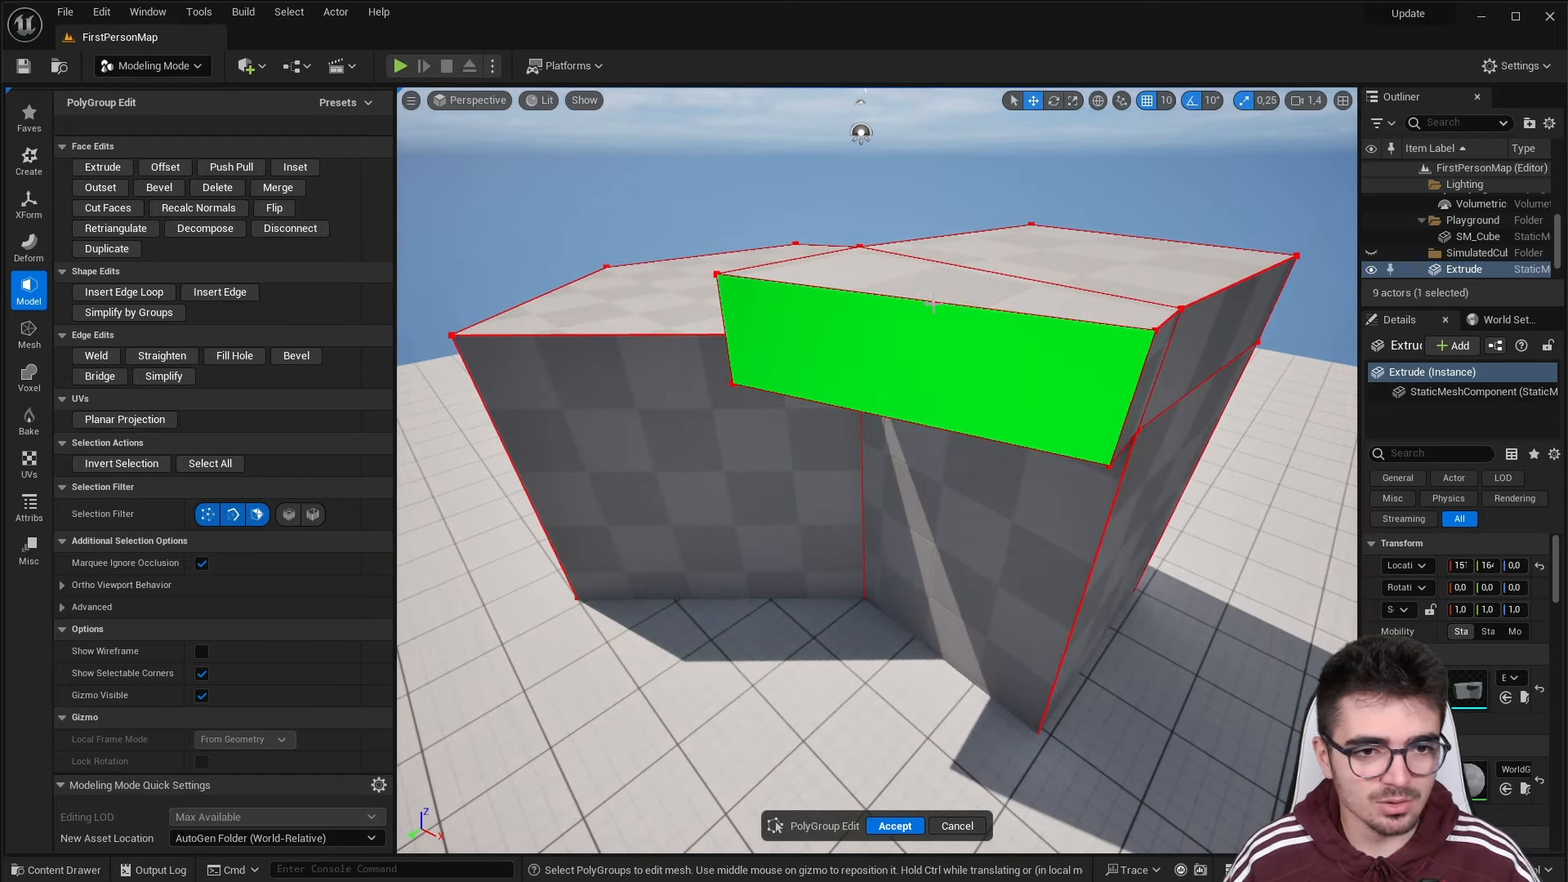
left_click(935, 304)
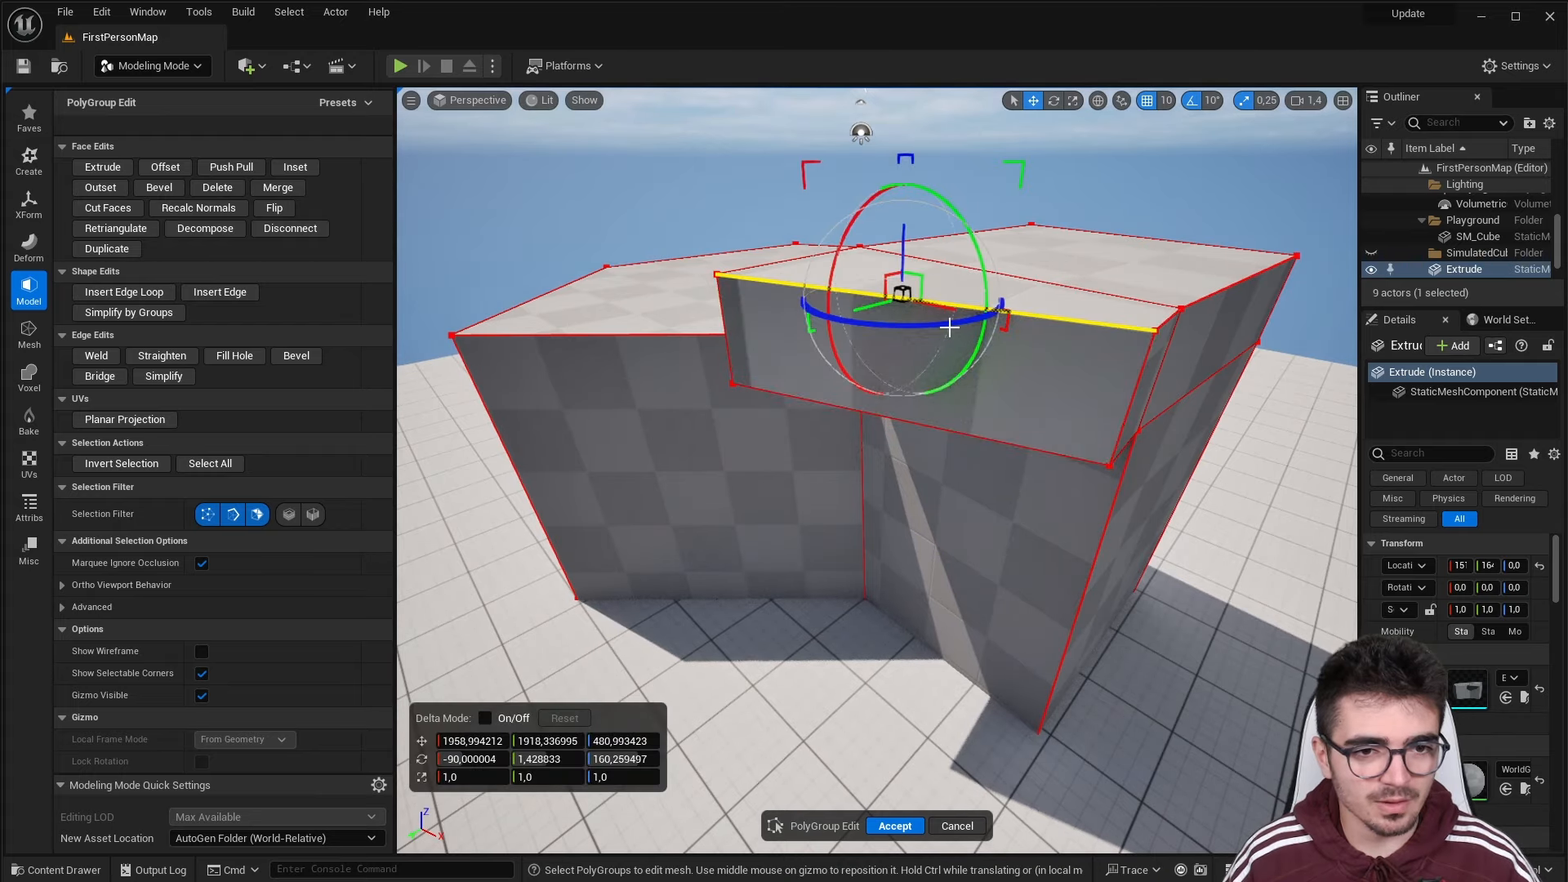
left_click(159, 187)
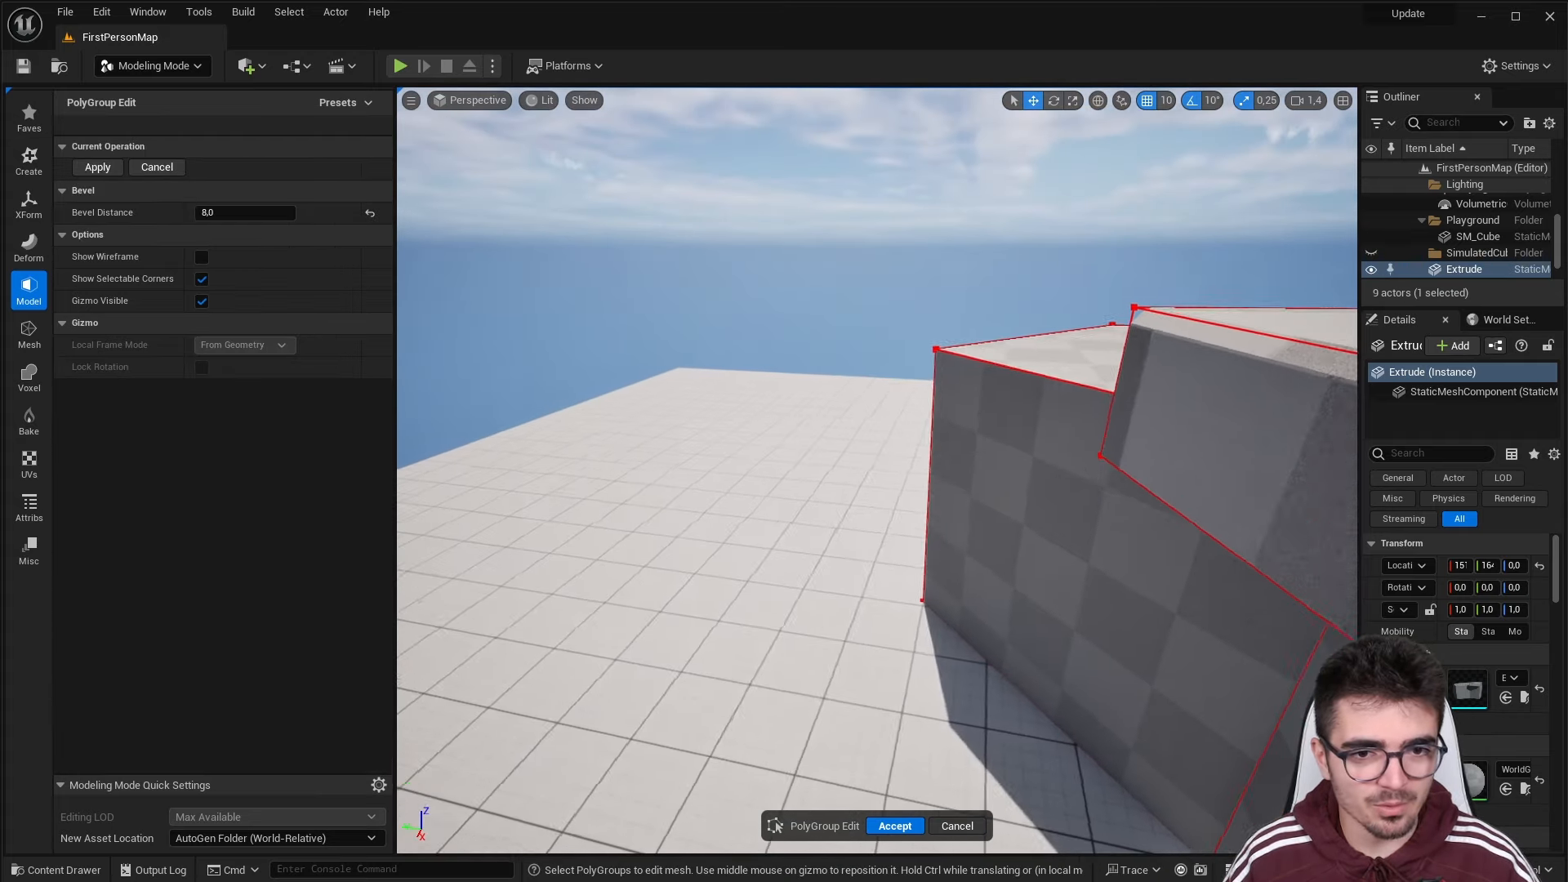
scroll(948, 266, "down", 2)
middle_click_drag(930, 253, 941, 370)
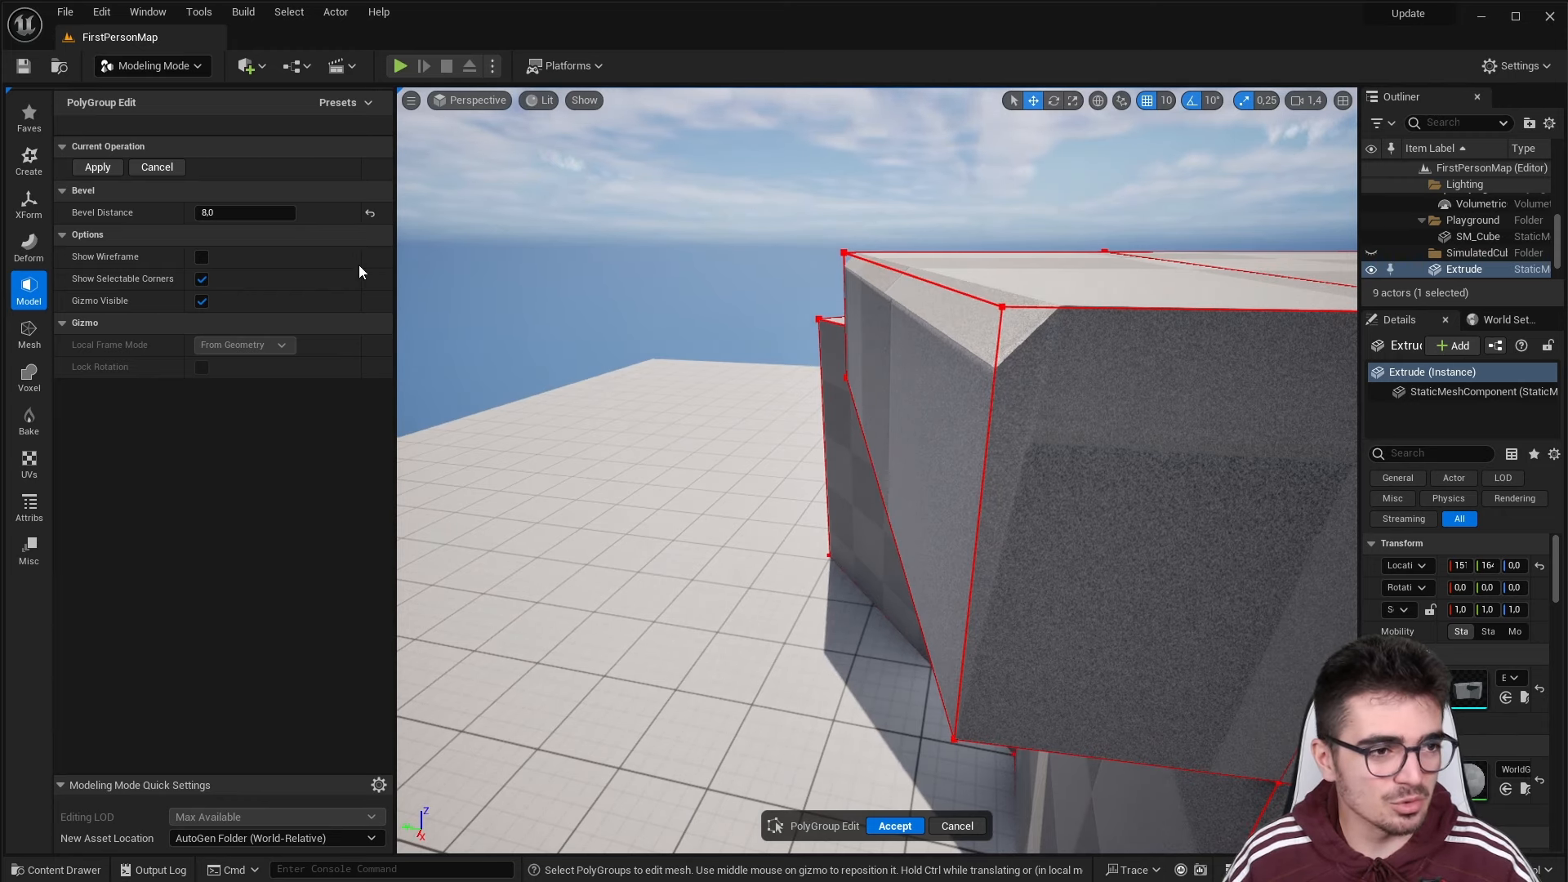
mouse_move(245, 213)
left_mouse_down()
mouse_move(285, 214)
mouse_move(237, 214)
left_mouse_up()
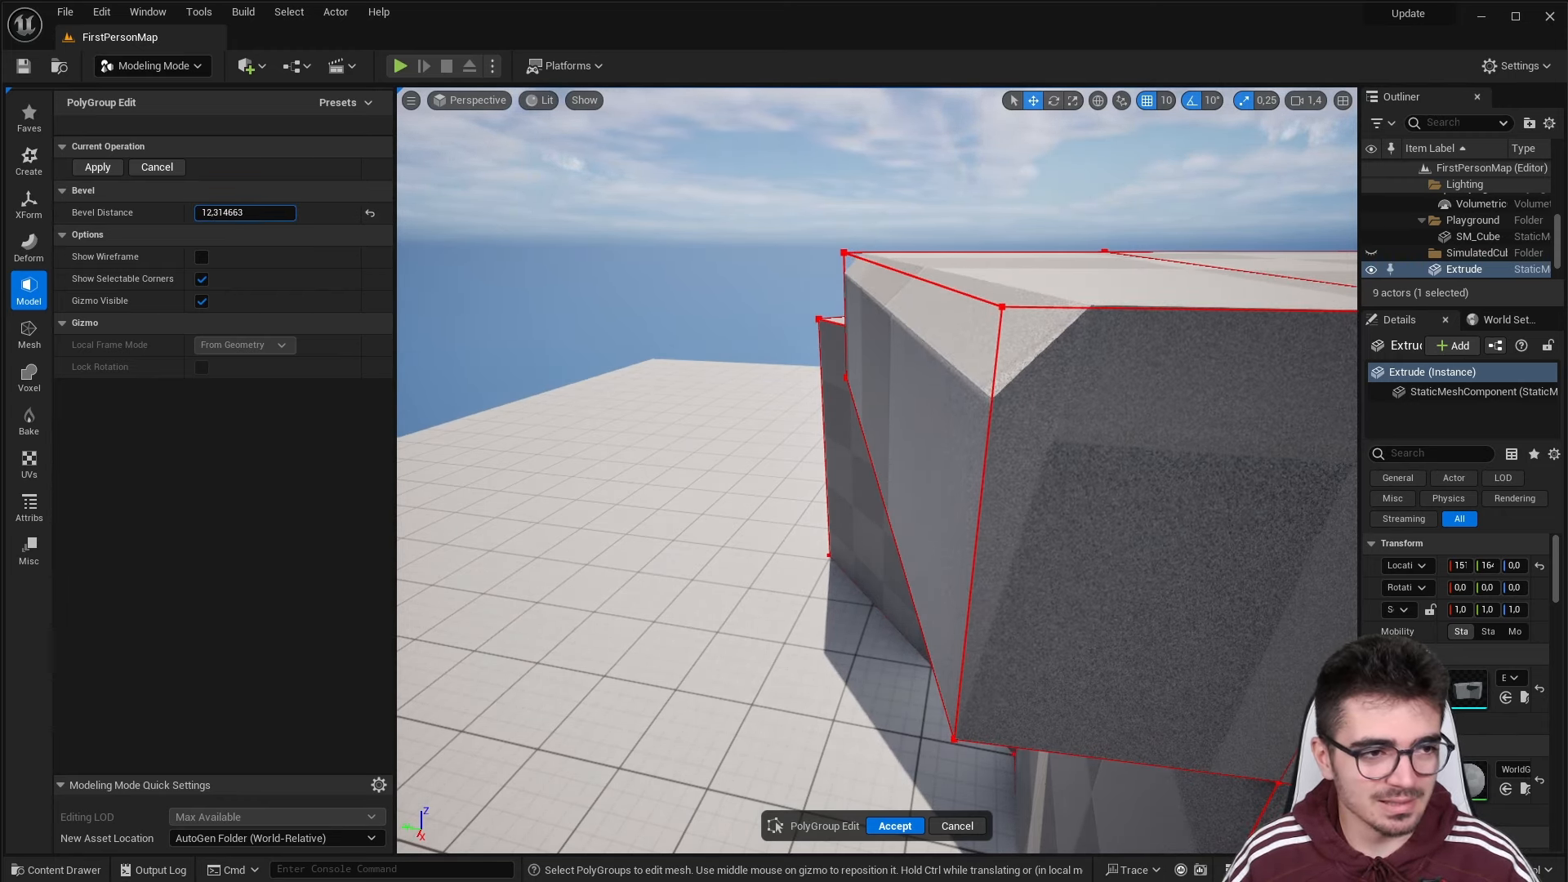
right_click_drag(869, 445, 1017, 445)
key("a")
scroll(870, 445, "down", 2)
key("s")
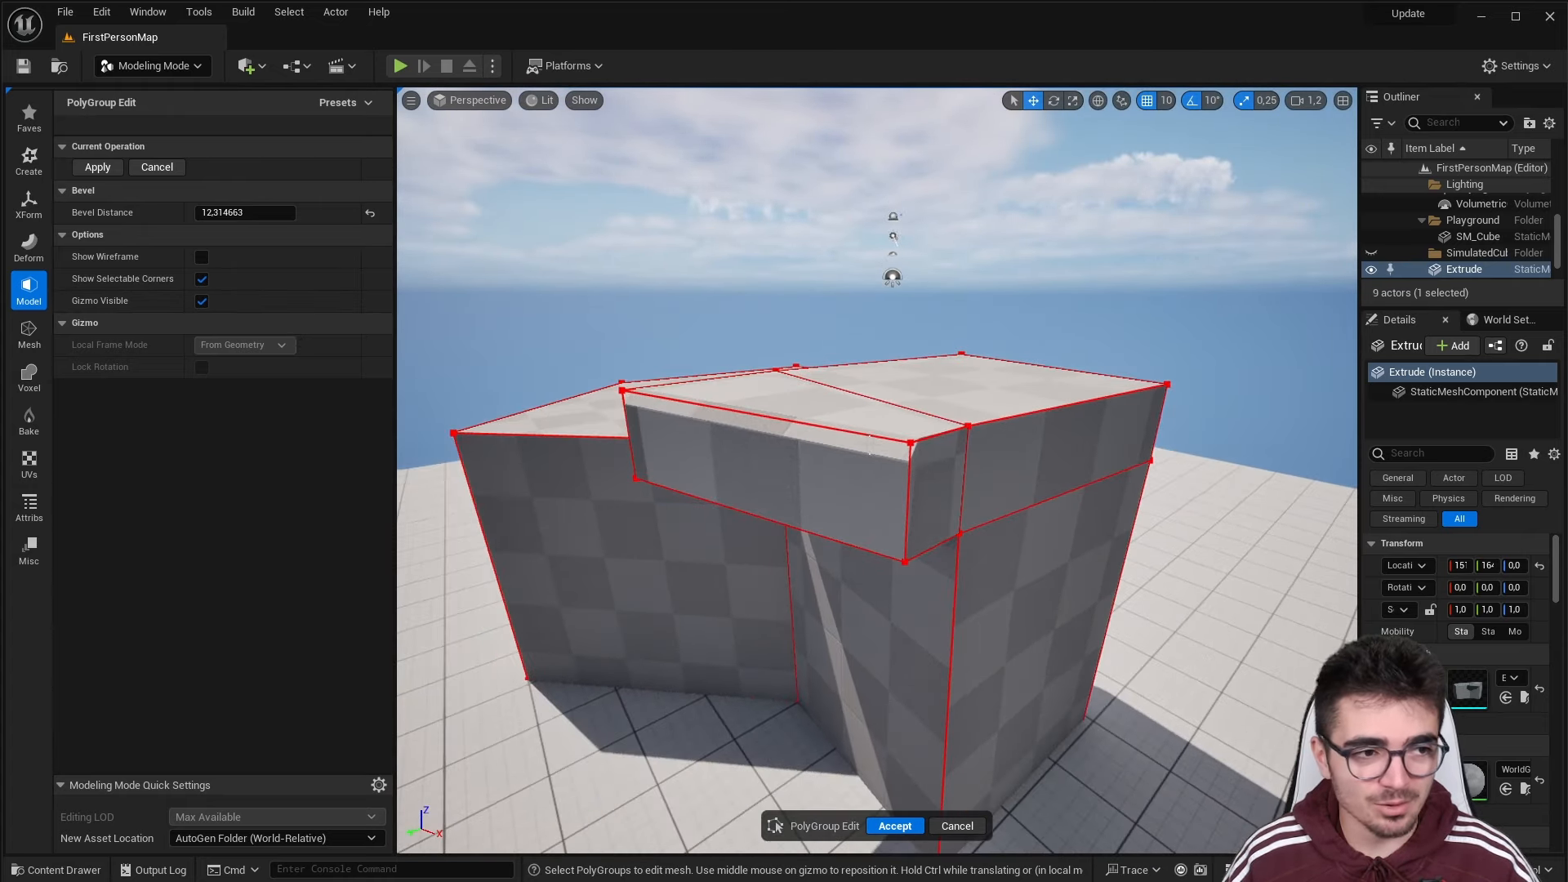
left_click(100, 168)
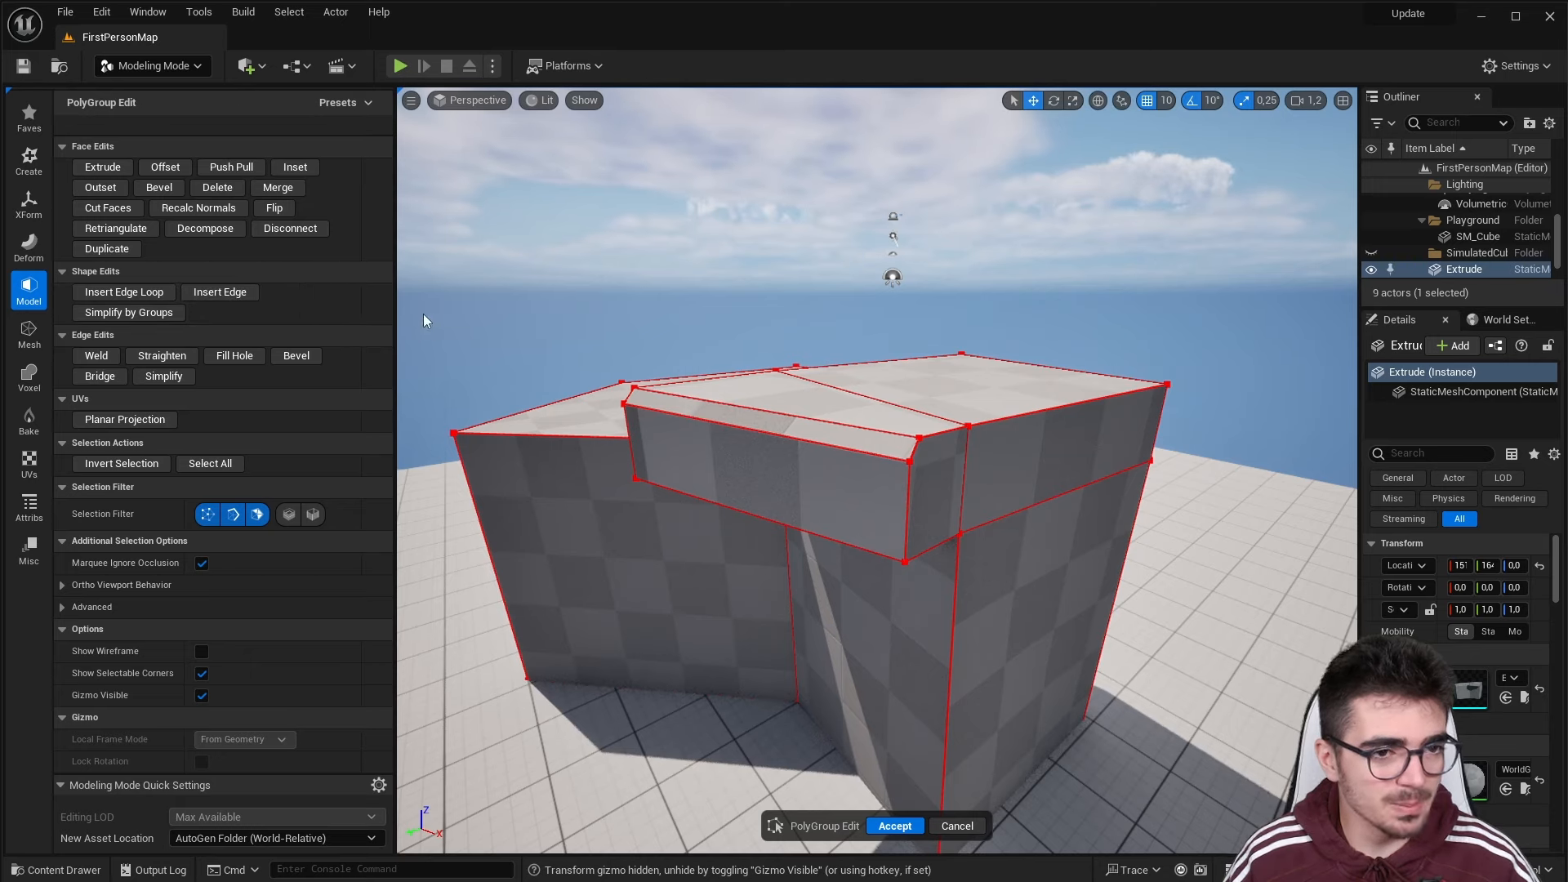
Push Pull the overhang's narrow beveled face diagonally outward into a long flange and accept the PolyGroup edits
left_click(237, 169)
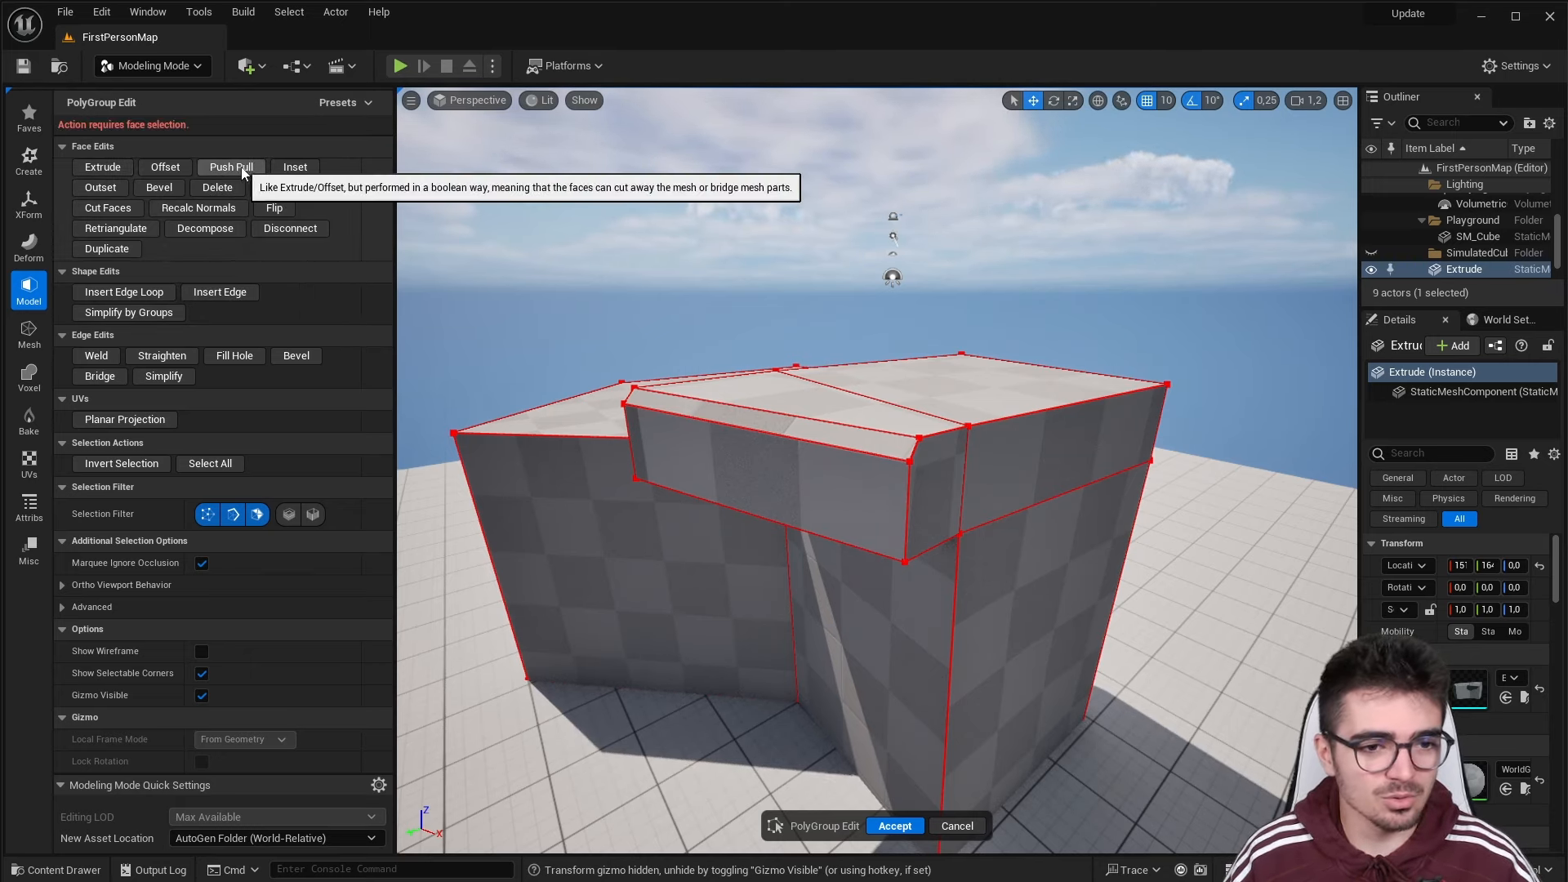
left_click(851, 443)
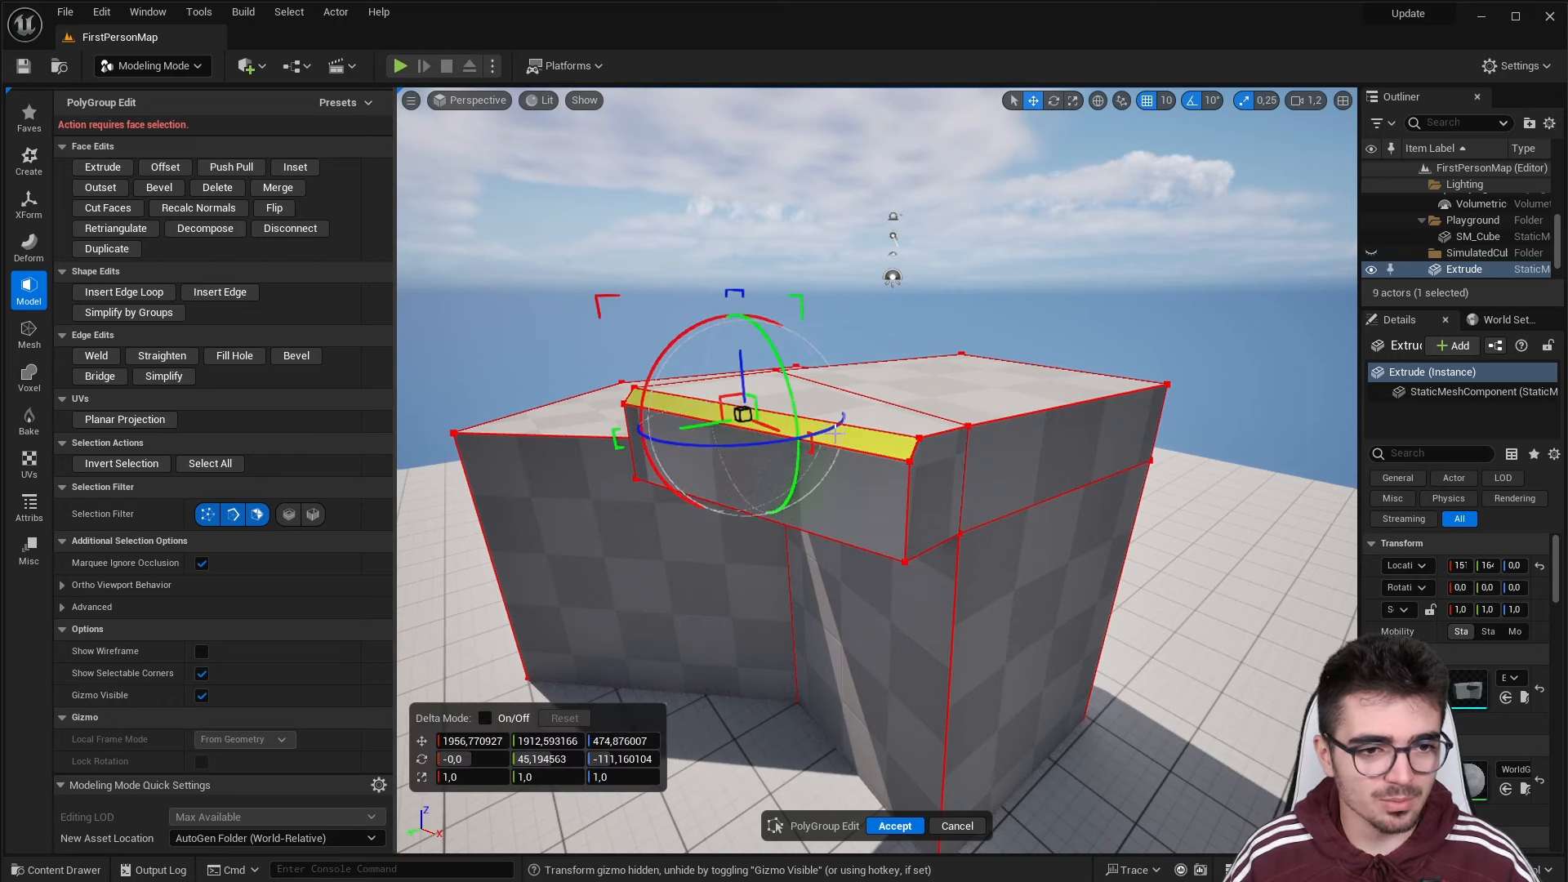
left_click(231, 167)
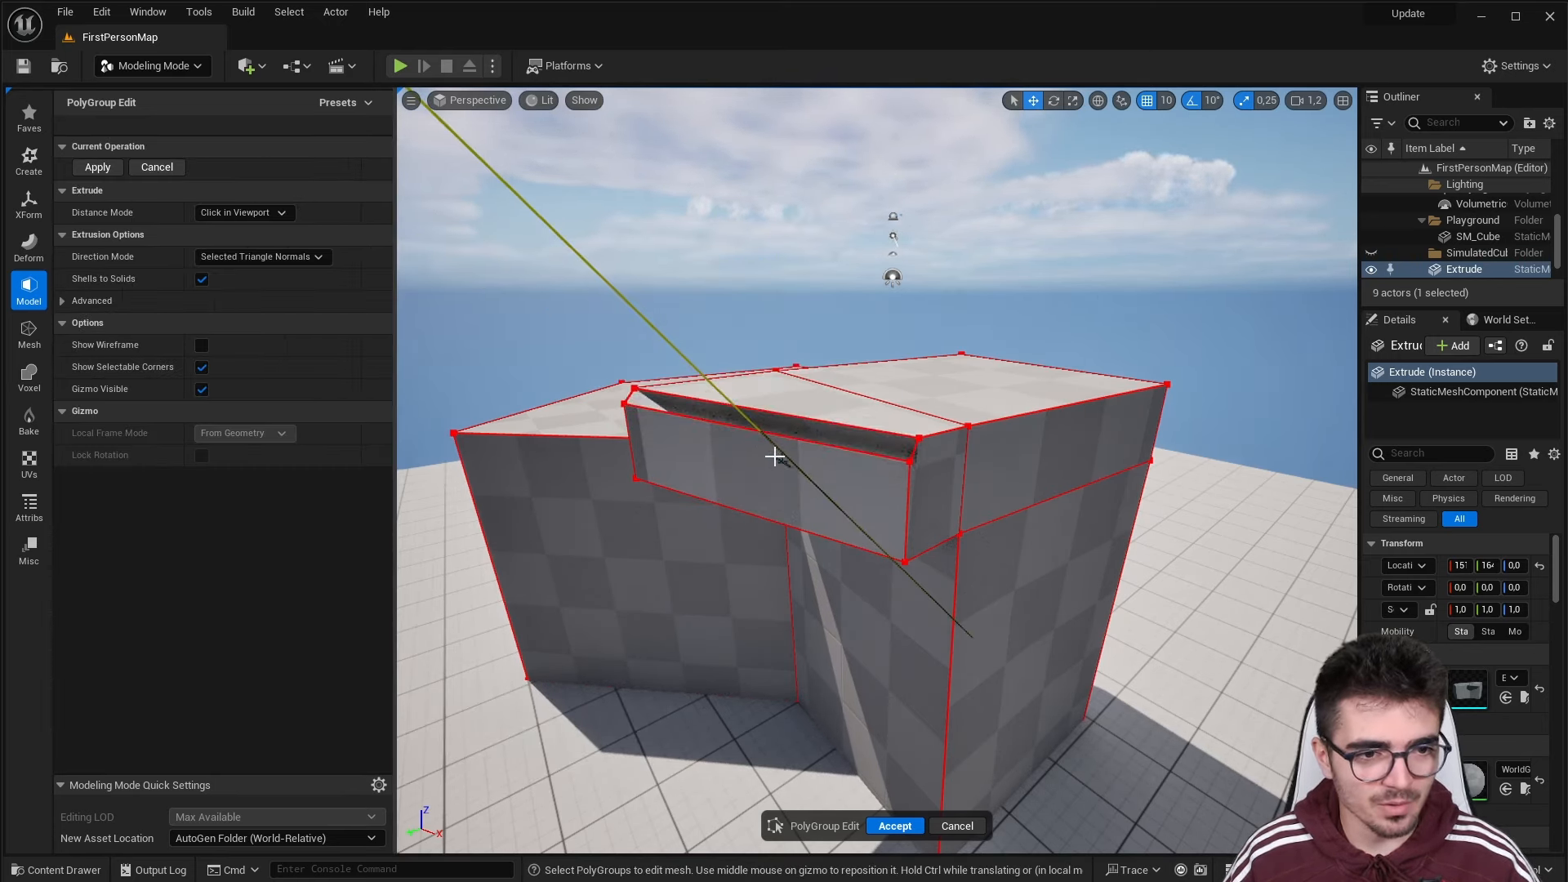
left_click(654, 322)
right_click_drag(628, 240, 805, 371)
left_click(806, 372)
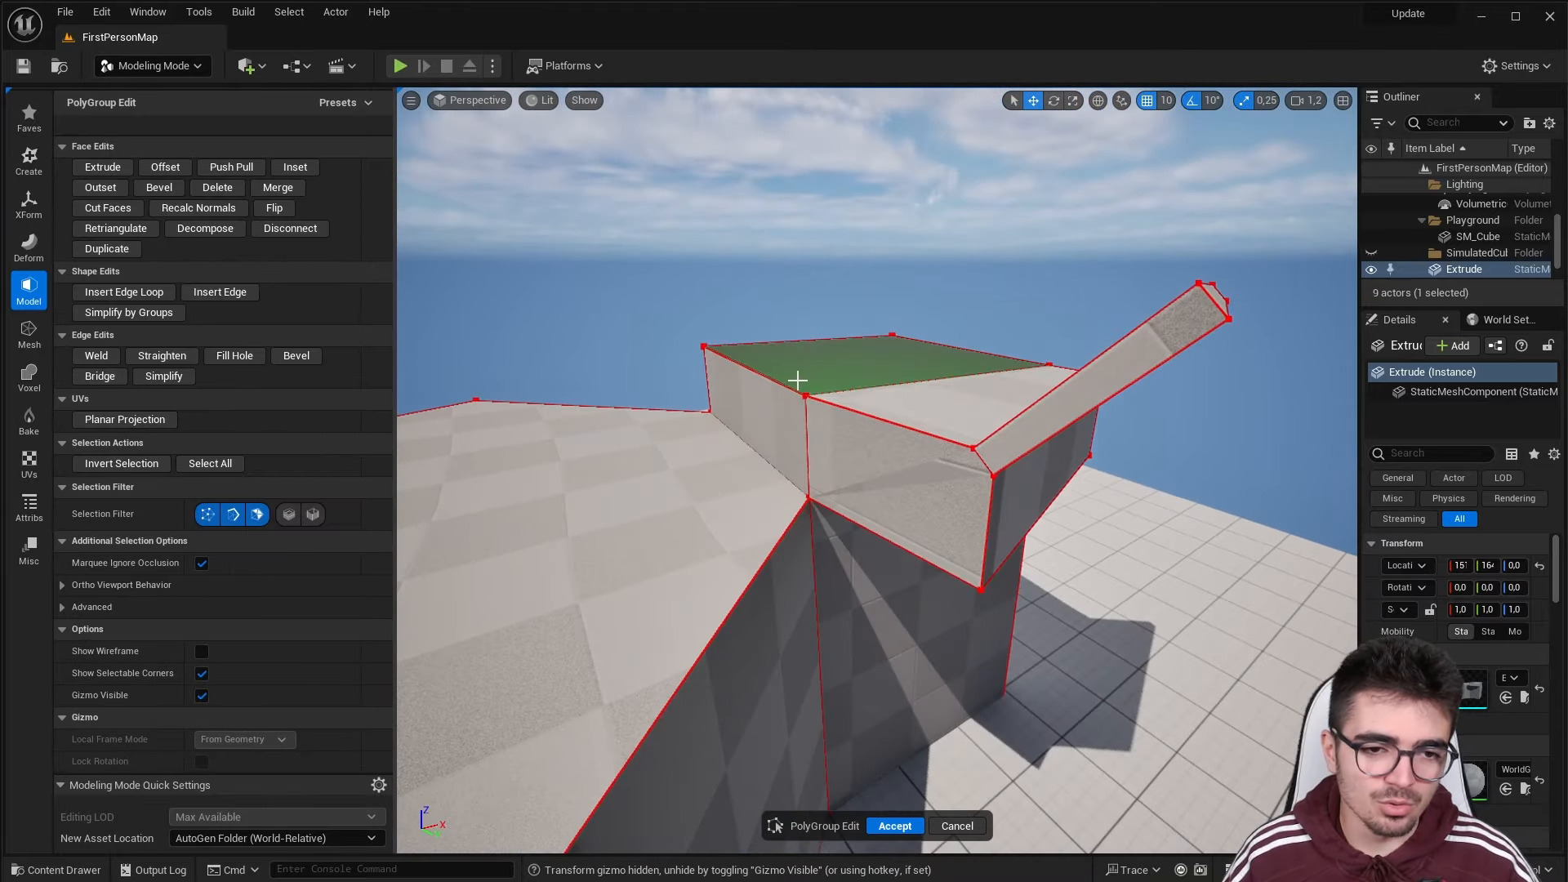
left_click_drag(821, 370, 865, 790)
left_click(894, 825)
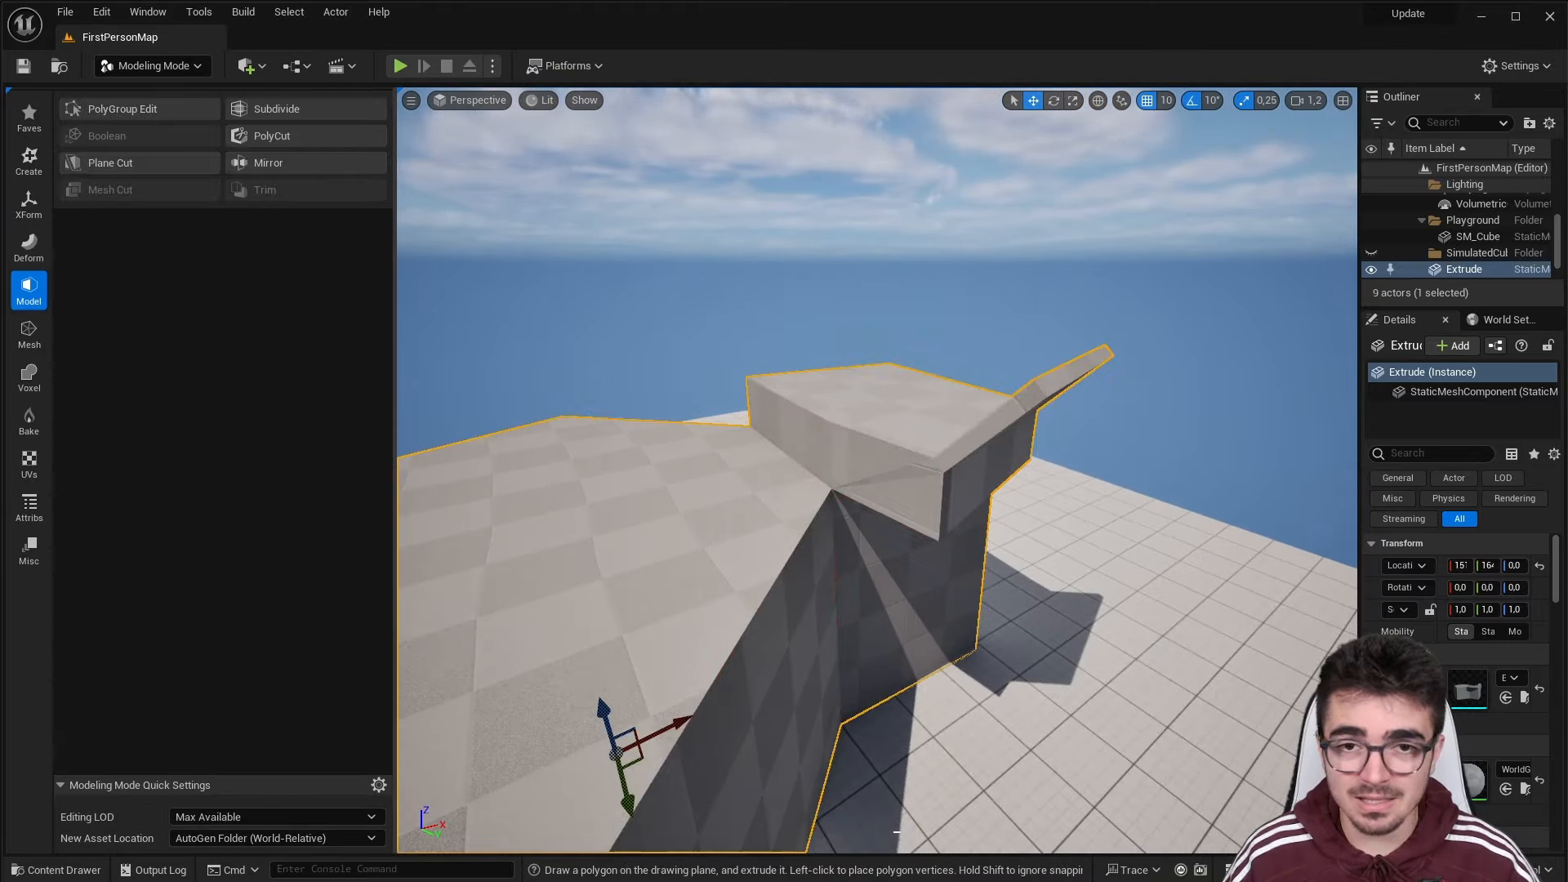
Move the finished block aside along the X axis and bring the empty floor area into view
scroll(1035, 585, "up", 10)
left_click_drag(982, 644, 1351, 640)
right_click_drag(1306, 636, 1119, 771)
Place a new static mesh sphere on the empty floor at X 1200, Y 1560 with a radius of about 234
left_click(18, 170)
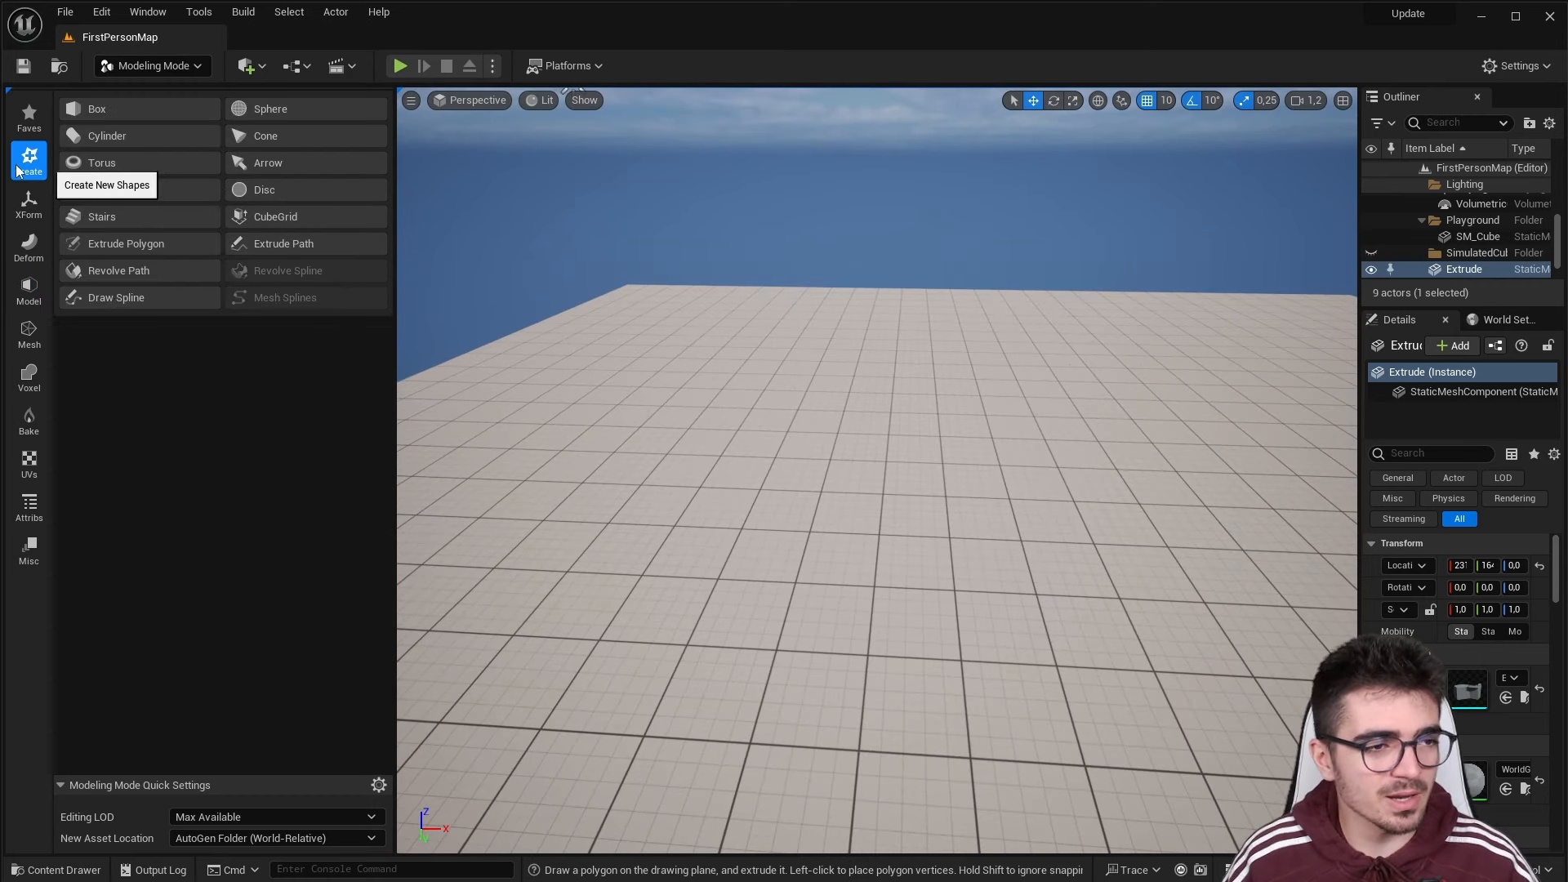
left_click(272, 110)
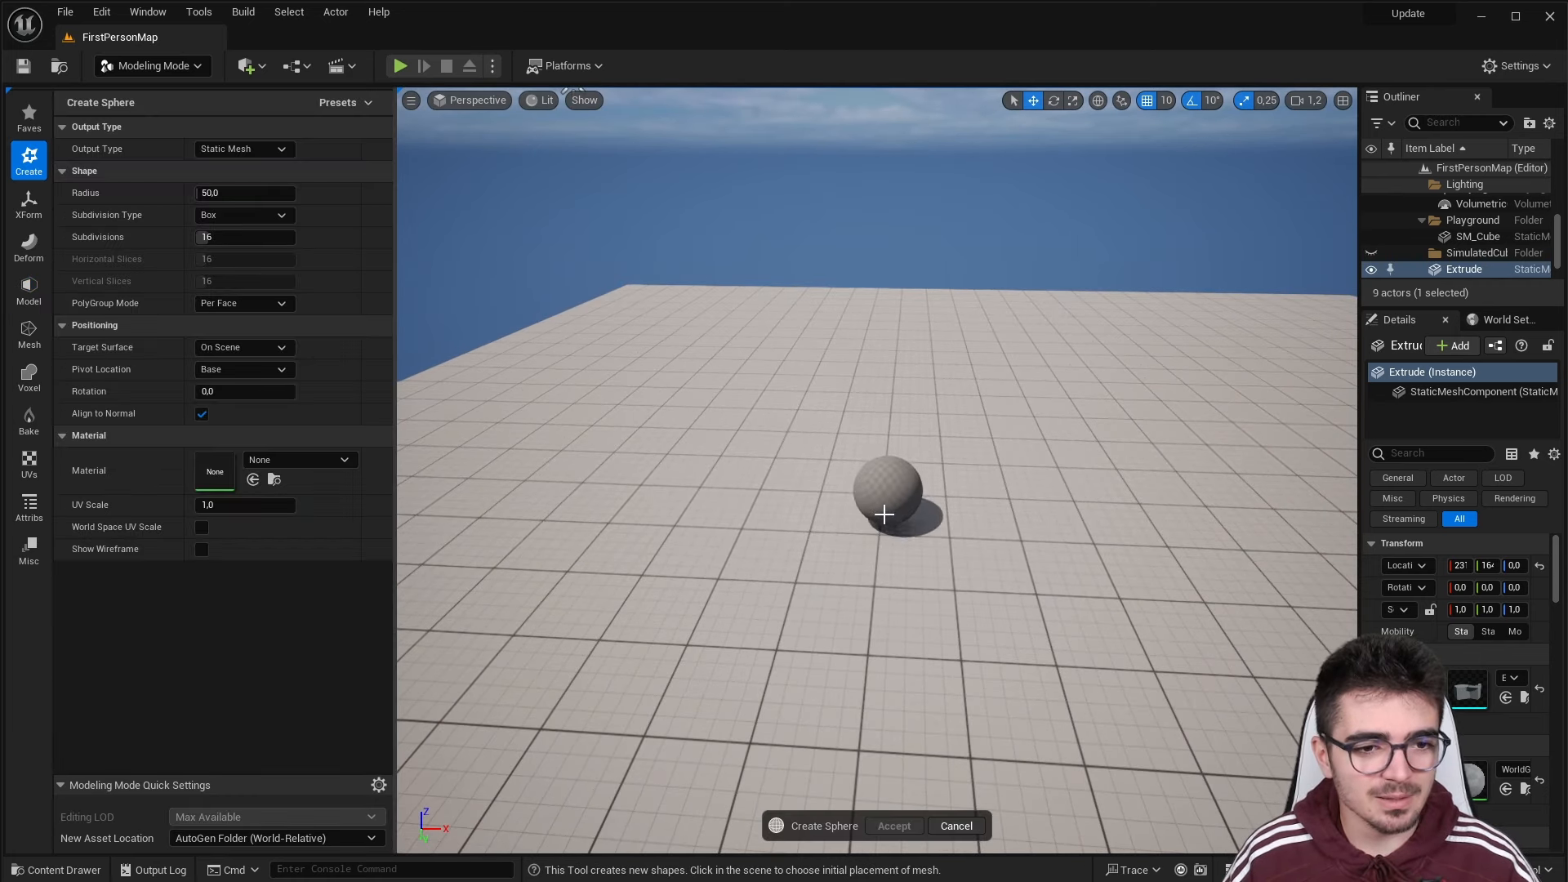
left_click(881, 520)
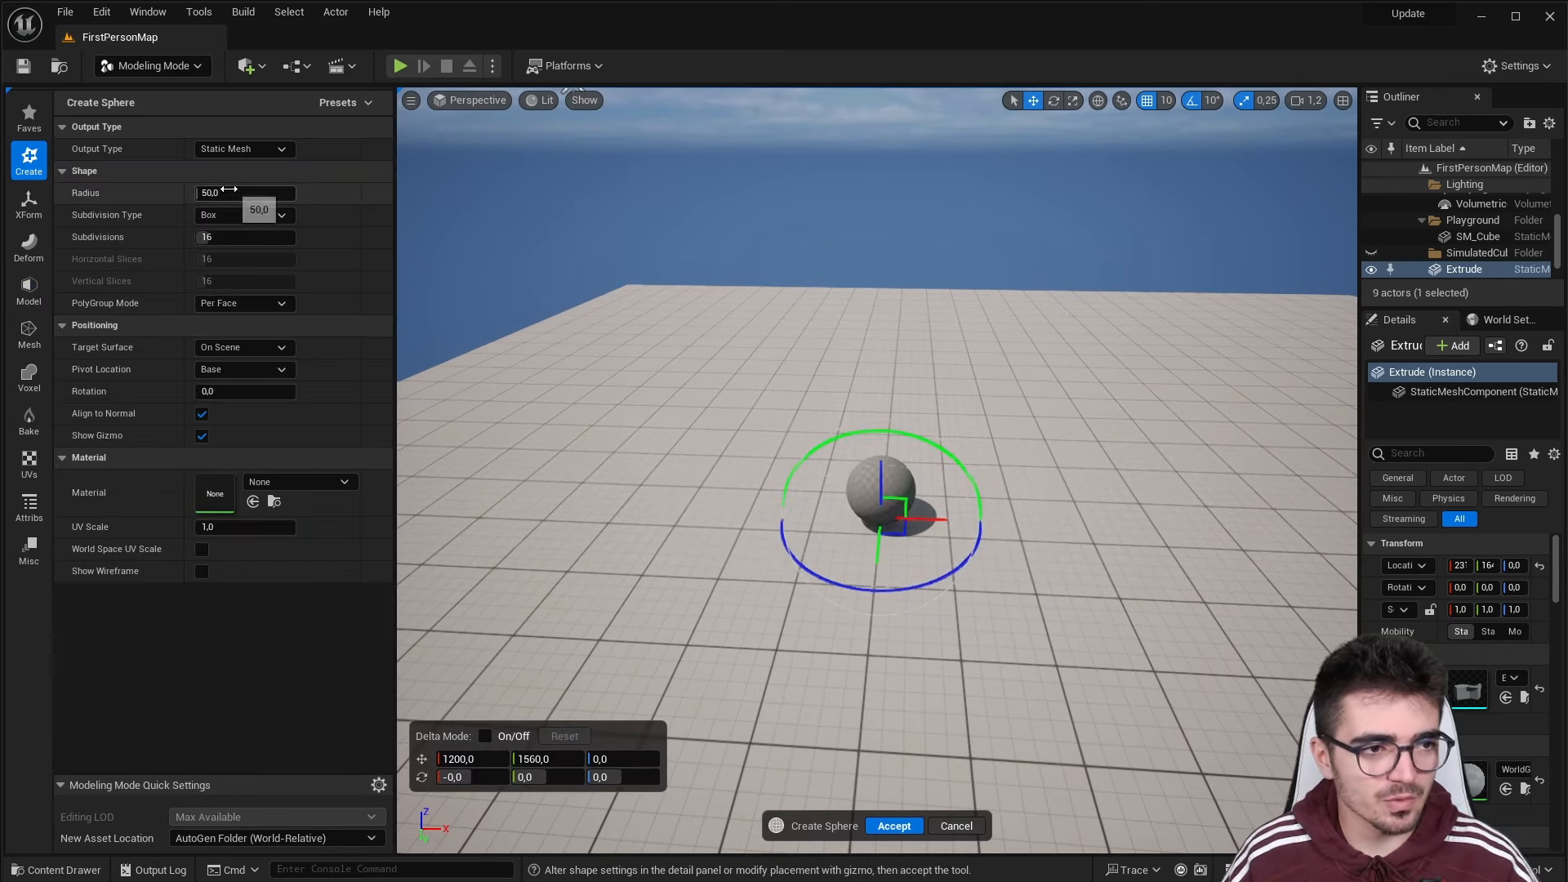
left_click_drag(244, 193, 225, 236)
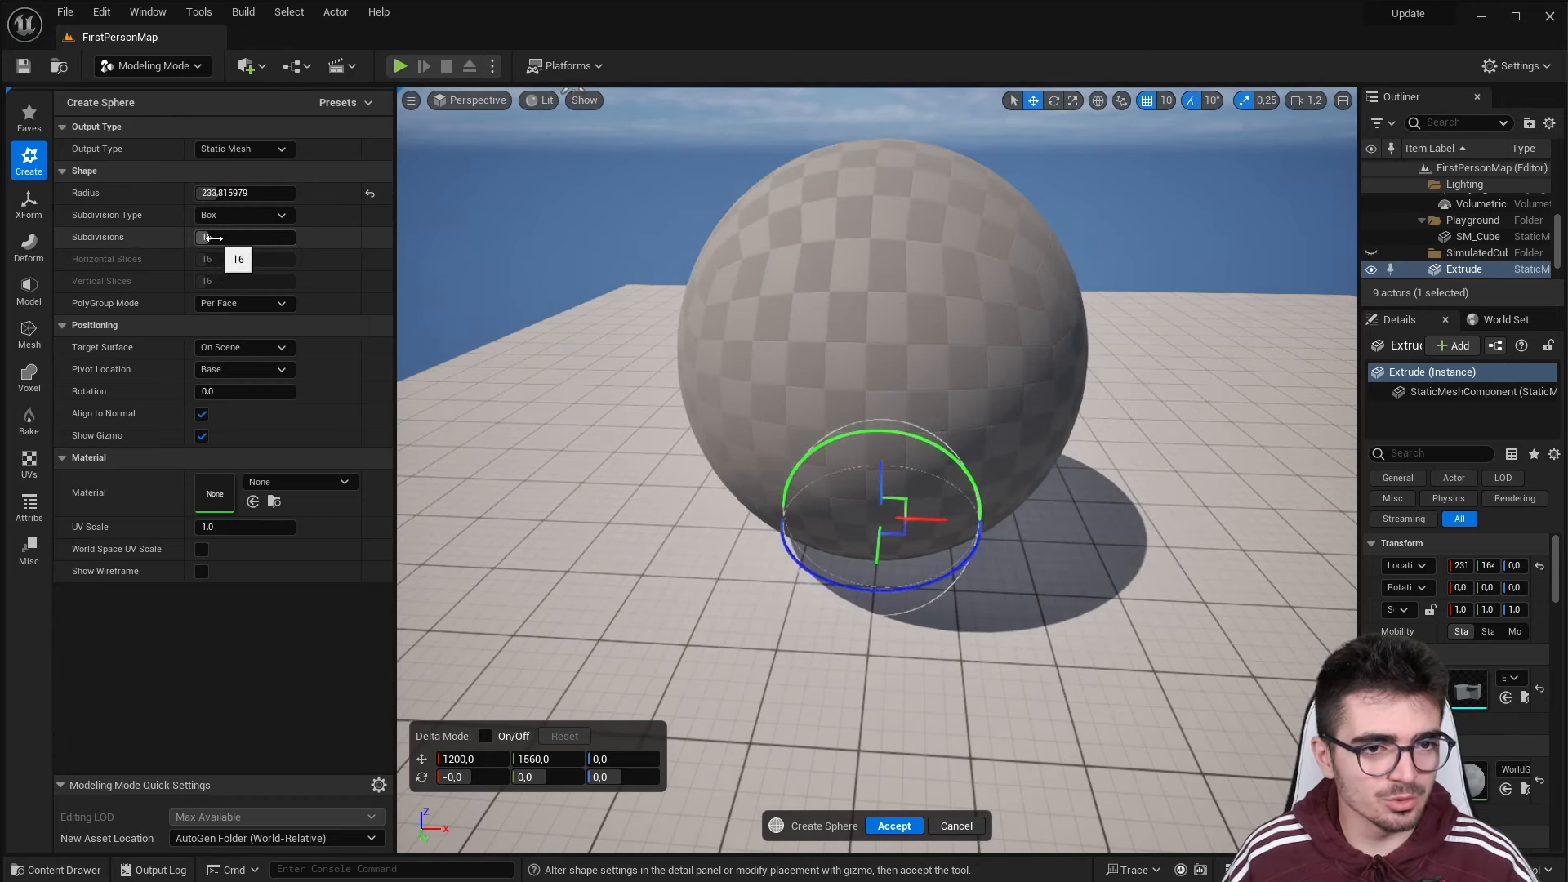
Set the sphere's subdivisions to 32, checking the mesh density in Wireframe view mode before returning to Lit
right_click_drag(421, 310, 420, 311)
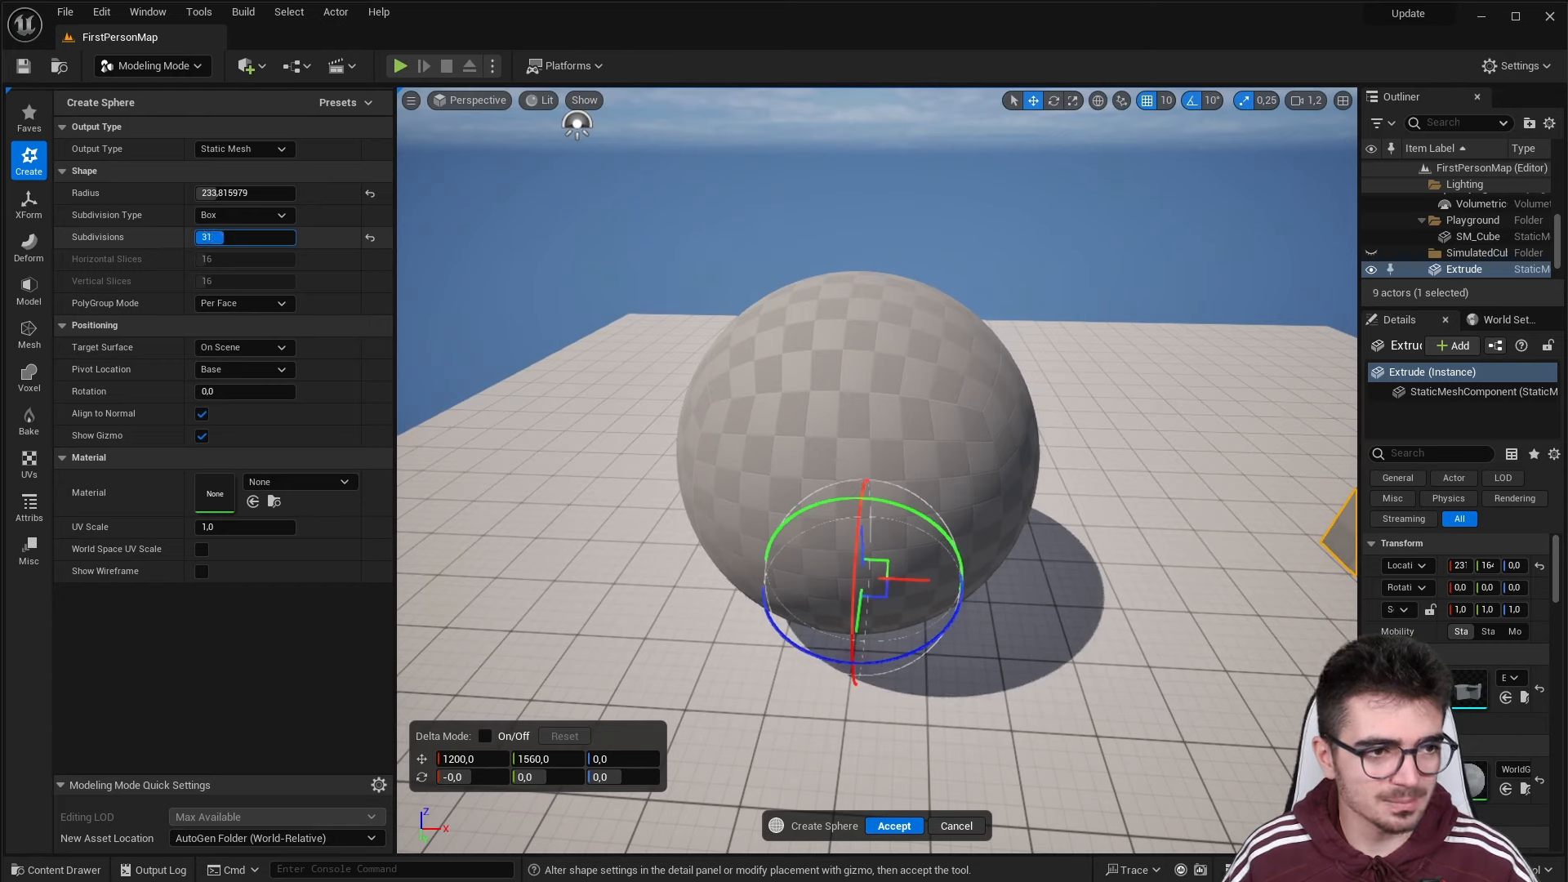
left_click(542, 103)
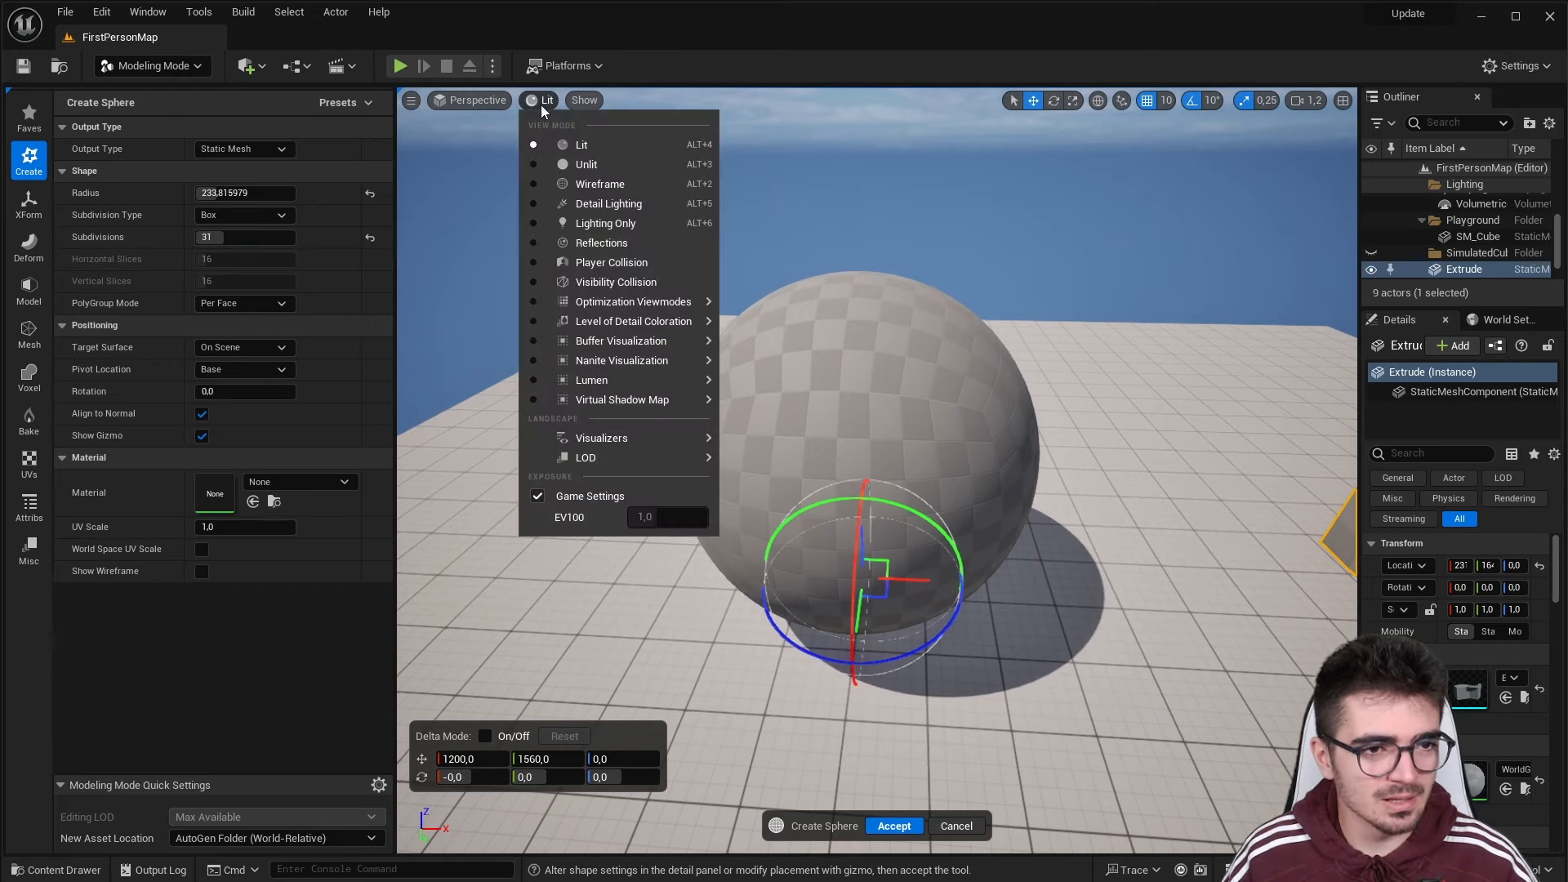
left_click(576, 184)
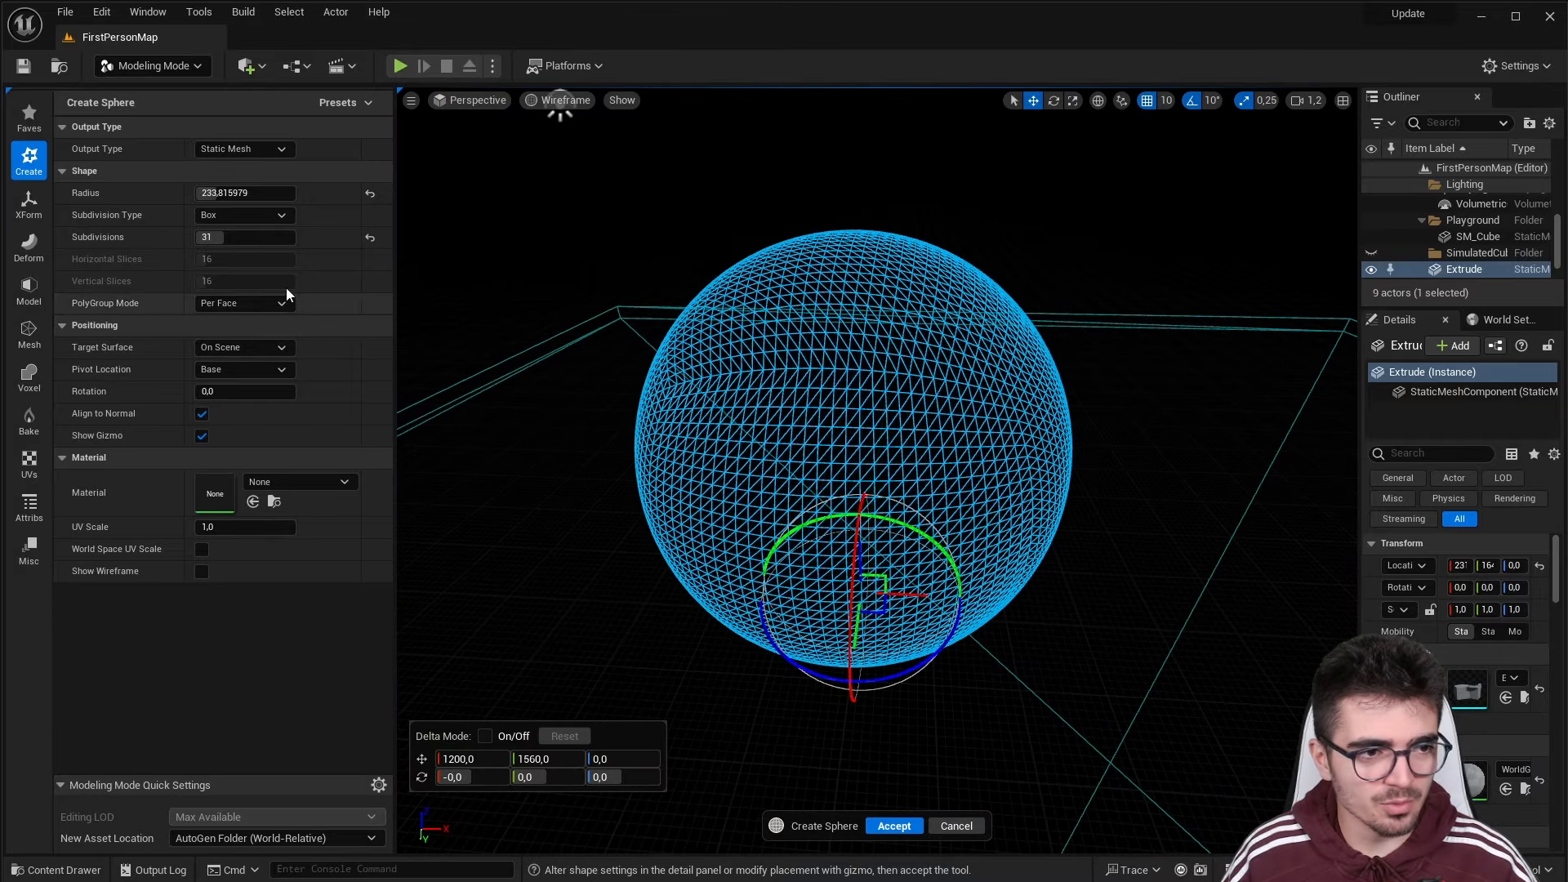
left_click_drag(236, 237, 204, 242)
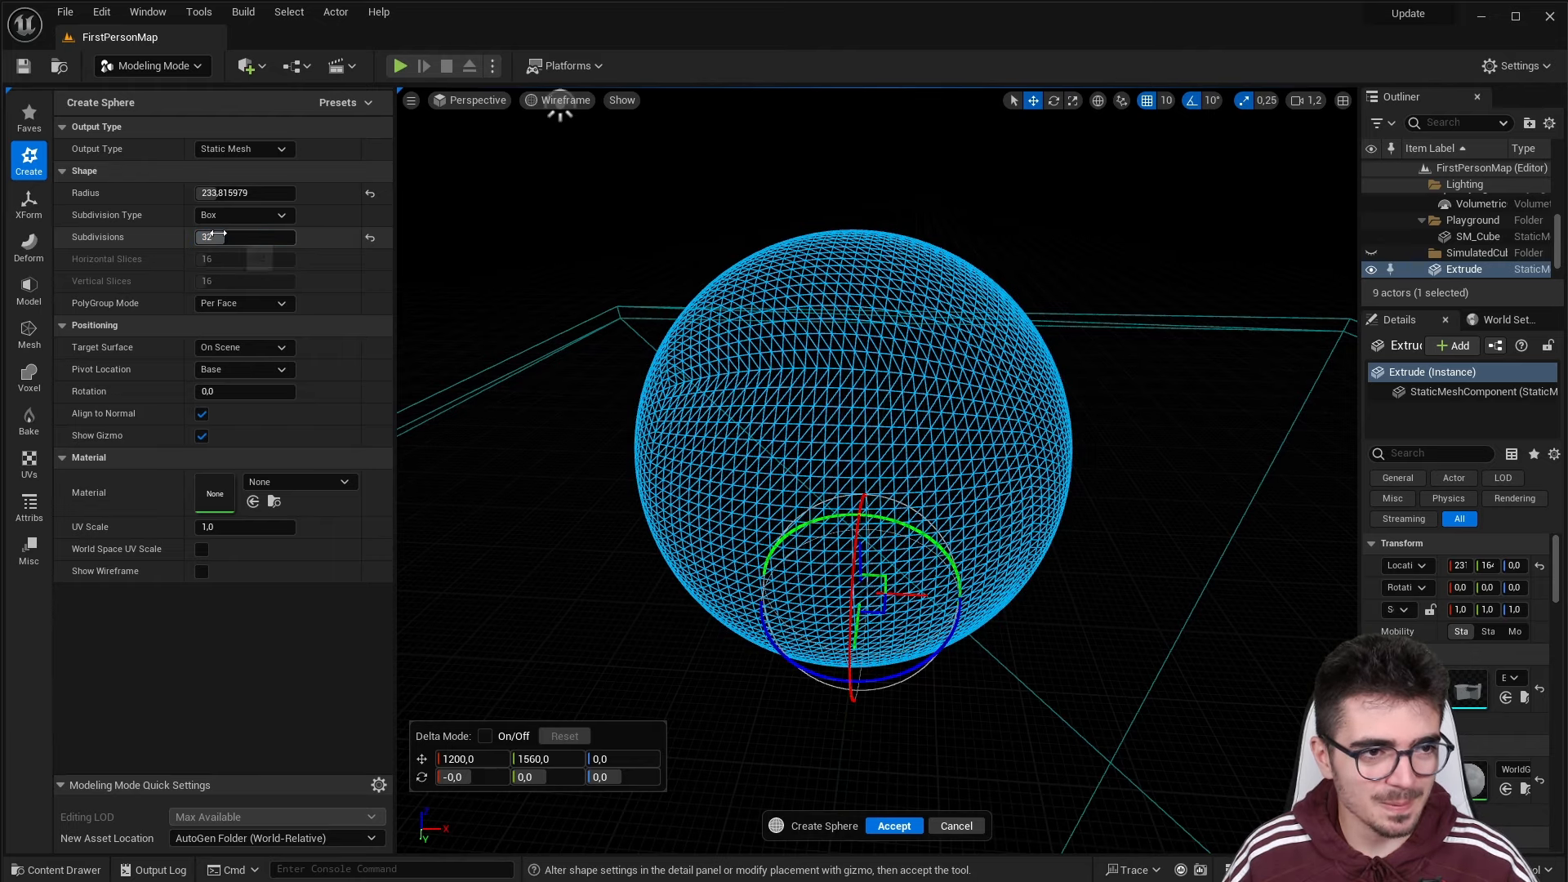
left_click(539, 99)
left_click(576, 129)
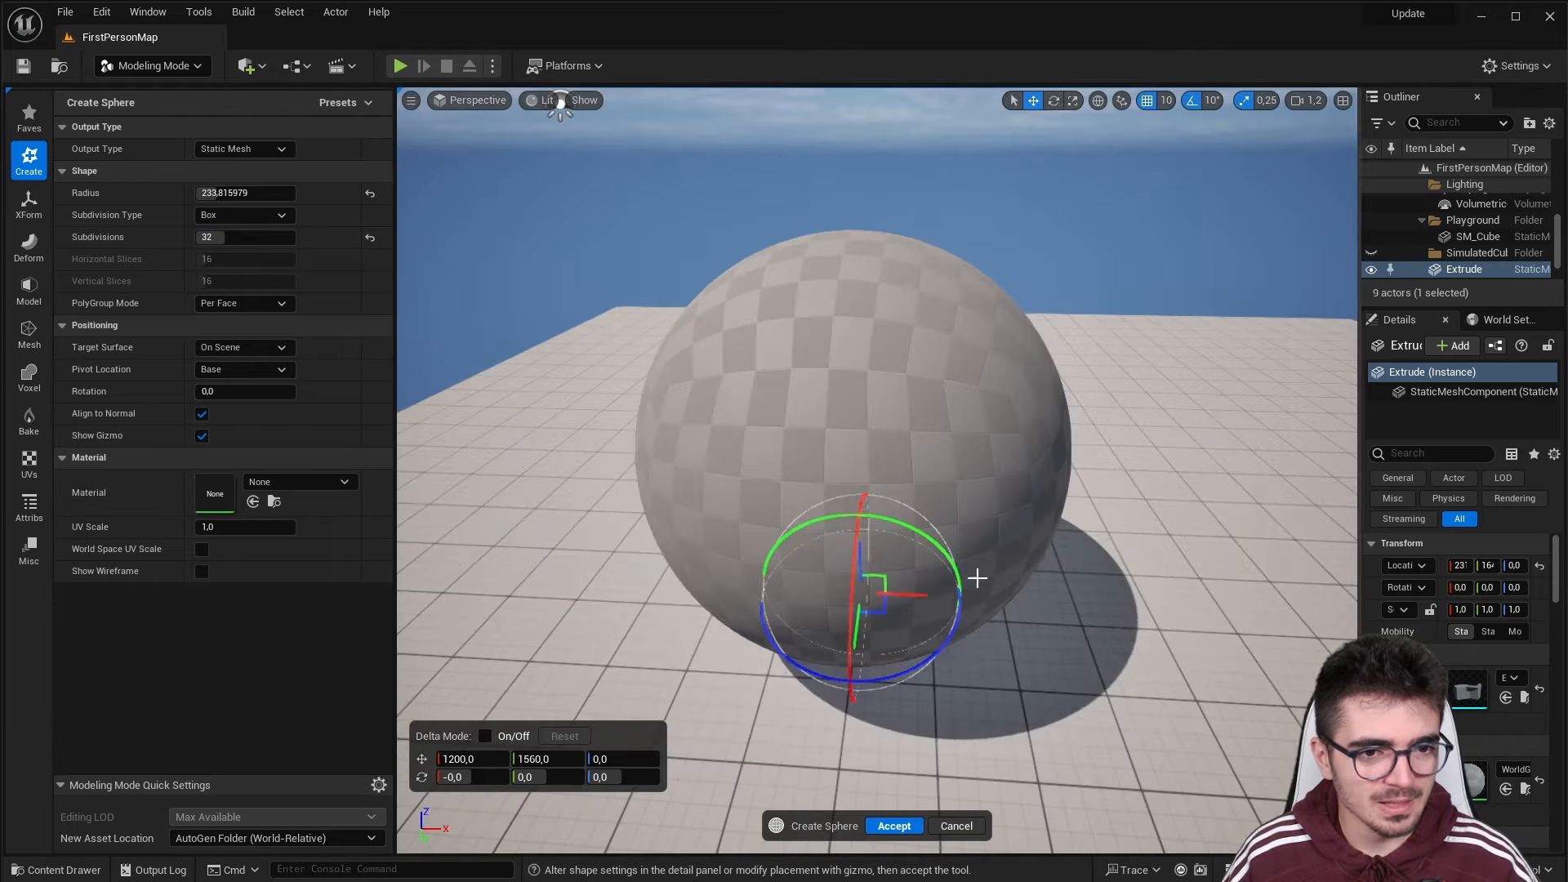
Finish creating the 32-subdivision sphere and start PolyGroup Edit on it
key("d")
right_click_drag(668, 279, 699, 309)
left_click(29, 289)
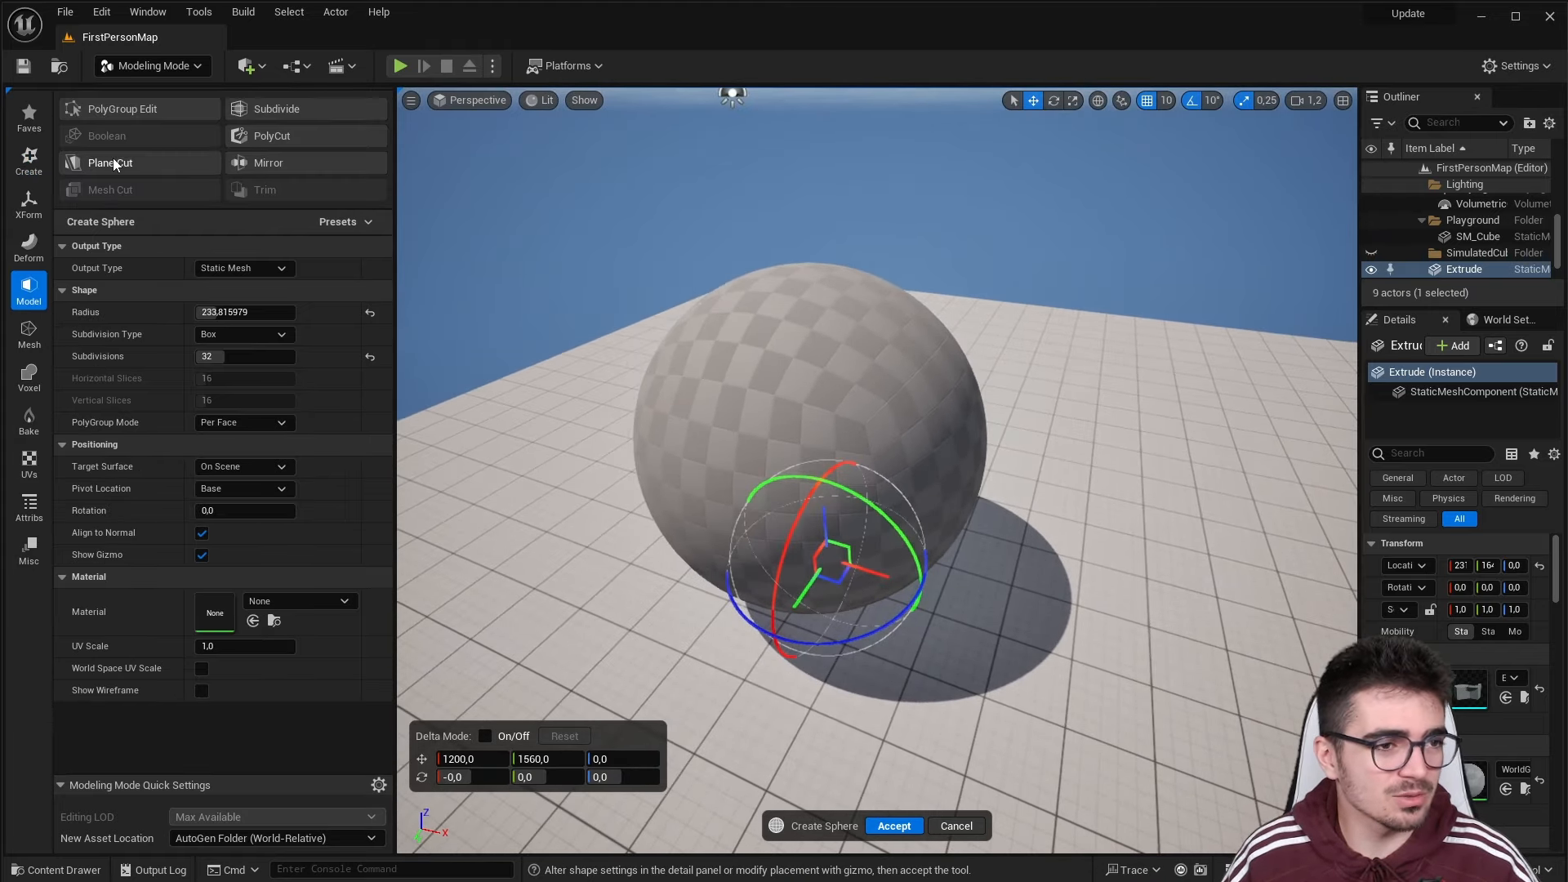
left_click(120, 110)
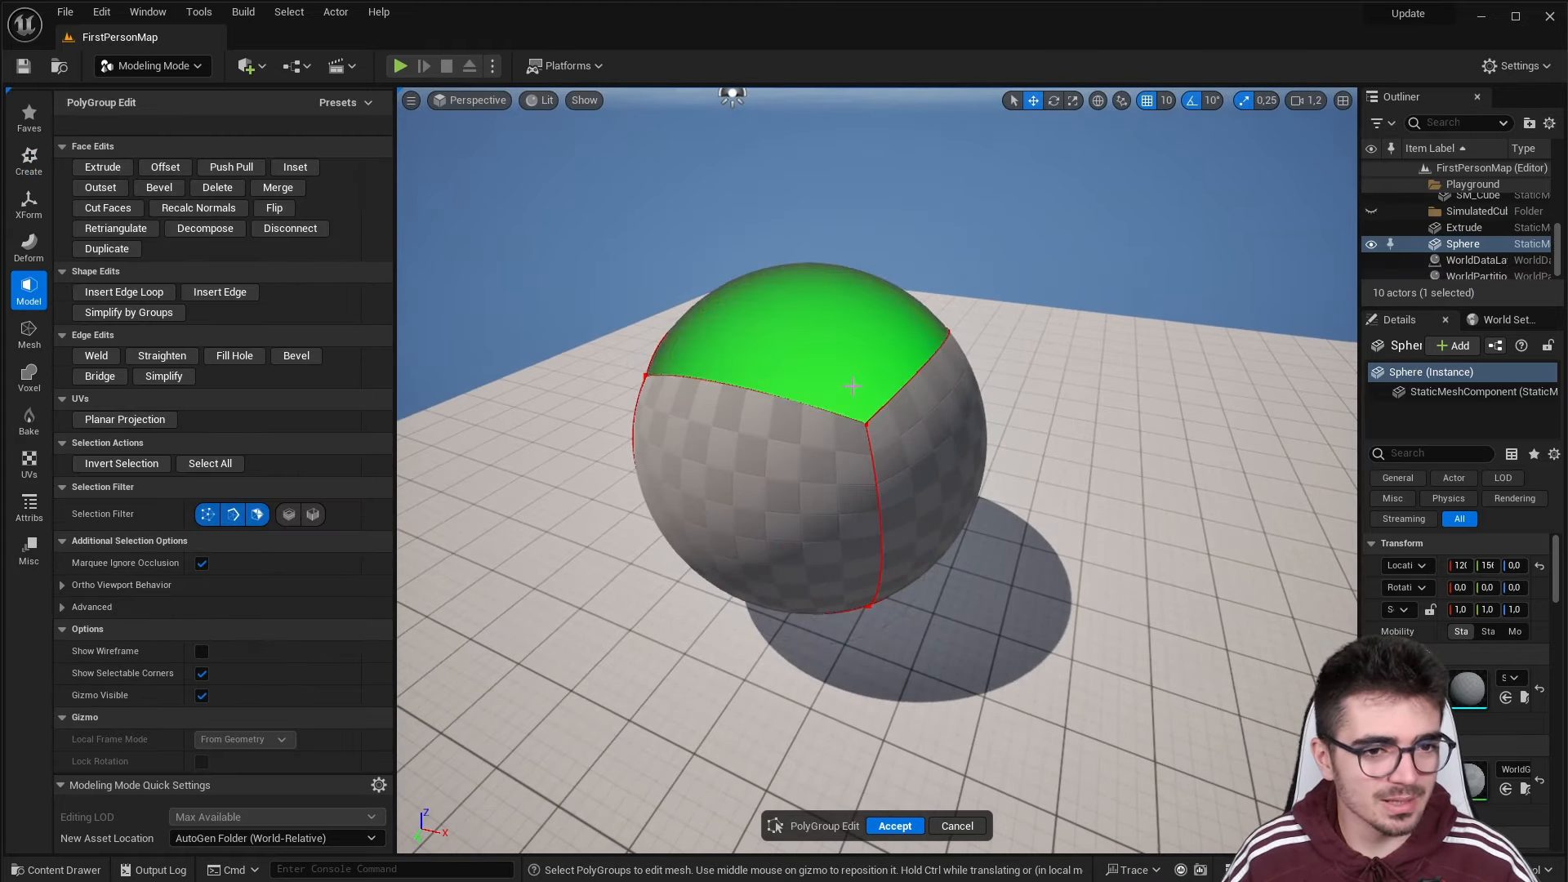
Extrude one side PolyGroup of the sphere outward along the selection normal in a single direction
left_click(836, 473)
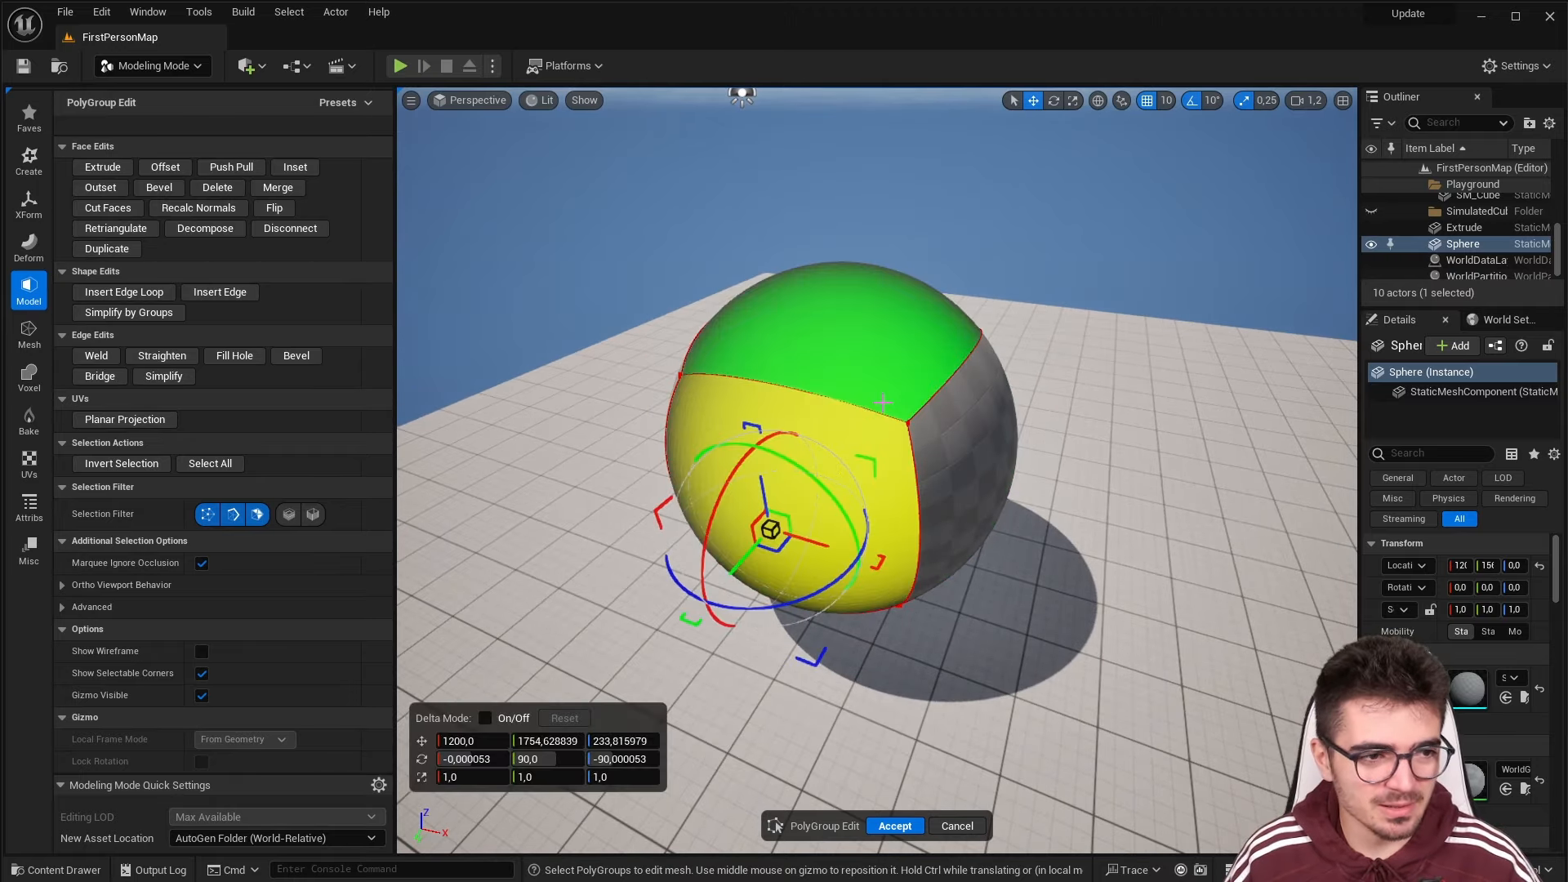
right_click_drag(882, 402, 883, 402)
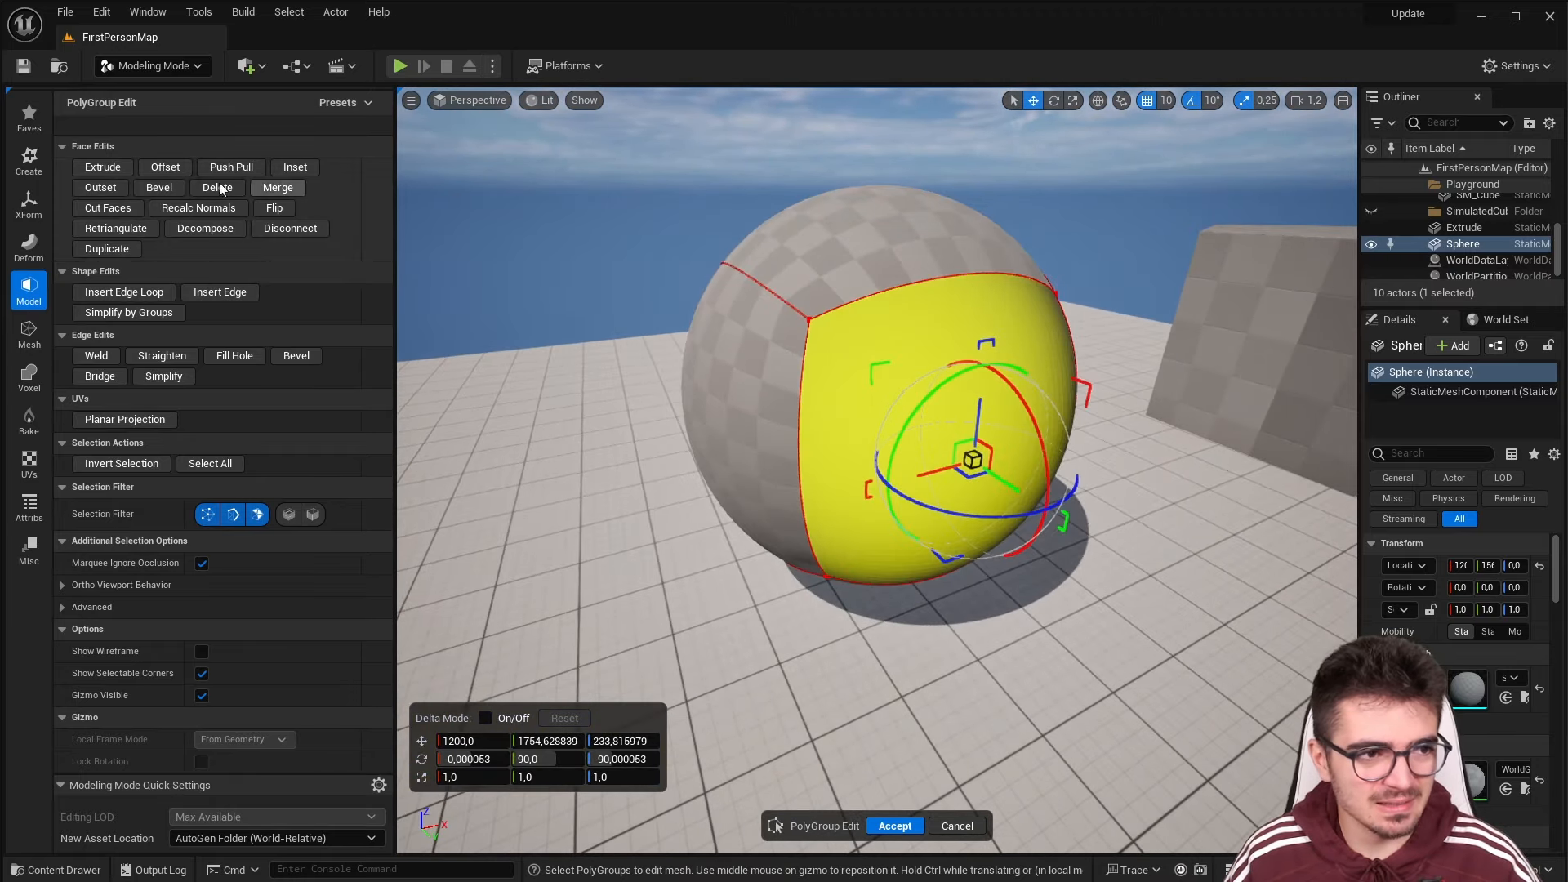
left_click(103, 166)
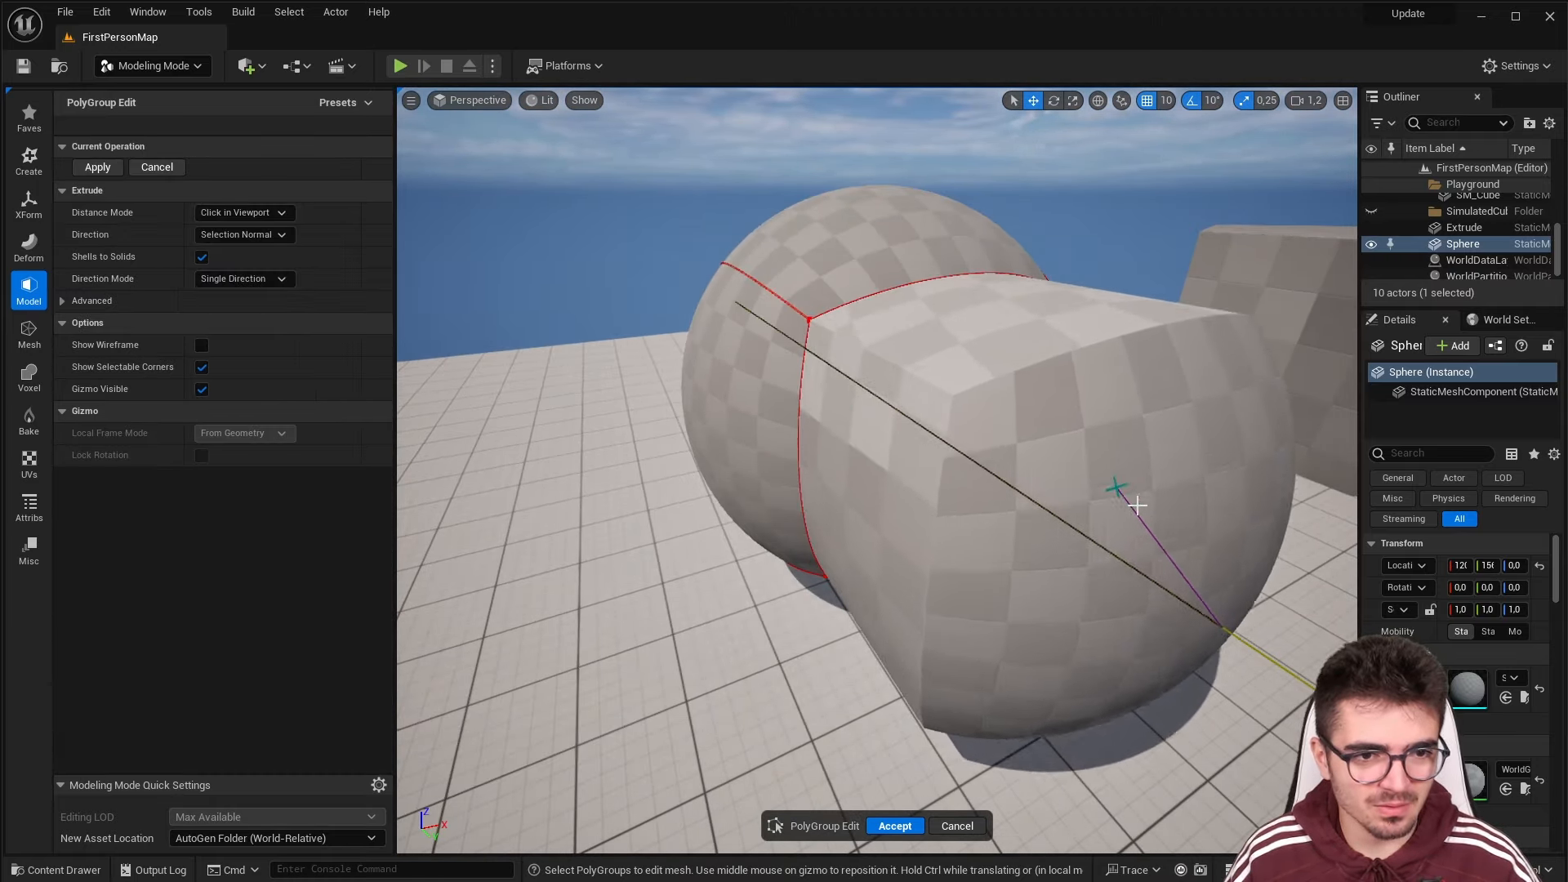
left_click(1117, 516)
right_click_drag(1117, 516, 1117, 516)
scroll(1117, 516, "down", 1)
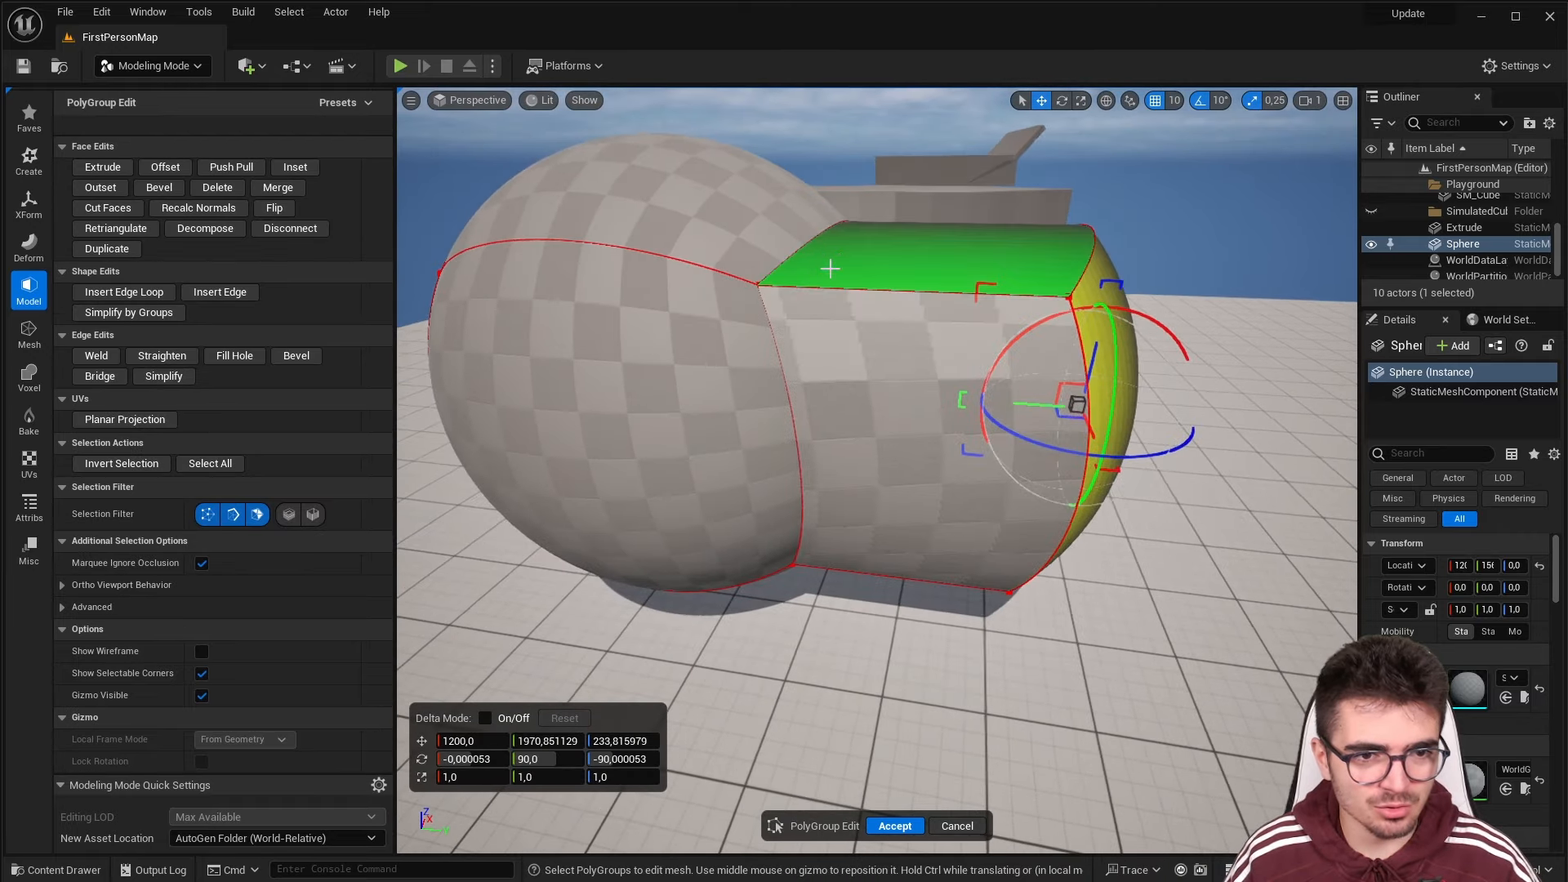
Try pushing the sphere's side PolyGroup outward with the Selected Triangle Normals direction mode, inspect the flared shape and cancel the PolyGroup edits
left_click(887, 437)
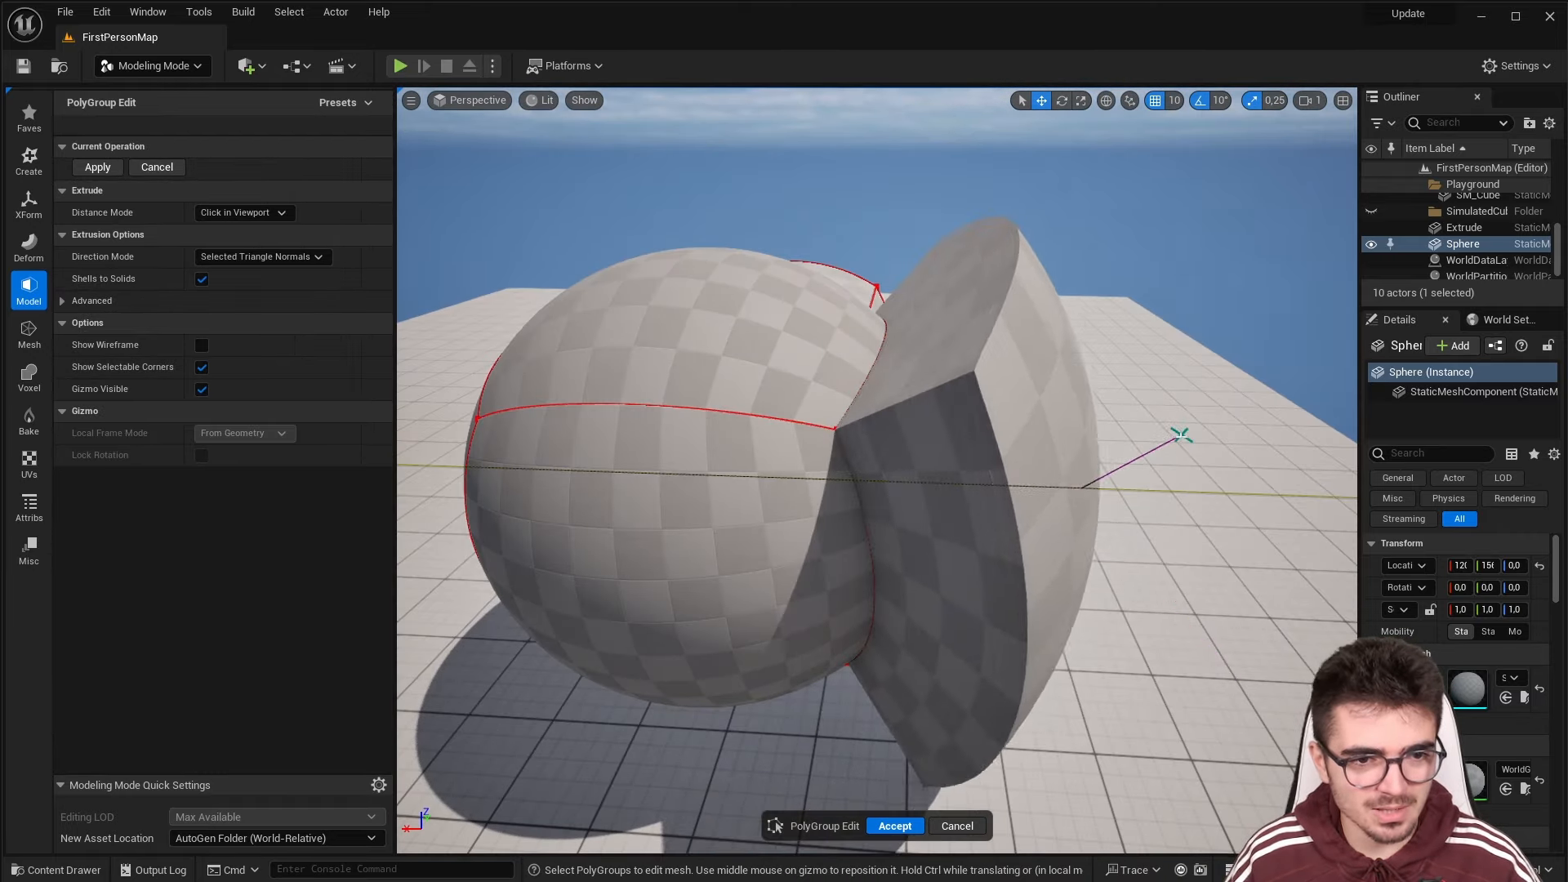
left_click(1183, 434)
right_click_drag(931, 392, 930, 392)
right_click_drag(797, 317, 804, 312)
right_click_drag(709, 400, 709, 401)
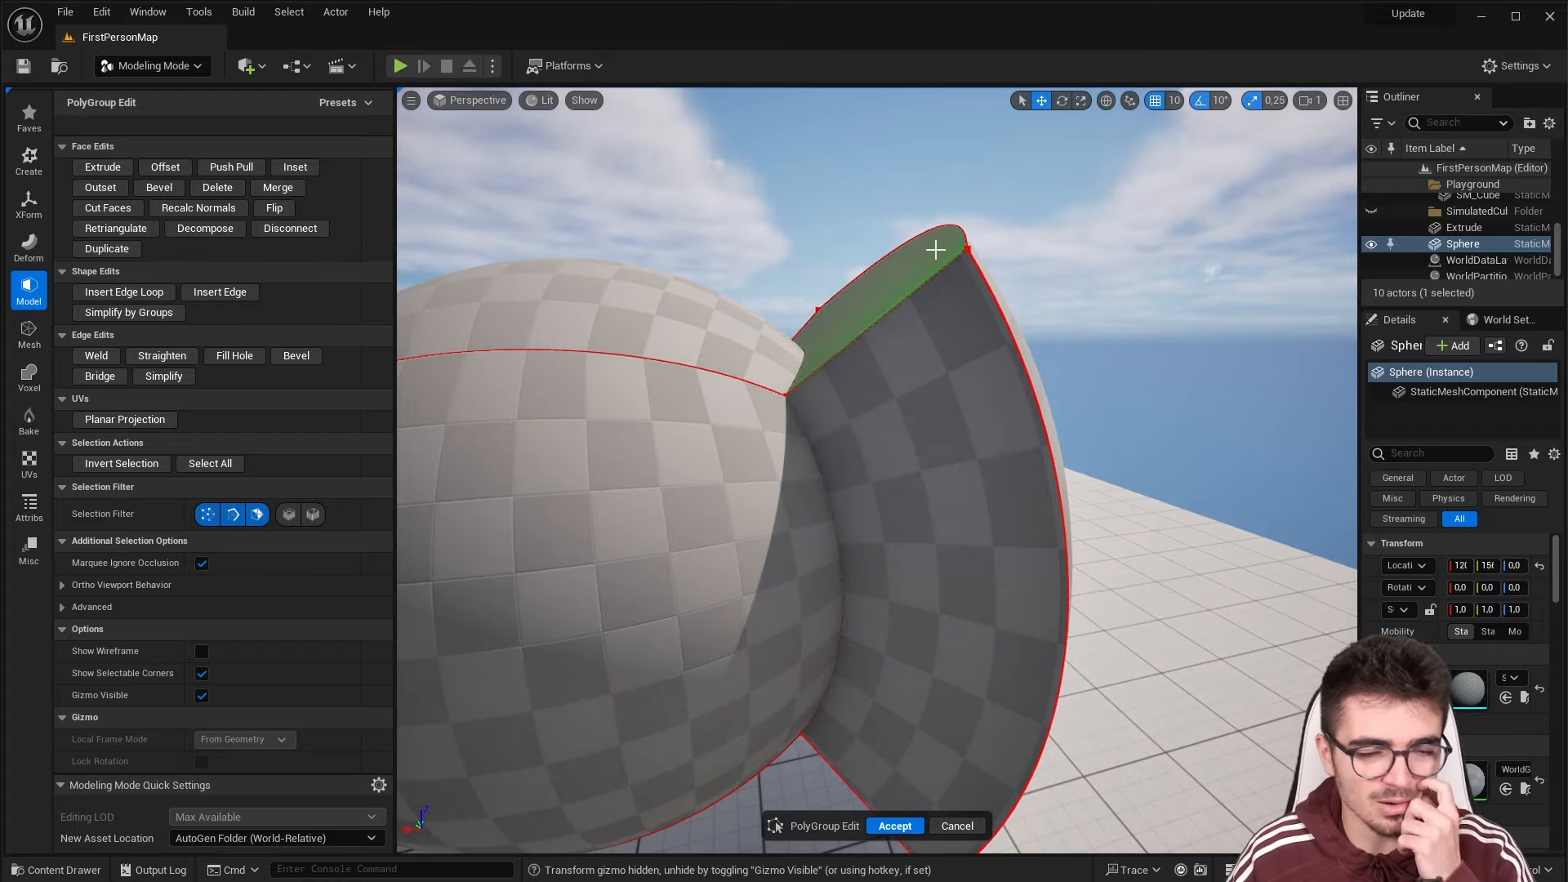
right_click_drag(734, 441, 692, 458)
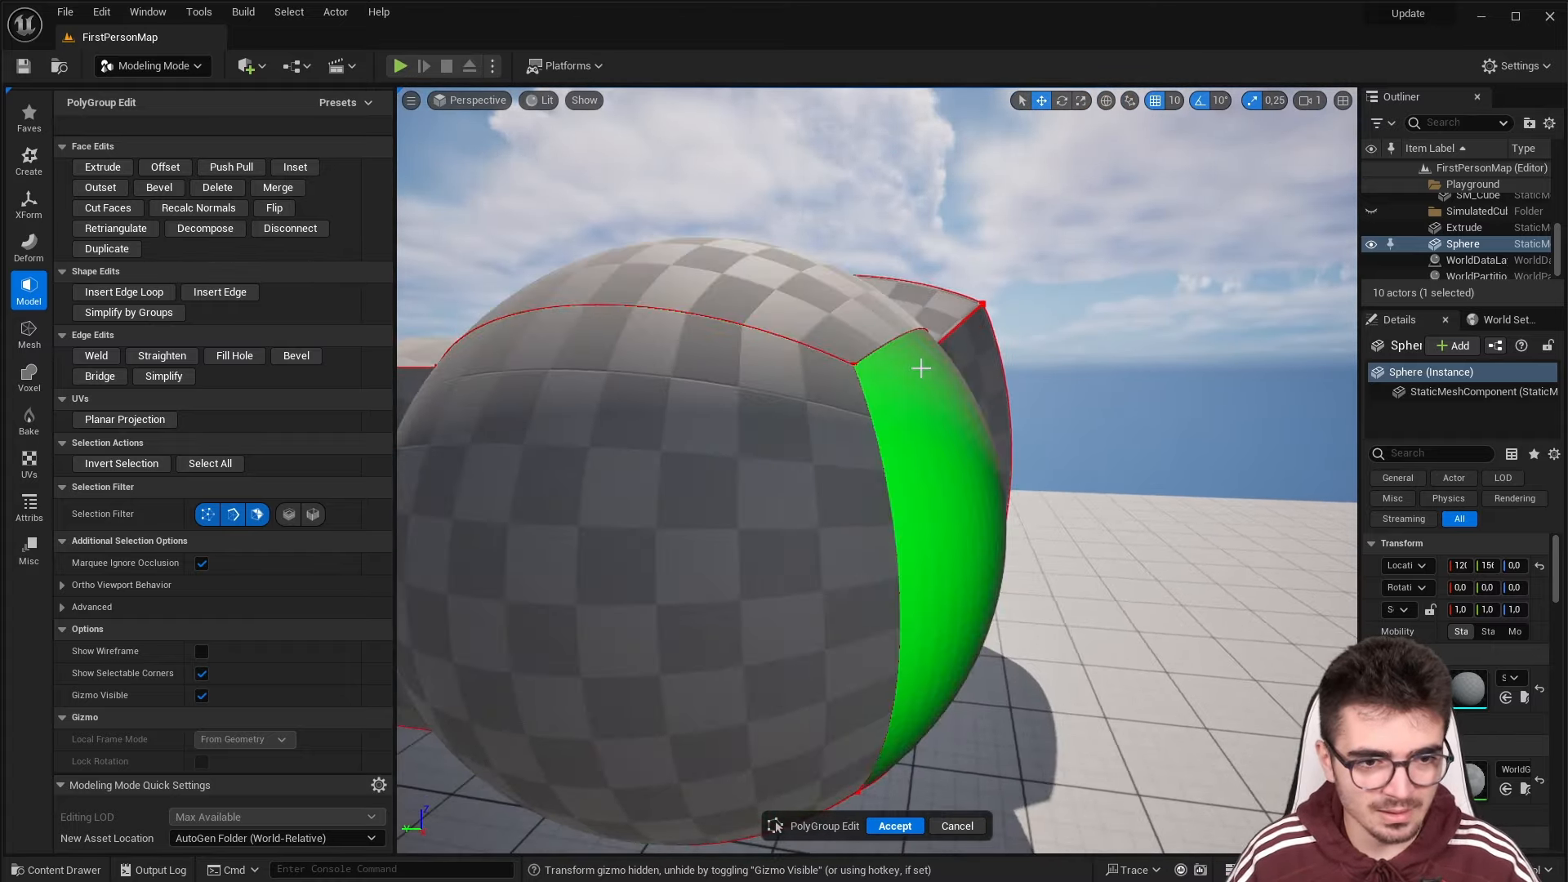
right_click_drag(1041, 268, 1041, 268)
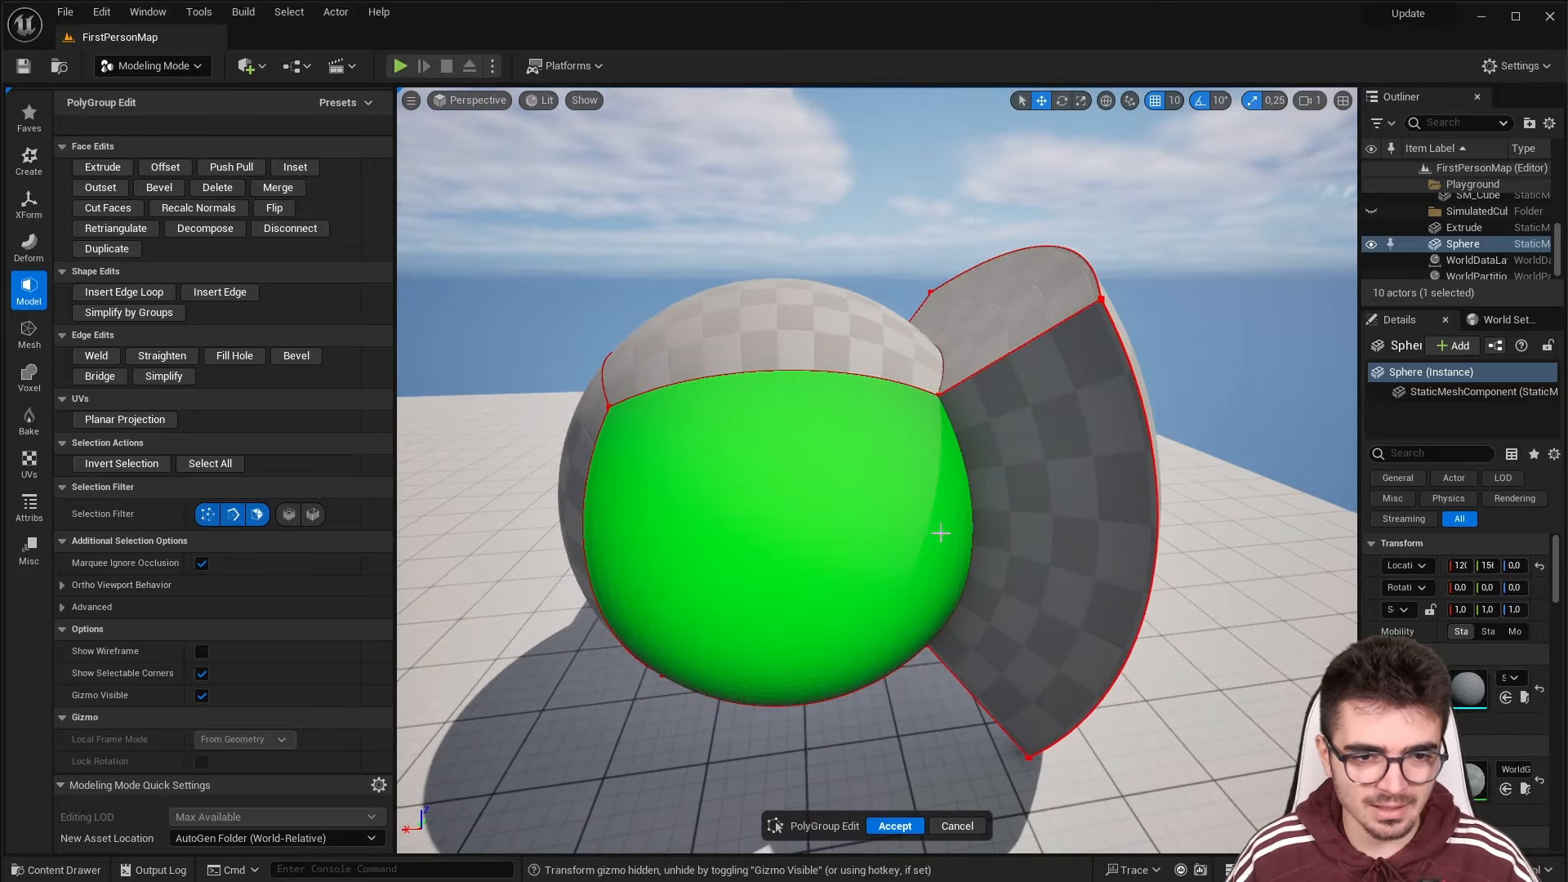
right_click_drag(937, 525, 937, 525)
right_click_drag(767, 381, 767, 382)
left_click(957, 825)
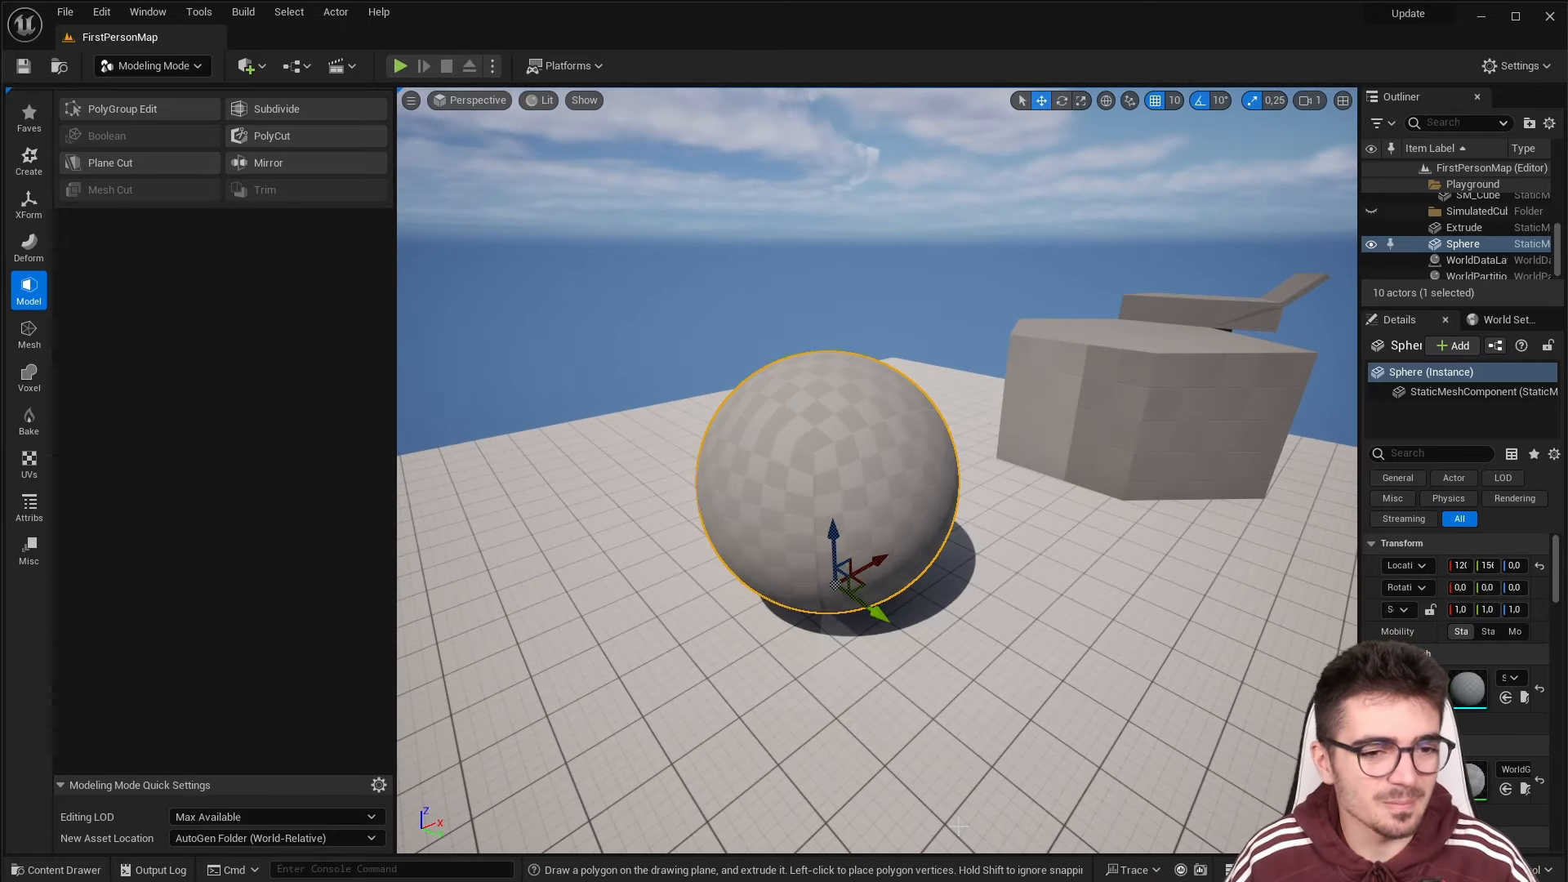
Start a Lattice deformation on the sphere and try an X axis resolution of 7
scroll(1194, 508, "up", 2)
left_click(29, 247)
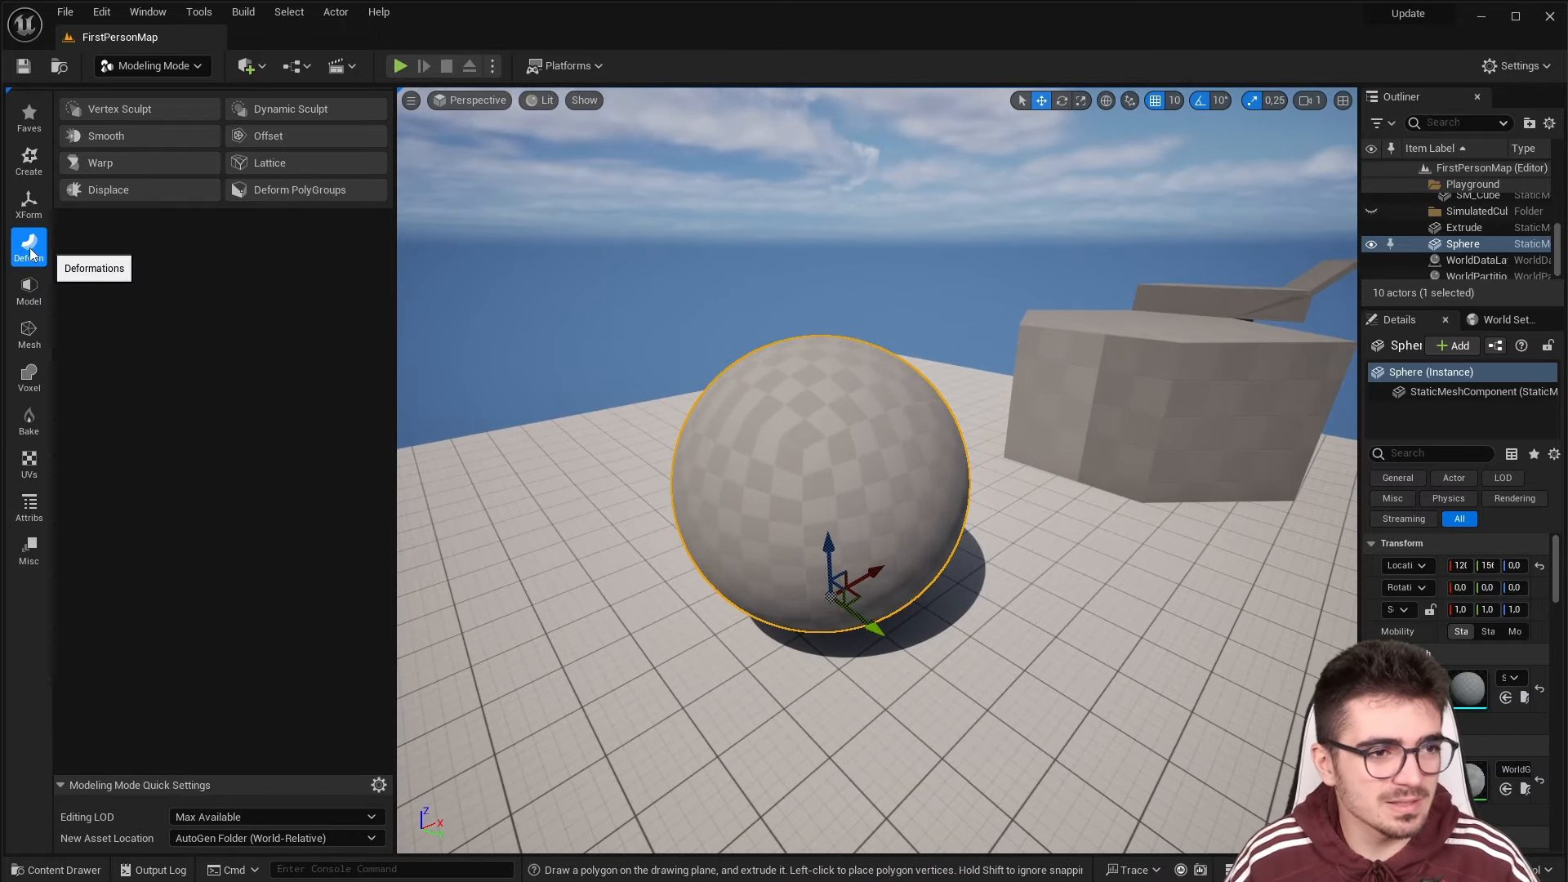
right_click_drag(1011, 248, 1030, 246)
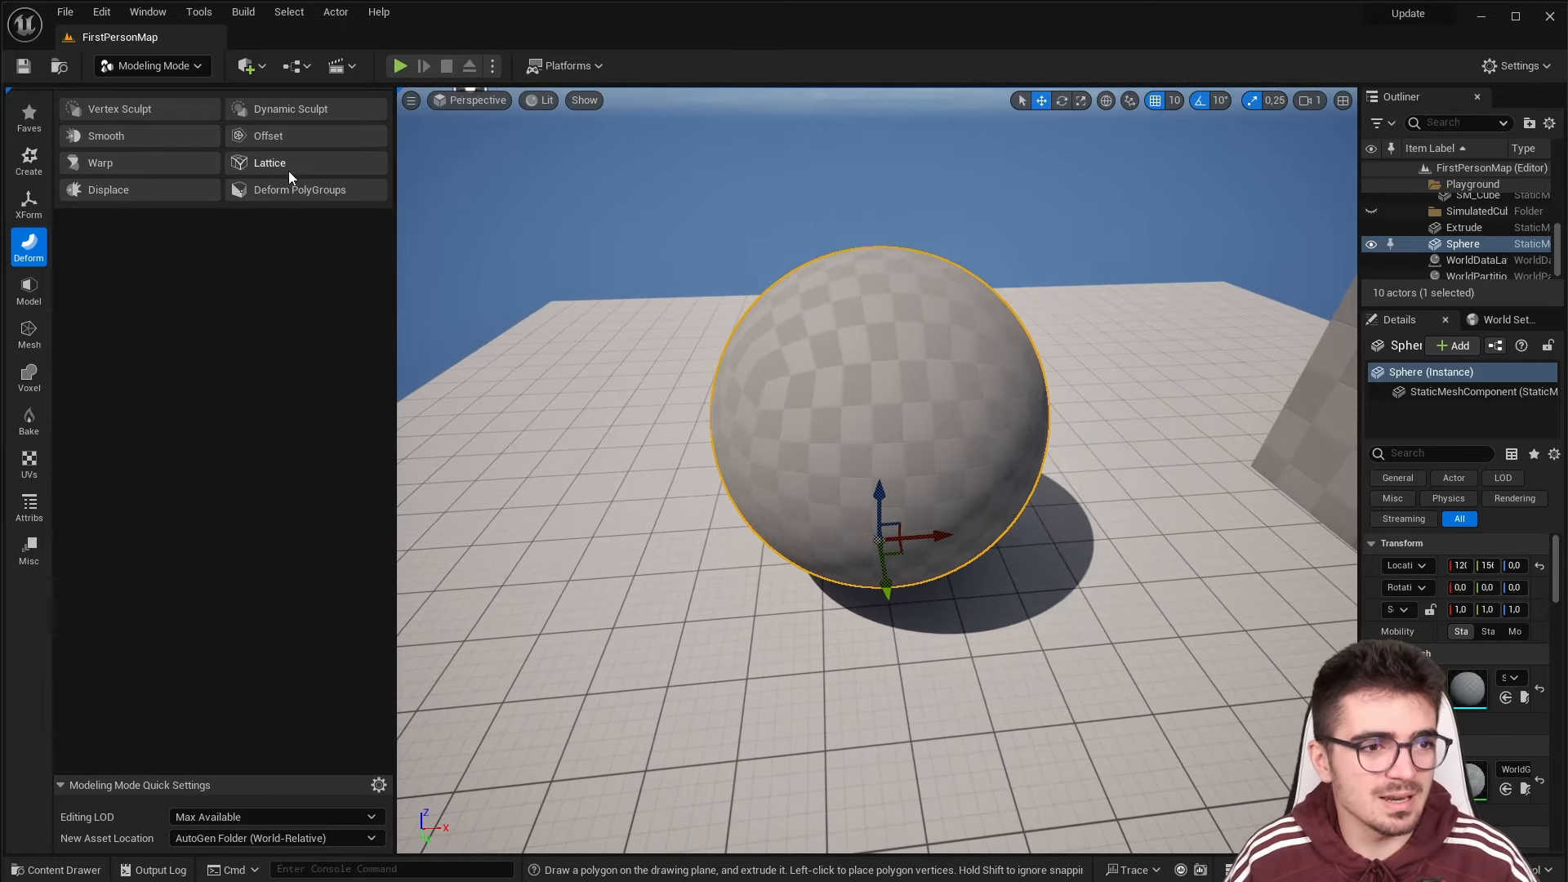
left_click(268, 164)
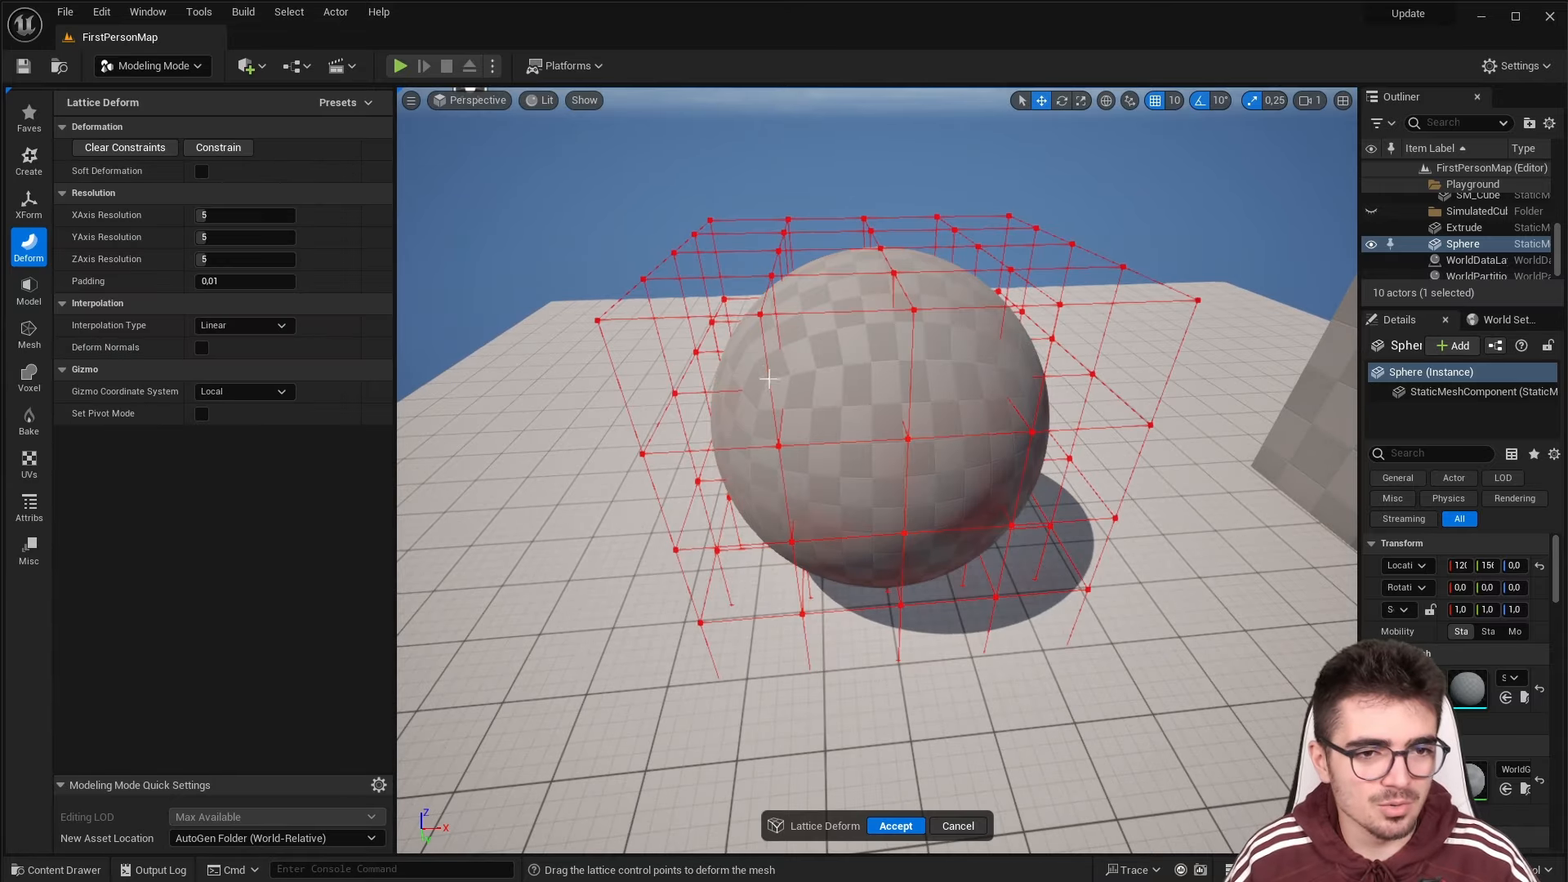
right_click_drag(769, 379, 745, 390)
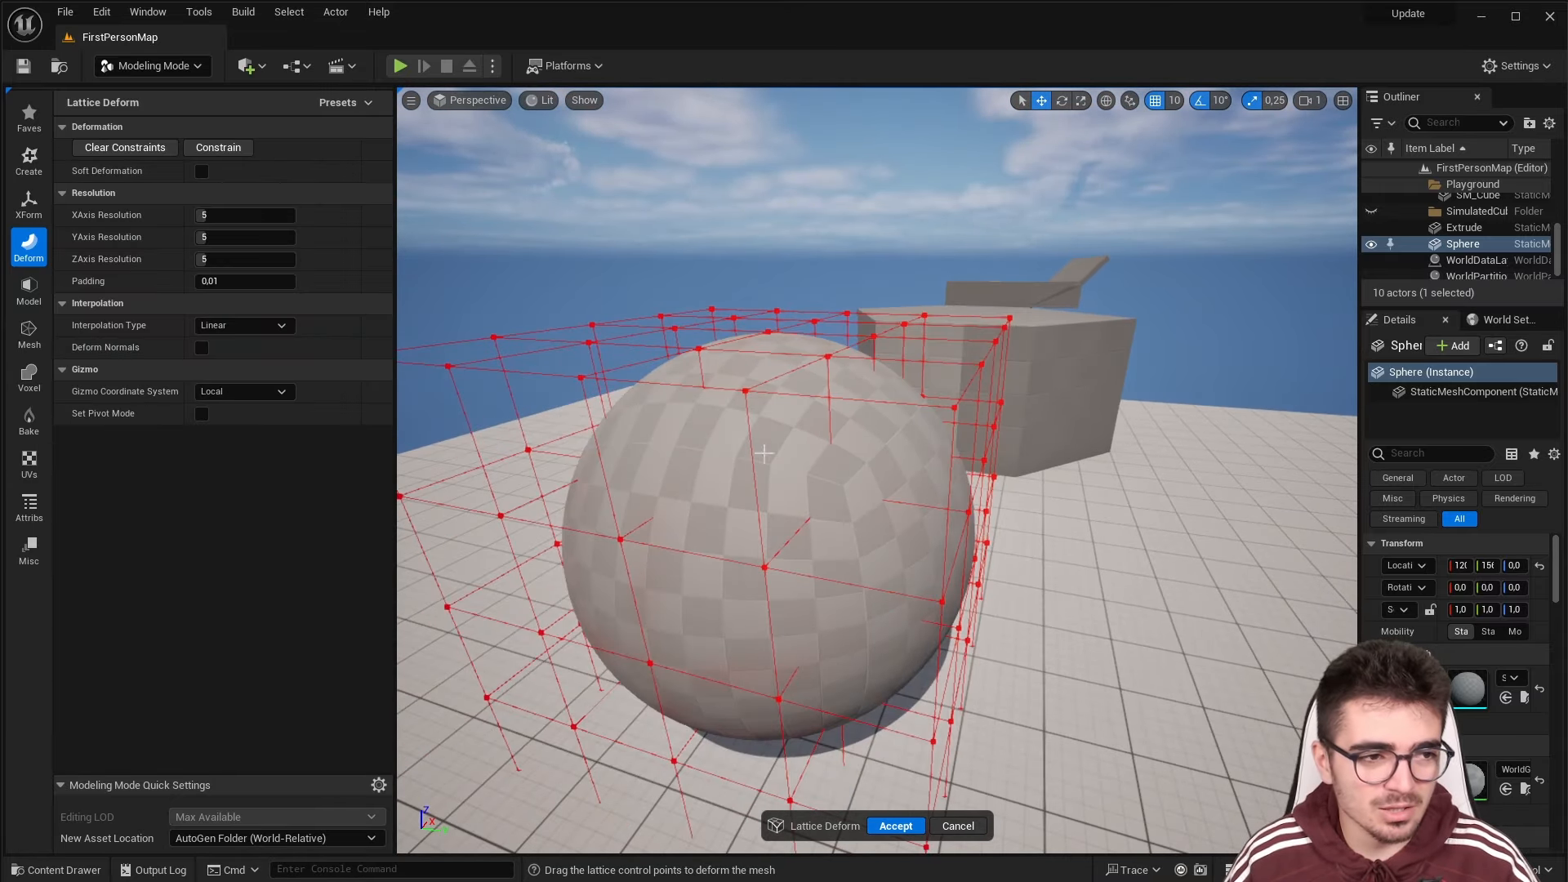
right_click_drag(763, 453, 764, 453)
left_click(208, 216)
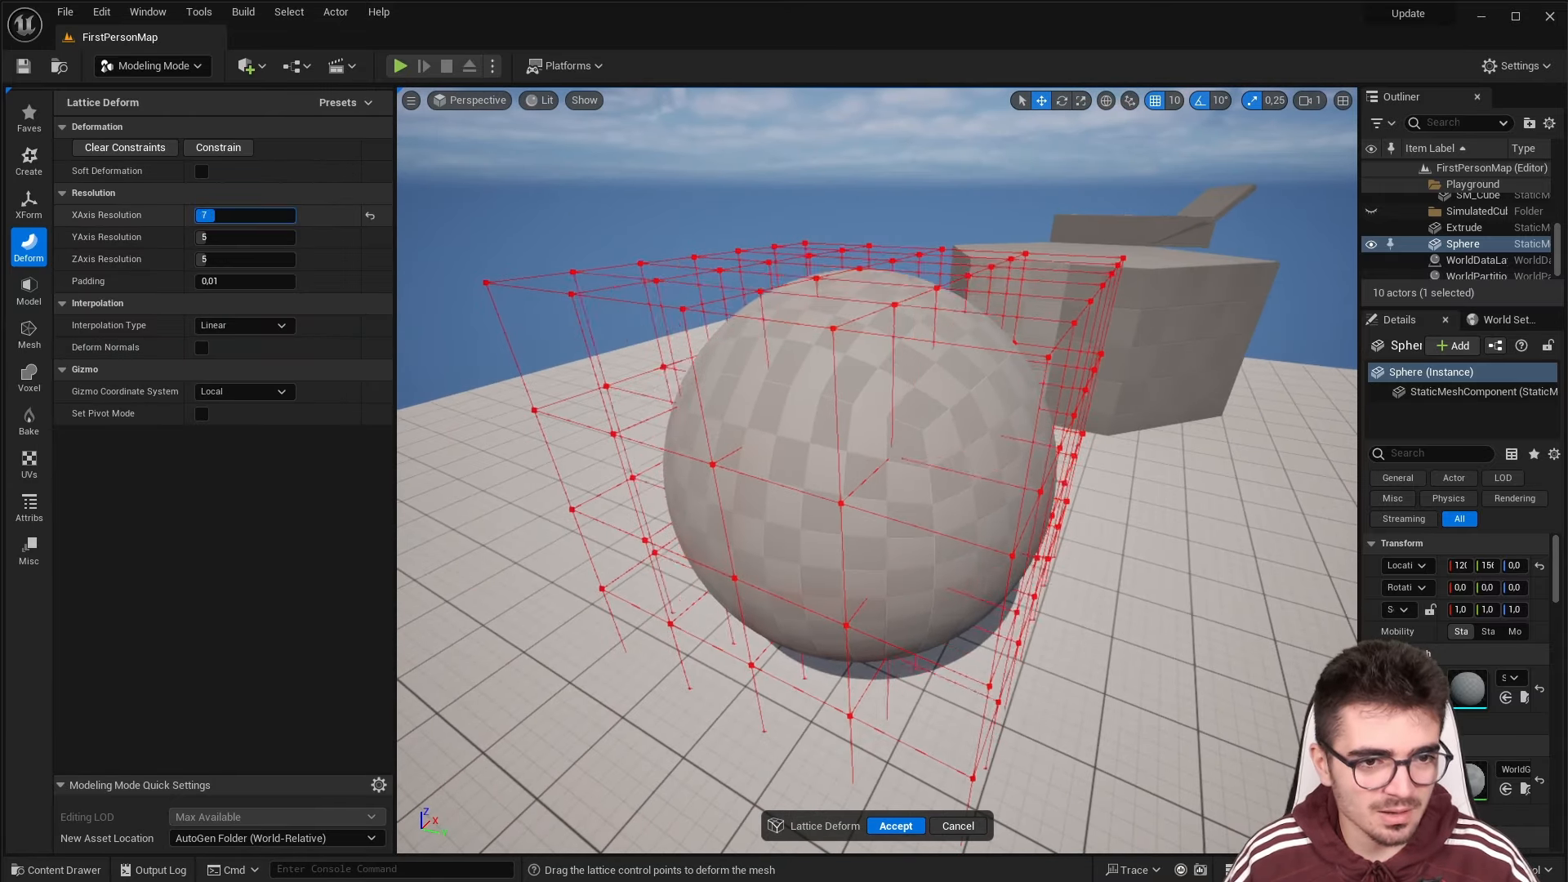
right_click_drag(821, 333, 821, 333)
Try moving a lattice control point beside the sphere, deselect it and cancel the Lattice deformation
mouse_move(905, 388)
left_mouse_down()
mouse_move(1109, 409)
mouse_move(796, 359)
mouse_move(980, 384)
mouse_move(910, 386)
left_mouse_up()
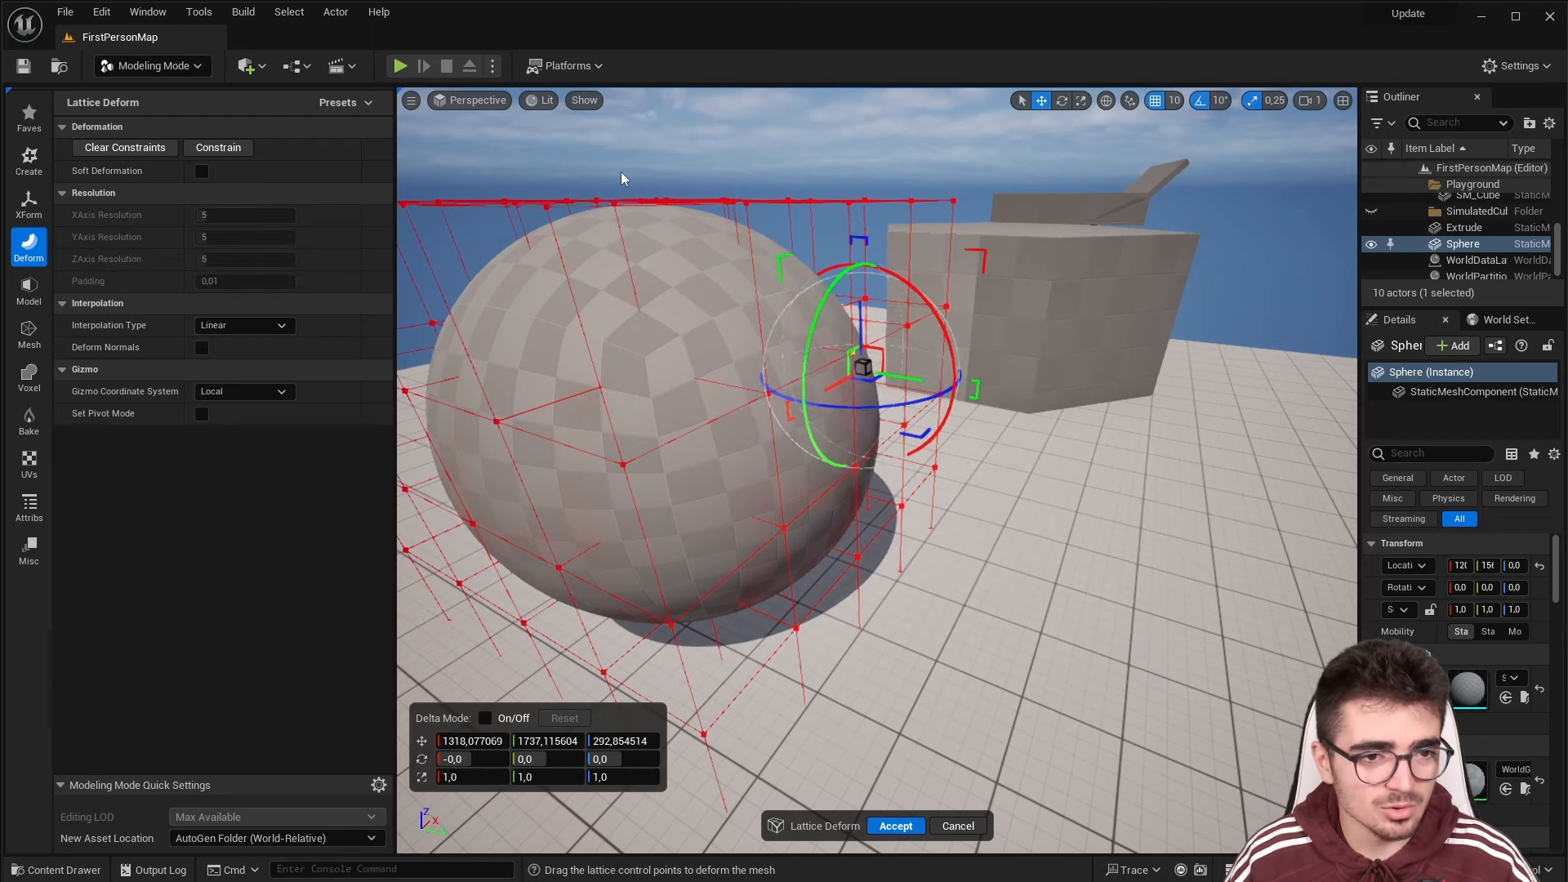
left_click(625, 241)
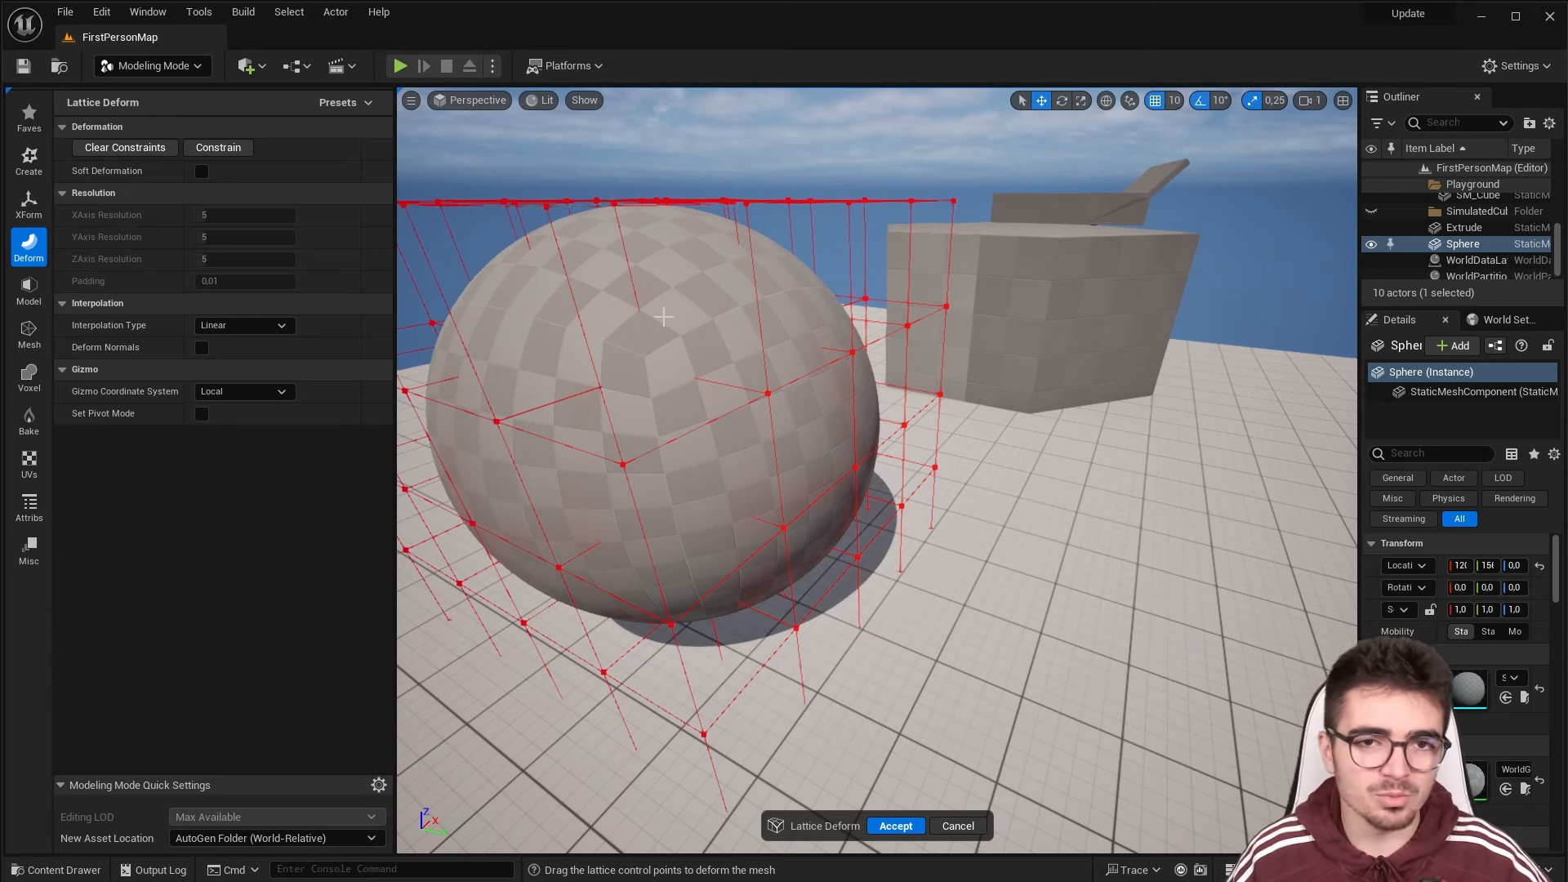
middle_click_drag(761, 363, 771, 407)
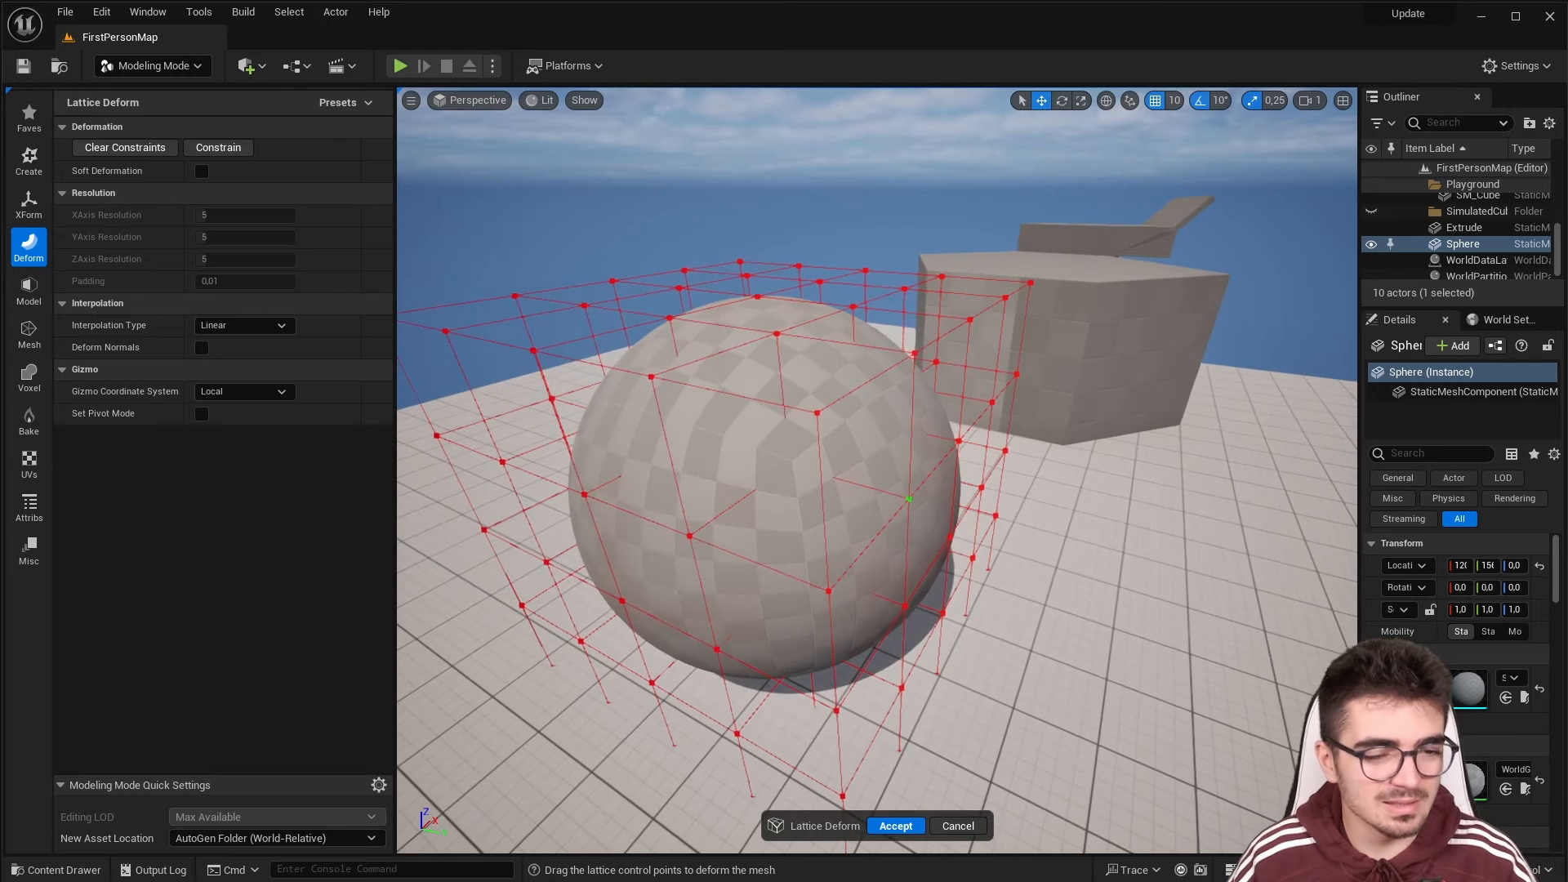
left_click(954, 826)
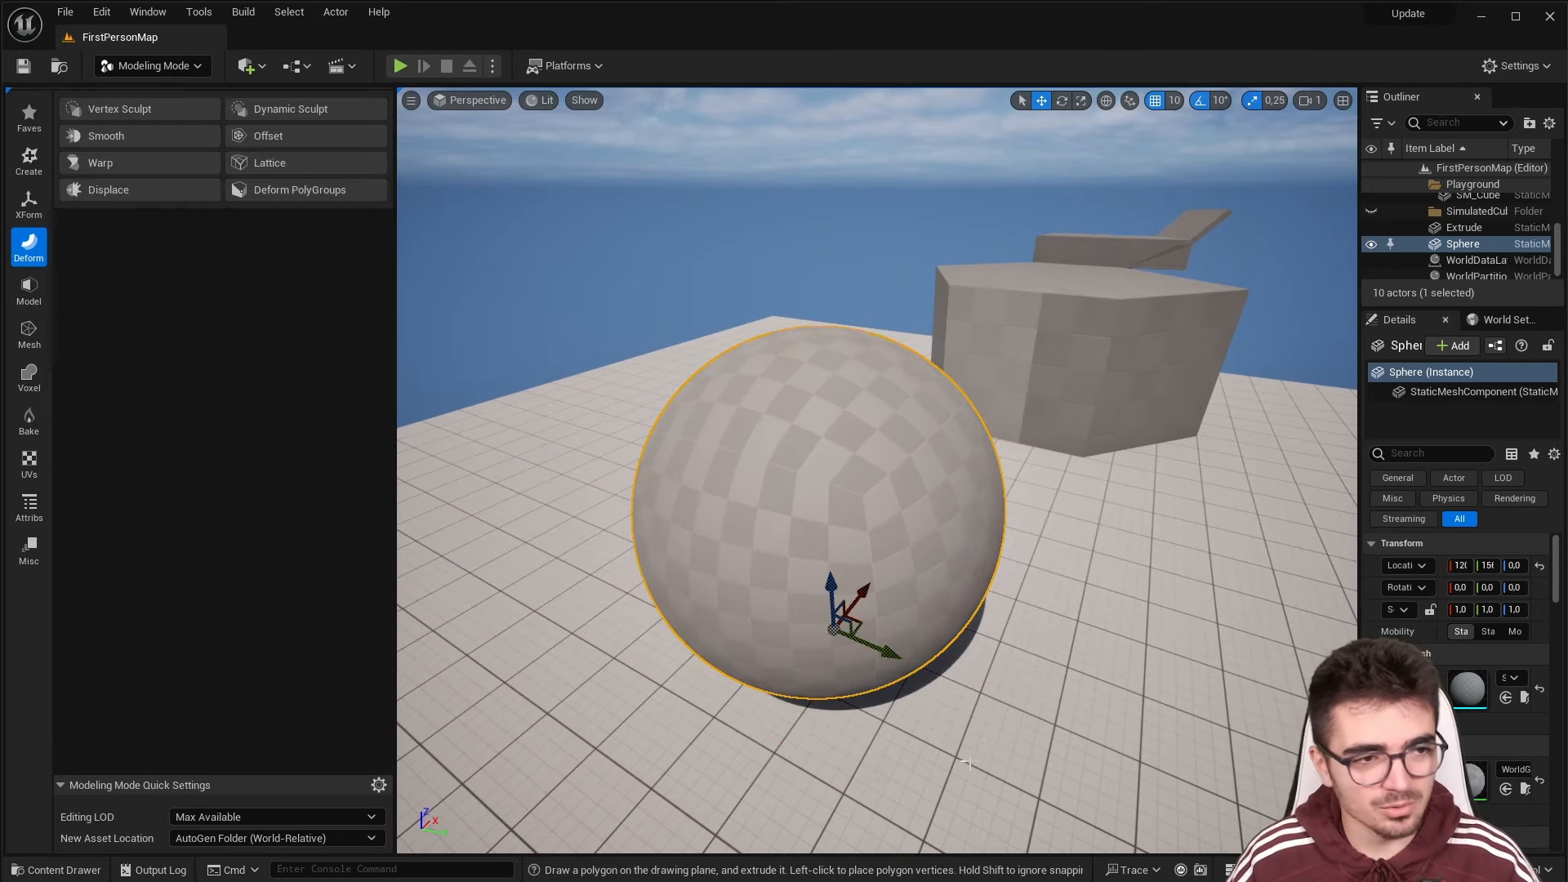
Vertex Sculpt raised, curved ridges on the sphere's front with a 0.25 brush and symmetry enabled
middle_click_drag(630, 357, 600, 366)
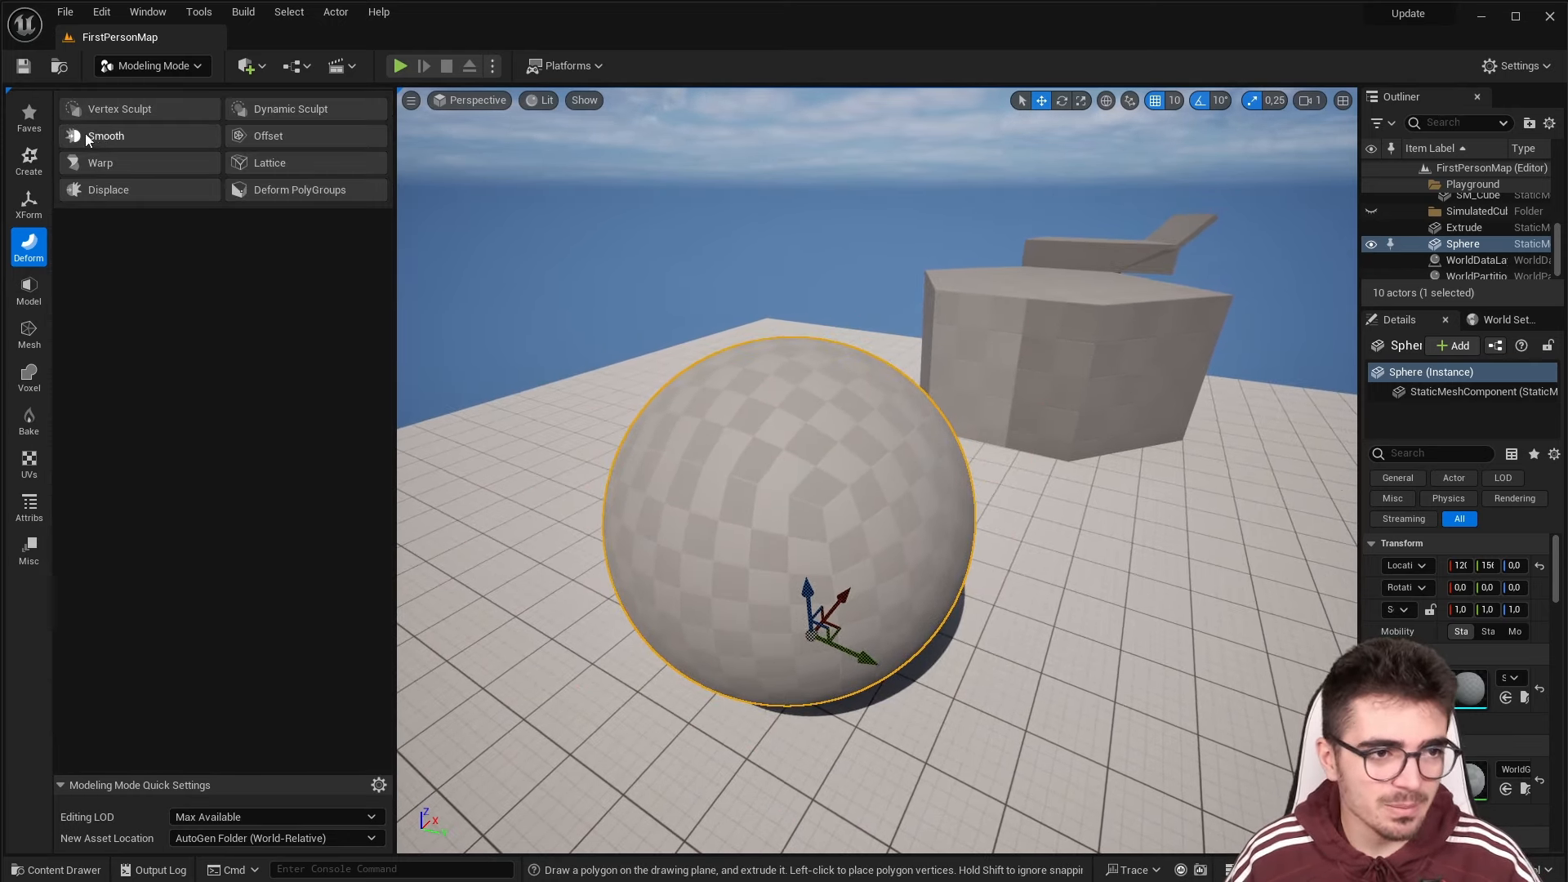
left_click(139, 113)
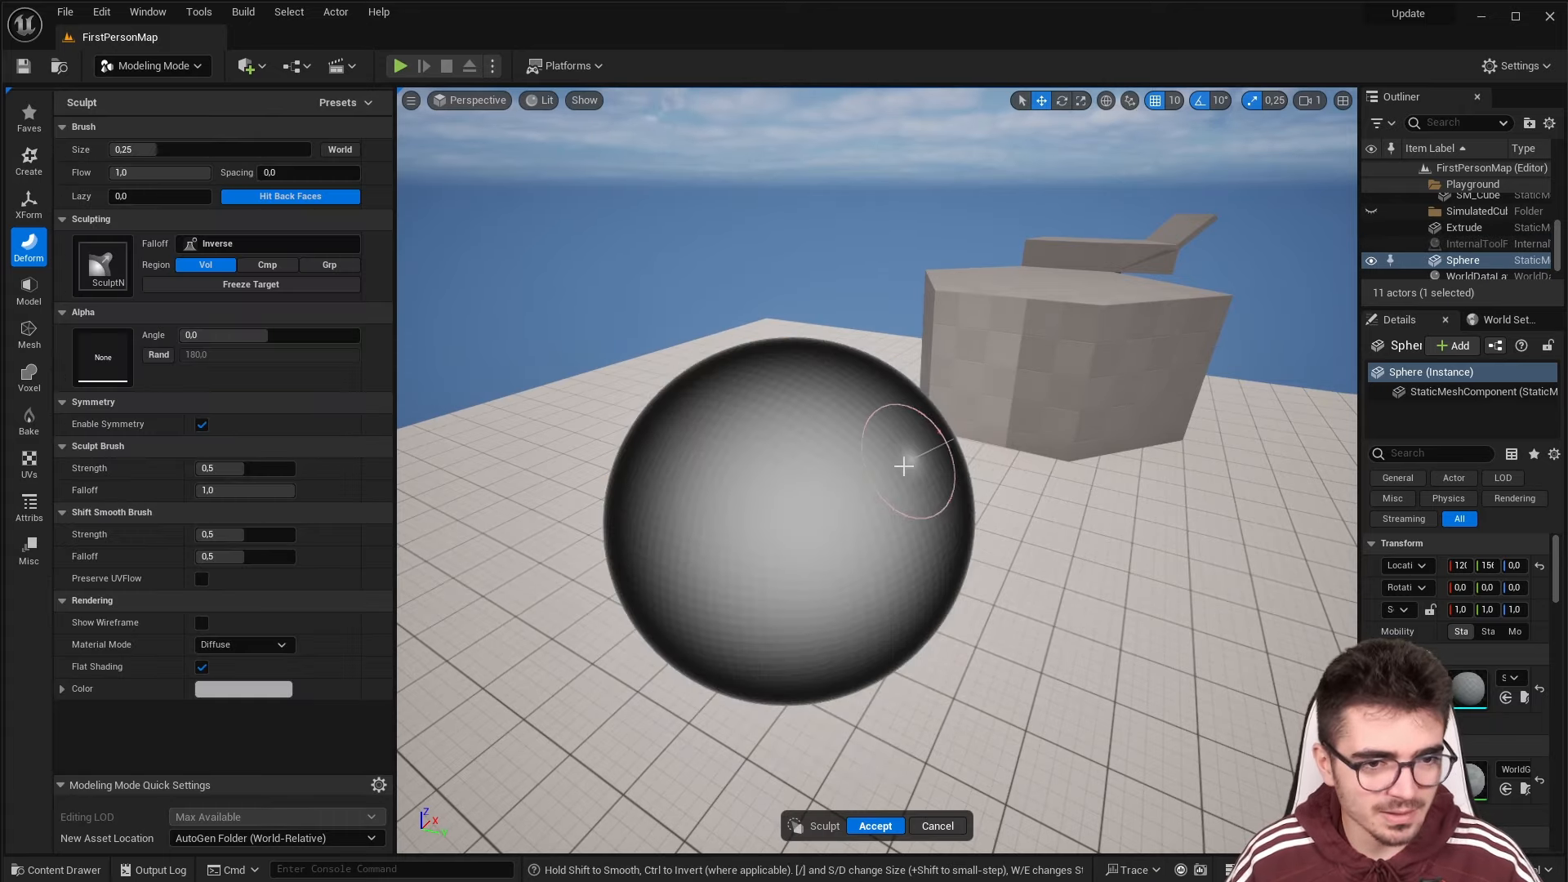
mouse_move(804, 497)
left_mouse_down()
mouse_move(817, 425)
mouse_move(906, 473)
mouse_move(762, 611)
left_mouse_up()
right_click_drag(796, 437, 796, 437)
key("d")
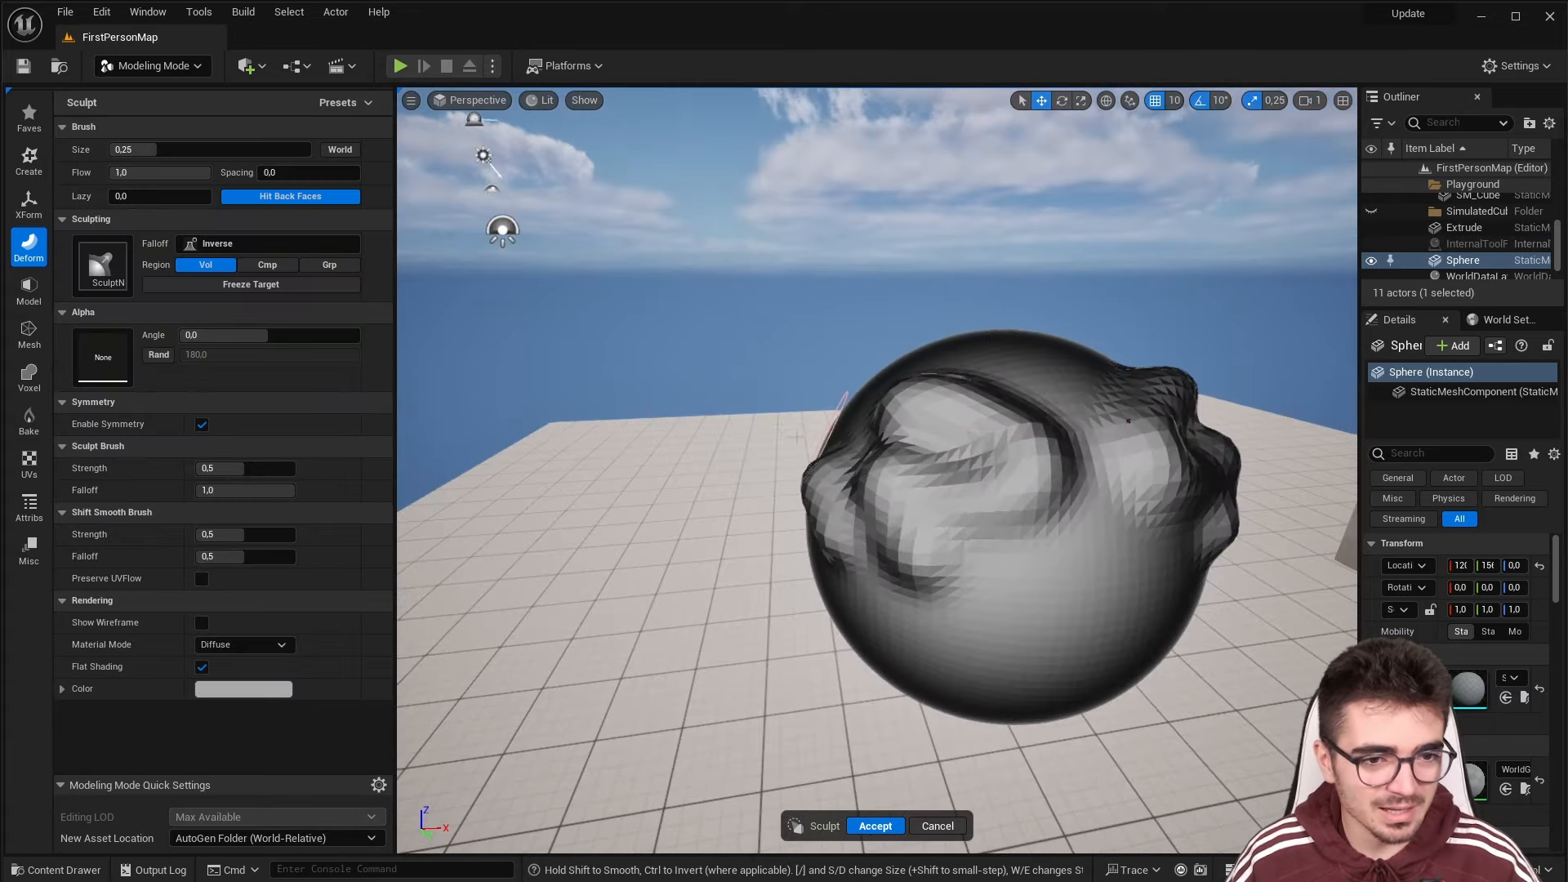
right_click_drag(891, 444, 892, 443)
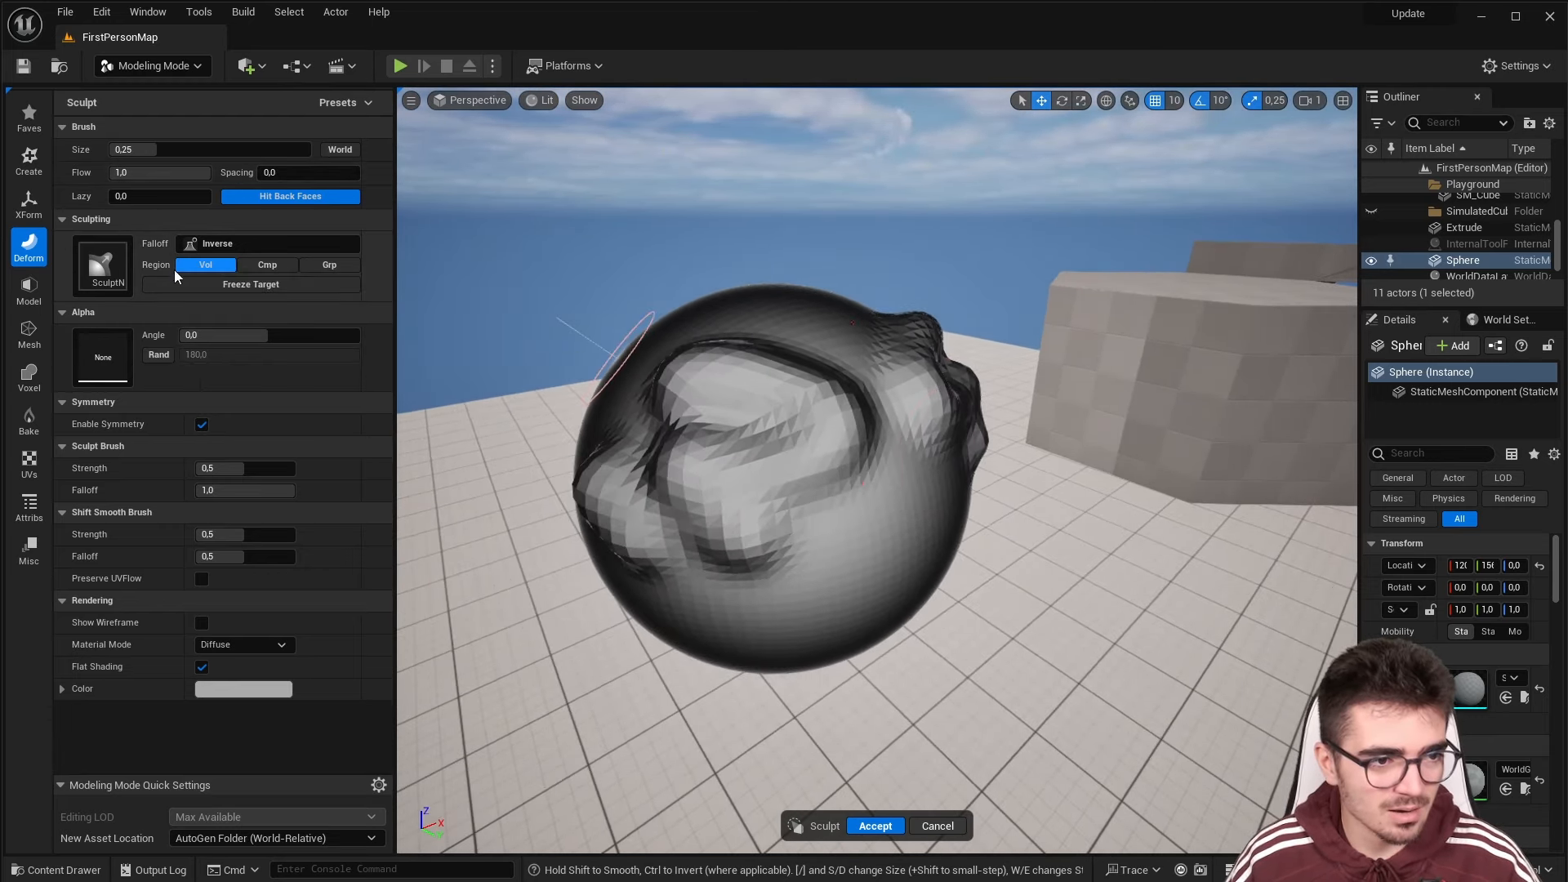
left_click(103, 353)
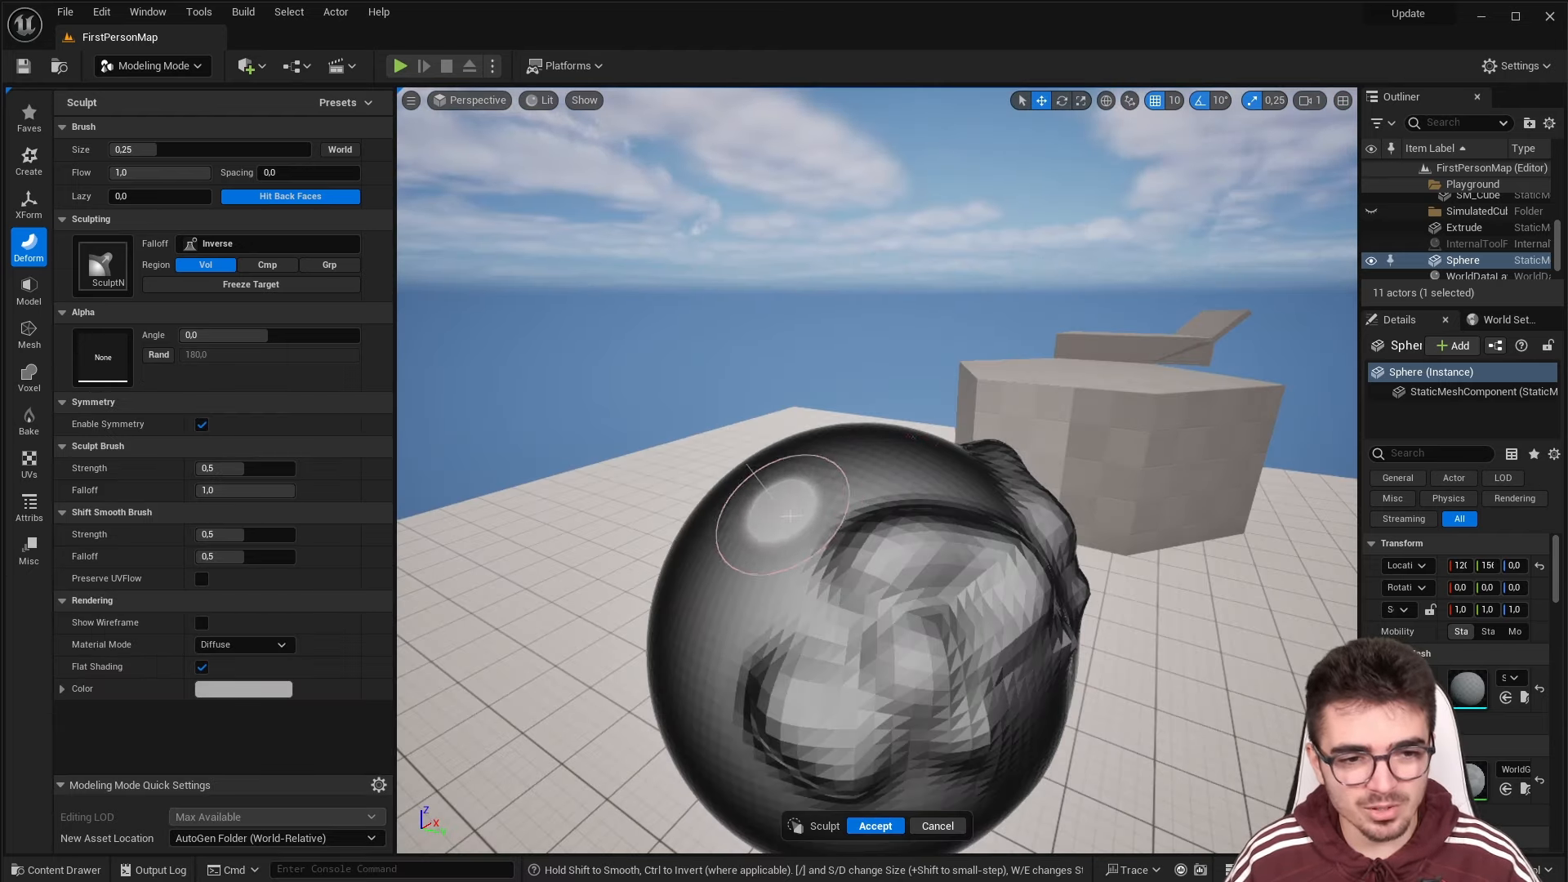
Smooth the sculpted ridges down across the sphere with the smoothing brush and accept the sculpt
mouse_move(790, 515)
left_mouse_down("shift")
mouse_move(879, 556)
mouse_move(864, 516)
mouse_move(927, 506)
mouse_move(779, 647)
mouse_move(759, 727)
mouse_move(808, 702)
mouse_move(857, 726)
mouse_move(934, 721)
mouse_move(1068, 668)
left_mouse_up("shift")
right_click_drag(1073, 662, 1068, 660)
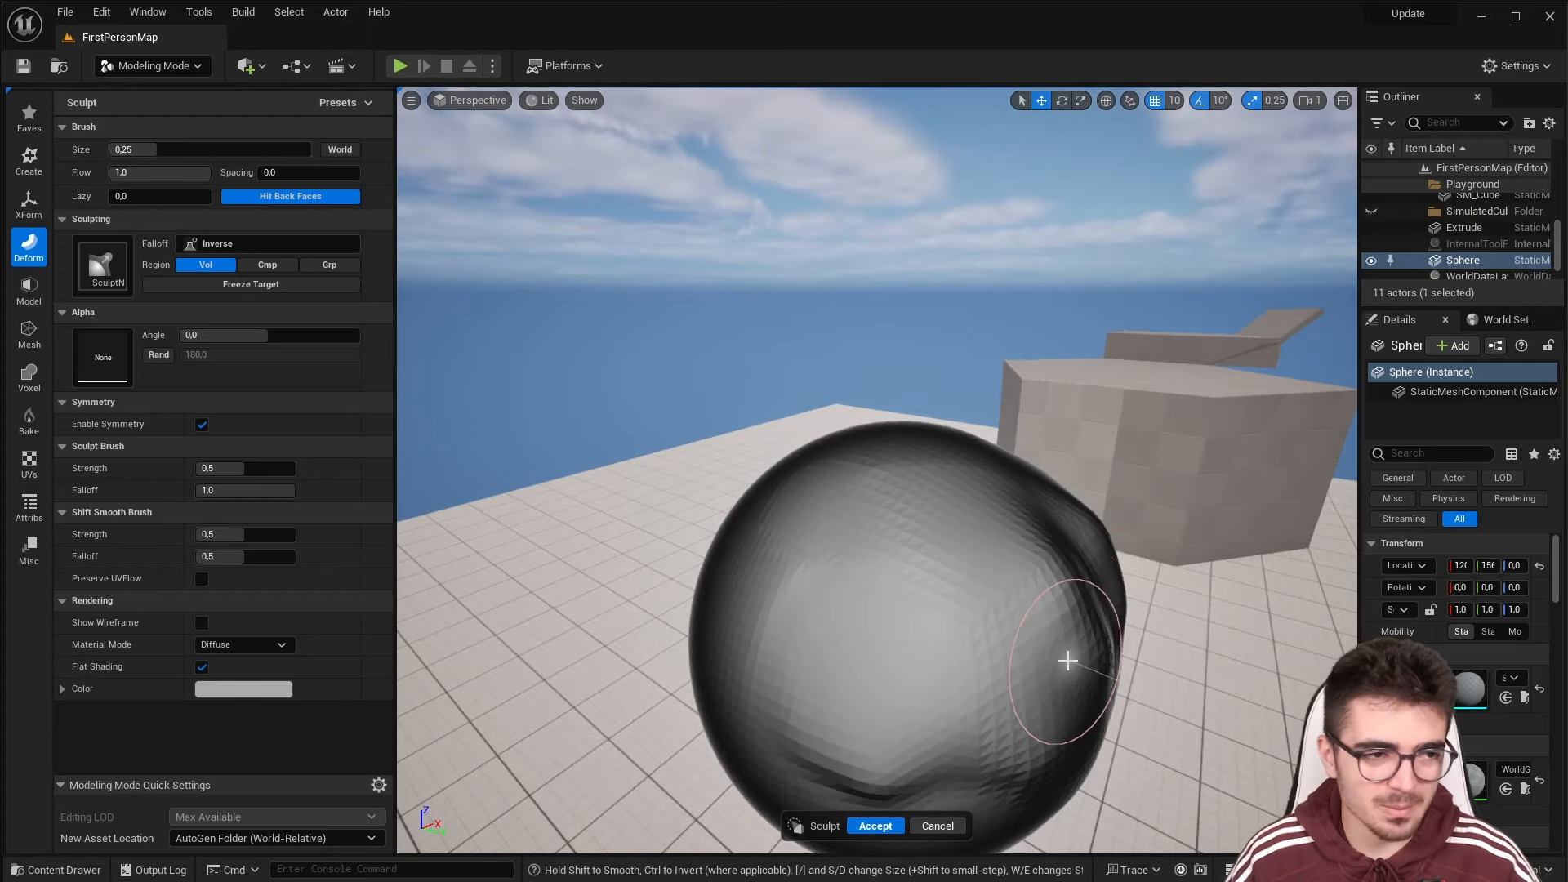
key("d")
mouse_move(712, 600)
right_mouse_down()
mouse_move(724, 588)
mouse_move(797, 613)
mouse_move(847, 595)
mouse_move(753, 543)
right_mouse_up()
key("s")
scroll(797, 614, "down", 1)
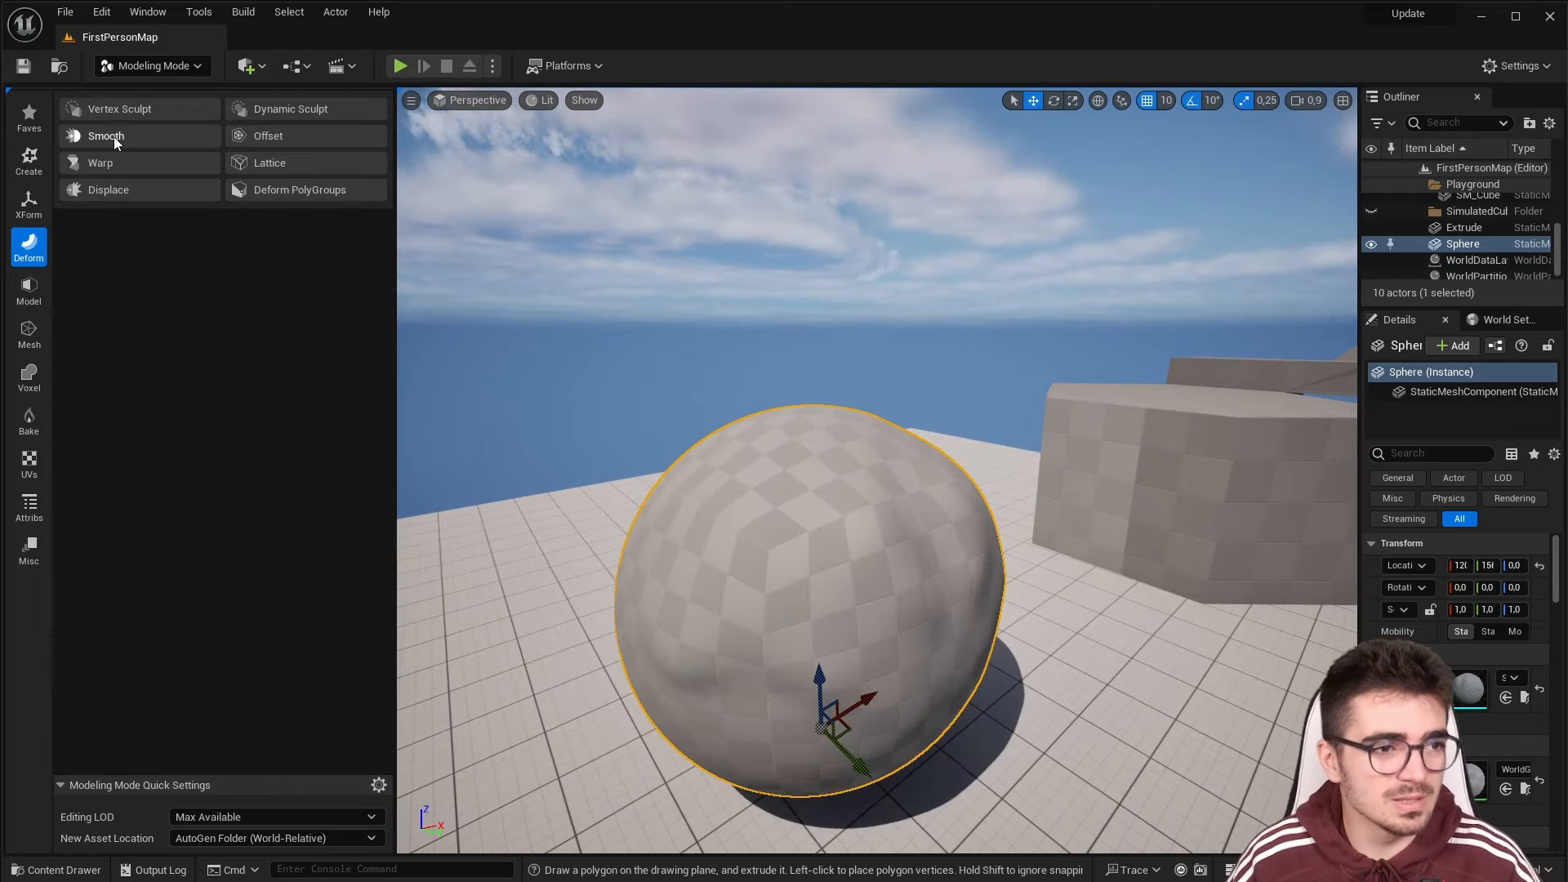
Try the Smooth deformation on the extruded block with 0.272 smoothing per step and 6 steps, then cancel it
key("e")
key("d")
right_click_drag(761, 397, 760, 397)
left_click(886, 523)
key("d")
right_click_drag(886, 522, 614, 478)
key("w")
left_click(122, 136)
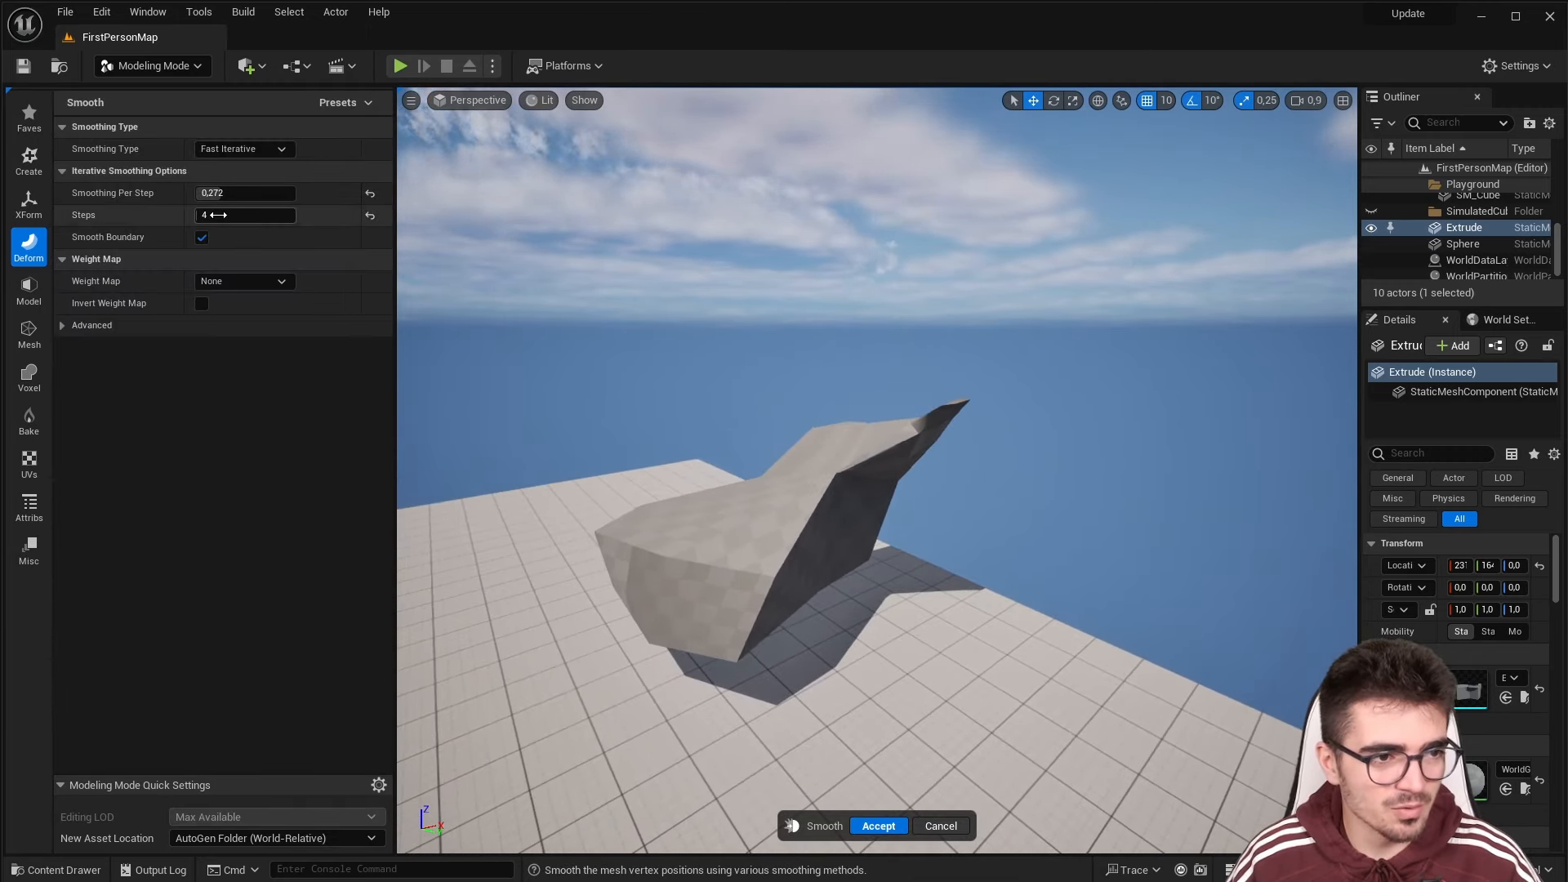
left_click_drag(223, 216, 225, 215)
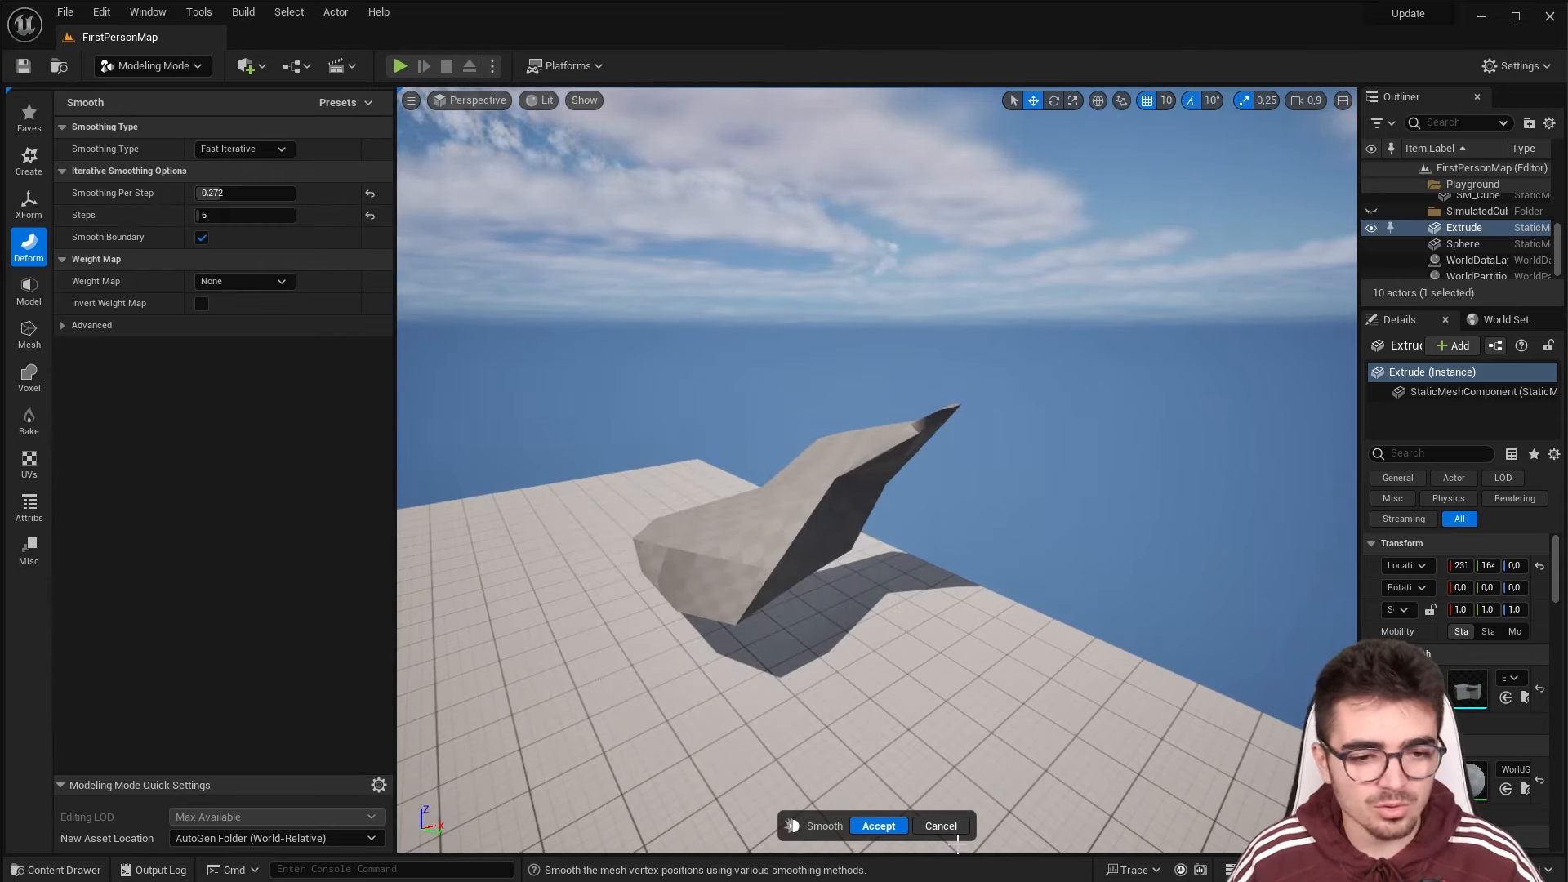
left_click(950, 824)
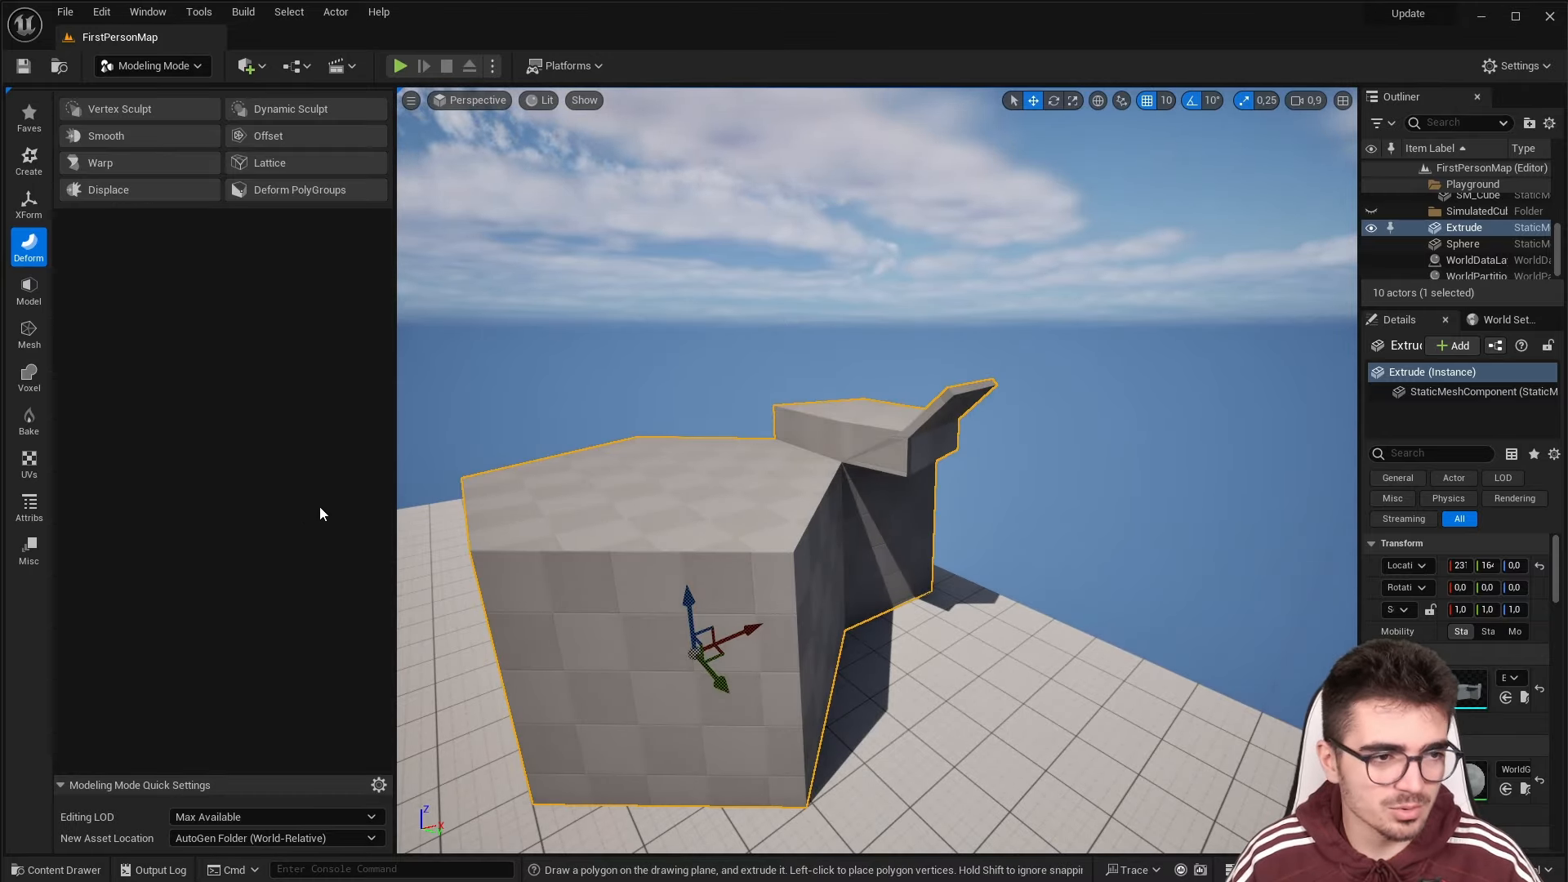
Vertex Sculpt large bulges onto the sphere, enlarging the brush size to 0.49, and accept the sculpt
right_click_drag(523, 508, 488, 525)
right_click_drag(890, 500, 1009, 482)
left_click(870, 503)
key("f")
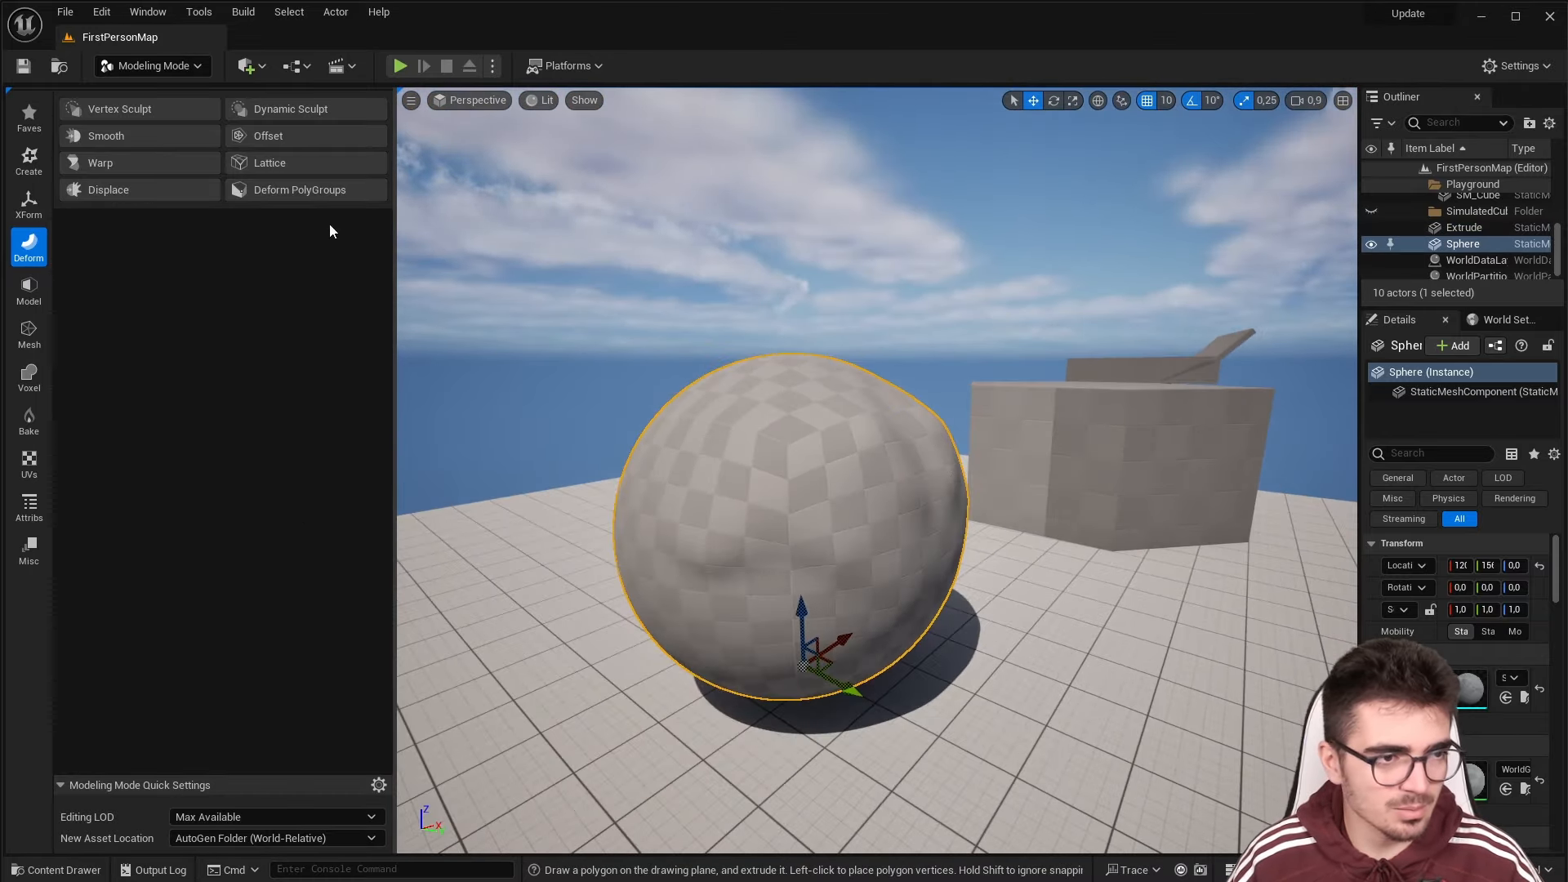
left_click(109, 114)
mouse_move(882, 457)
left_mouse_down()
mouse_move(819, 449)
mouse_move(776, 519)
mouse_move(831, 549)
mouse_move(736, 552)
mouse_move(796, 555)
left_mouse_up()
left_click_drag(191, 150, 207, 149)
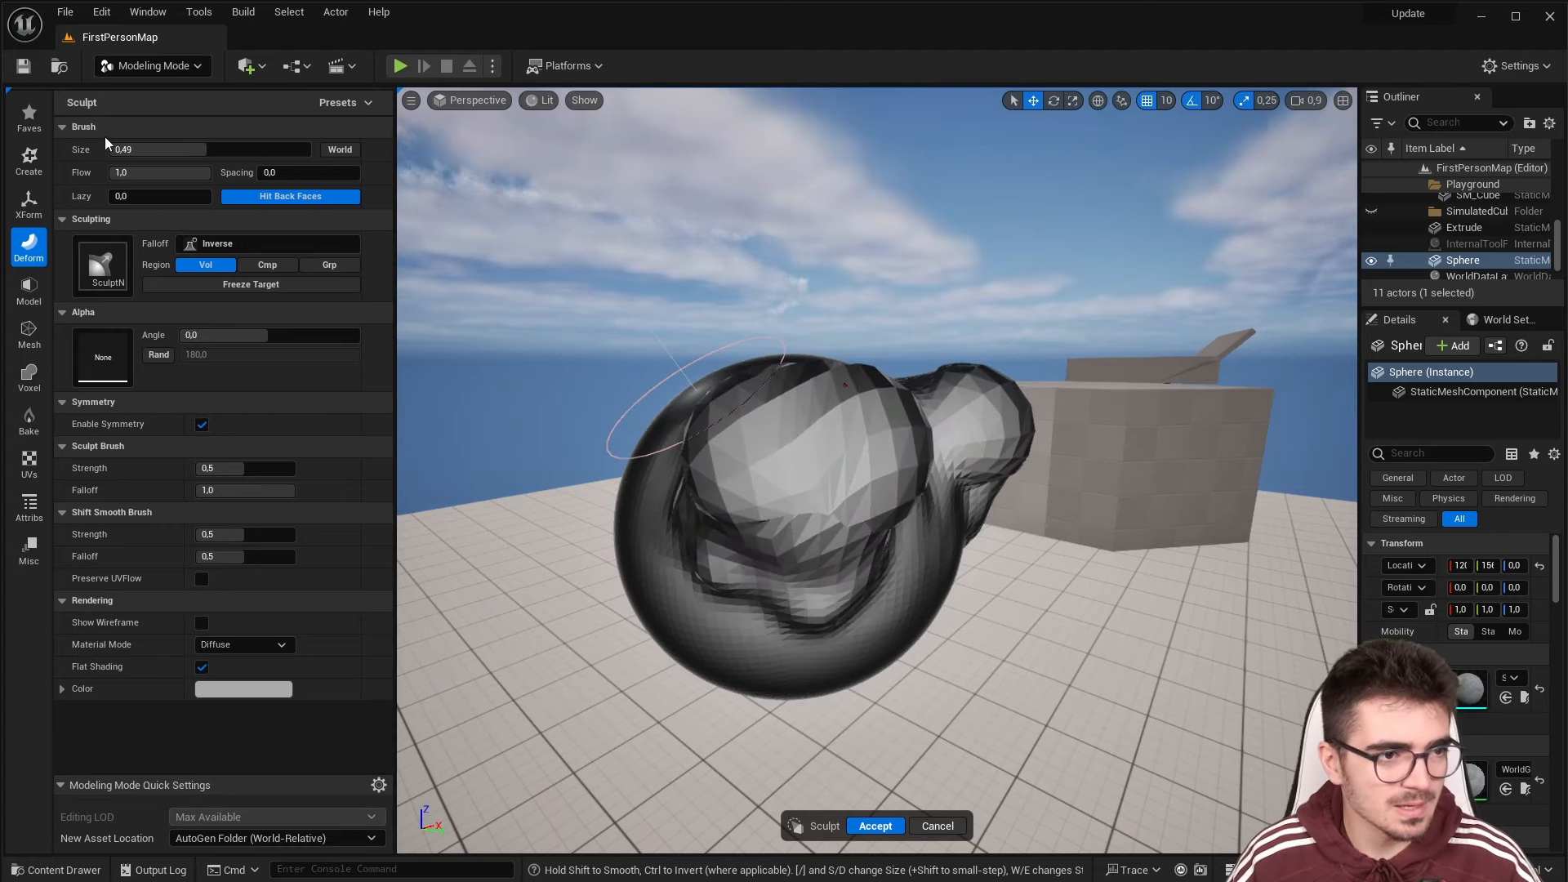
left_click(898, 825)
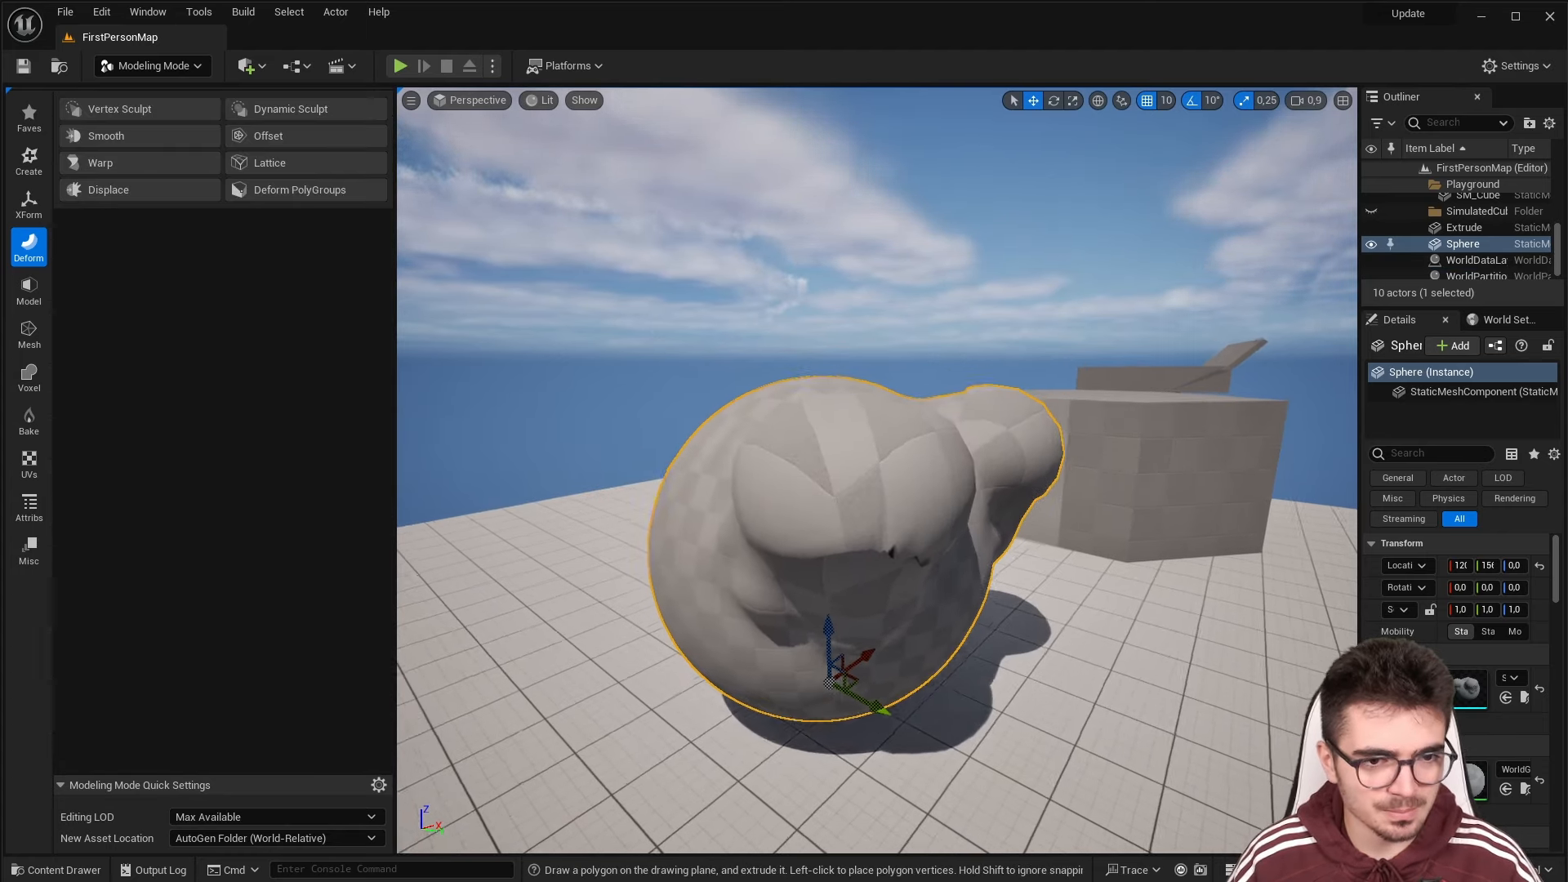
Apply the Smooth deformation to the sculpted sphere with 22 smoothing steps and accept it
key("f")
left_click(125, 135)
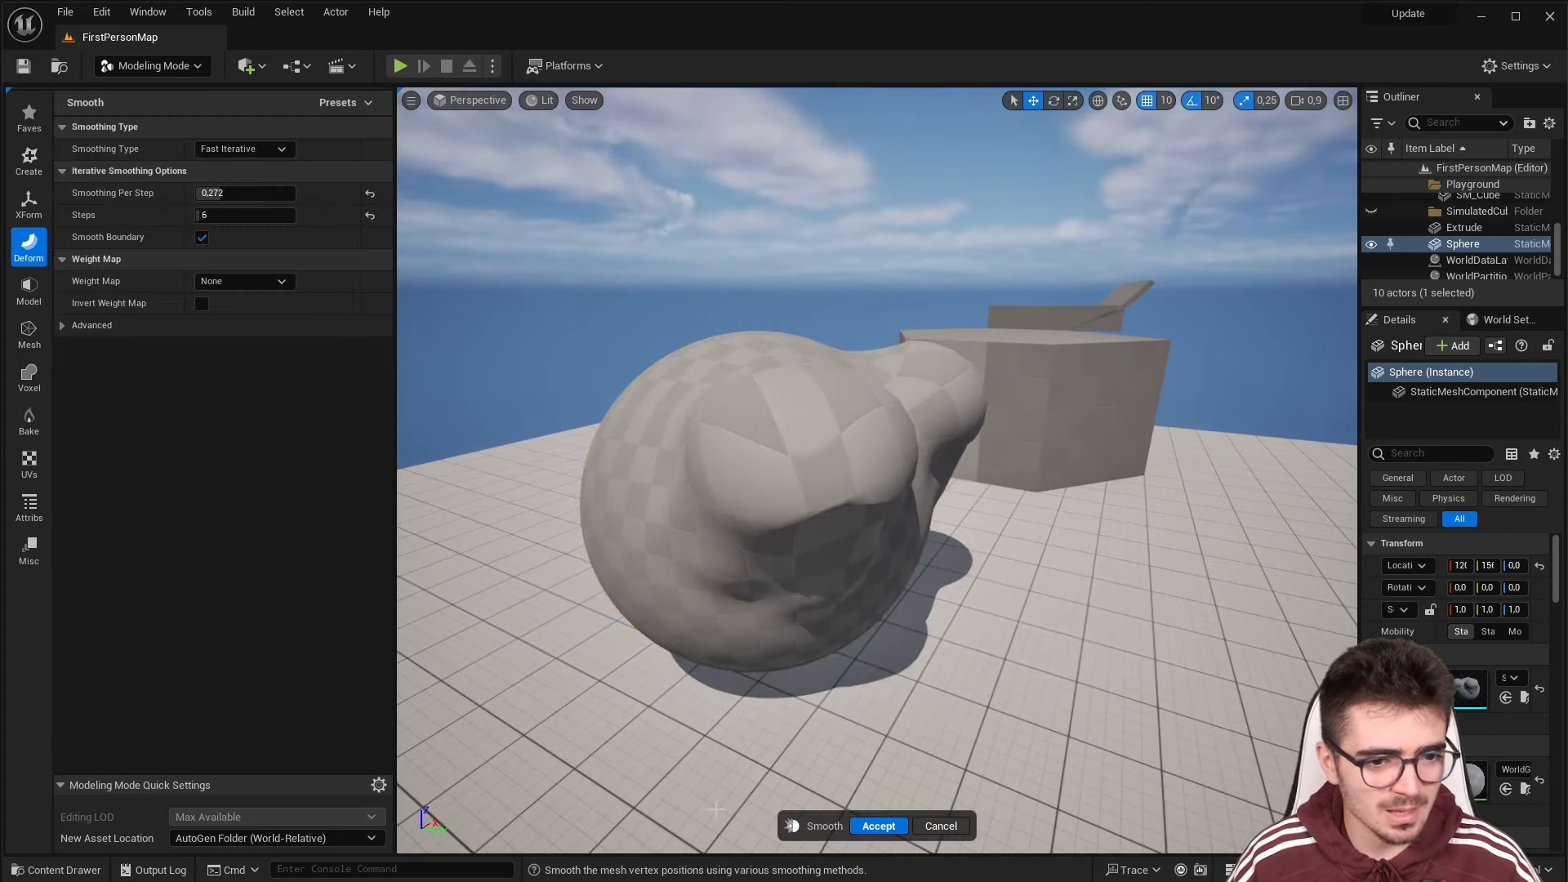
mouse_move(243, 215)
left_mouse_down()
mouse_move(289, 214)
mouse_move(262, 215)
left_mouse_up()
scroll(877, 469, "up", 5)
middle_click_drag(522, 454, 468, 438)
scroll(482, 447, "down", 3)
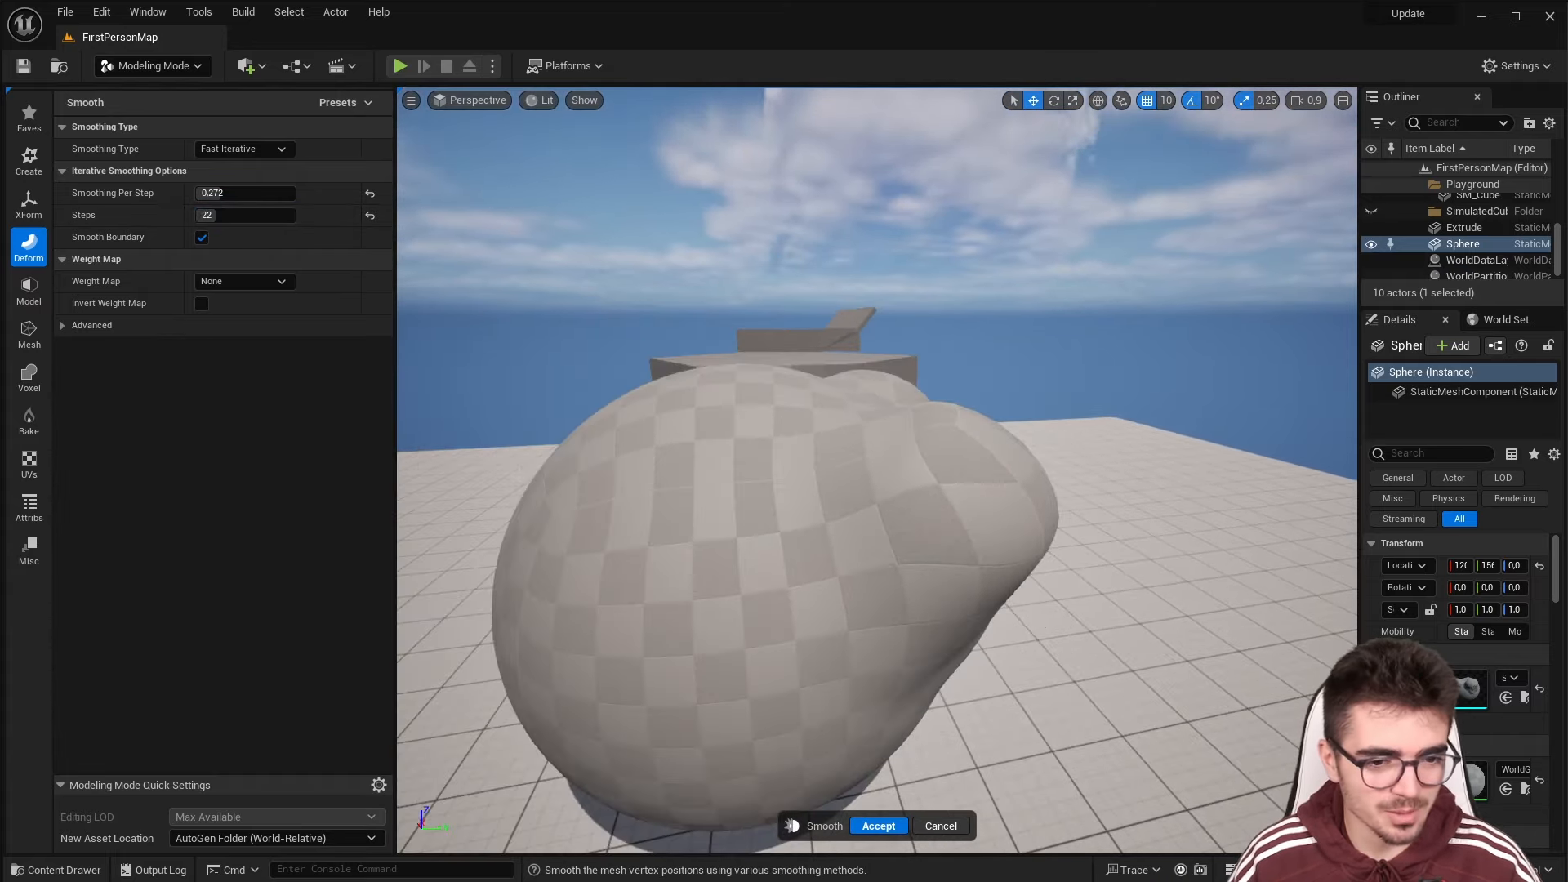
left_click(876, 825)
Start the Displace deformation on the smoothed sphere and set its displacement type to Perlin Noise
right_click_drag(823, 507, 754, 535)
right_click_drag(906, 478, 905, 478)
key("w")
left_click(96, 193)
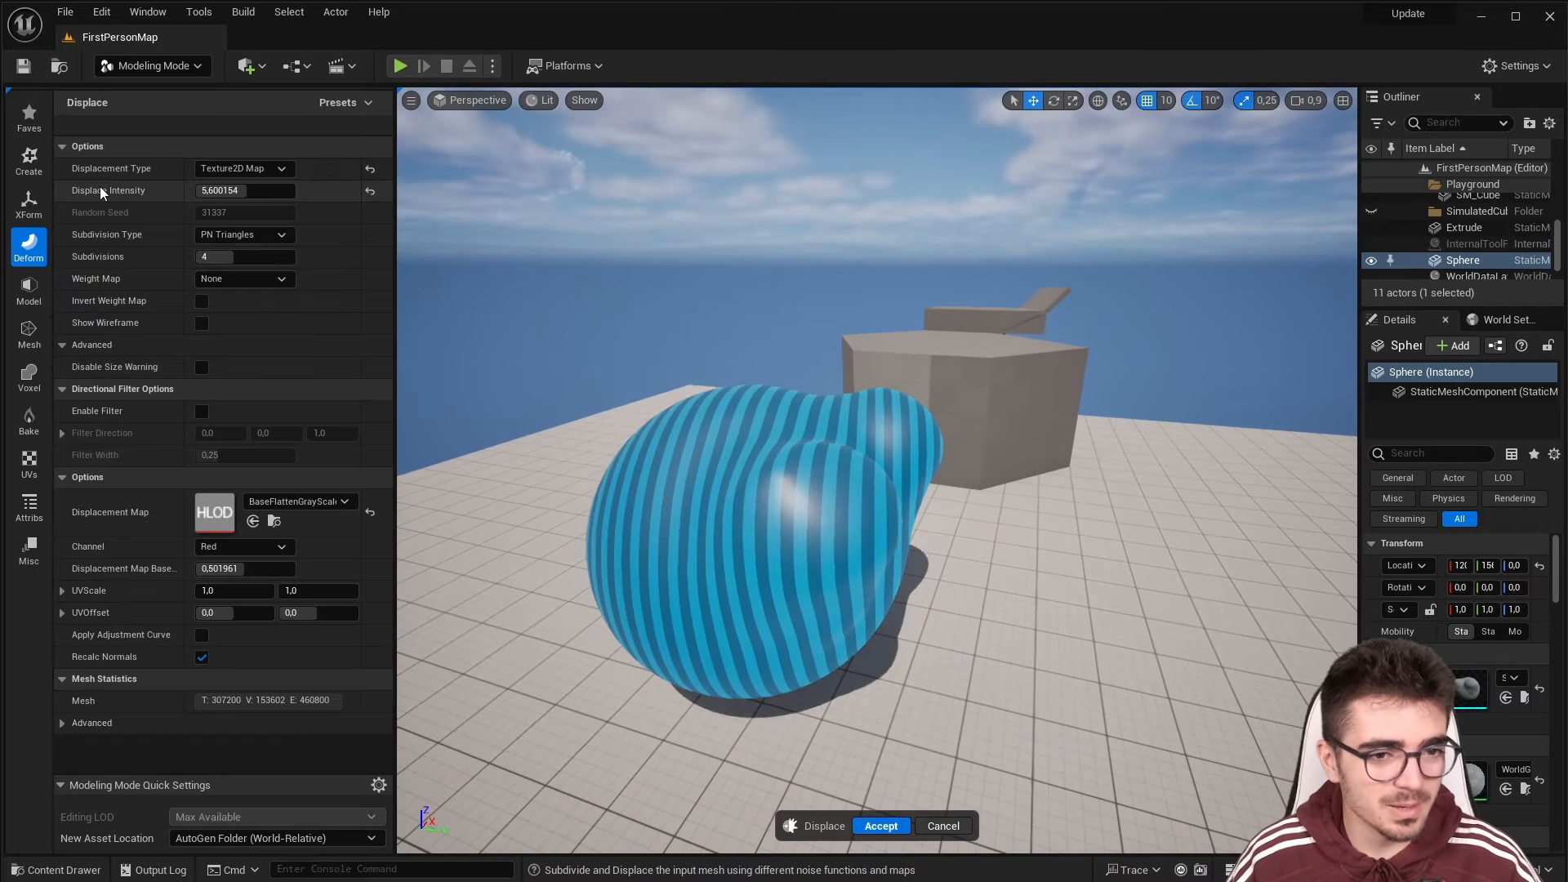
scroll(718, 380, "down", 2)
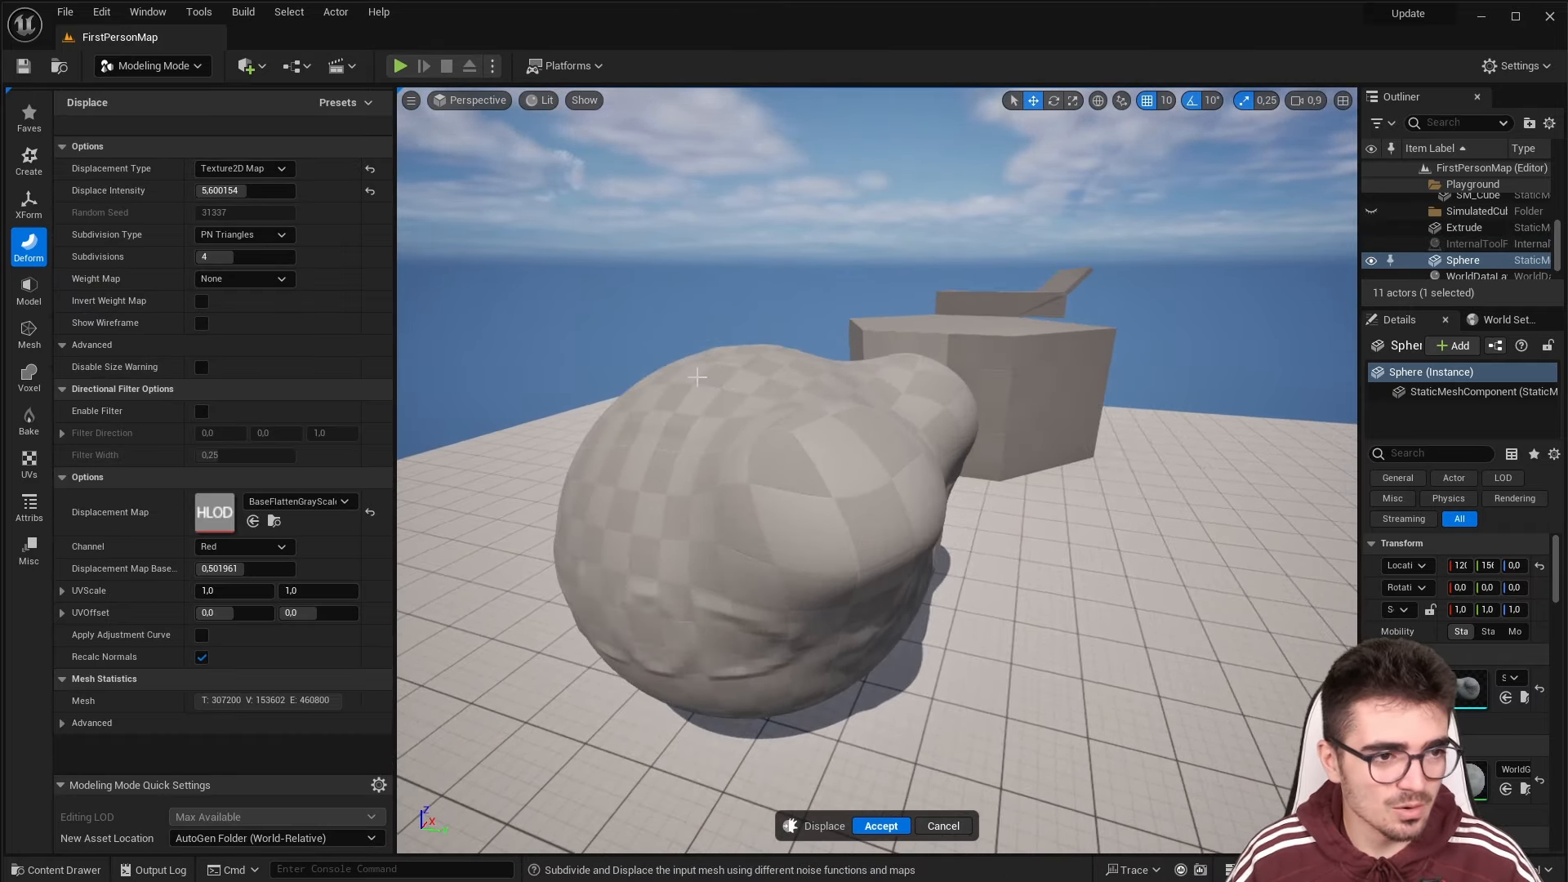
left_click(237, 168)
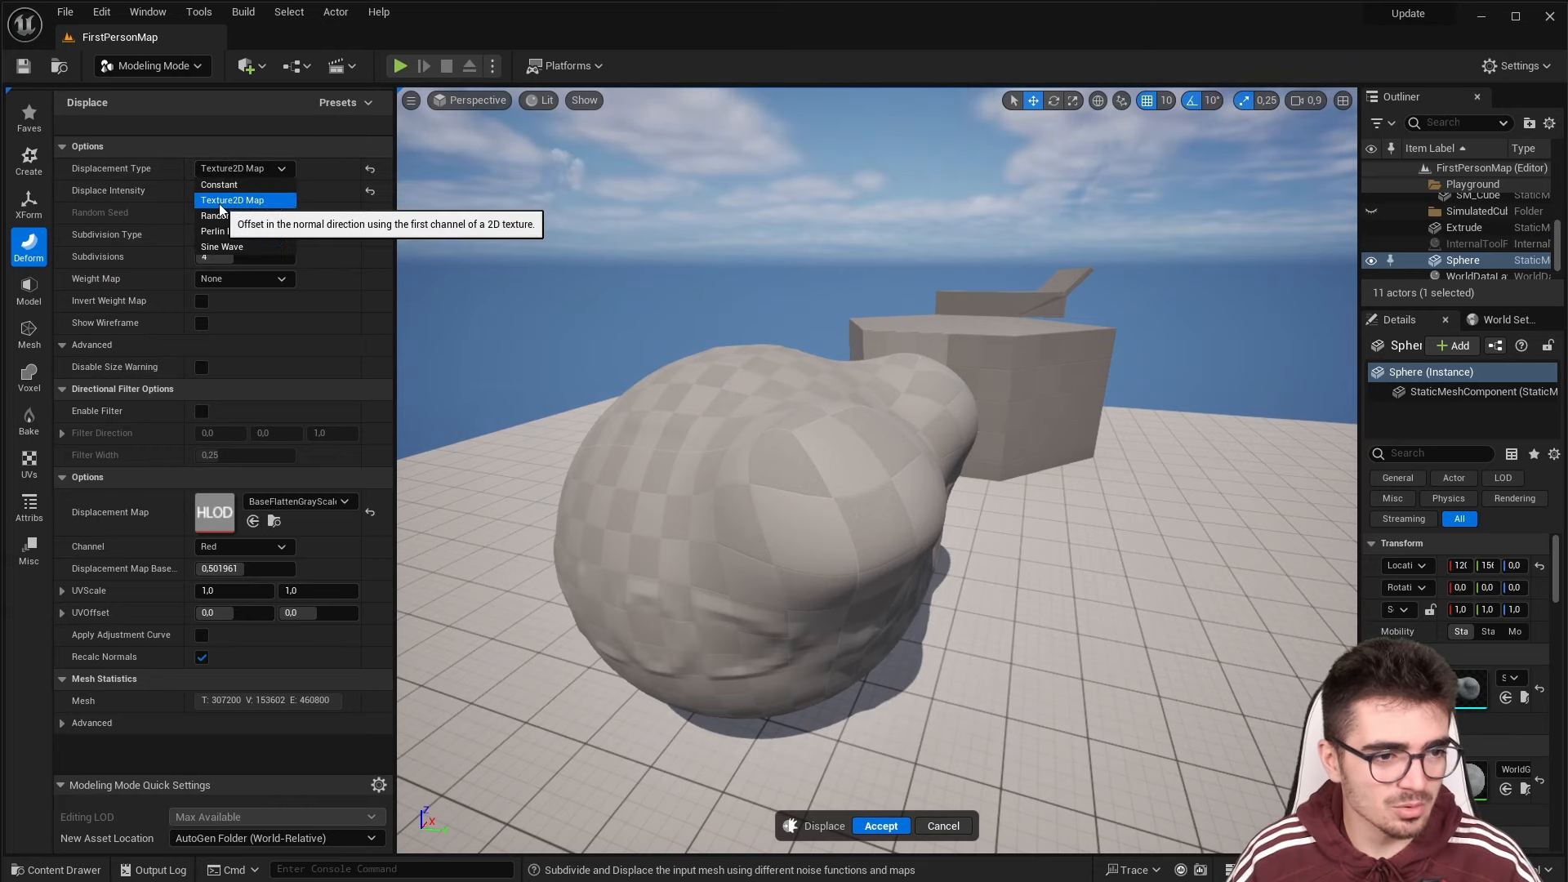
left_click(214, 512)
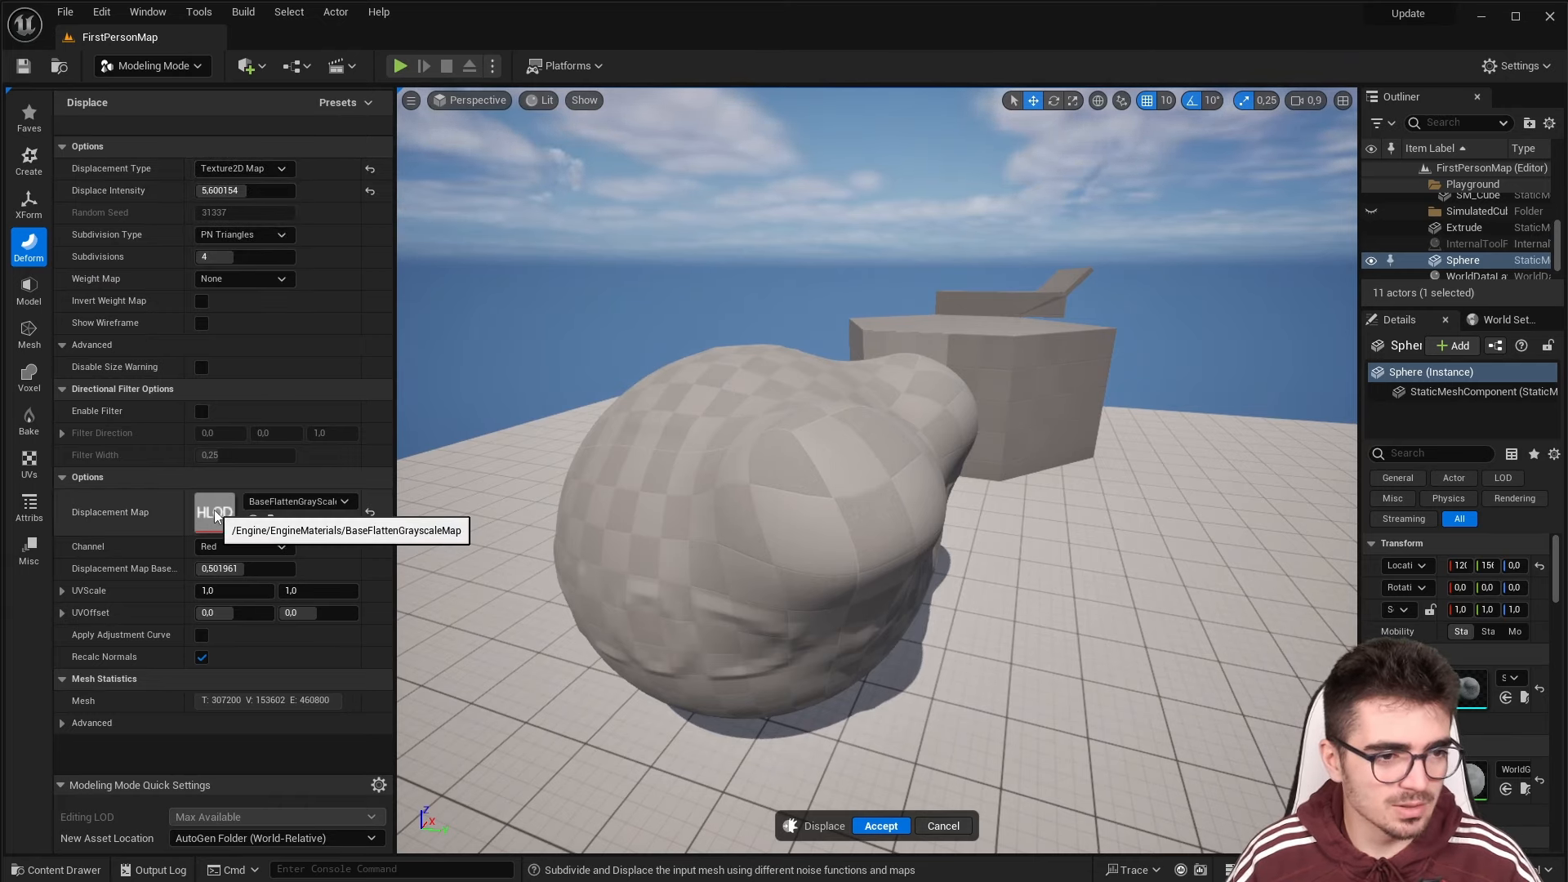
left_click(269, 501)
left_click(163, 515)
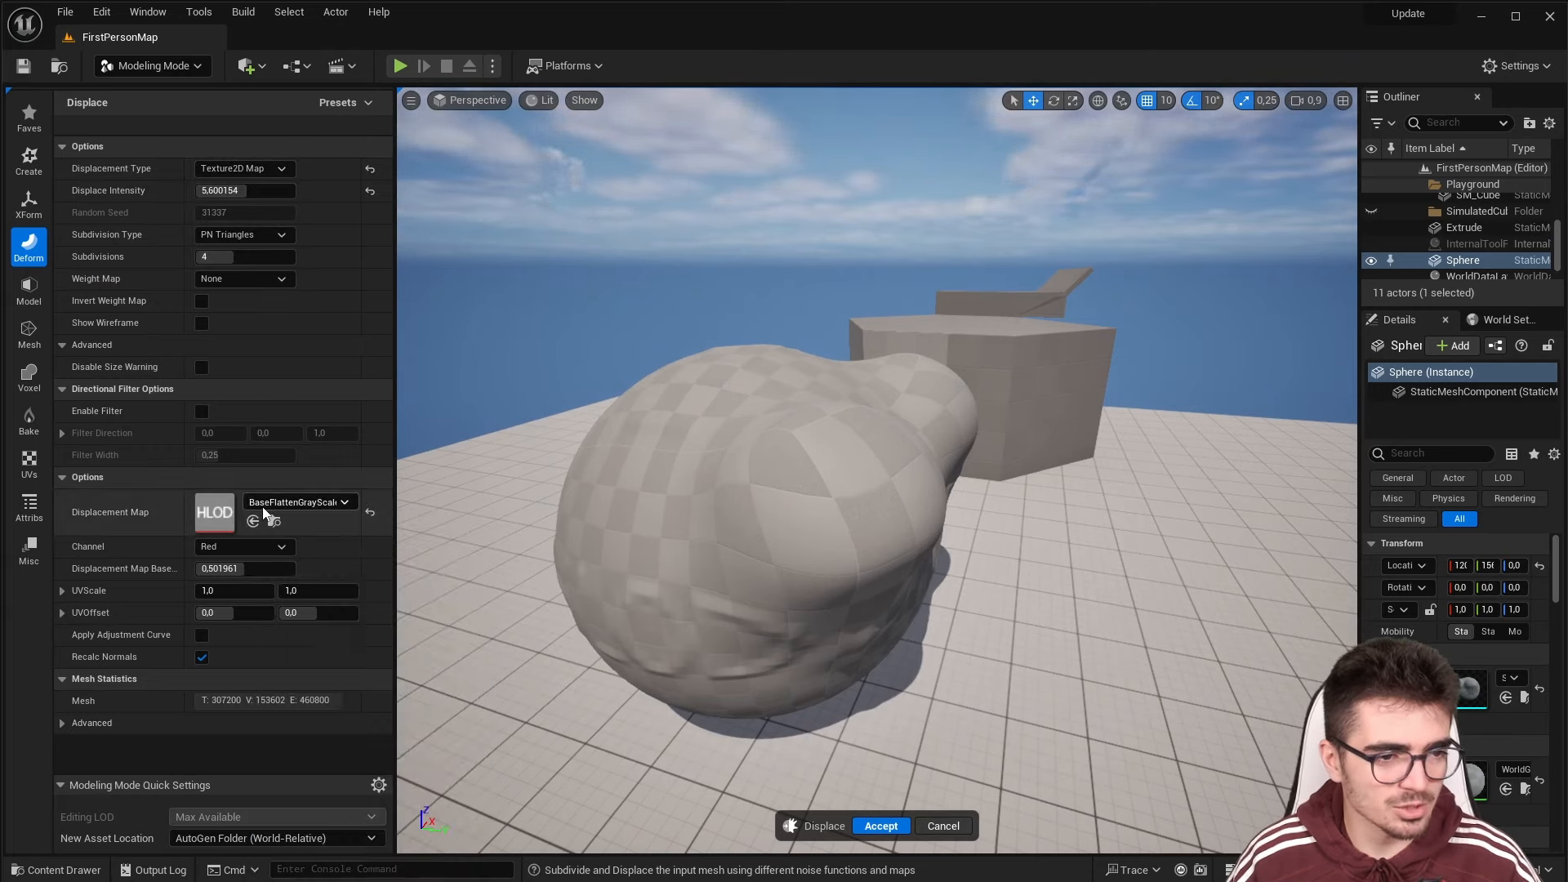
left_click(245, 168)
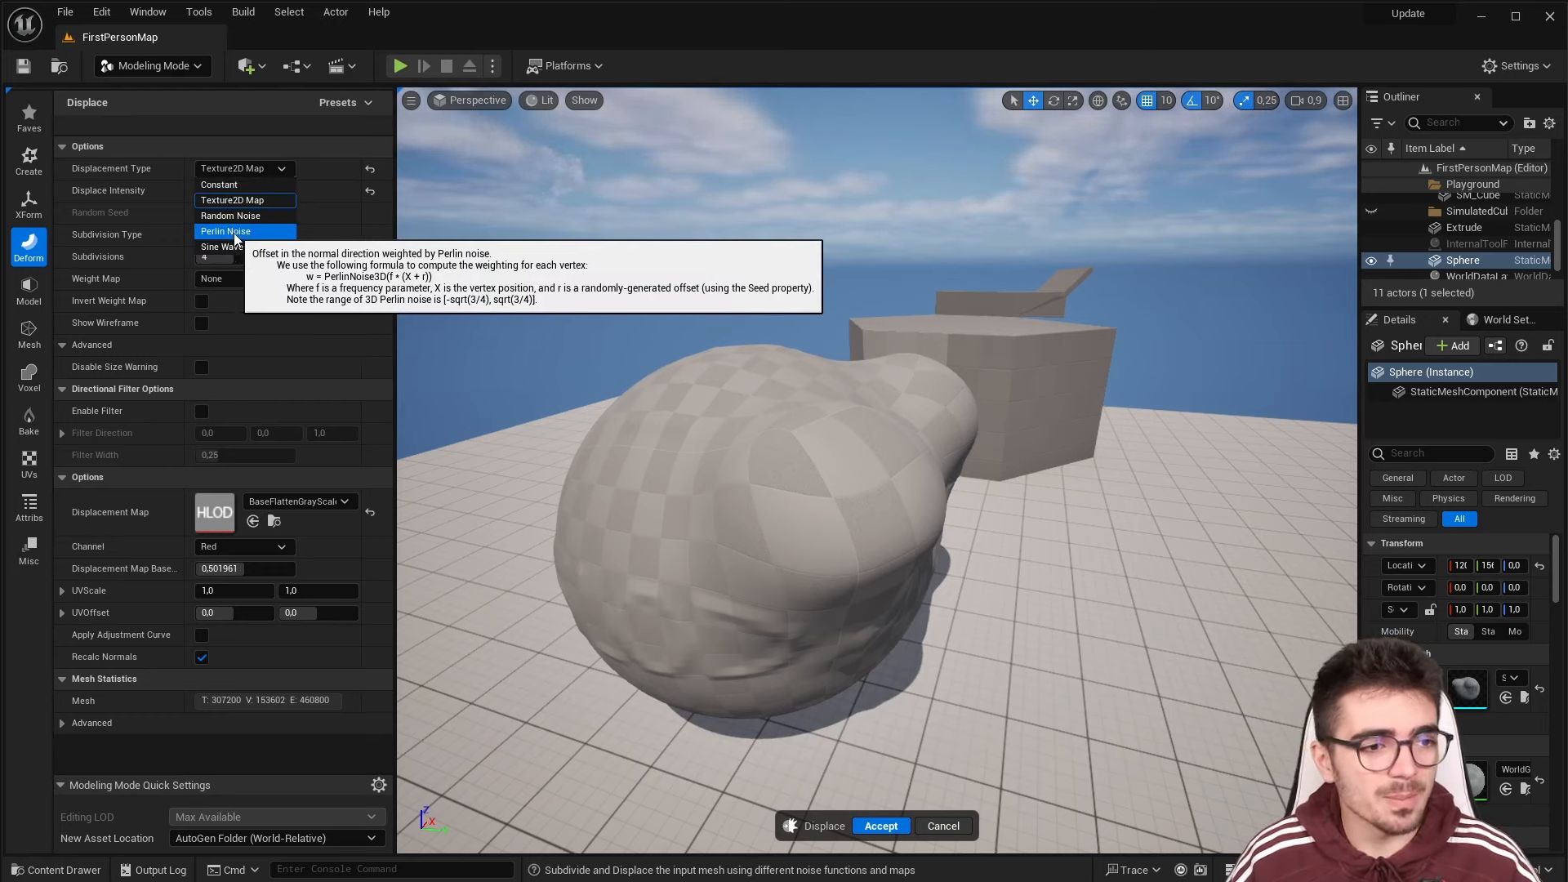
left_click(230, 233)
right_click_drag(563, 412, 489, 355)
key("s")
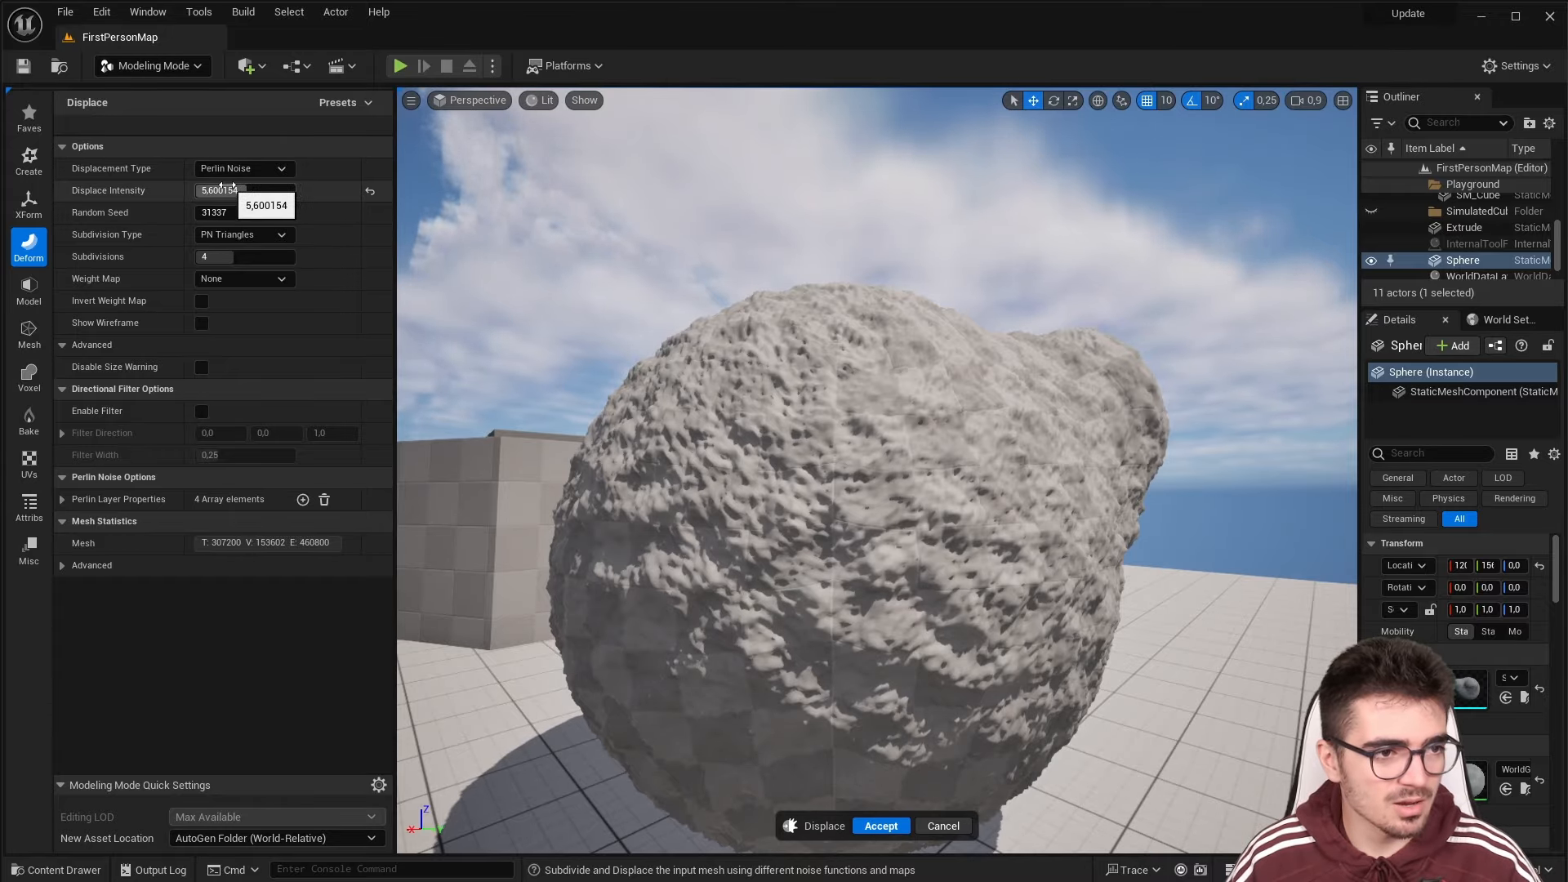
Raise the sphere's displace intensity to about 23.2 and accept the displacement
left_click_drag(254, 189, 697, 272)
right_click_drag(883, 373, 886, 381)
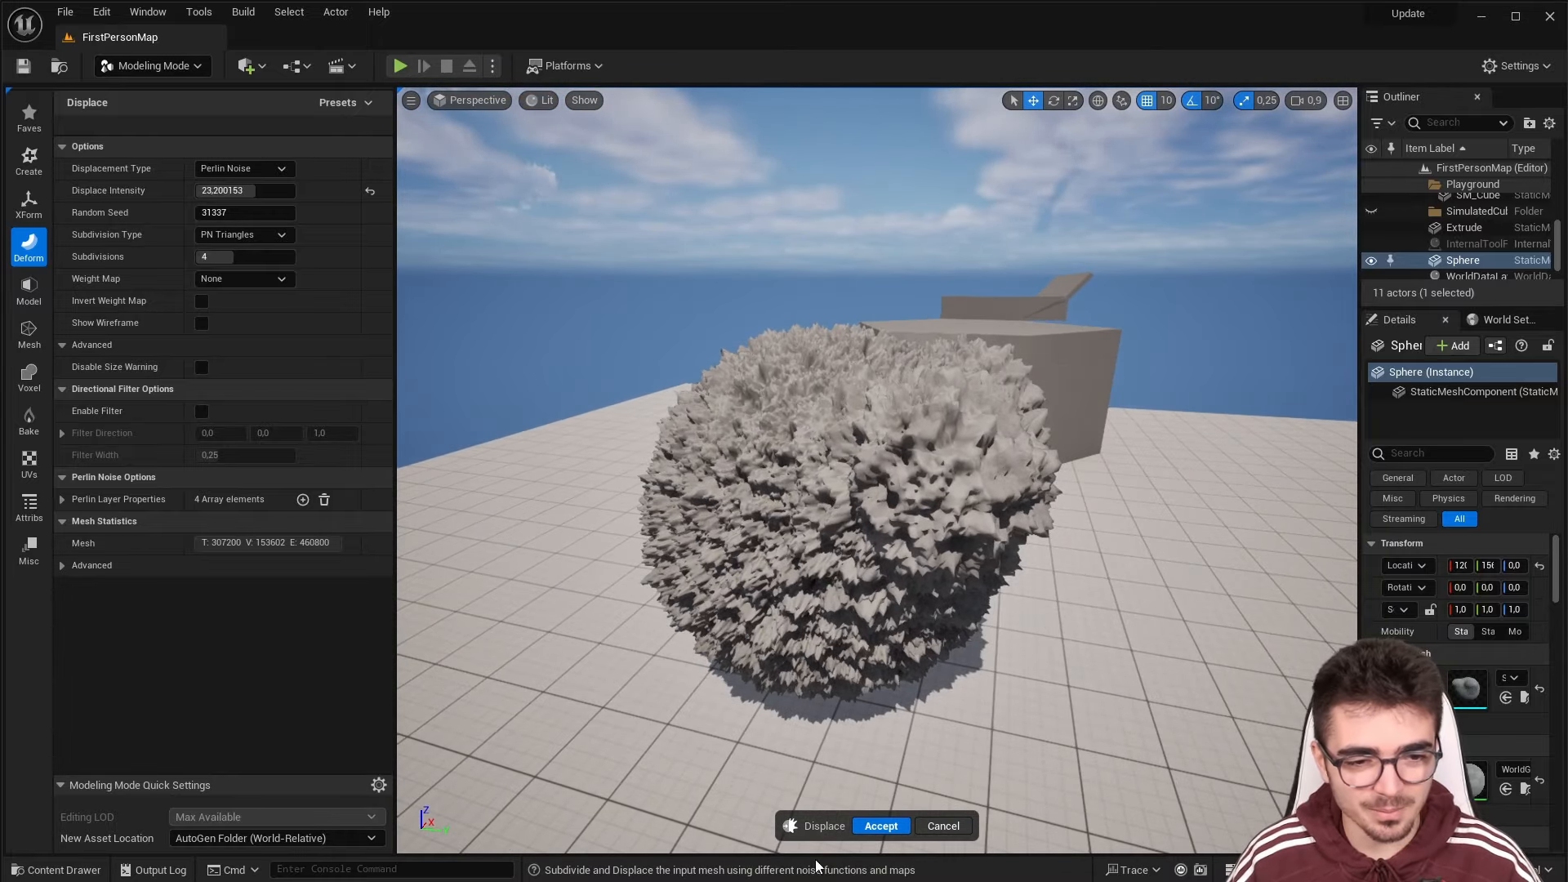
left_click(881, 826)
Try mirroring the displaced sphere across a vertical plane beside it in Mirror and Append mode, then cancel
right_click_drag(671, 432, 568, 394)
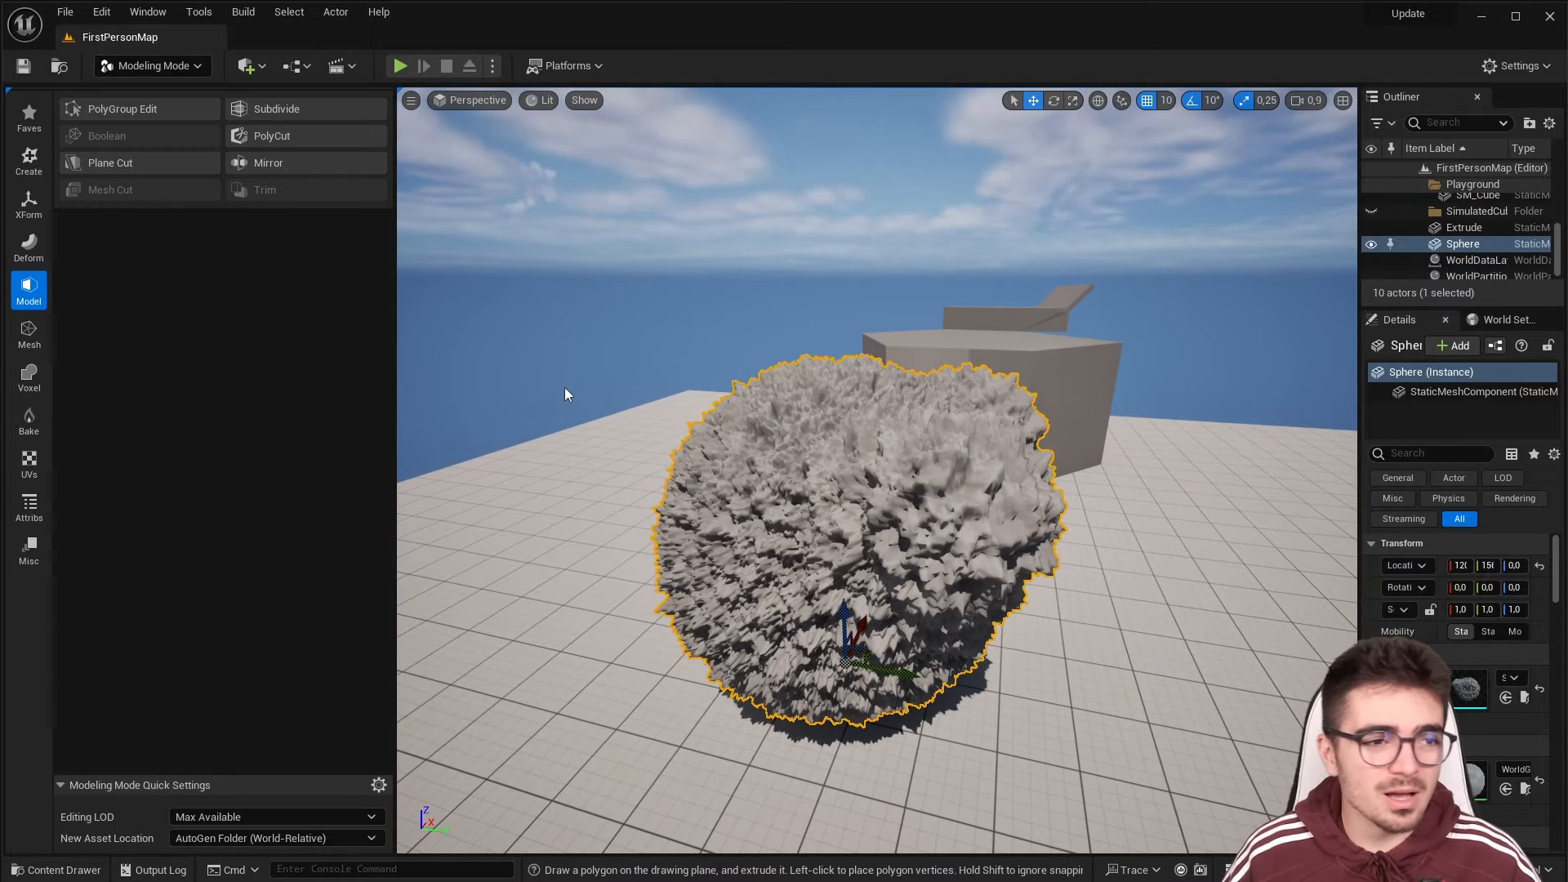
left_click(269, 162)
scroll(757, 446, "up", 3)
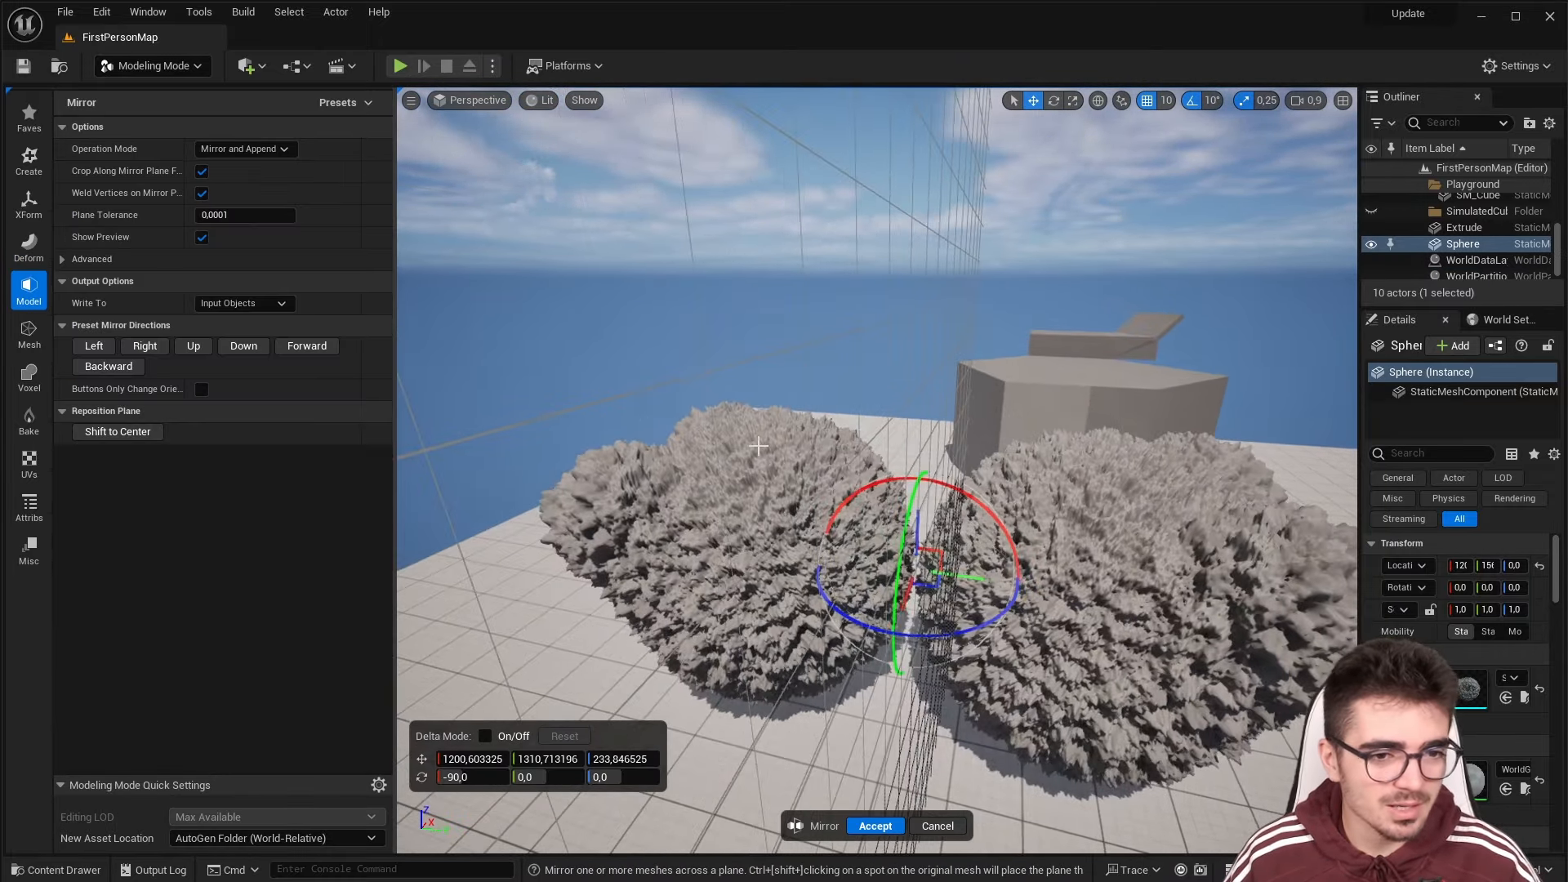
left_click_drag(948, 641, 454, 524)
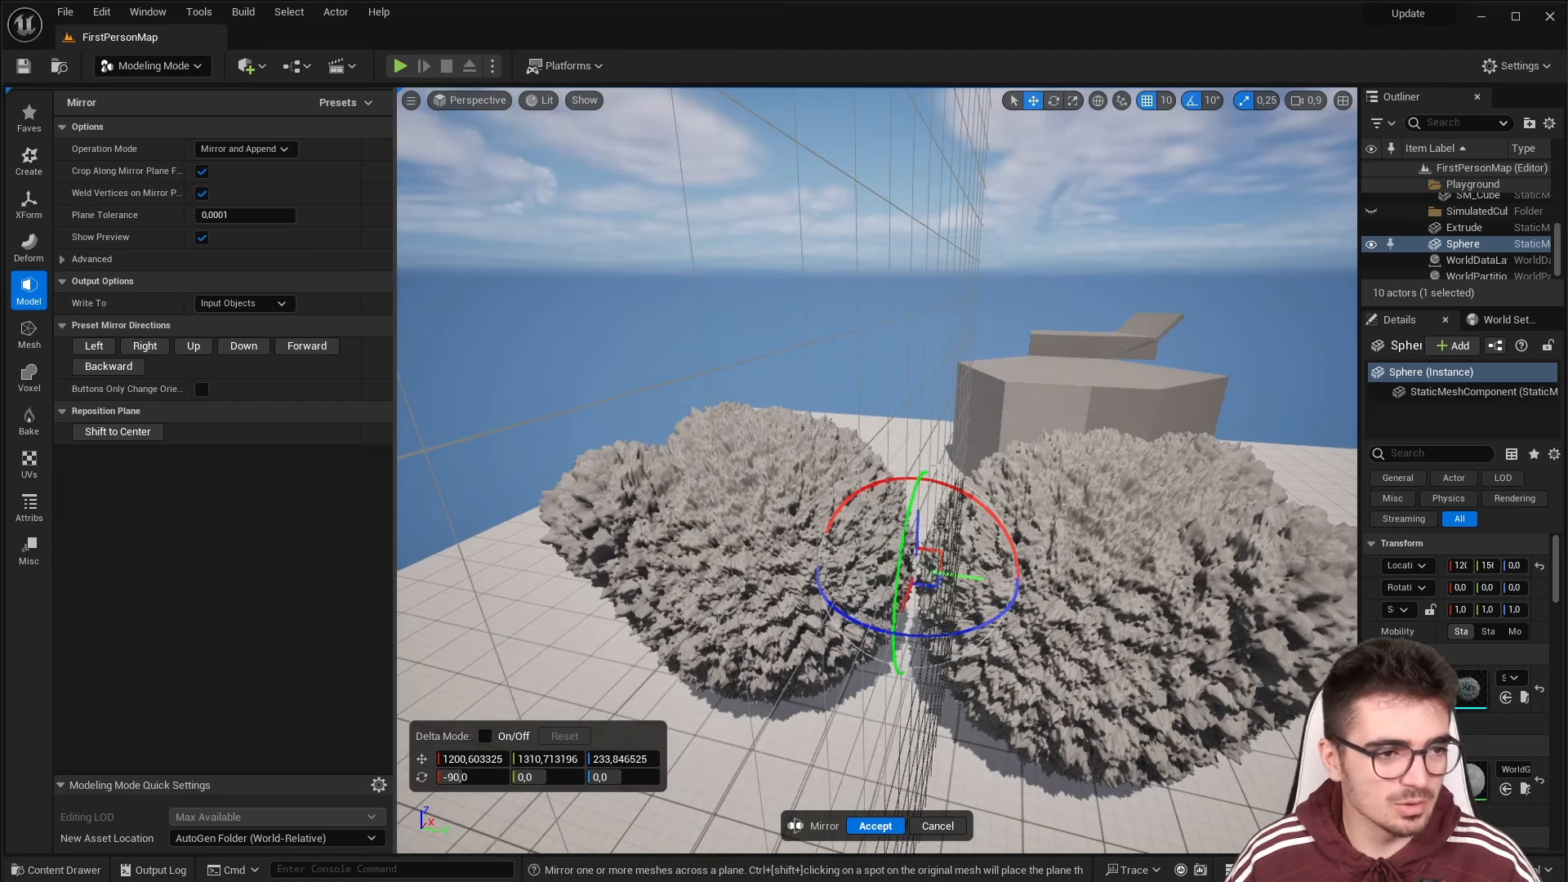
scroll(531, 589, "down", 2)
key("Escape")
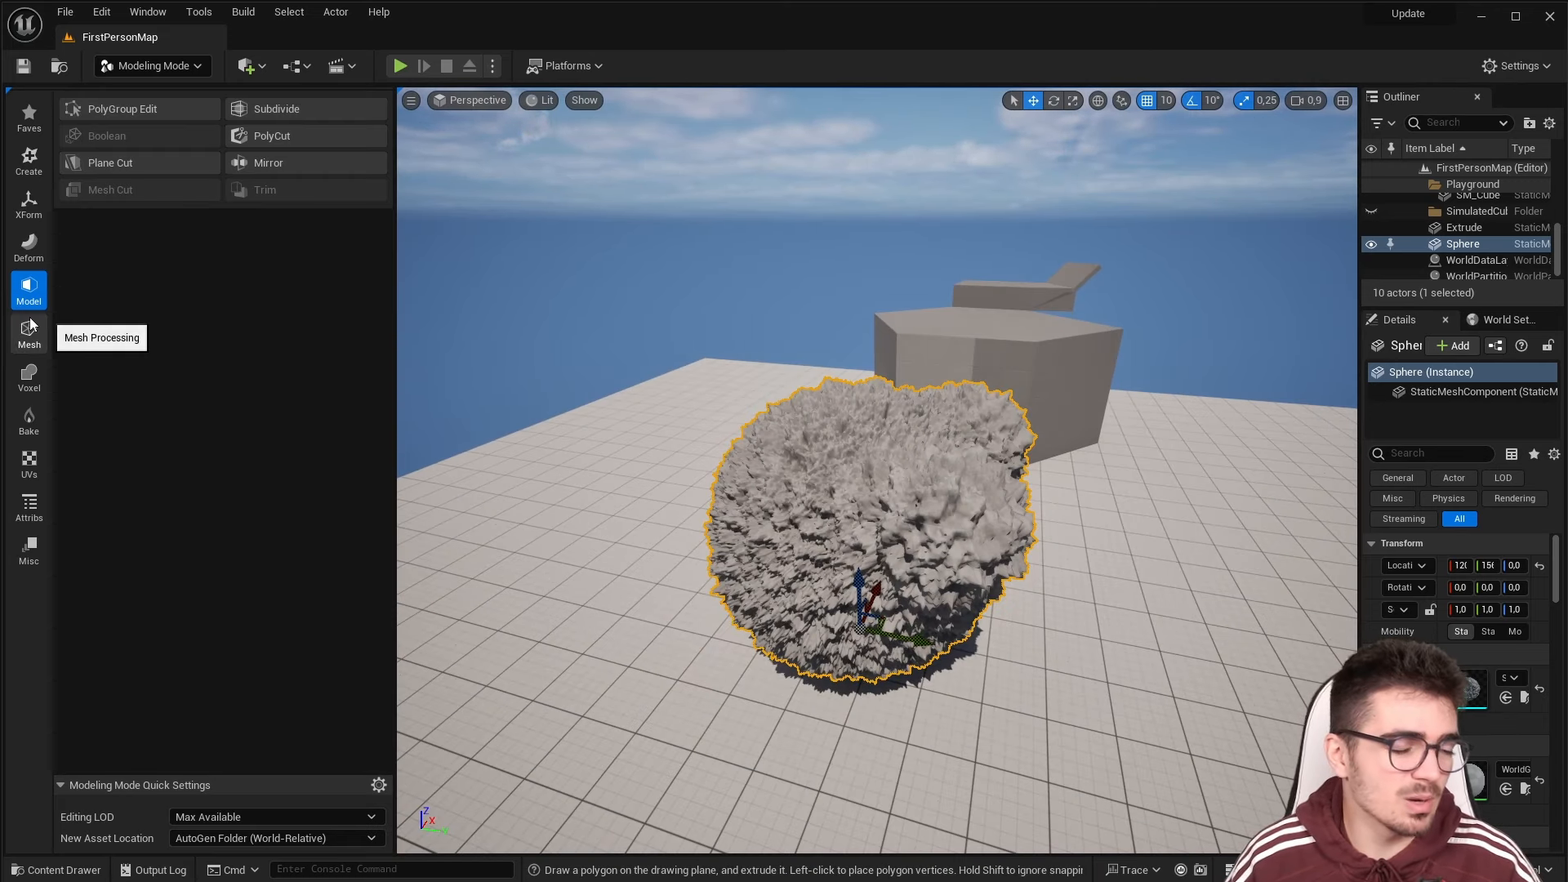
Try AutoUV with the Patch Builder method on the displaced sphere, inspect the checkerboard preview, and cancel
left_click(27, 461)
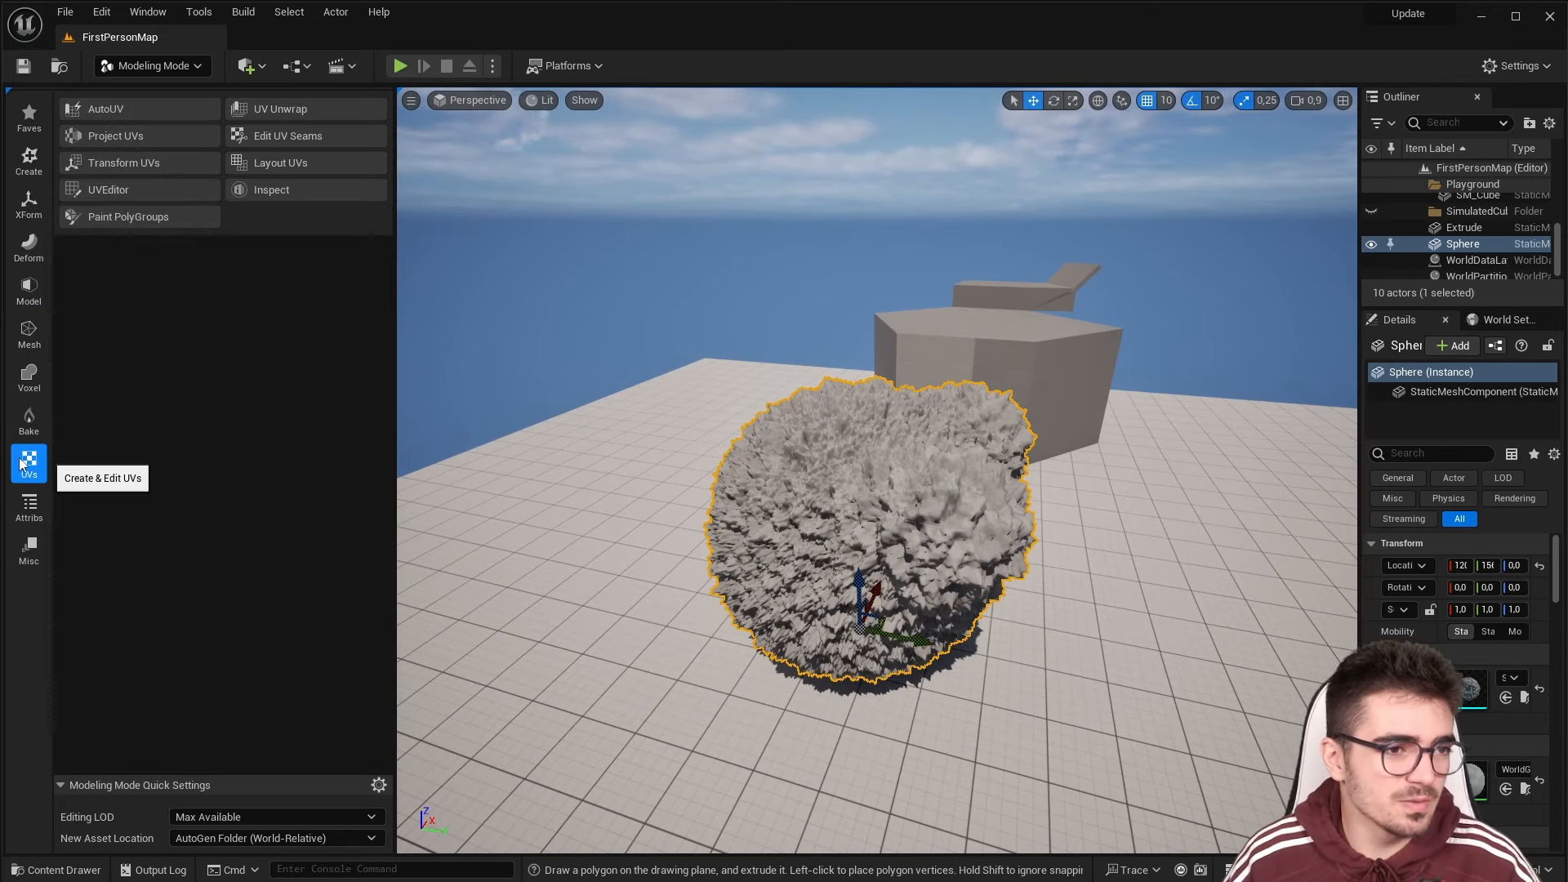
left_click(106, 113)
scroll(1008, 501, "up", 5)
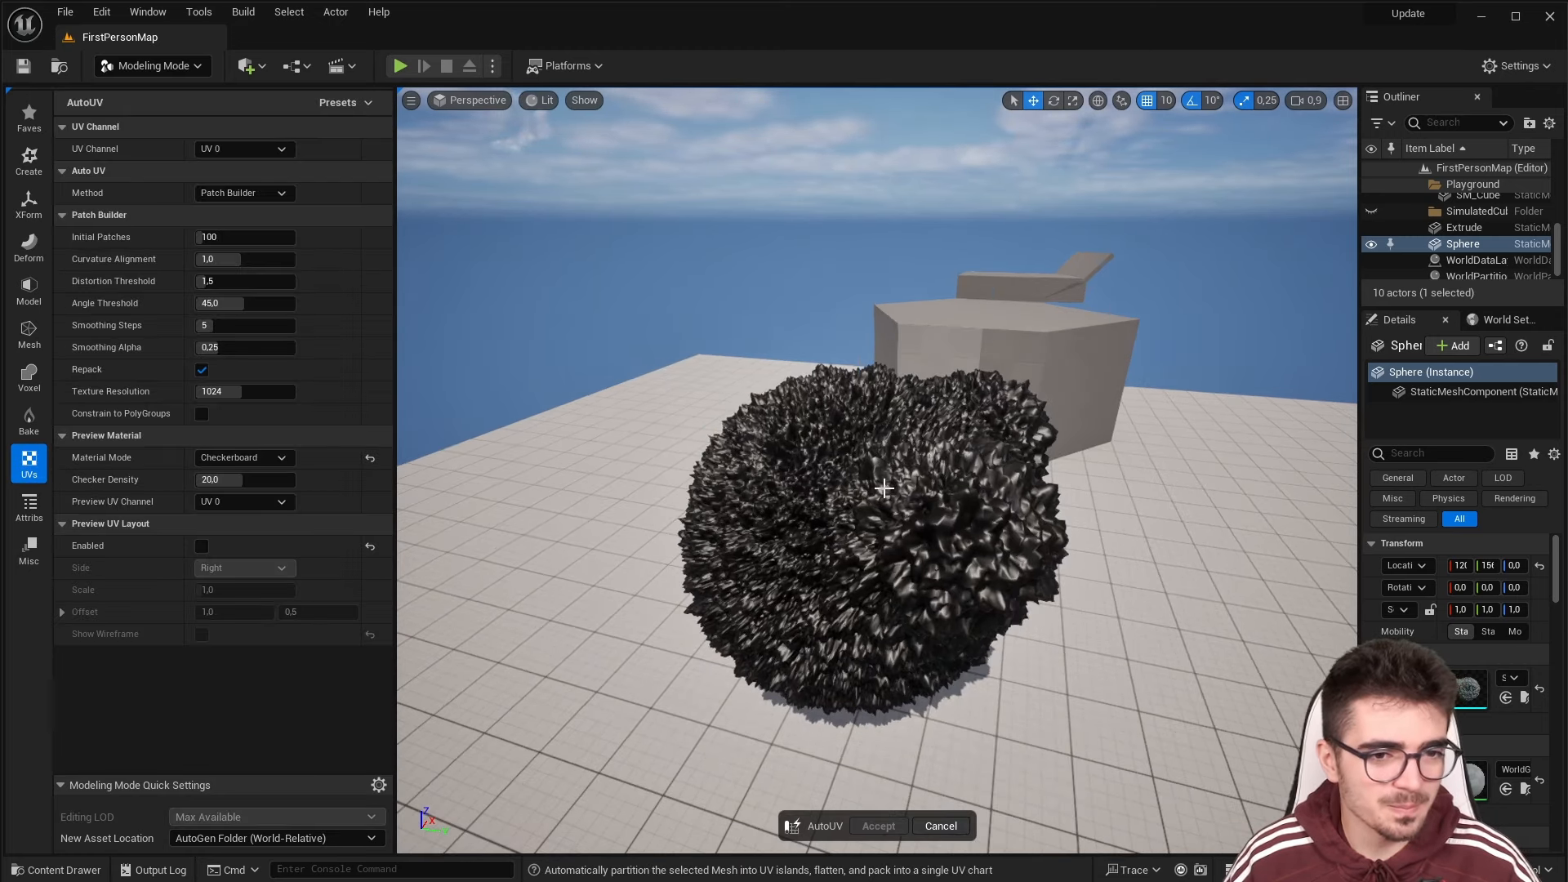
scroll(810, 642, "down", 1)
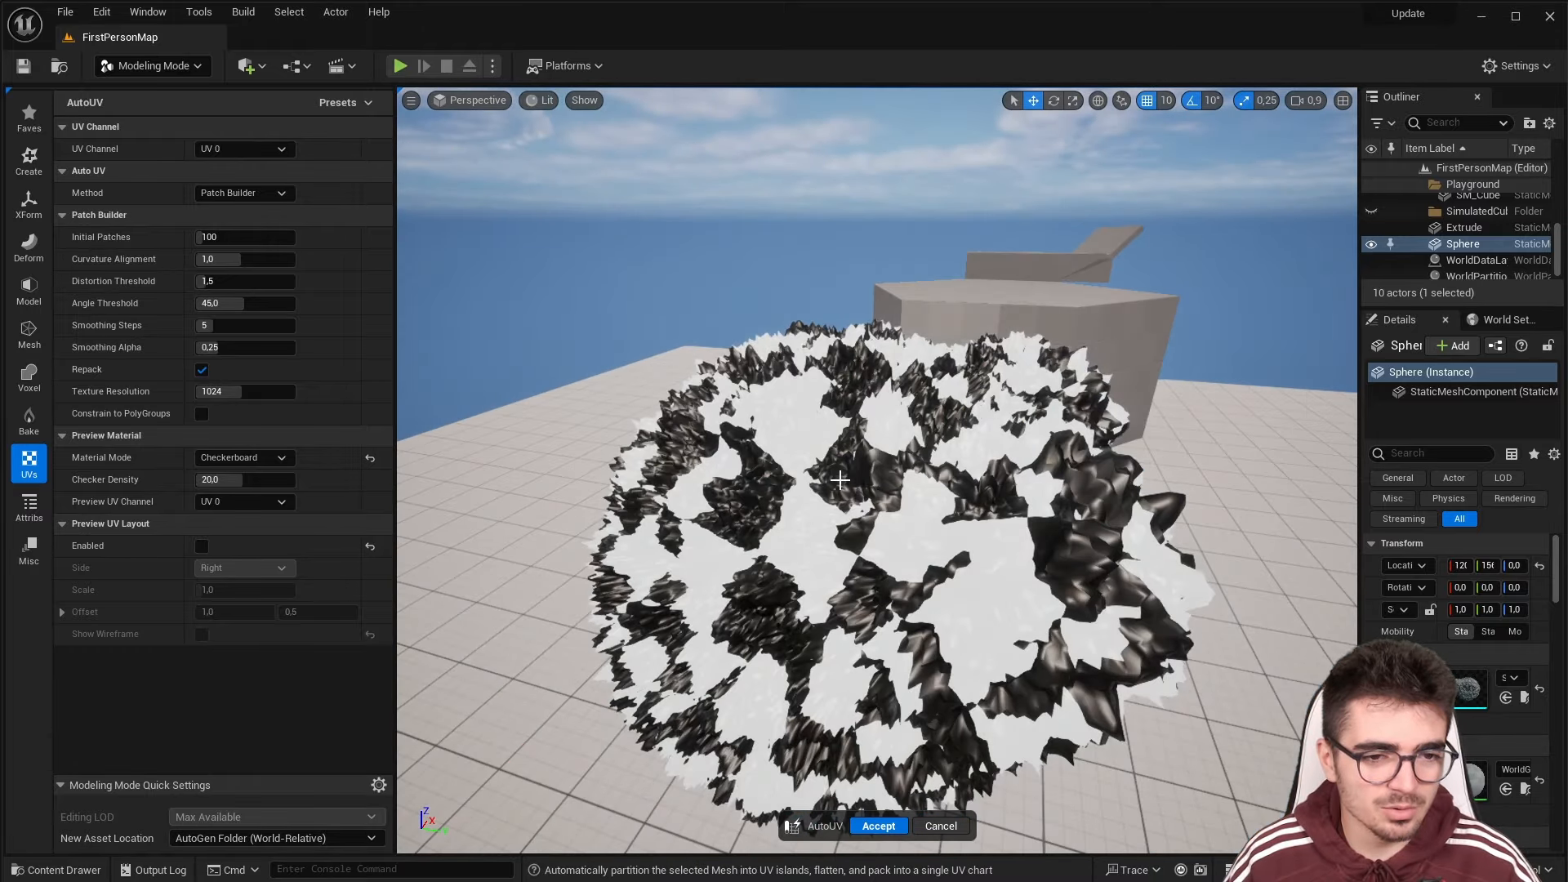
mouse_move(861, 515)
right_mouse_down()
mouse_move(931, 469)
mouse_move(923, 498)
mouse_move(875, 529)
right_mouse_up()
right_click_drag(924, 588, 945, 660)
left_click(936, 826)
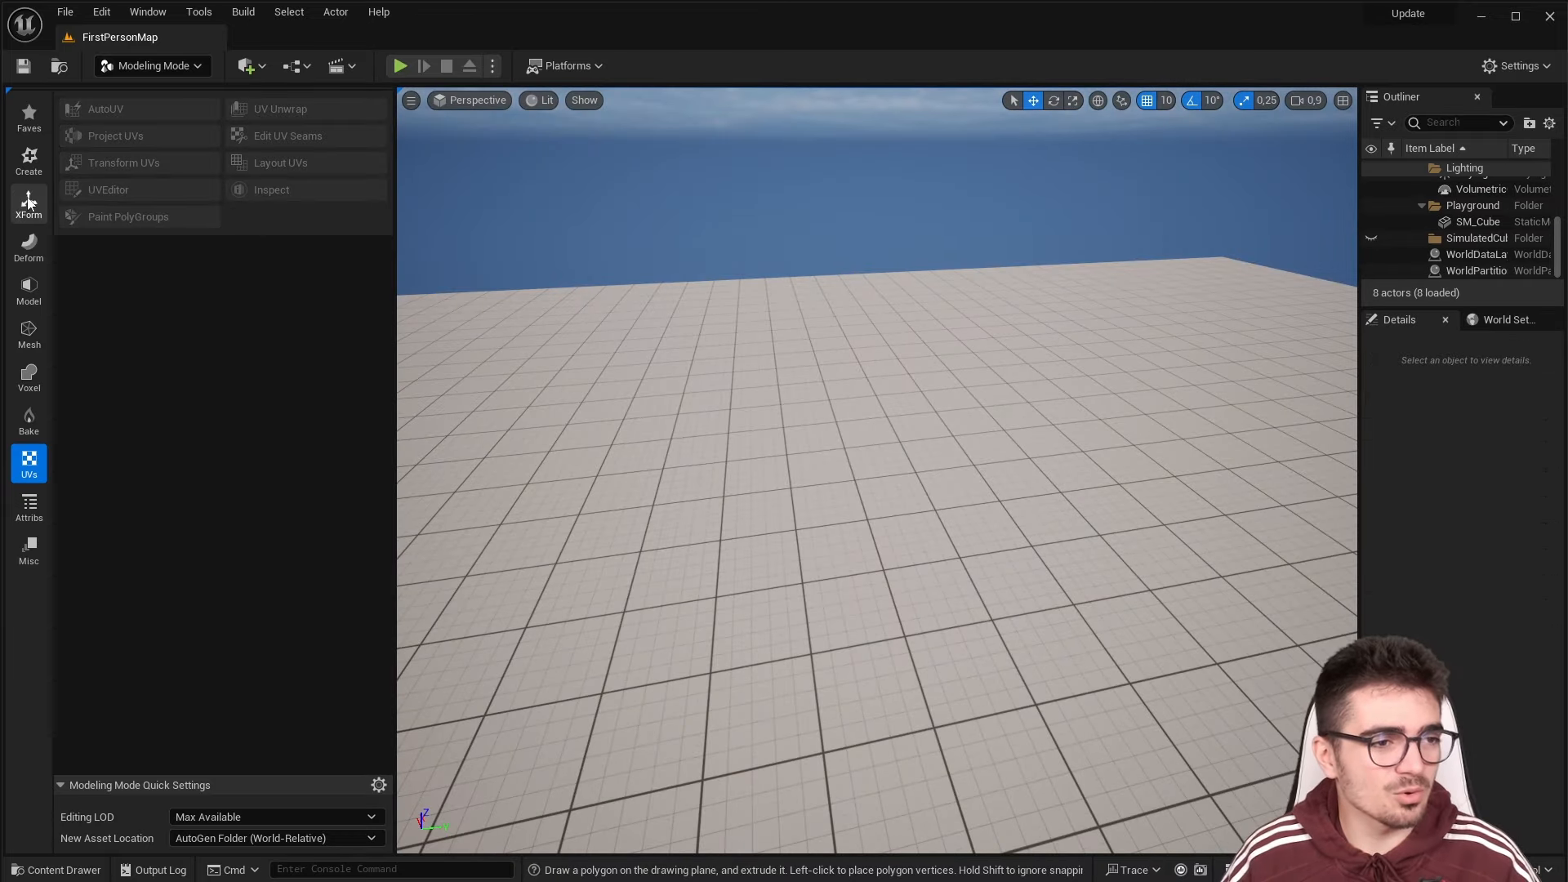
Use Extrude Polygon in Square draw mode to raise a block about 270 units high on the floor, and undo it
left_click(24, 167)
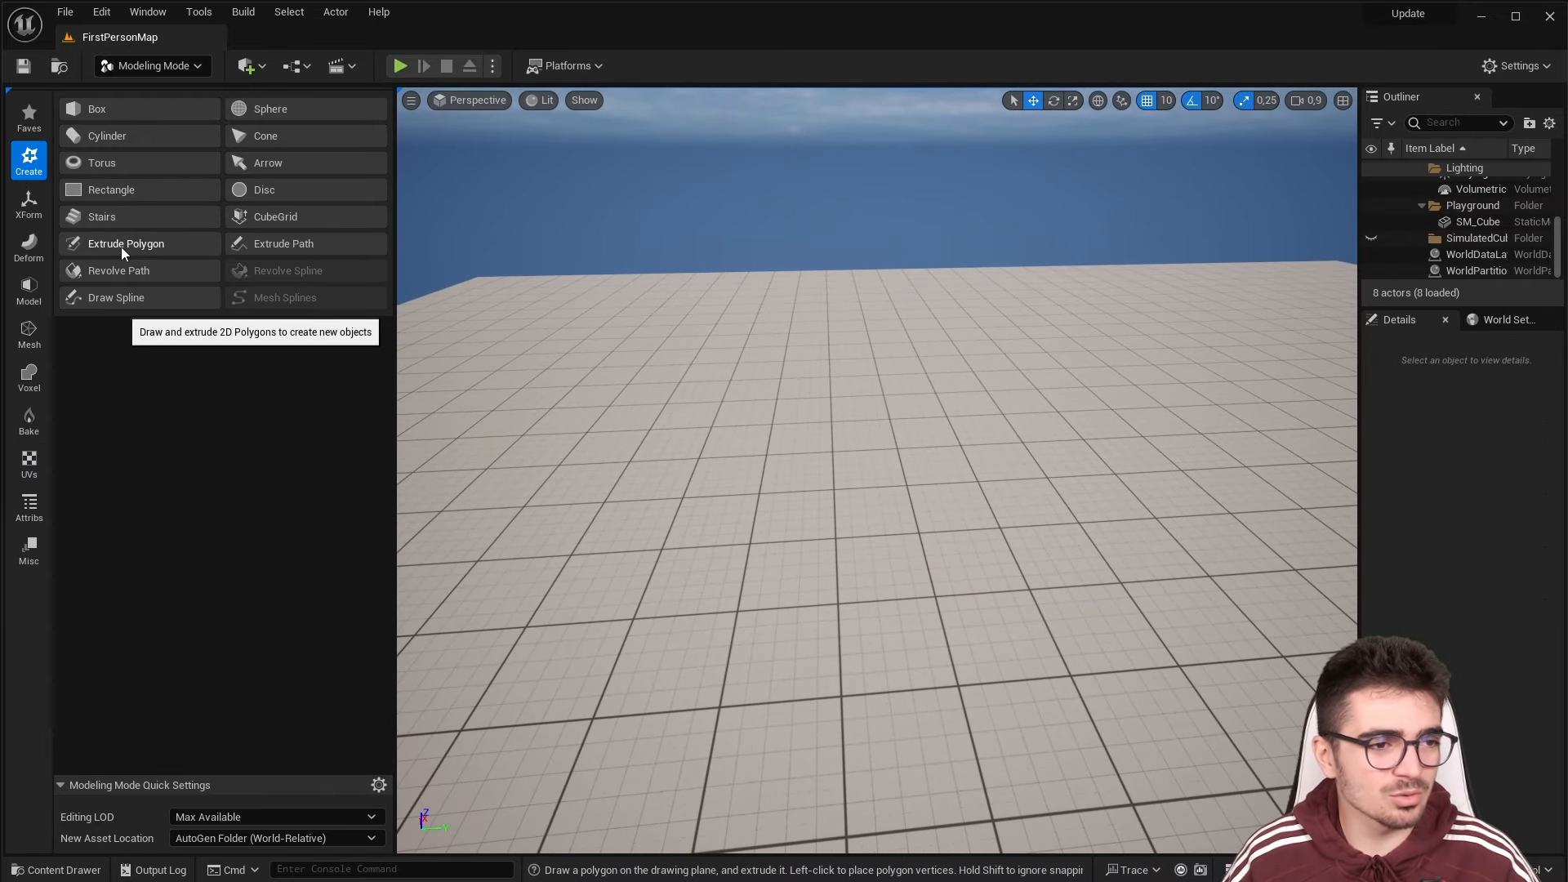
left_click(146, 248)
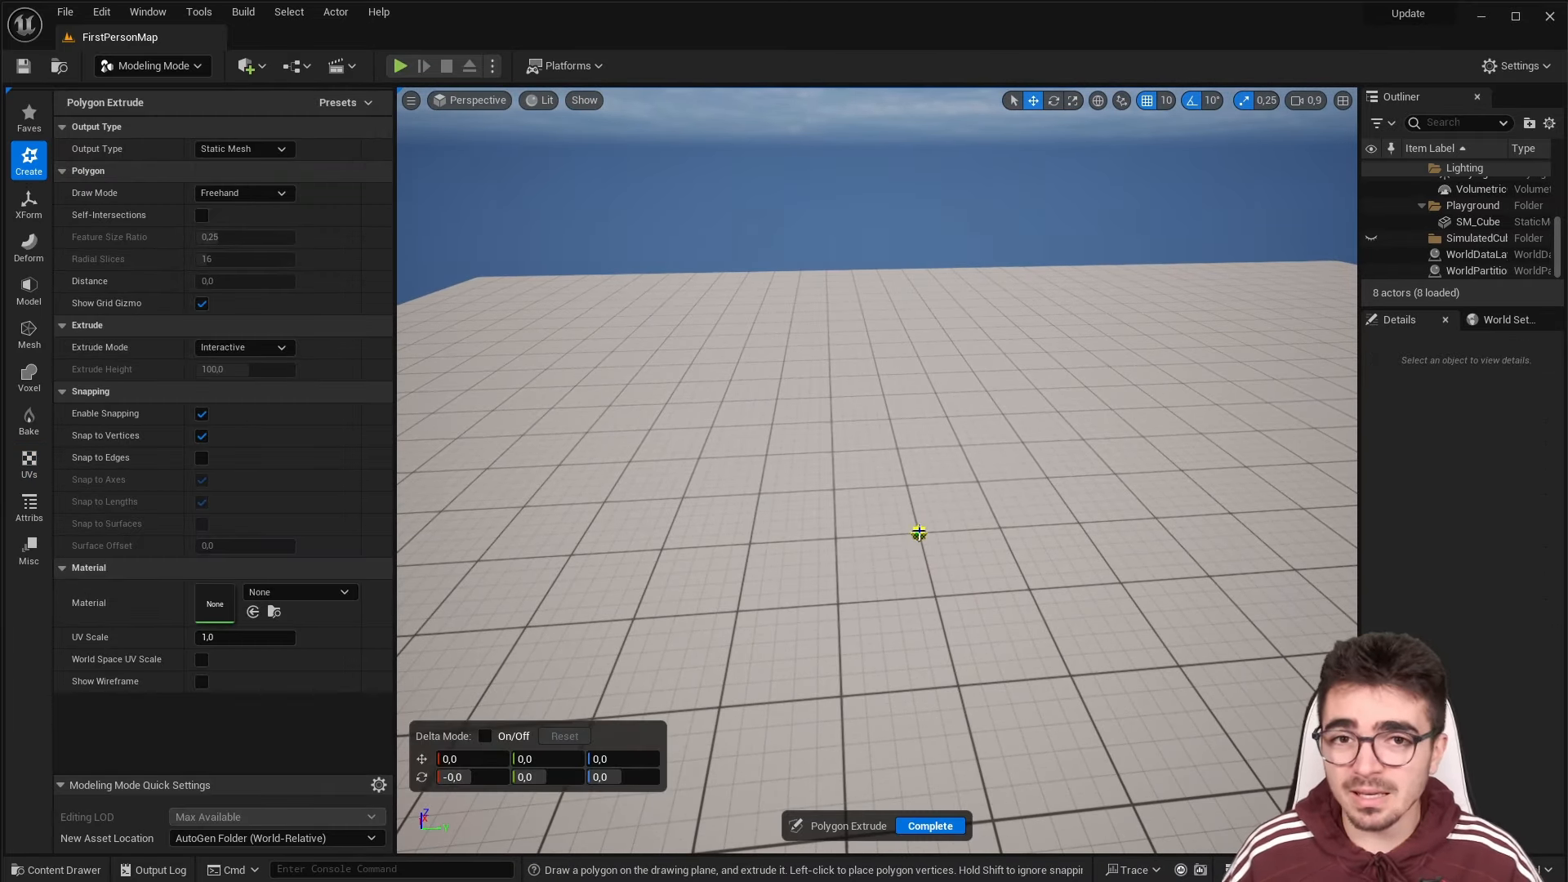
left_click(243, 193)
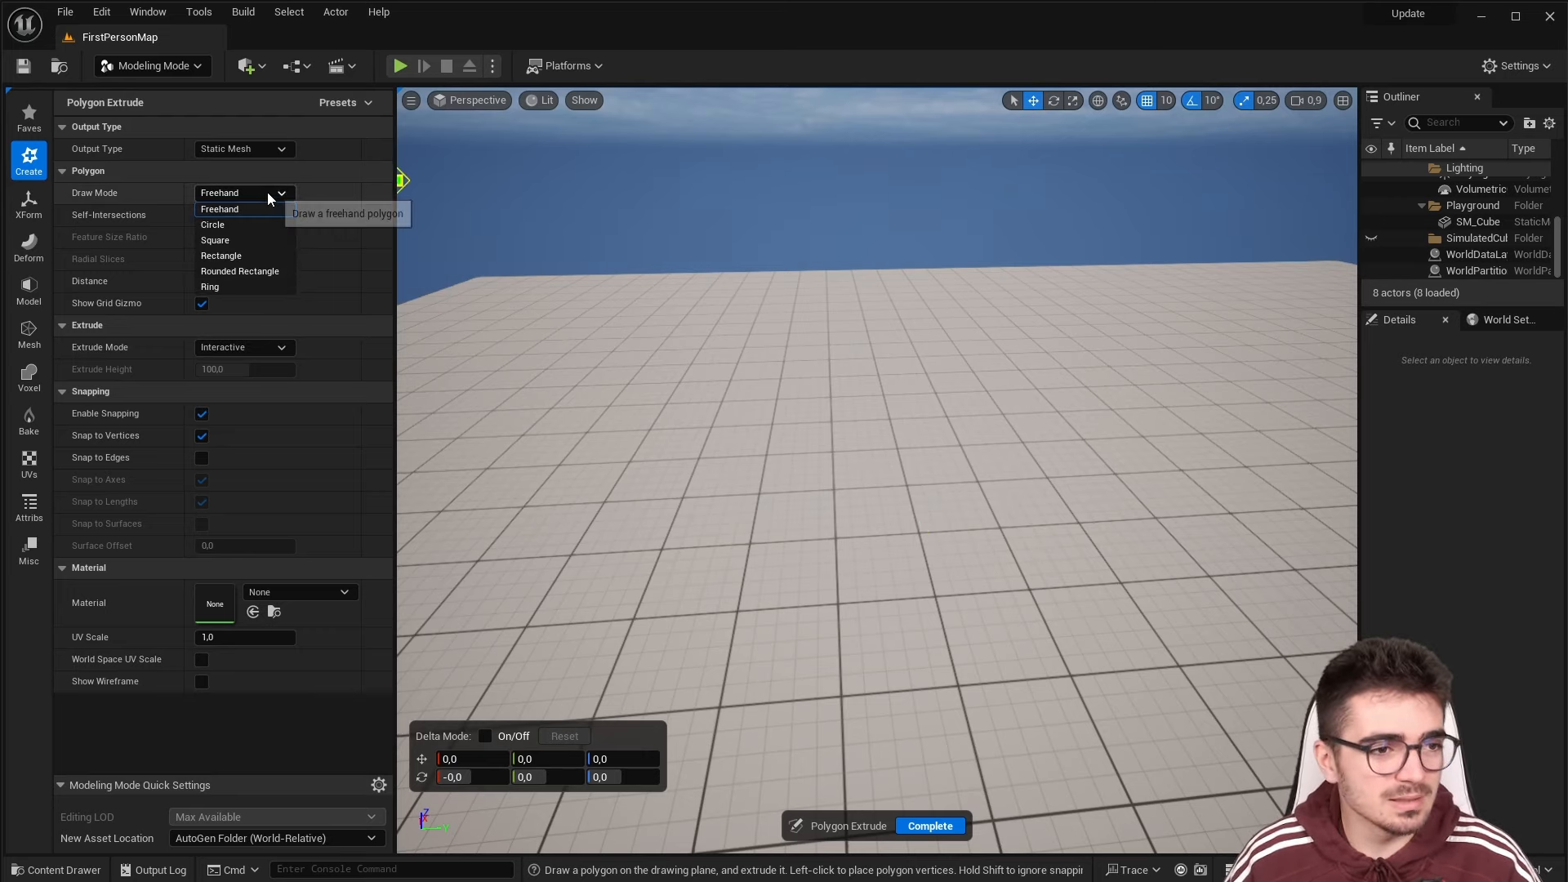
left_click(243, 241)
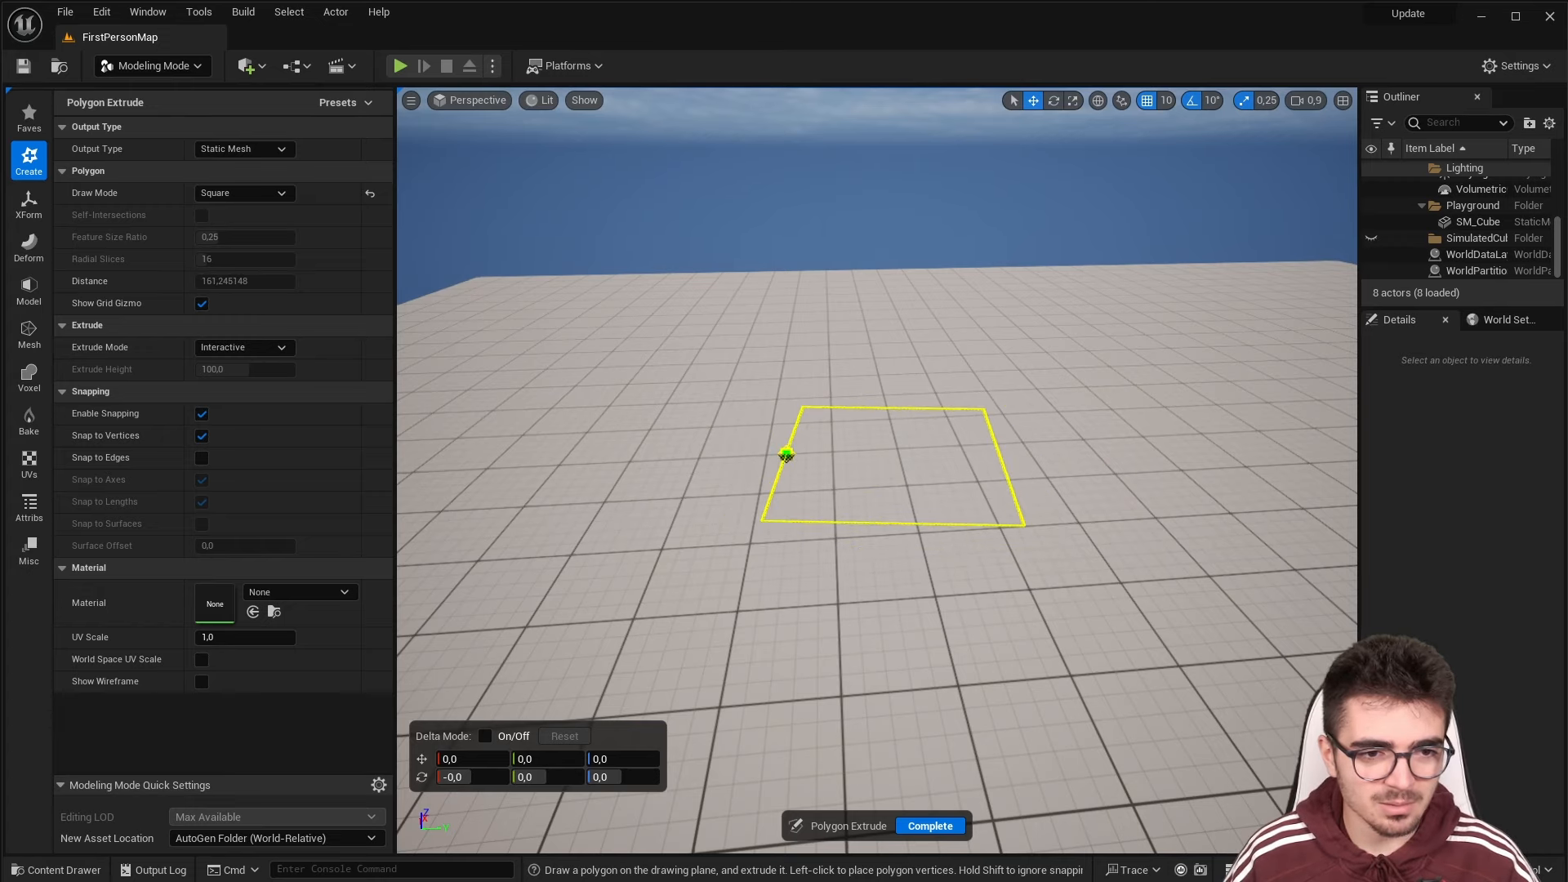
right_click(789, 454)
left_click(729, 418)
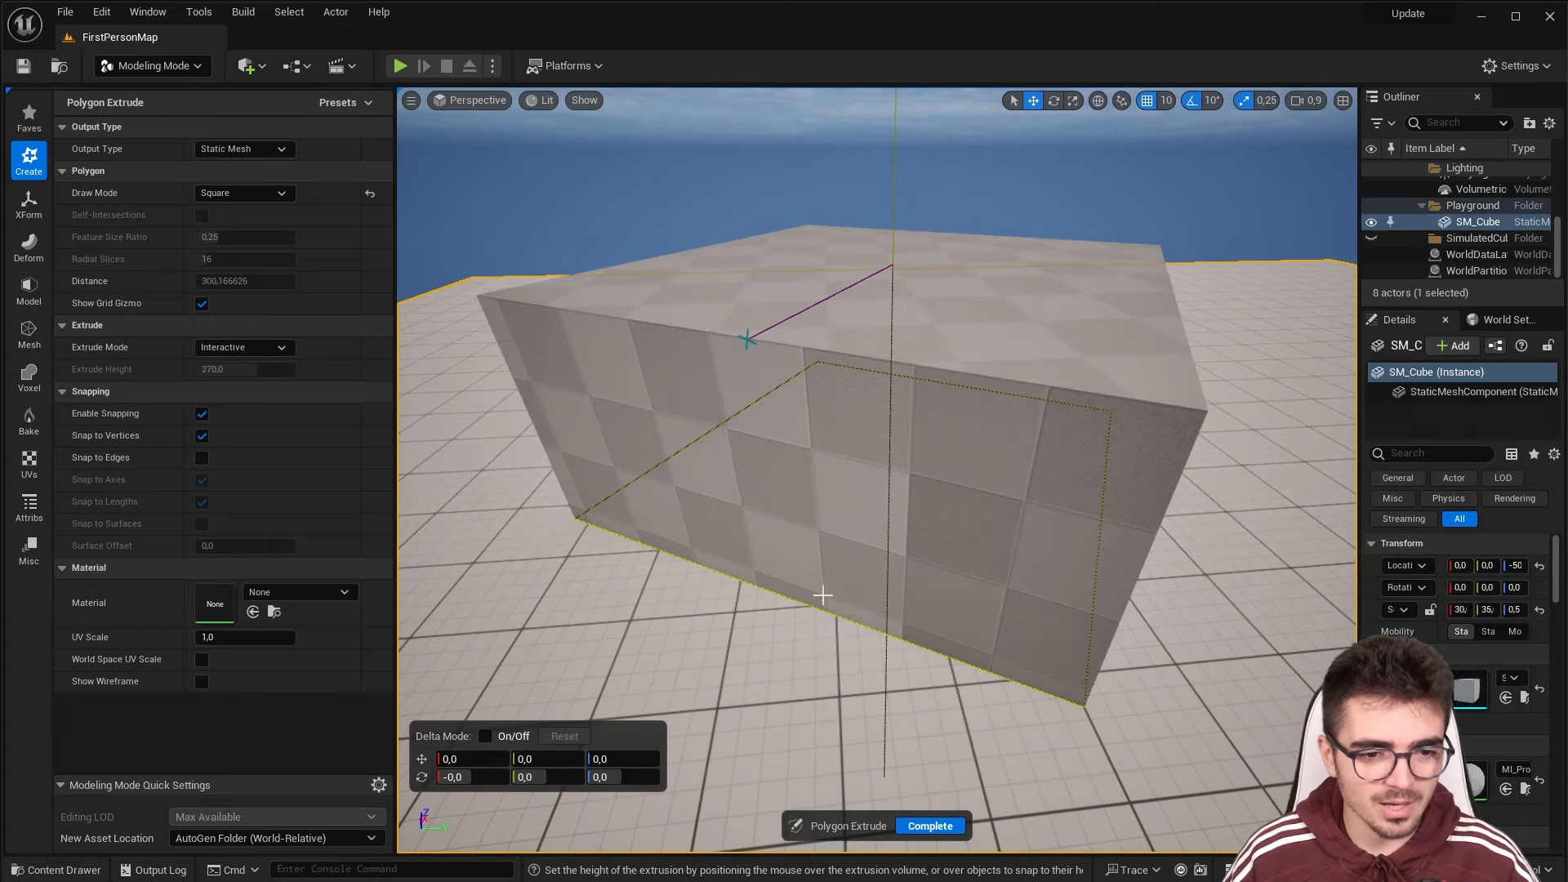
left_click(823, 595)
key("ctrl+z")
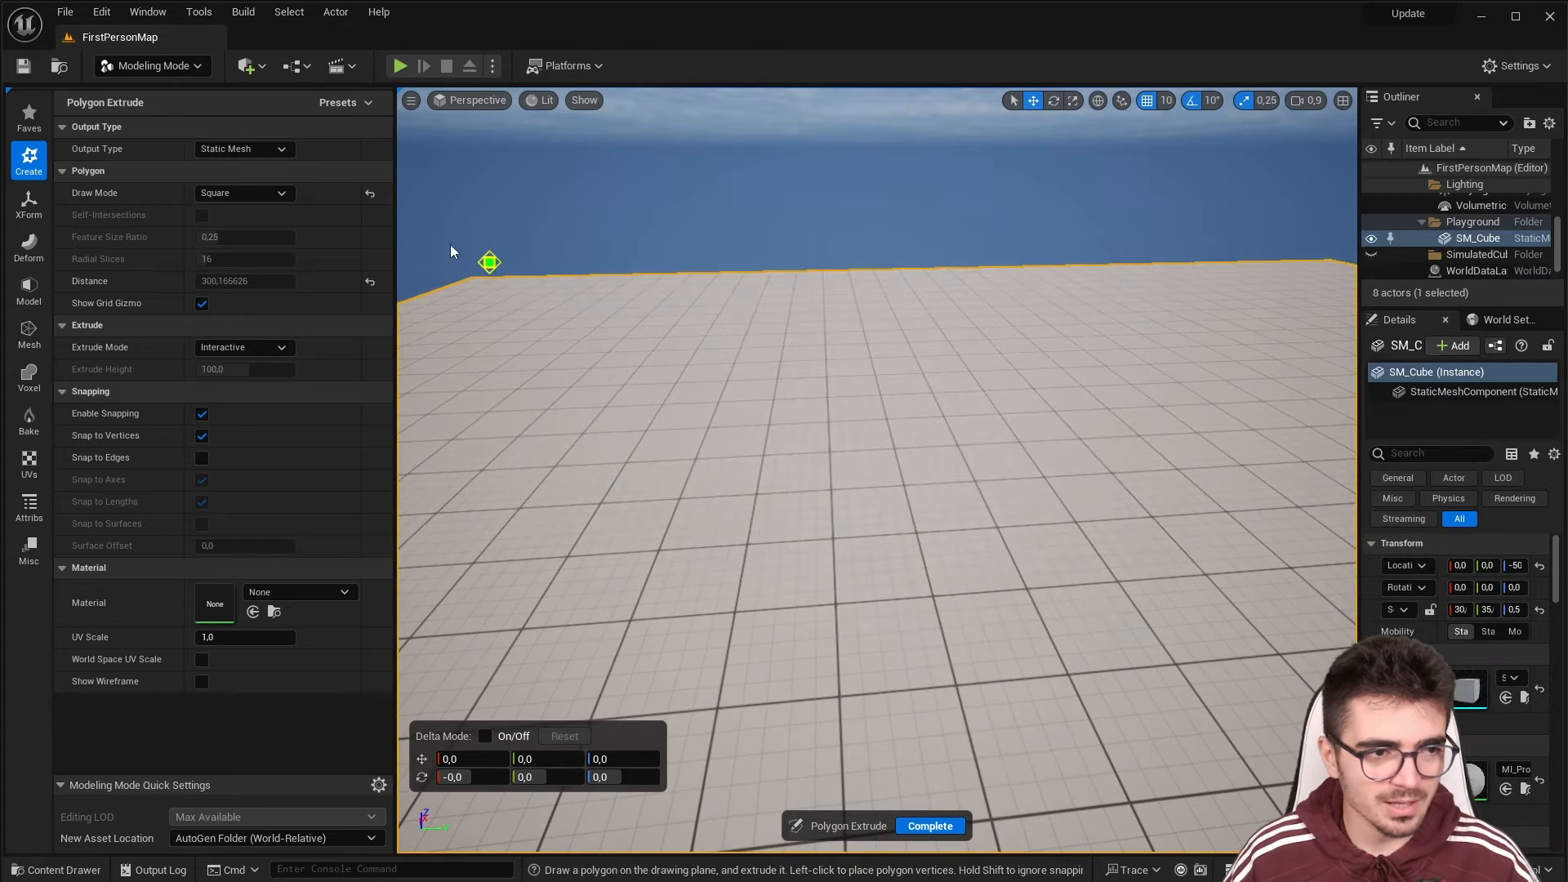
Extrude a Circle polygon about 215 units in radius and 220 units high on the floor, and undo it
left_click(229, 192)
left_click(224, 222)
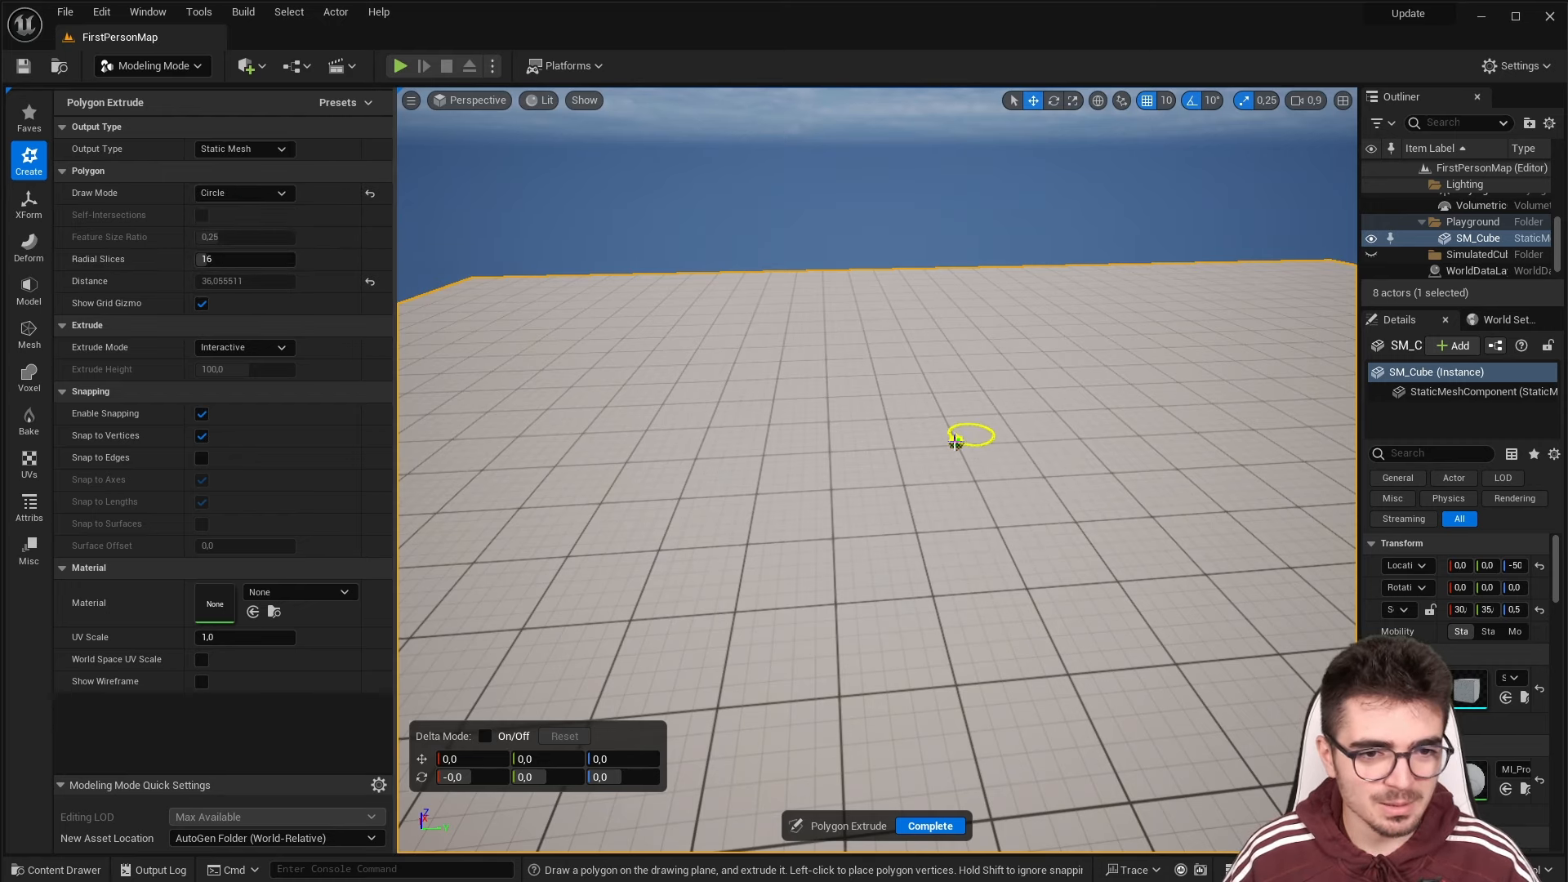
left_click(849, 441)
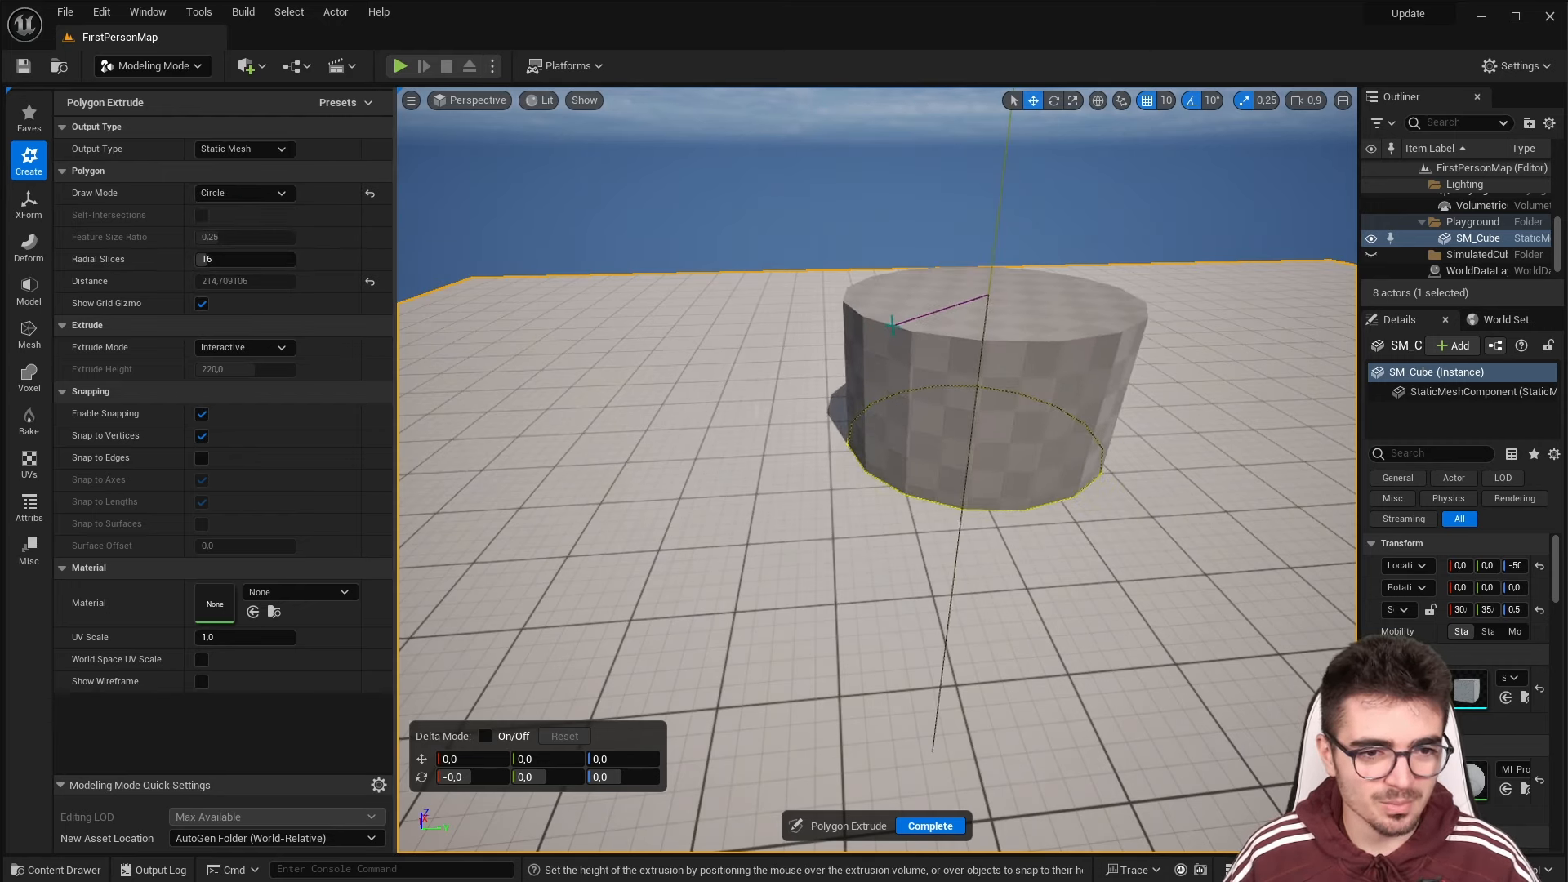
left_click(894, 327)
key("ctrl+z")
Extrude a Ring polygon about 130 units in radius into a short hollow cylinder on the floor, and undo it
left_click(229, 193)
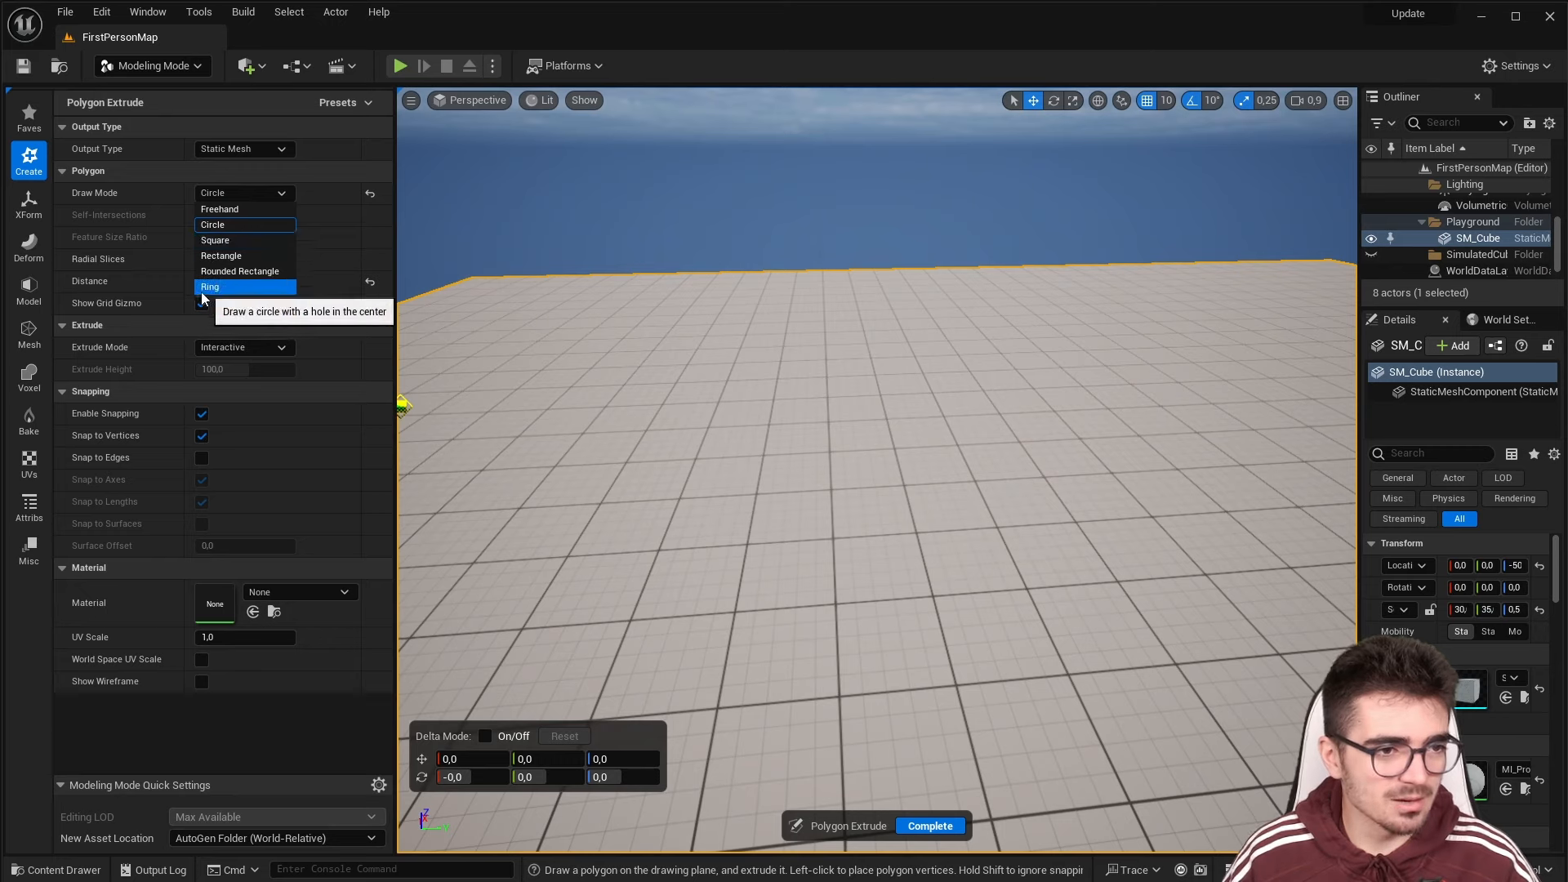
left_click(228, 292)
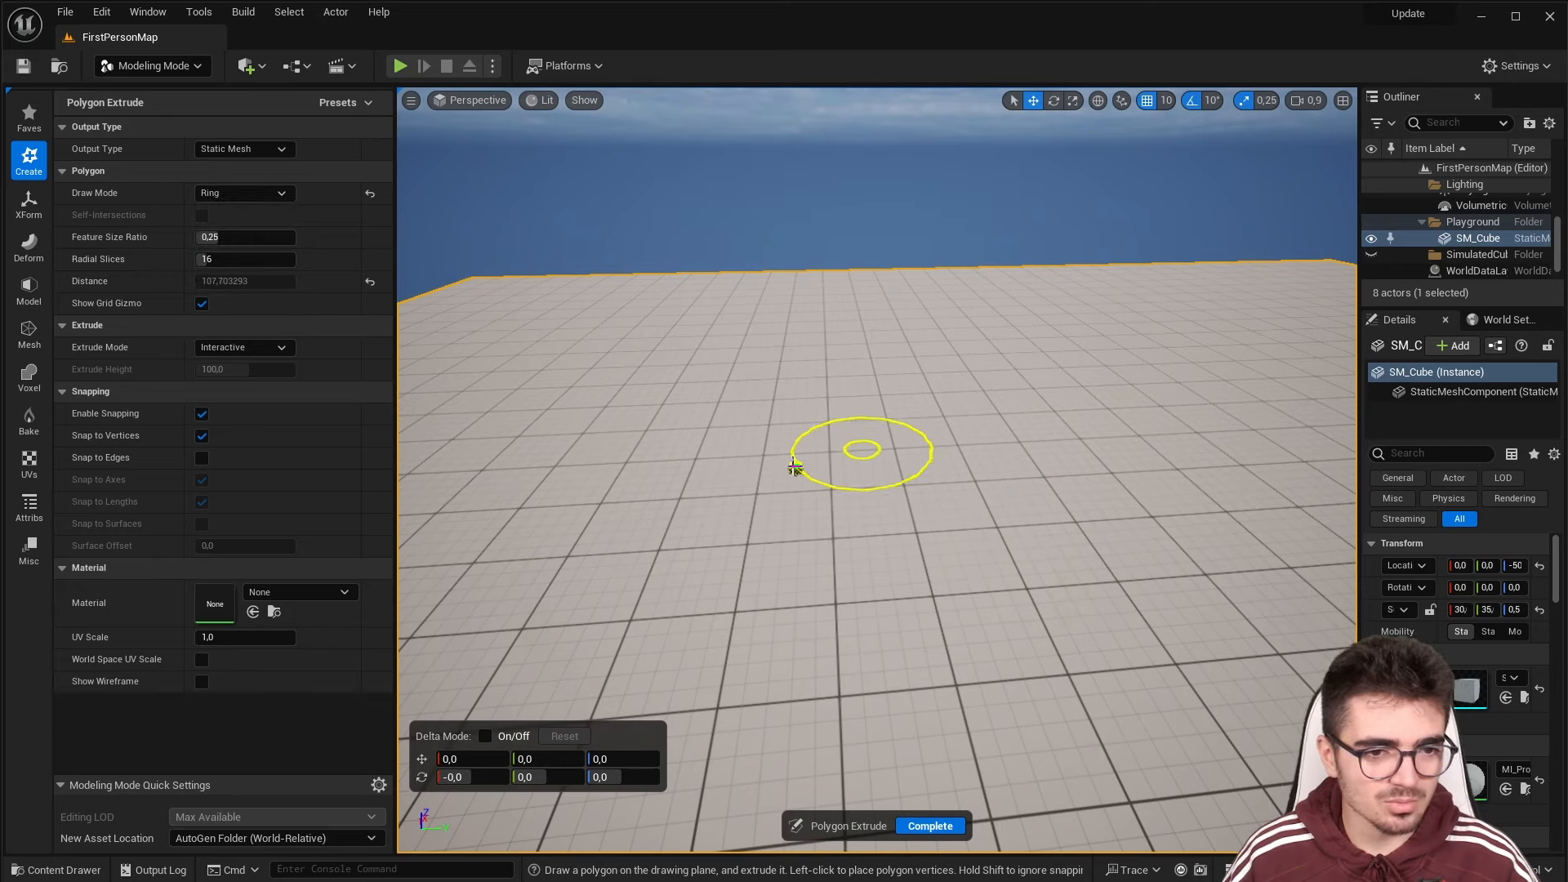
left_click(795, 467)
left_click(833, 308)
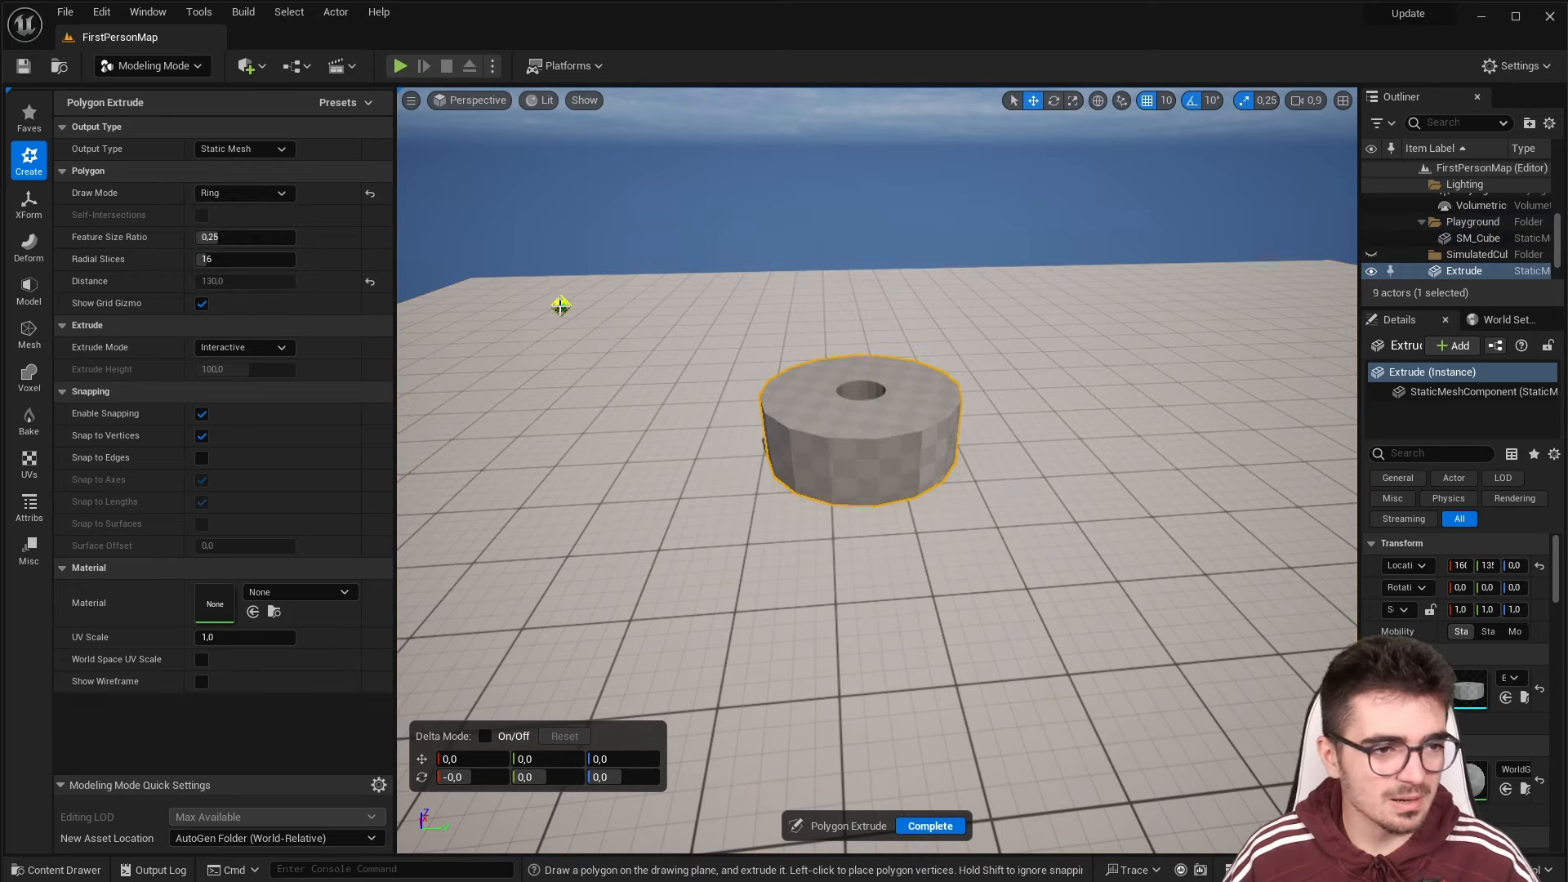
key("ctrl+z")
Extrude a Rounded Rectangle polygon upward into a solid block on the empty floor
left_click(237, 193)
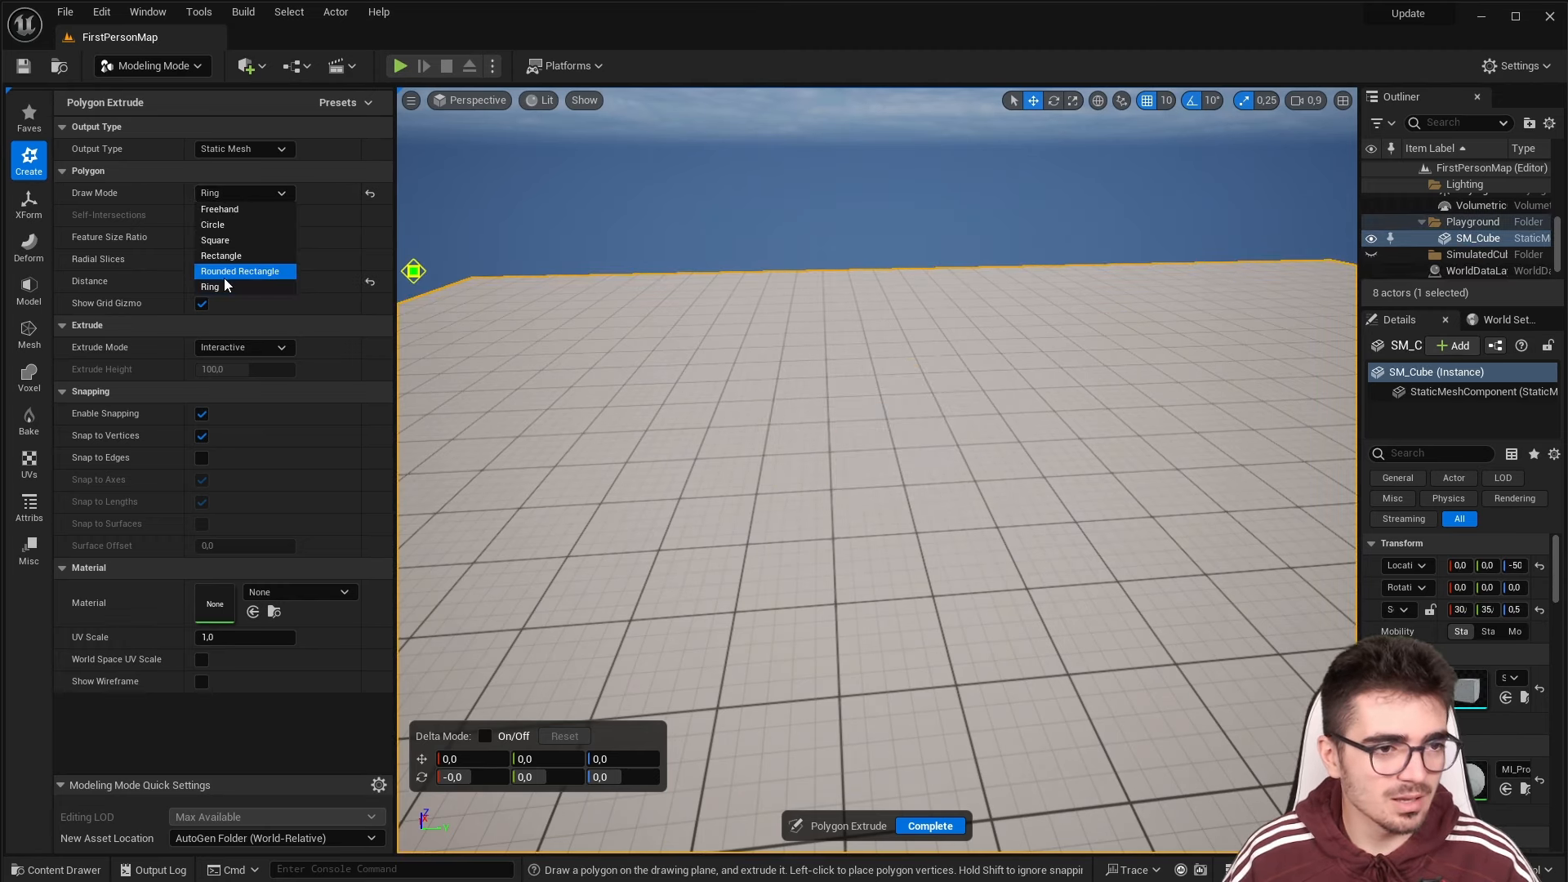
left_click(233, 271)
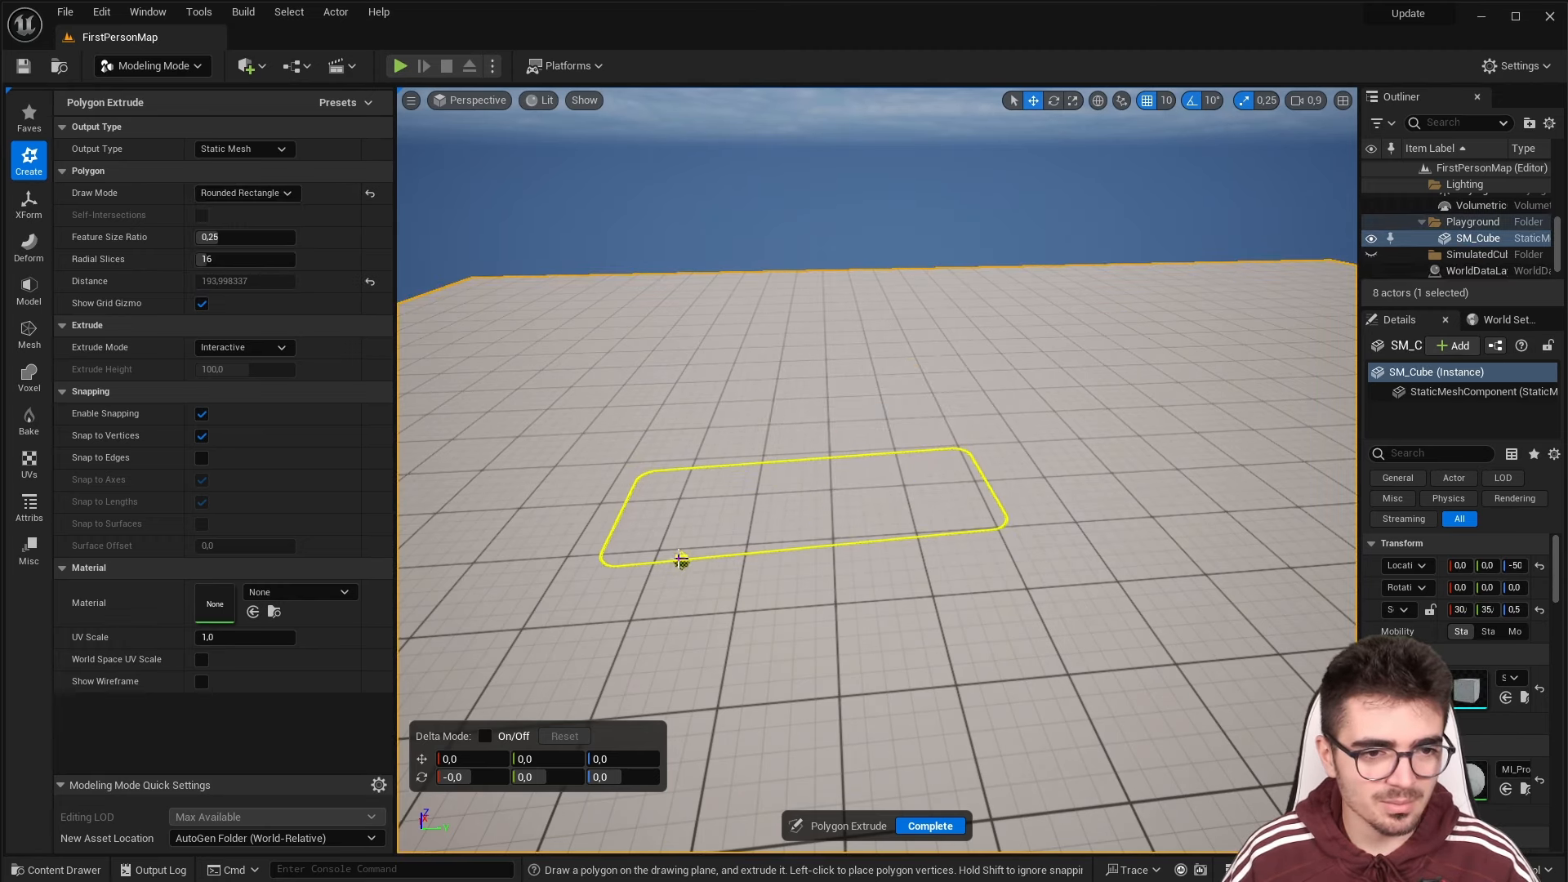
left_click(689, 619)
left_click(589, 210)
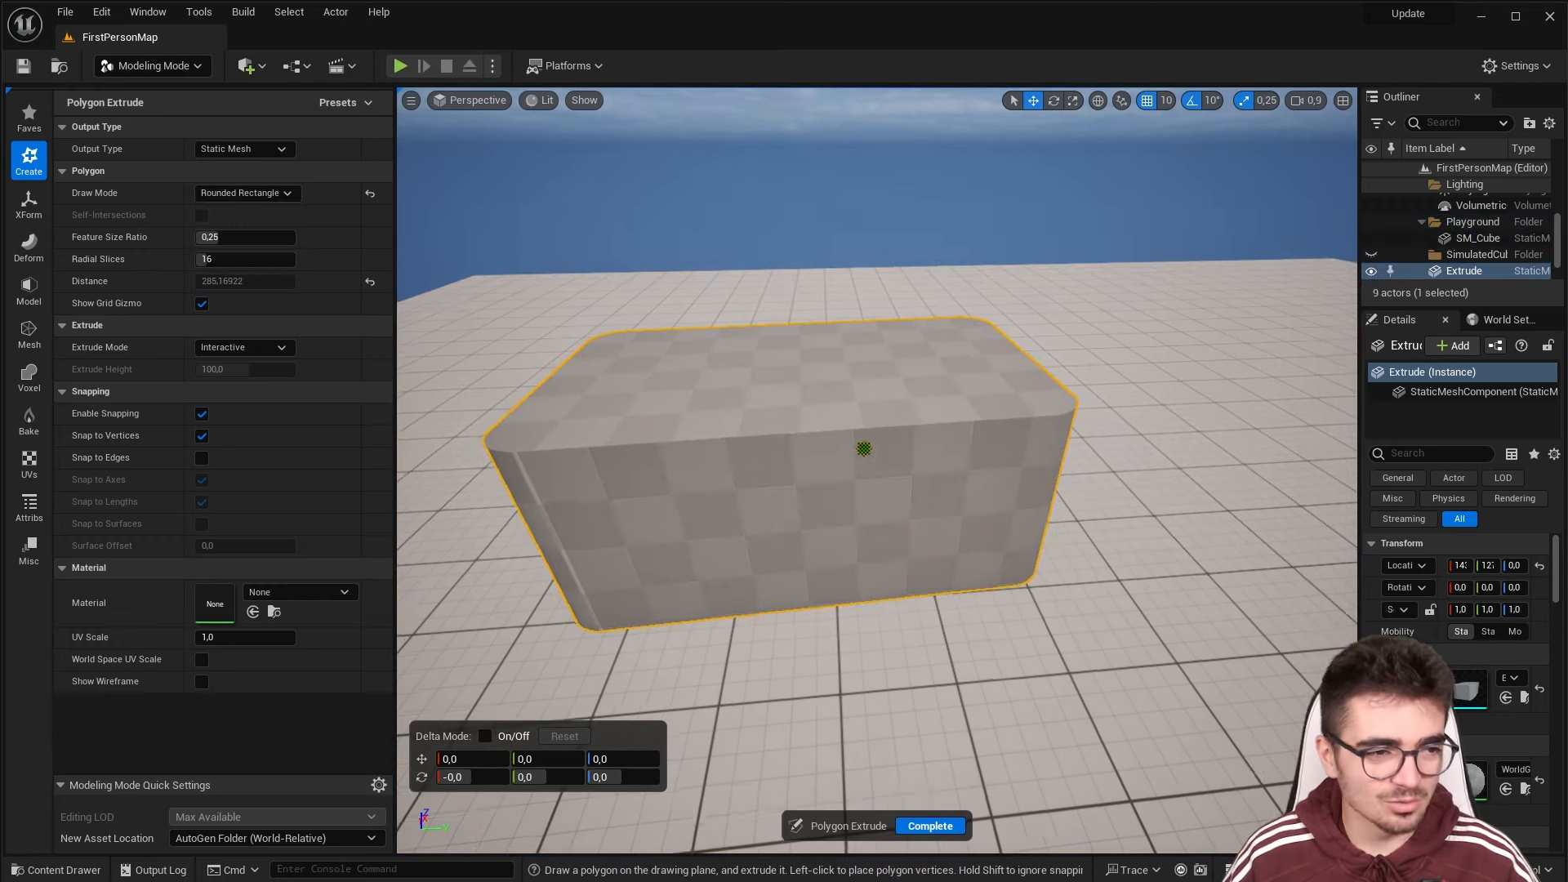
mouse_move(864, 448)
right_mouse_down()
mouse_move(850, 448)
mouse_move(953, 422)
right_mouse_up()
left_click(226, 195)
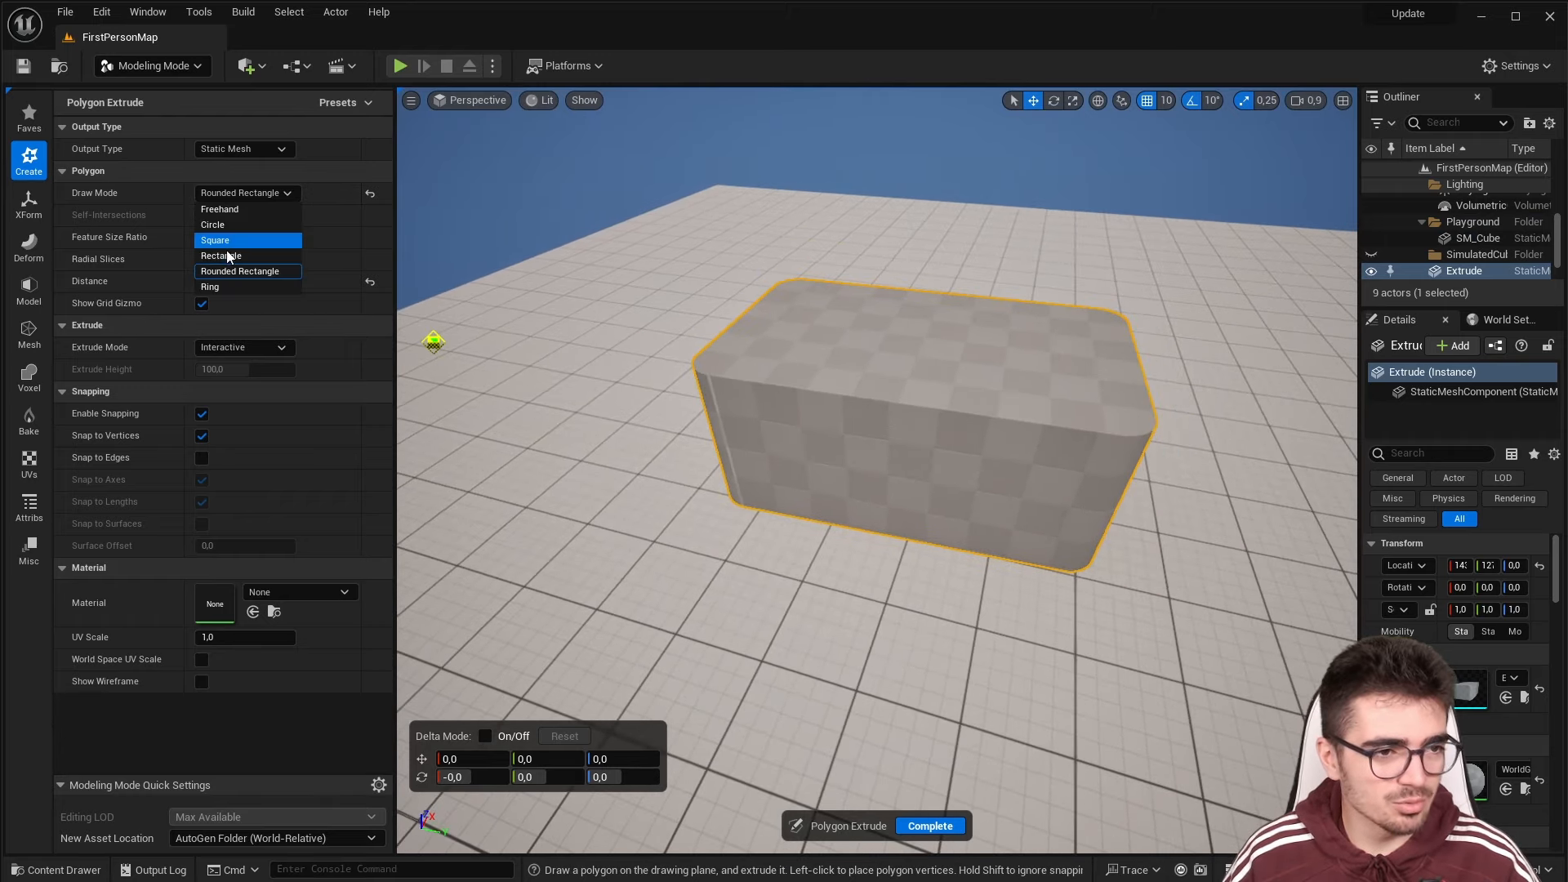
Use Extrude Path to draw a closed, notched wall outline on the empty floor, about 60 units wide, and raise it into walls
left_click(31, 164)
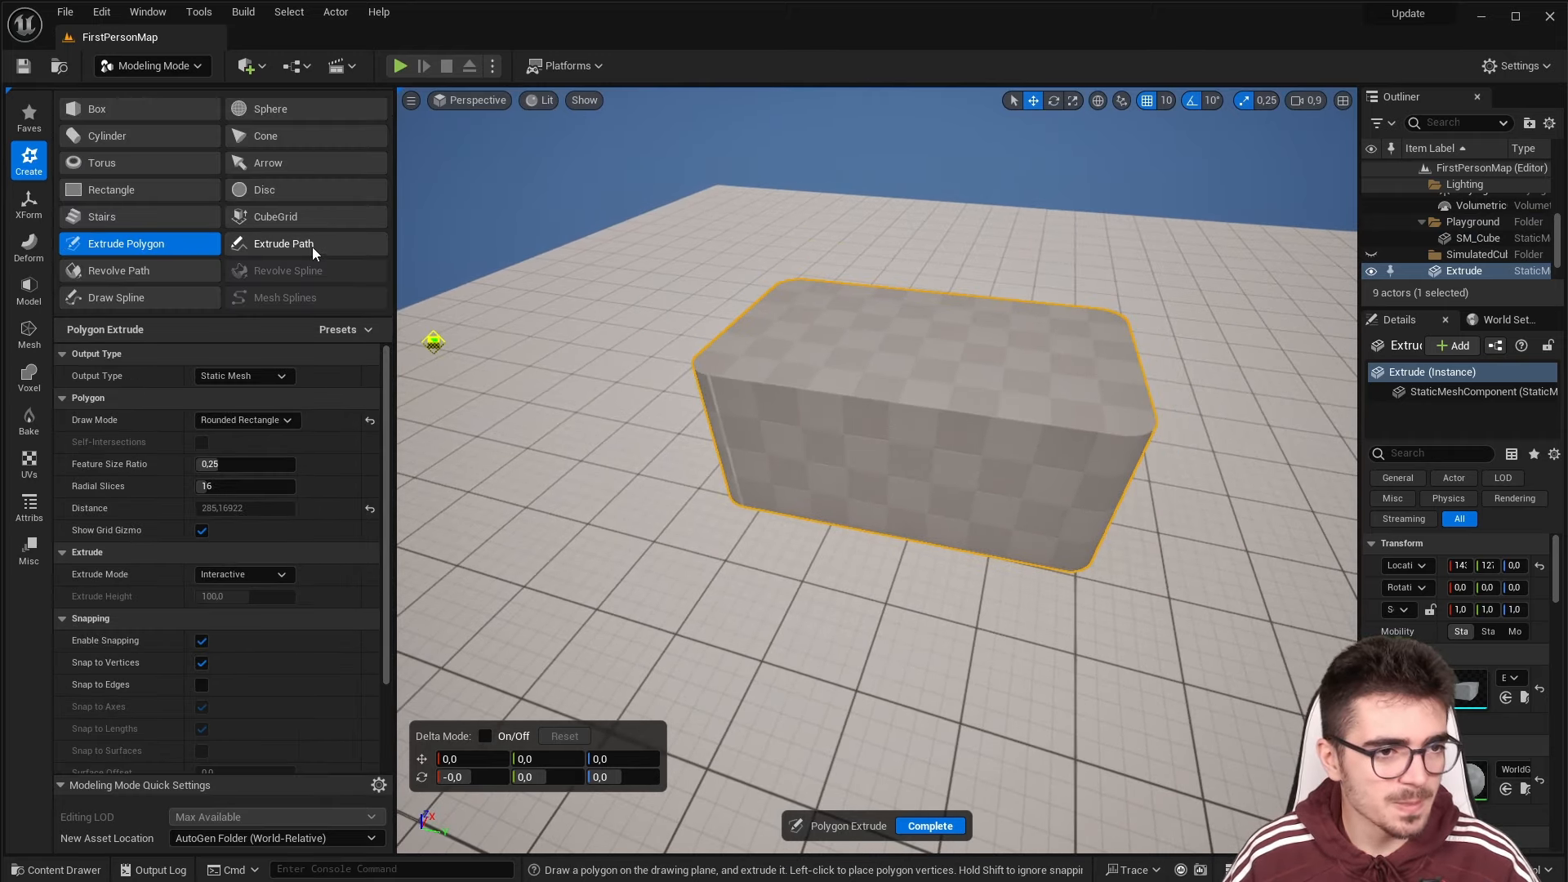
left_click(281, 245)
right_click_drag(939, 490, 972, 511)
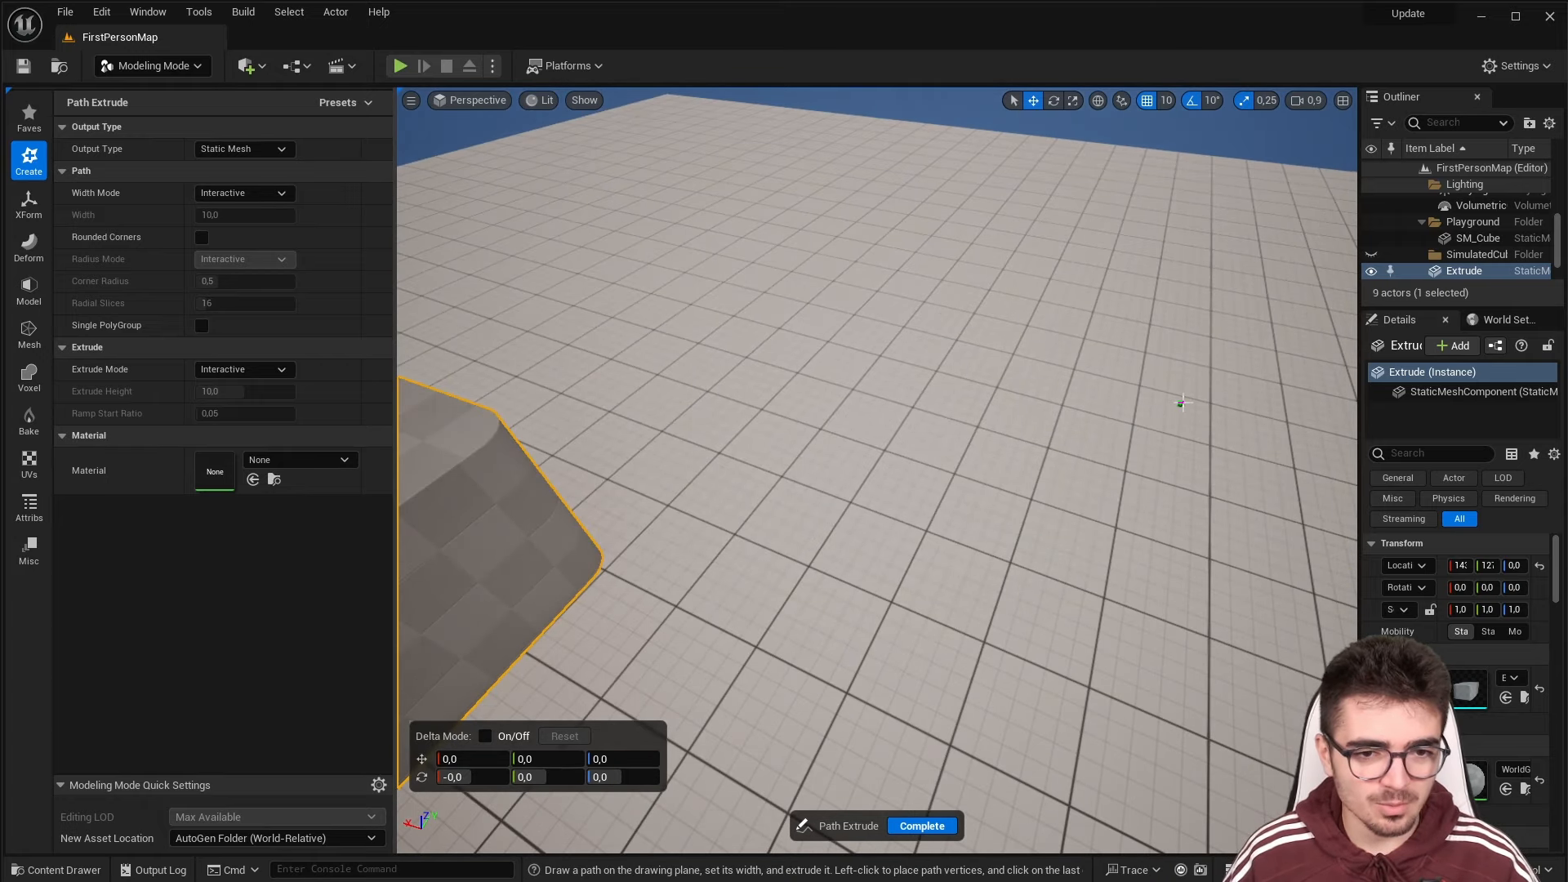
left_click(1182, 403)
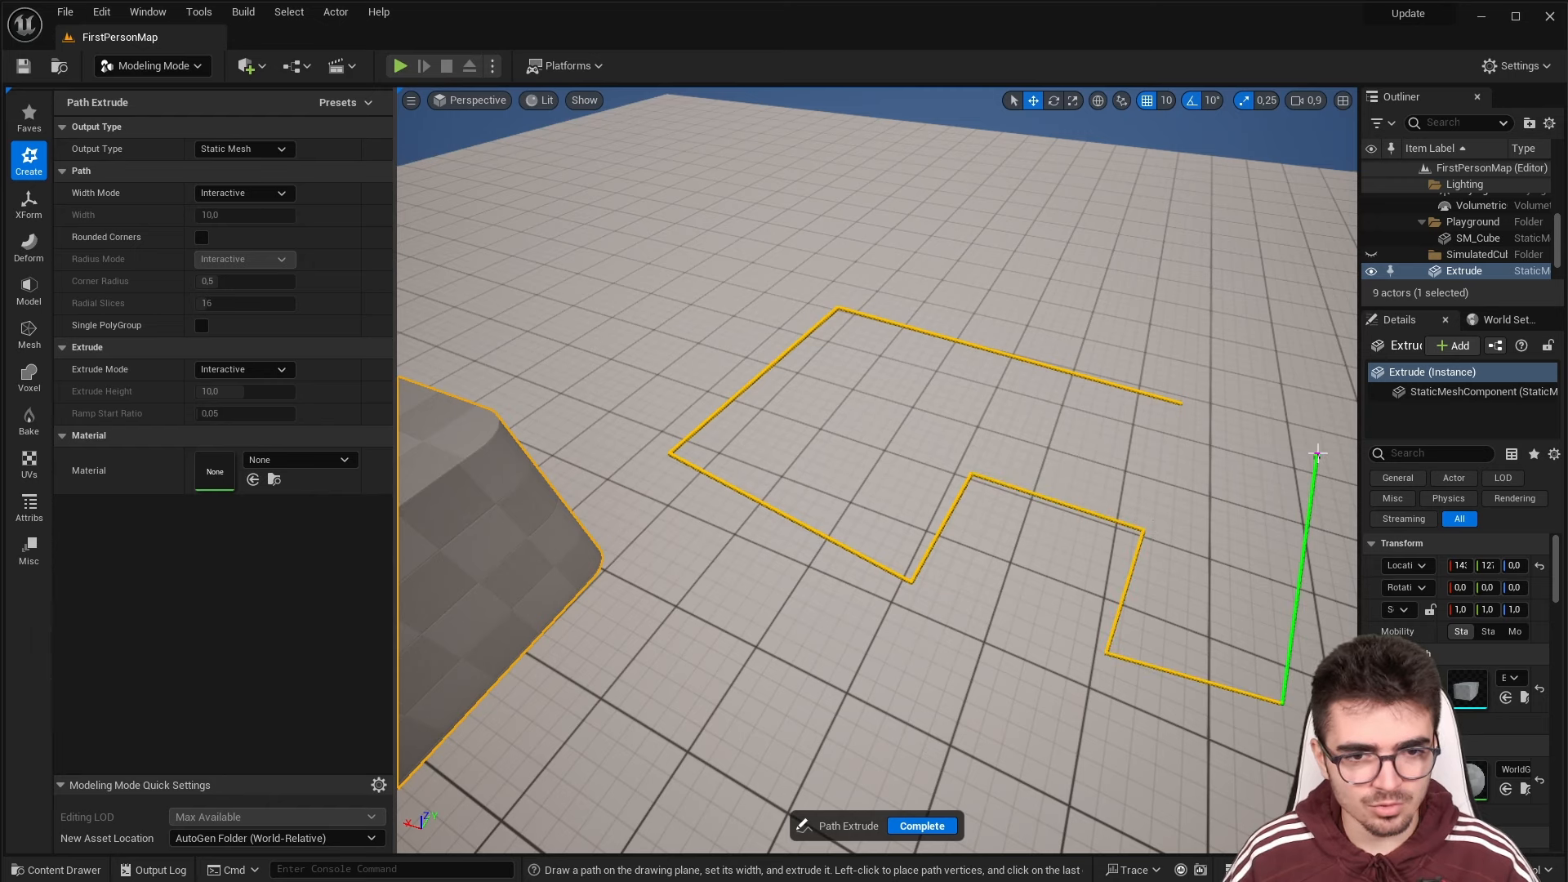
left_click(1176, 406)
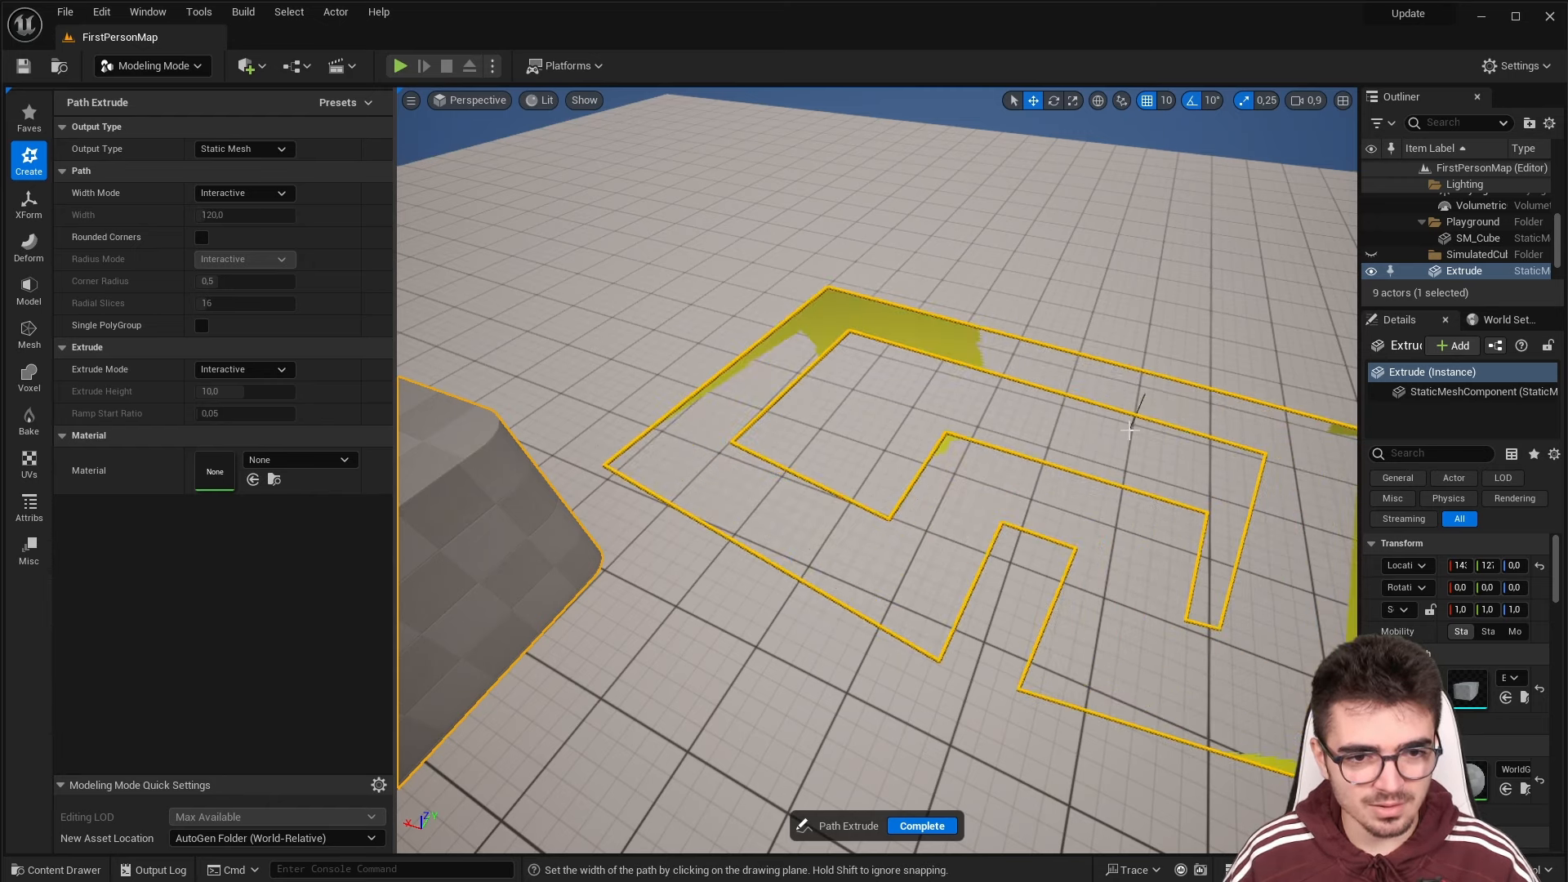
left_click(1170, 418)
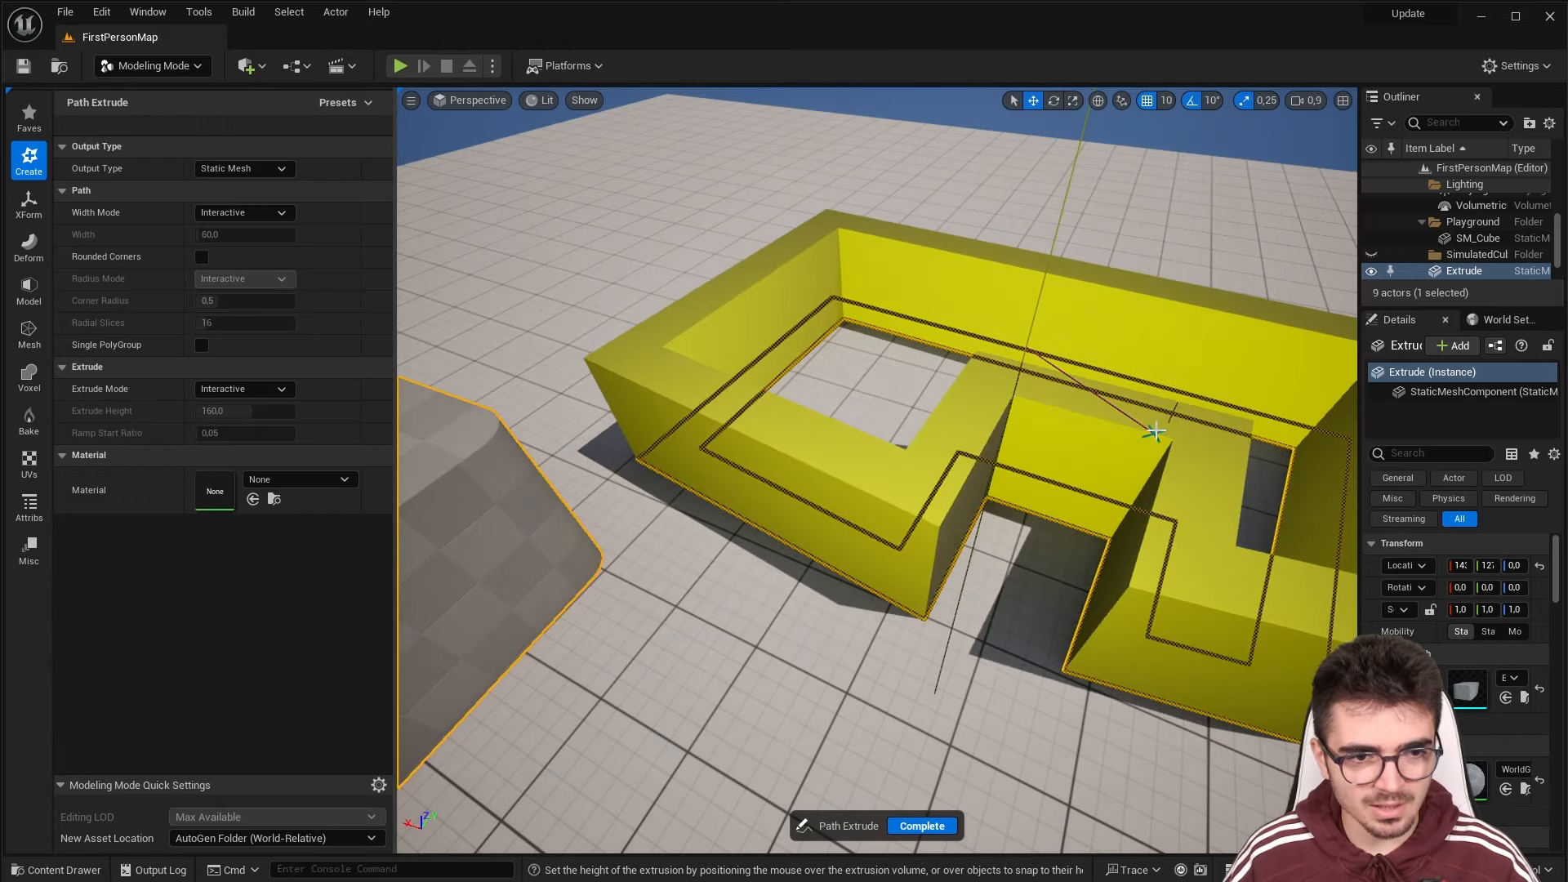
left_click(1143, 385)
Switch to Selection Mode and thin the rounded block to a scale of 0.25 along X
right_click_drag(637, 259, 636, 260)
right_click_drag(757, 389, 756, 388)
right_click_drag(881, 398, 881, 398)
right_click_drag(953, 730, 954, 730)
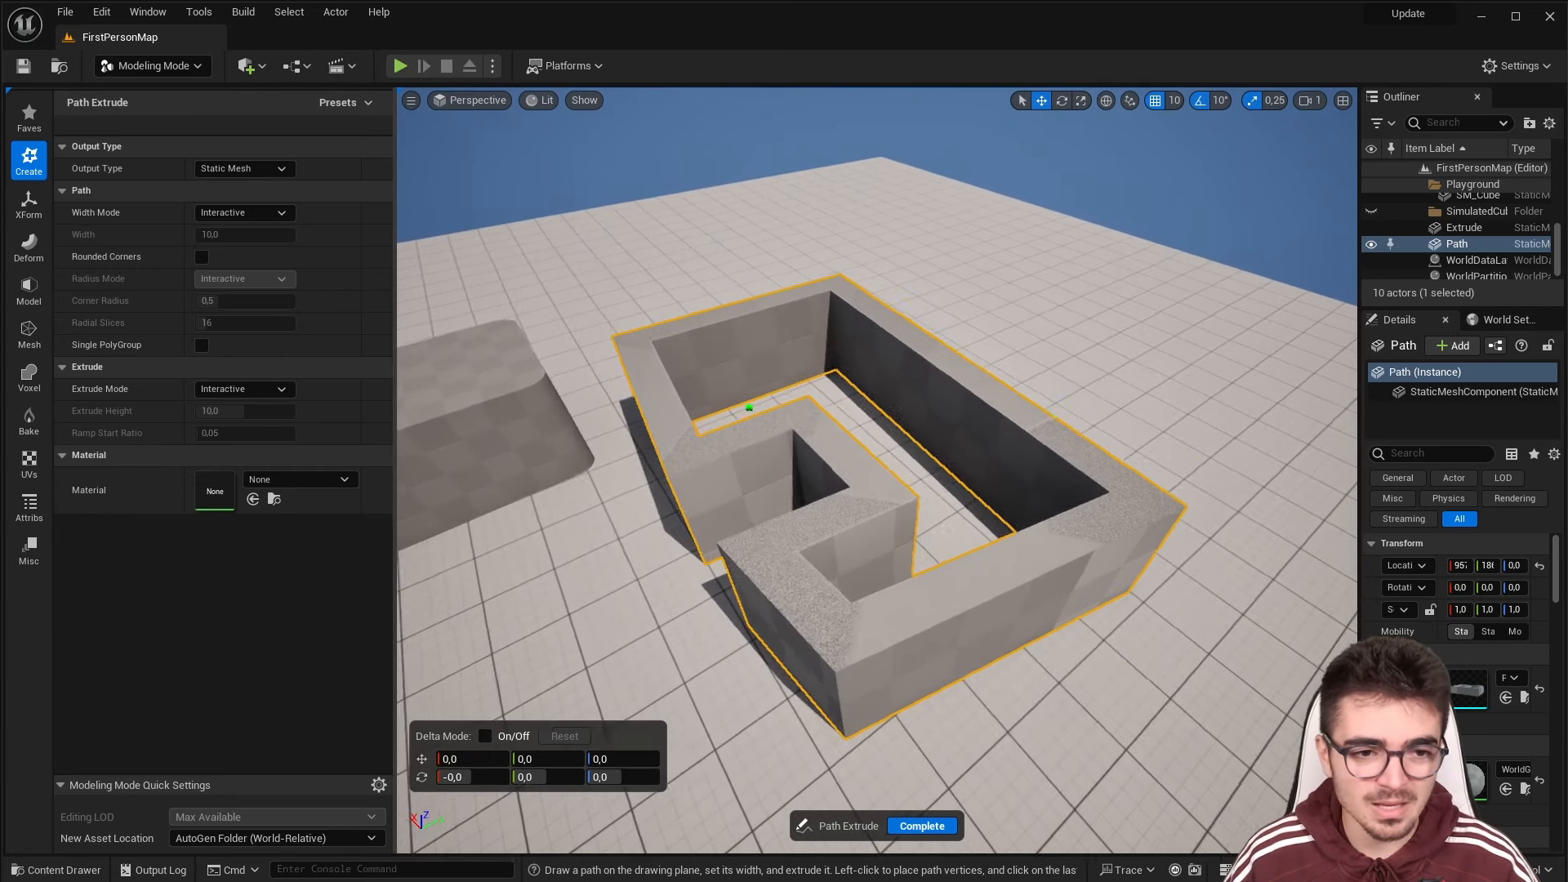
right_click_drag(670, 312, 670, 311)
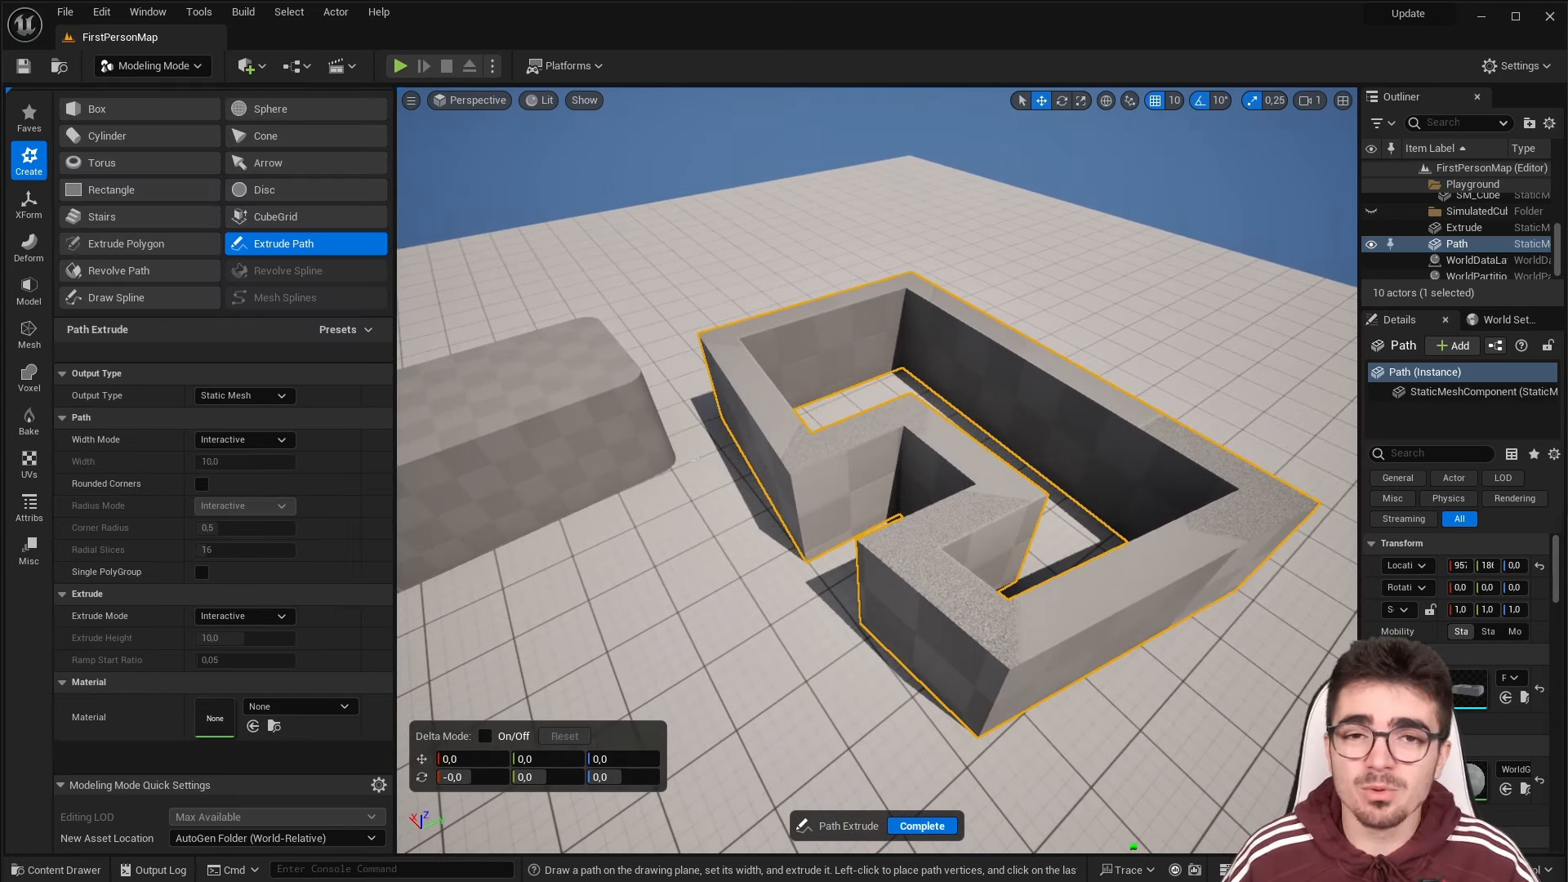
right_click_drag(724, 396, 724, 396)
left_click(124, 68)
left_click(147, 91)
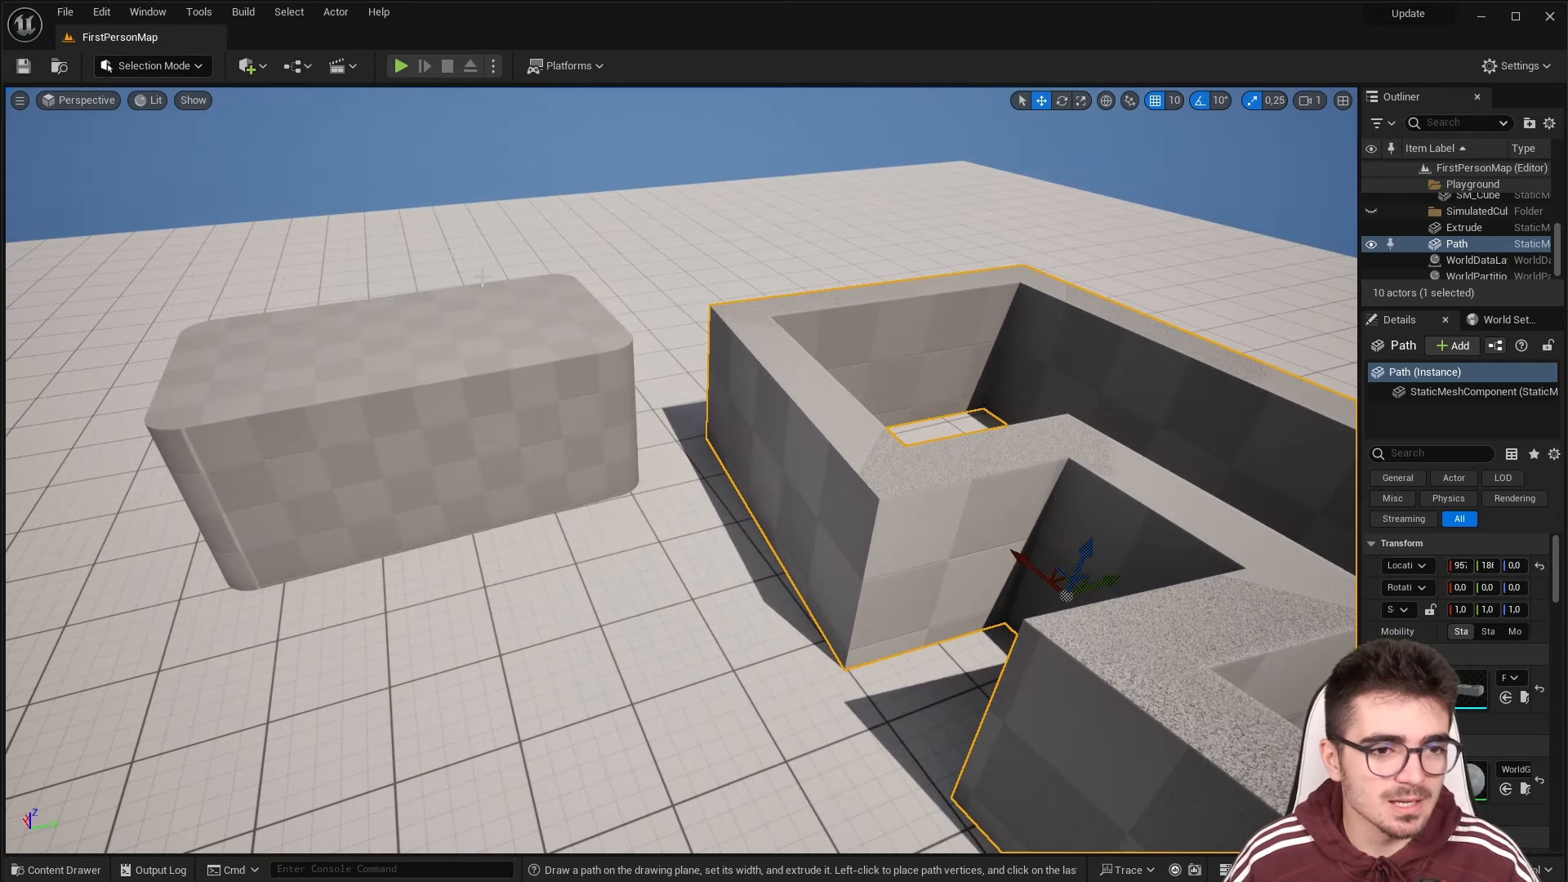
left_click(517, 392)
scroll(493, 426, "down", 3)
left_click_drag(502, 446, 486, 537)
key("e")
key("r")
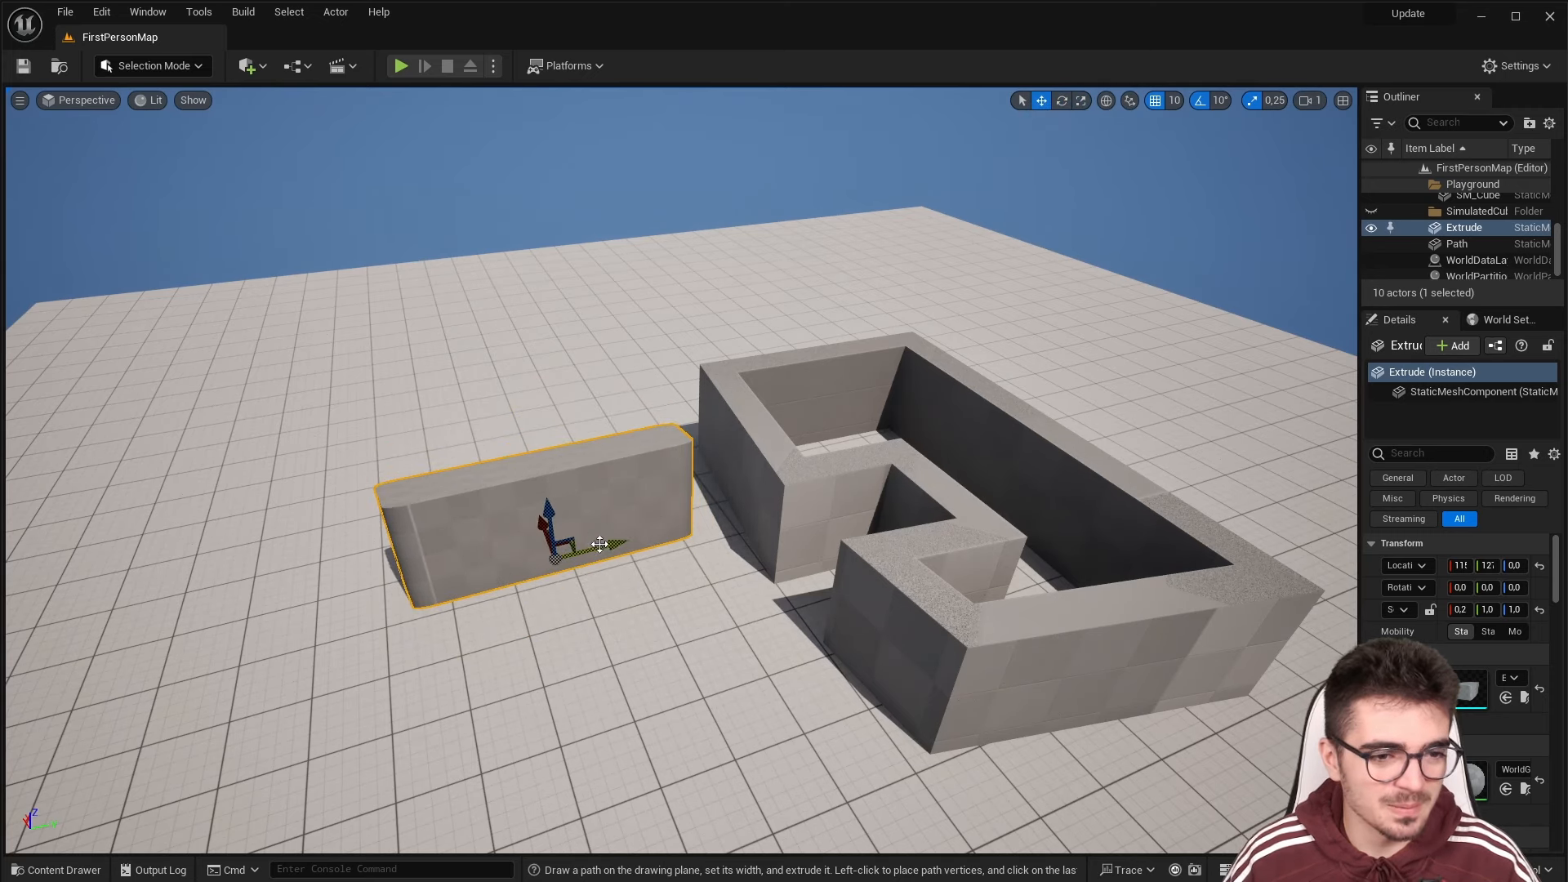
Move the thin block along Y until it passes through the path wall, and lower it to Z -30
left_click_drag(600, 544, 759, 523)
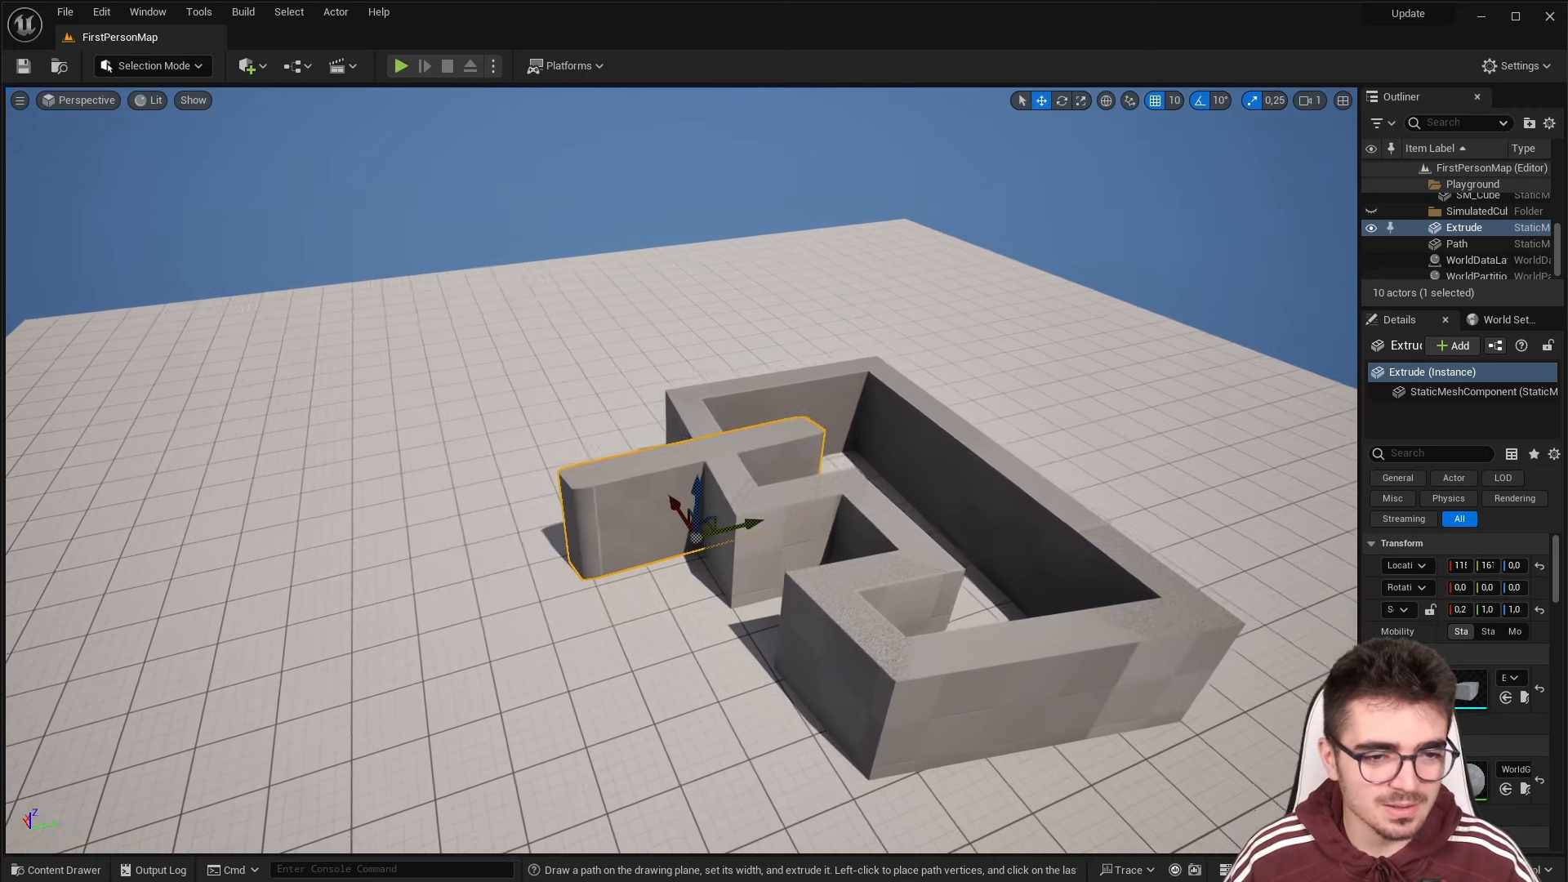
right_click_drag(825, 472, 825, 473)
key("w")
left_click_drag(687, 559, 689, 585)
key("a")
right_click_drag(689, 584, 825, 555)
key("s")
key("w")
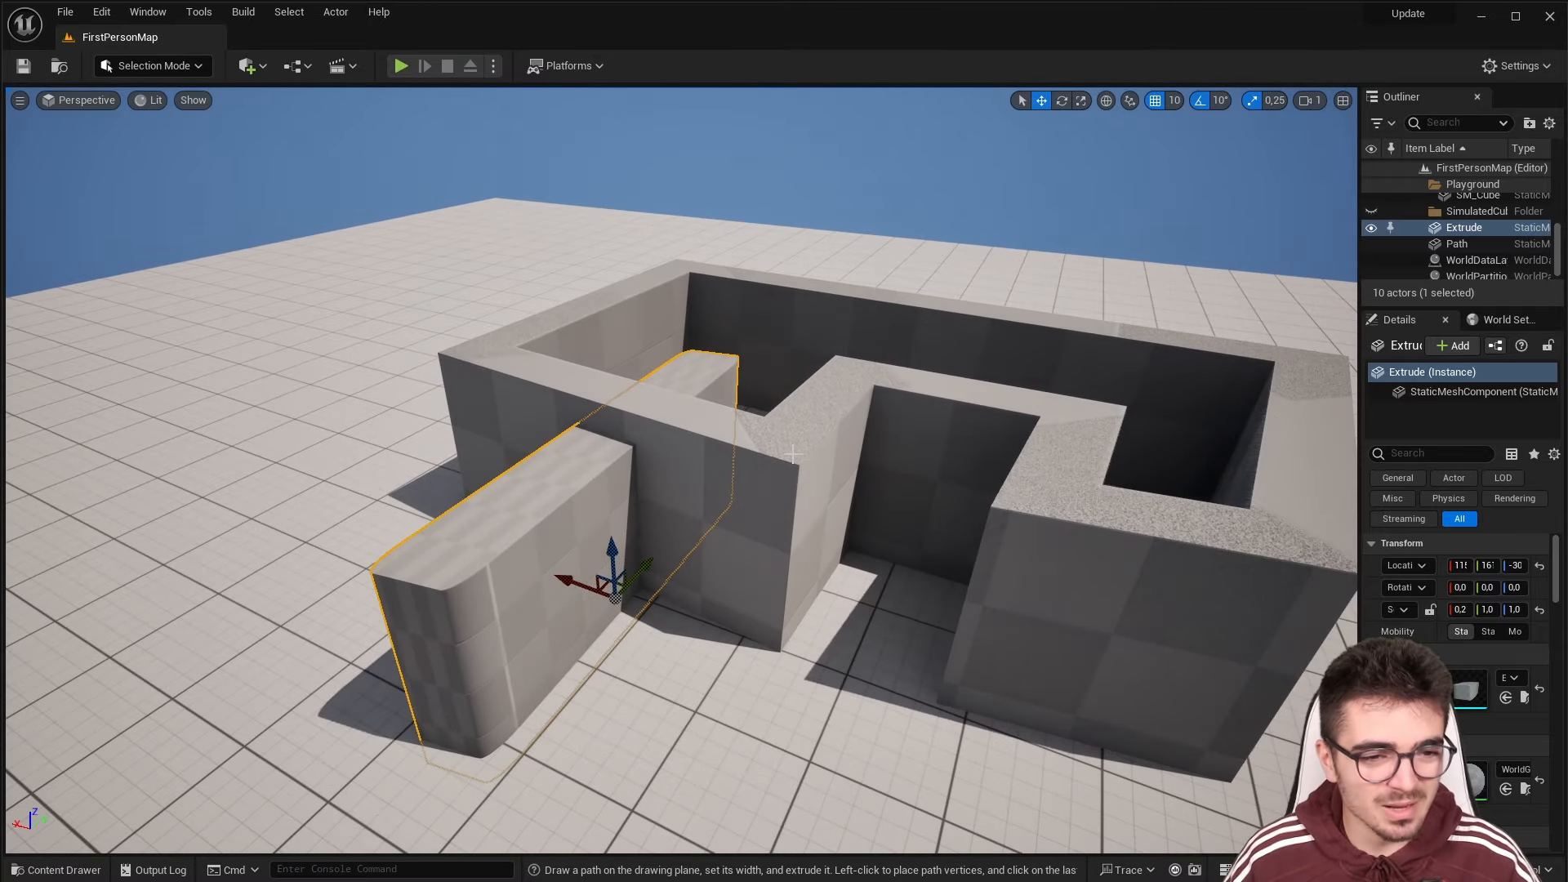
Add the path wall to the selection with the thin block and start a Boolean on both in Modeling Mode
left_click(750, 448, "ctrl")
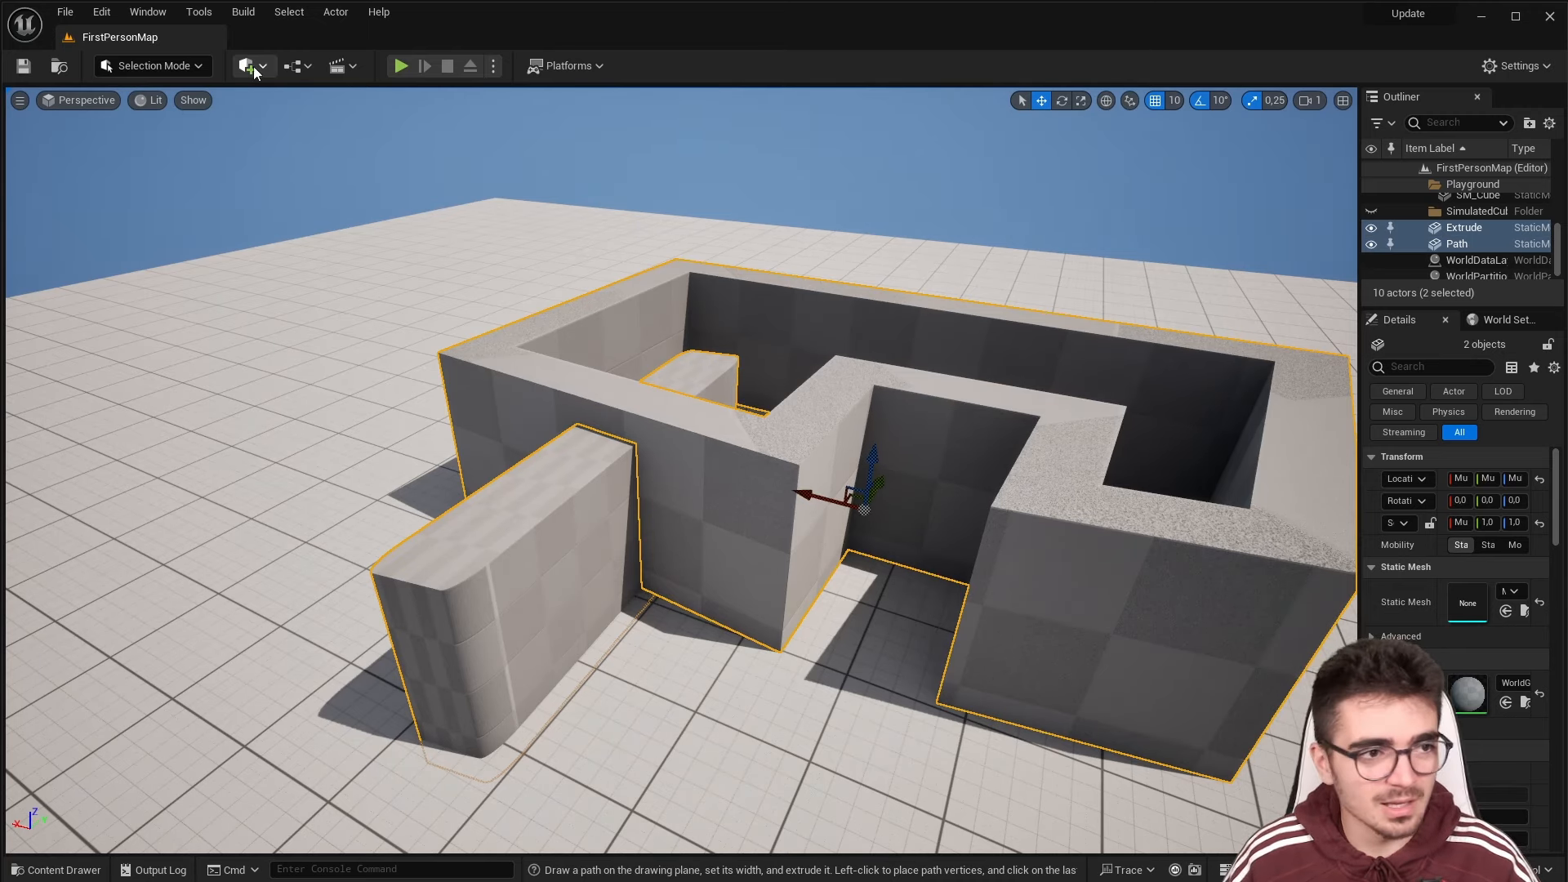
left_click(162, 66)
left_click(158, 158)
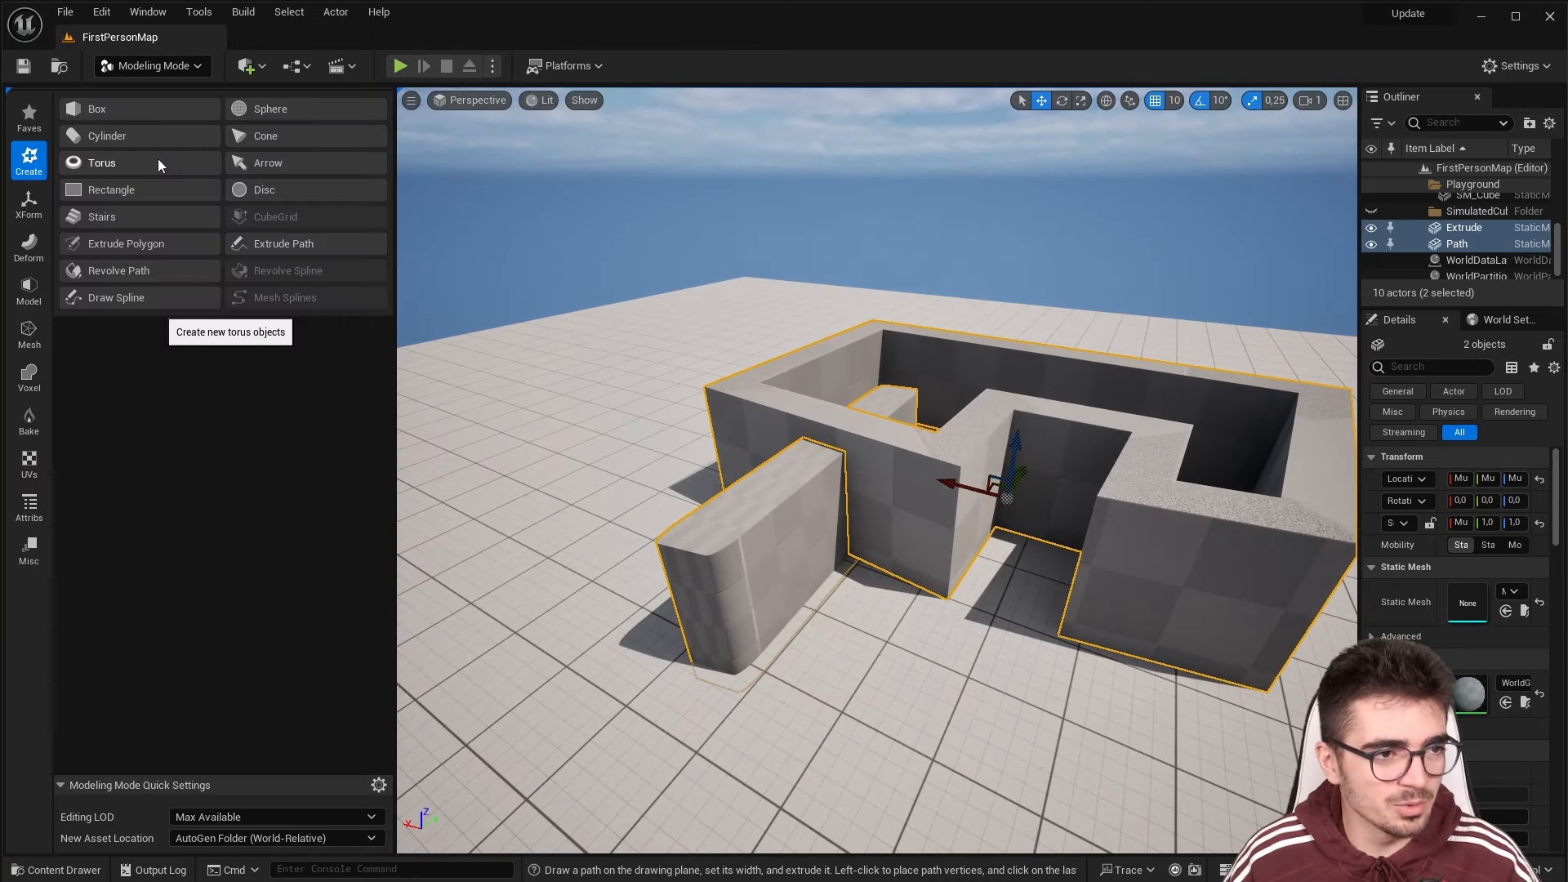
left_click(30, 292)
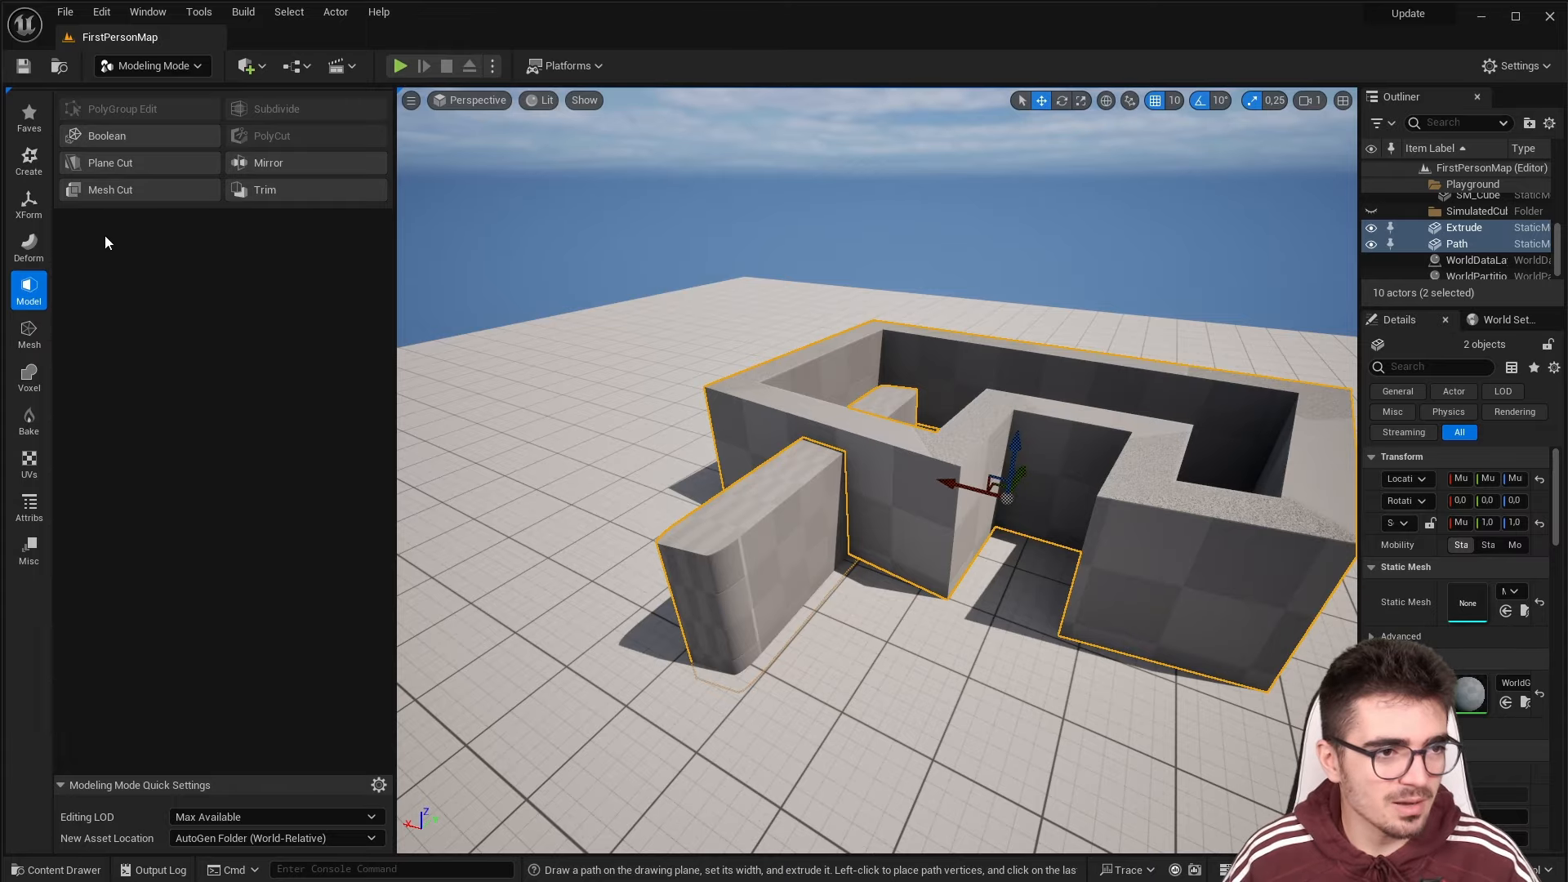
left_click(105, 133)
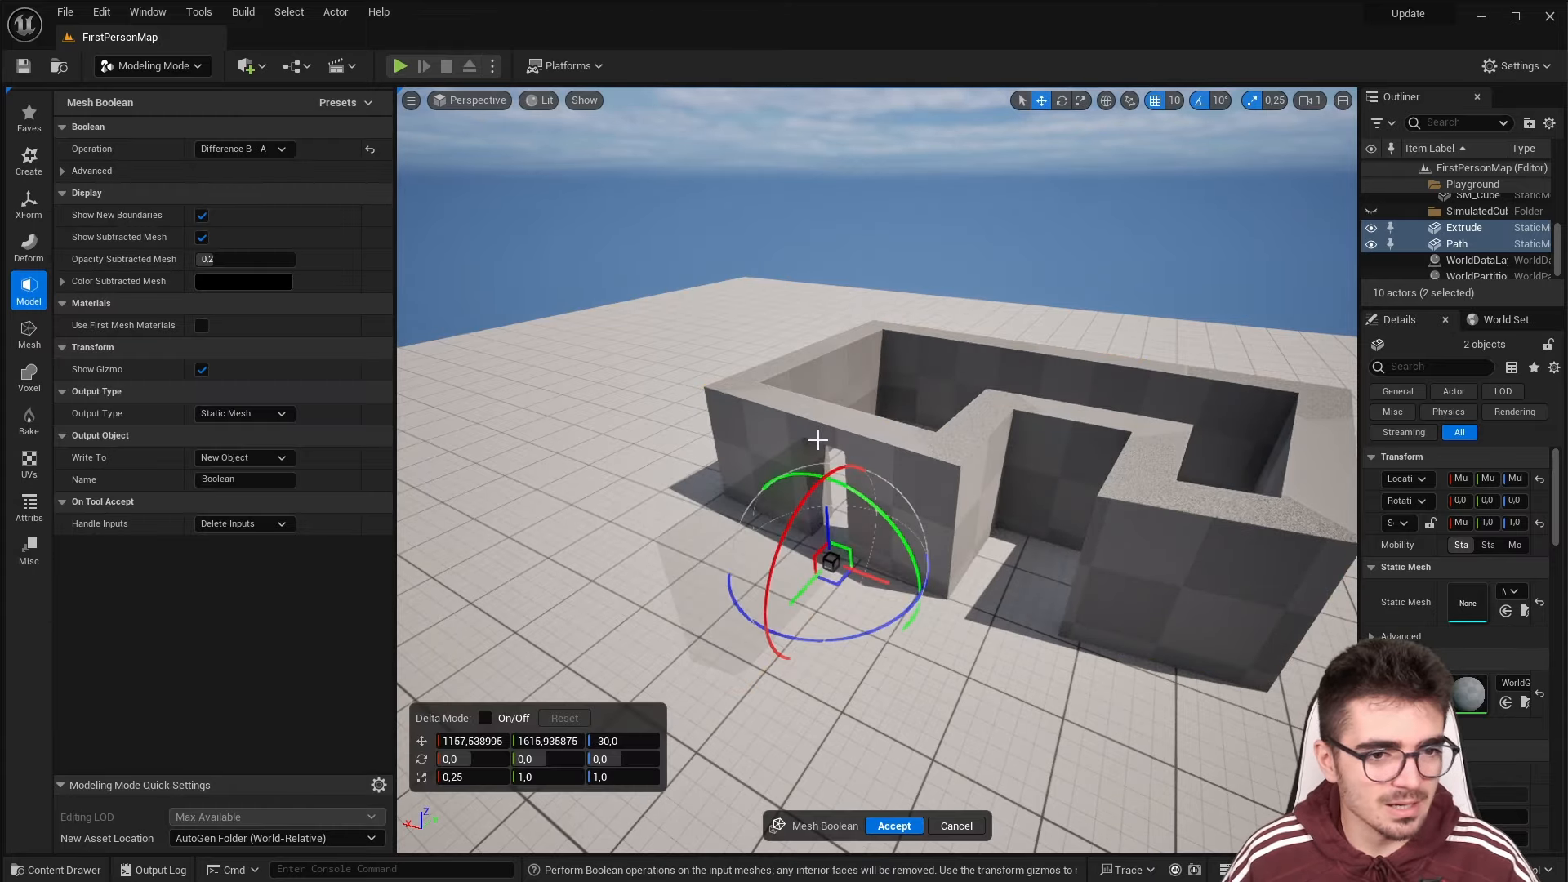
Shift the subtracted block along the wall to about X 1117.5 and Z -40, and undo its 10-degree tilt
right_click_drag(818, 440, 794, 504)
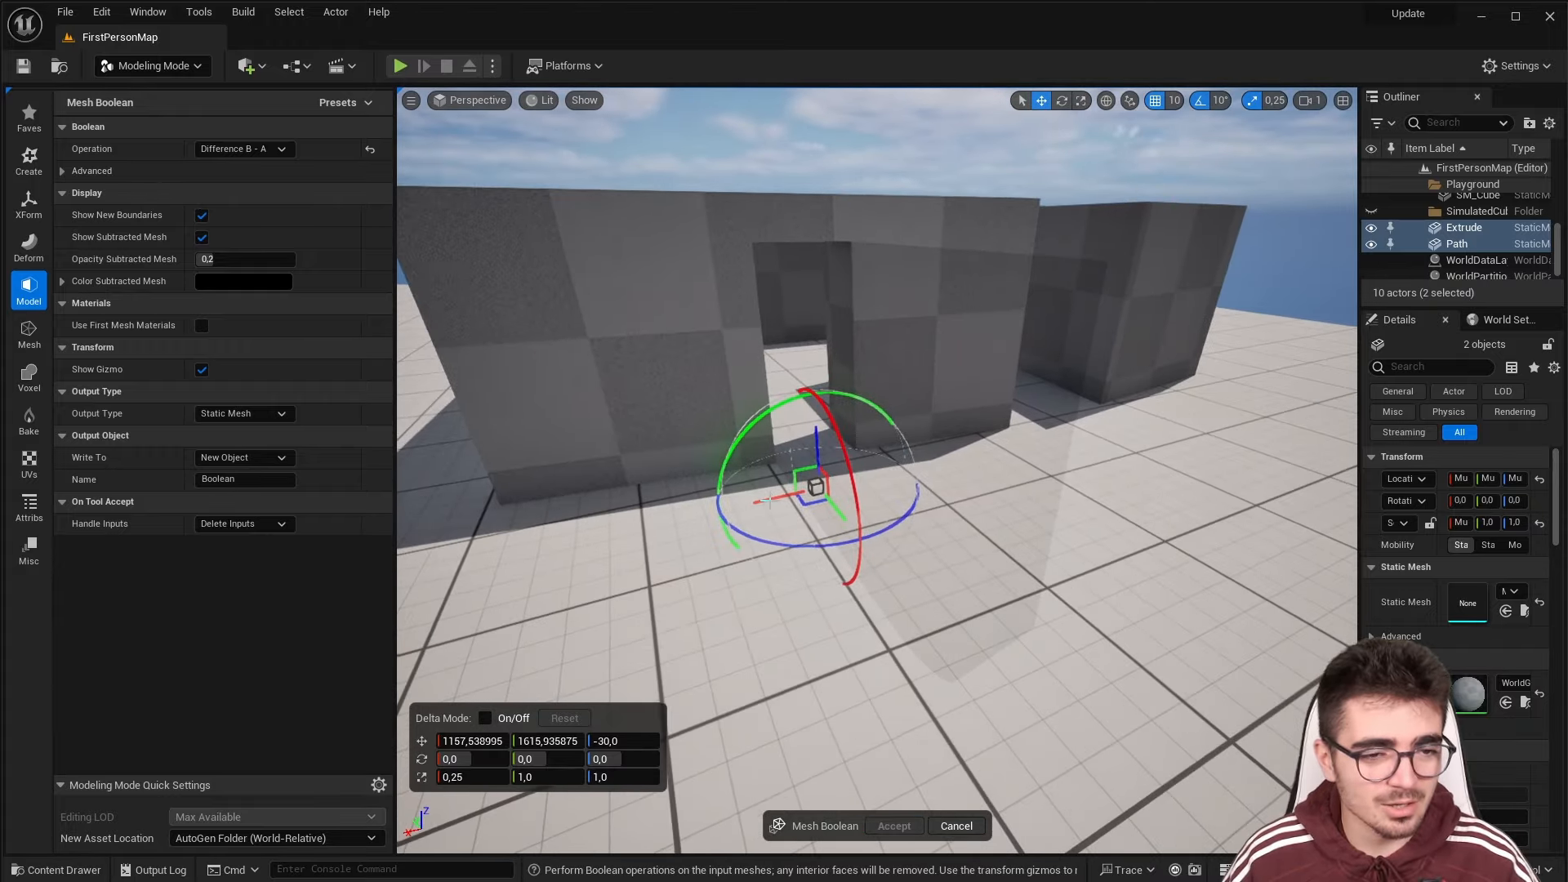
left_click_drag(770, 498, 819, 471)
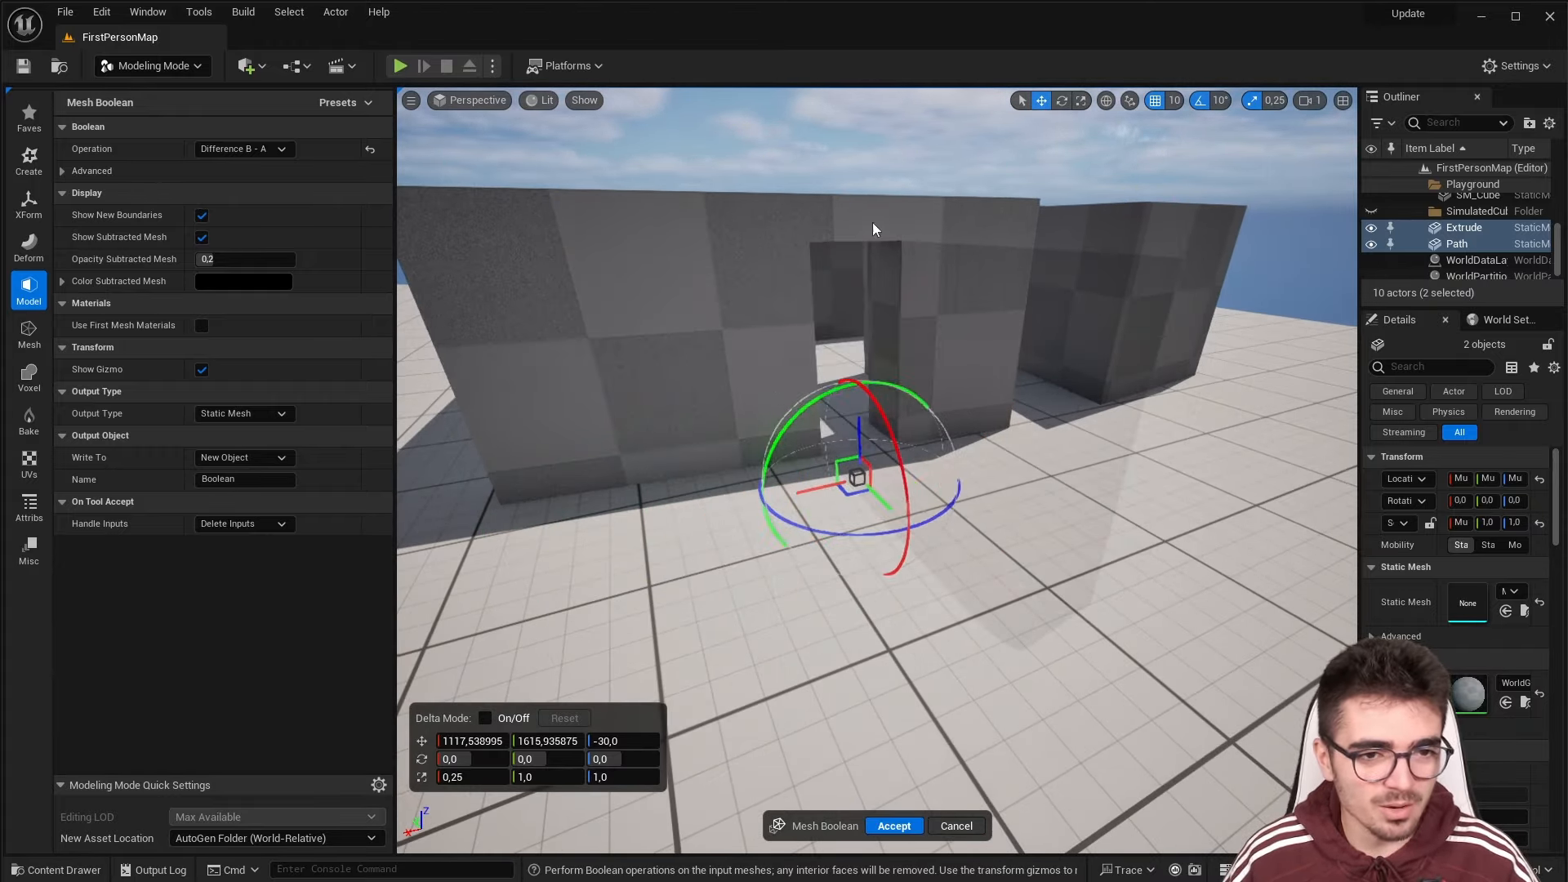
left_click_drag(858, 422, 822, 409)
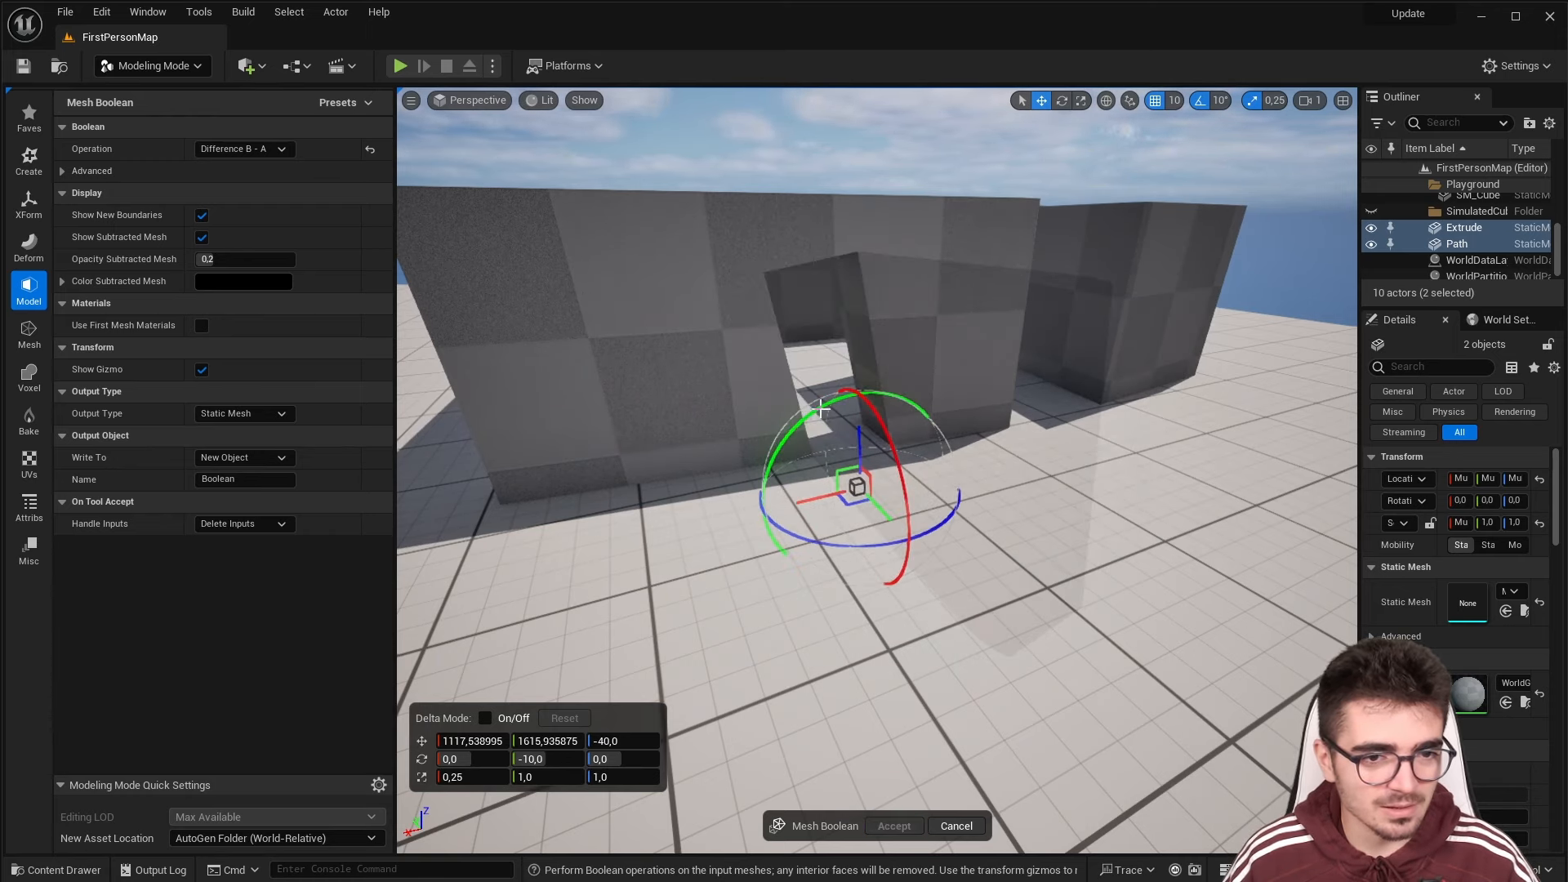
key("ctrl+z")
key("s")
right_click_drag(780, 429, 763, 410)
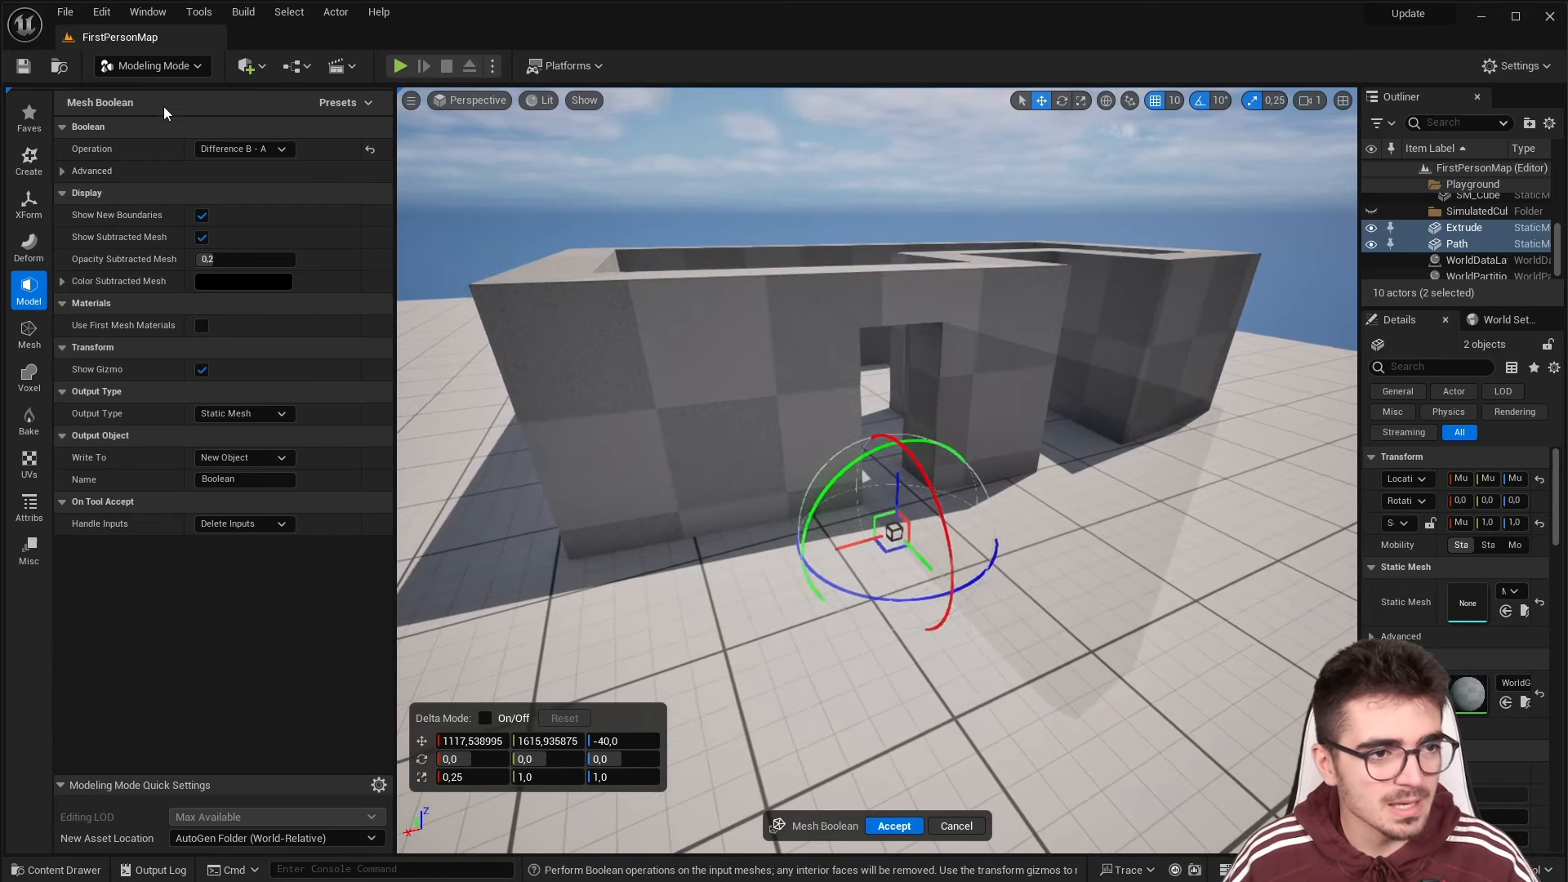
Preview the Boolean with the Difference A - B, Intersection and Union operations
left_click(228, 154)
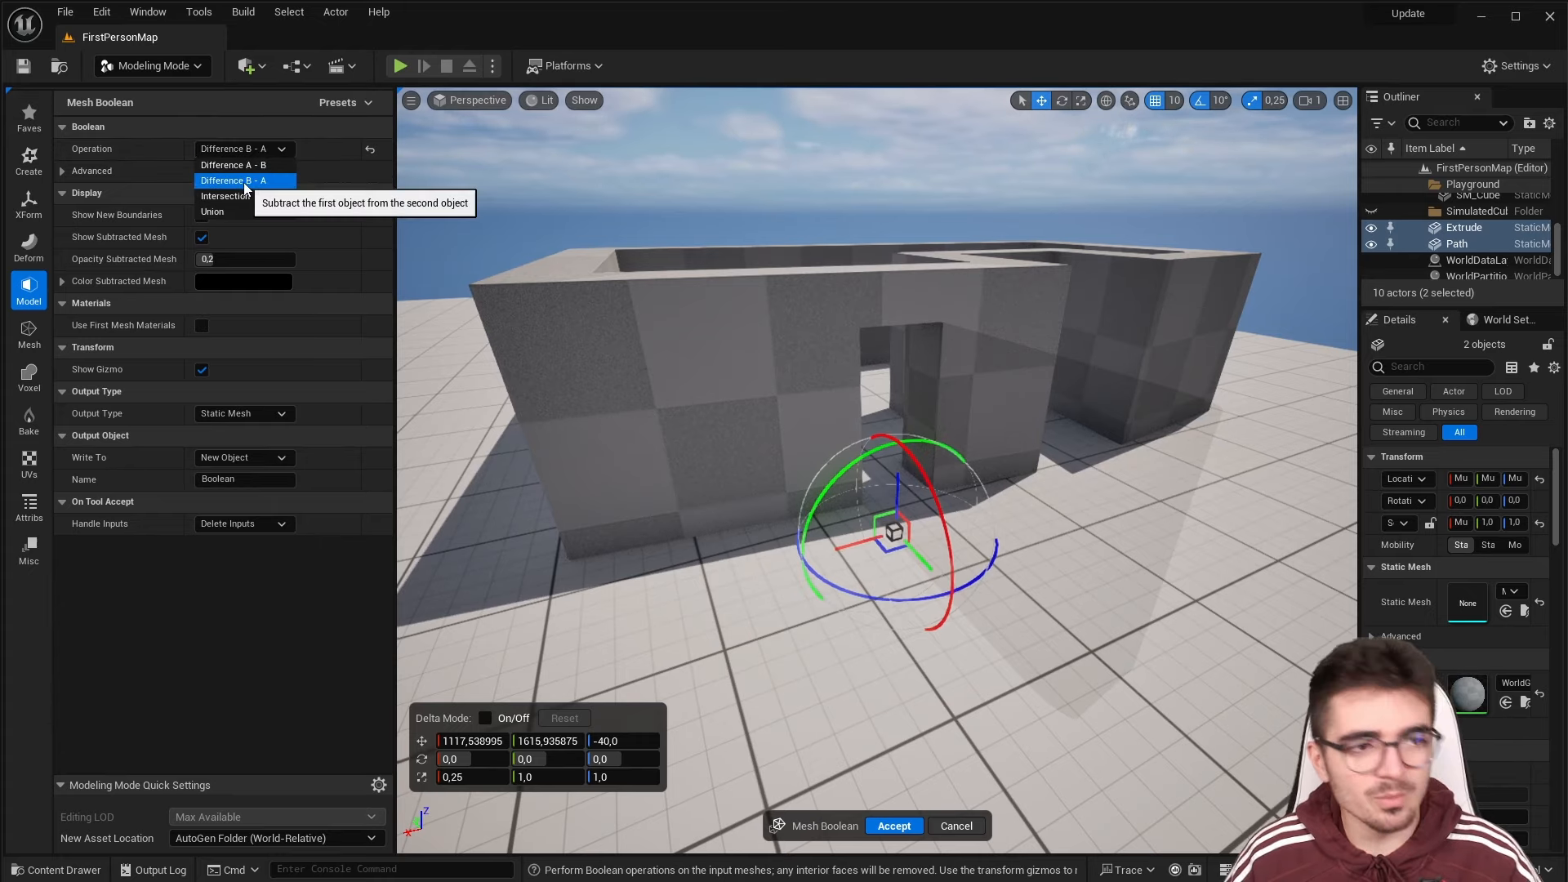
left_click(251, 165)
left_click(242, 148)
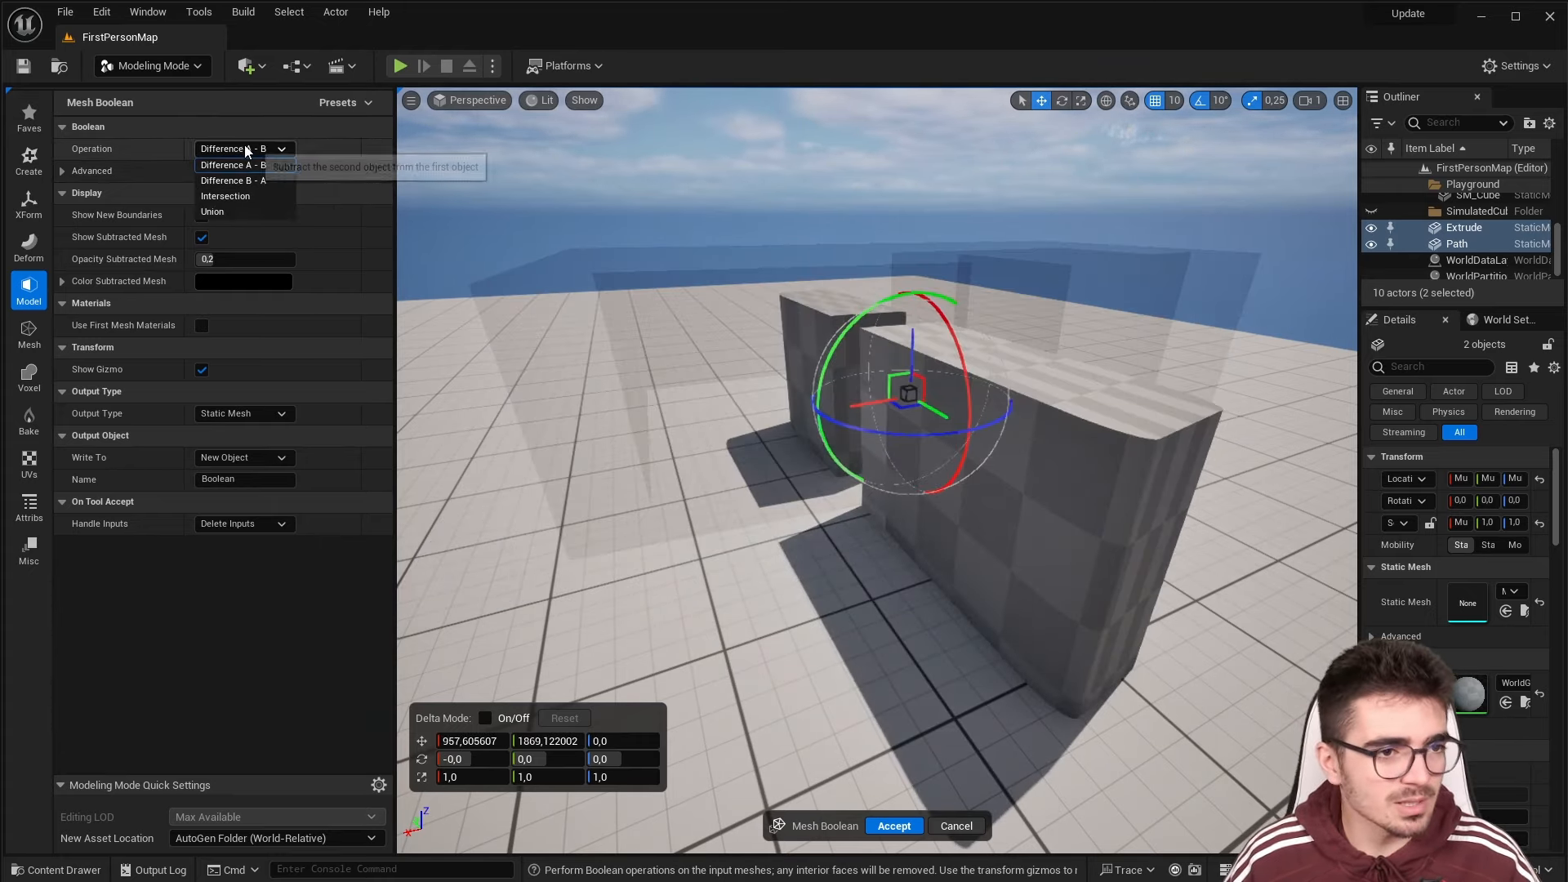
left_click(227, 196)
left_click(244, 149)
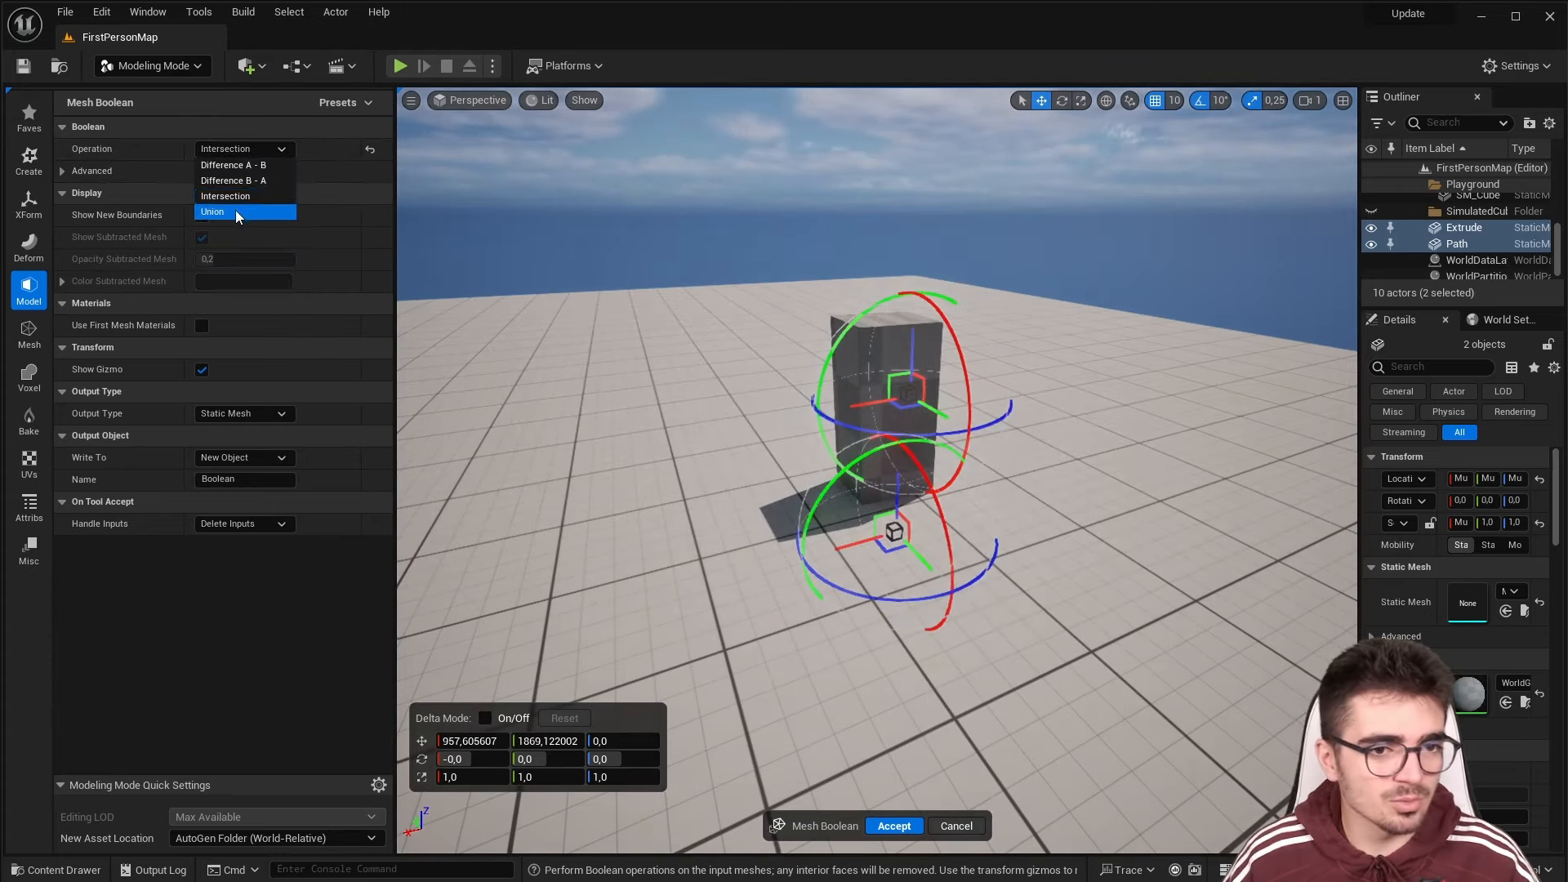
left_click(237, 212)
left_click(244, 149)
left_click(237, 165)
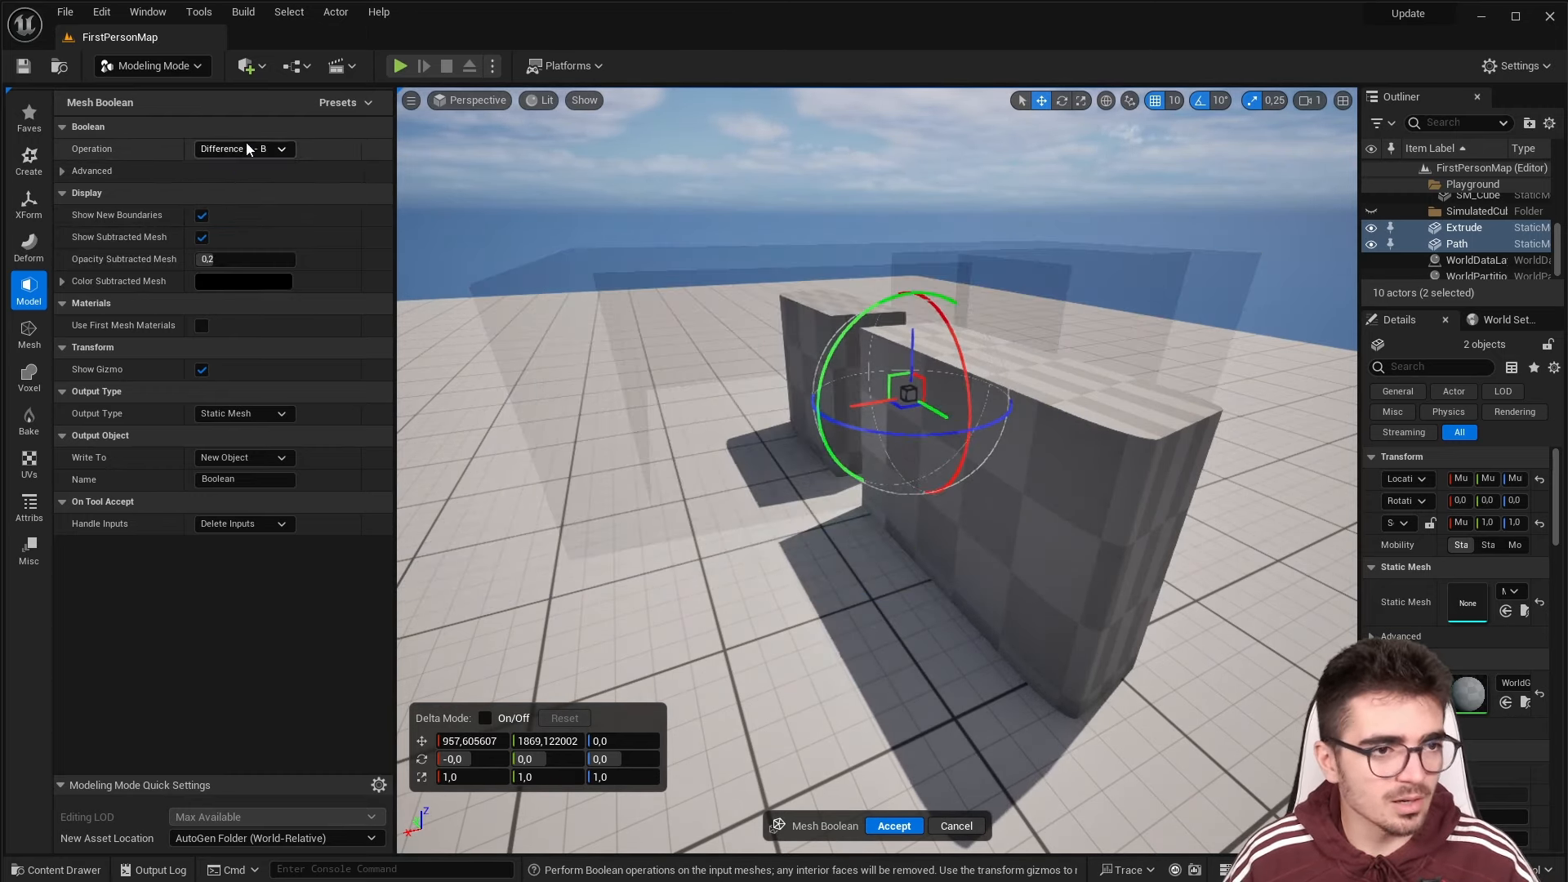
Set the Boolean operation to Difference B - A and accept it to cut the doorway into the wall
left_click(245, 149)
left_click(254, 181)
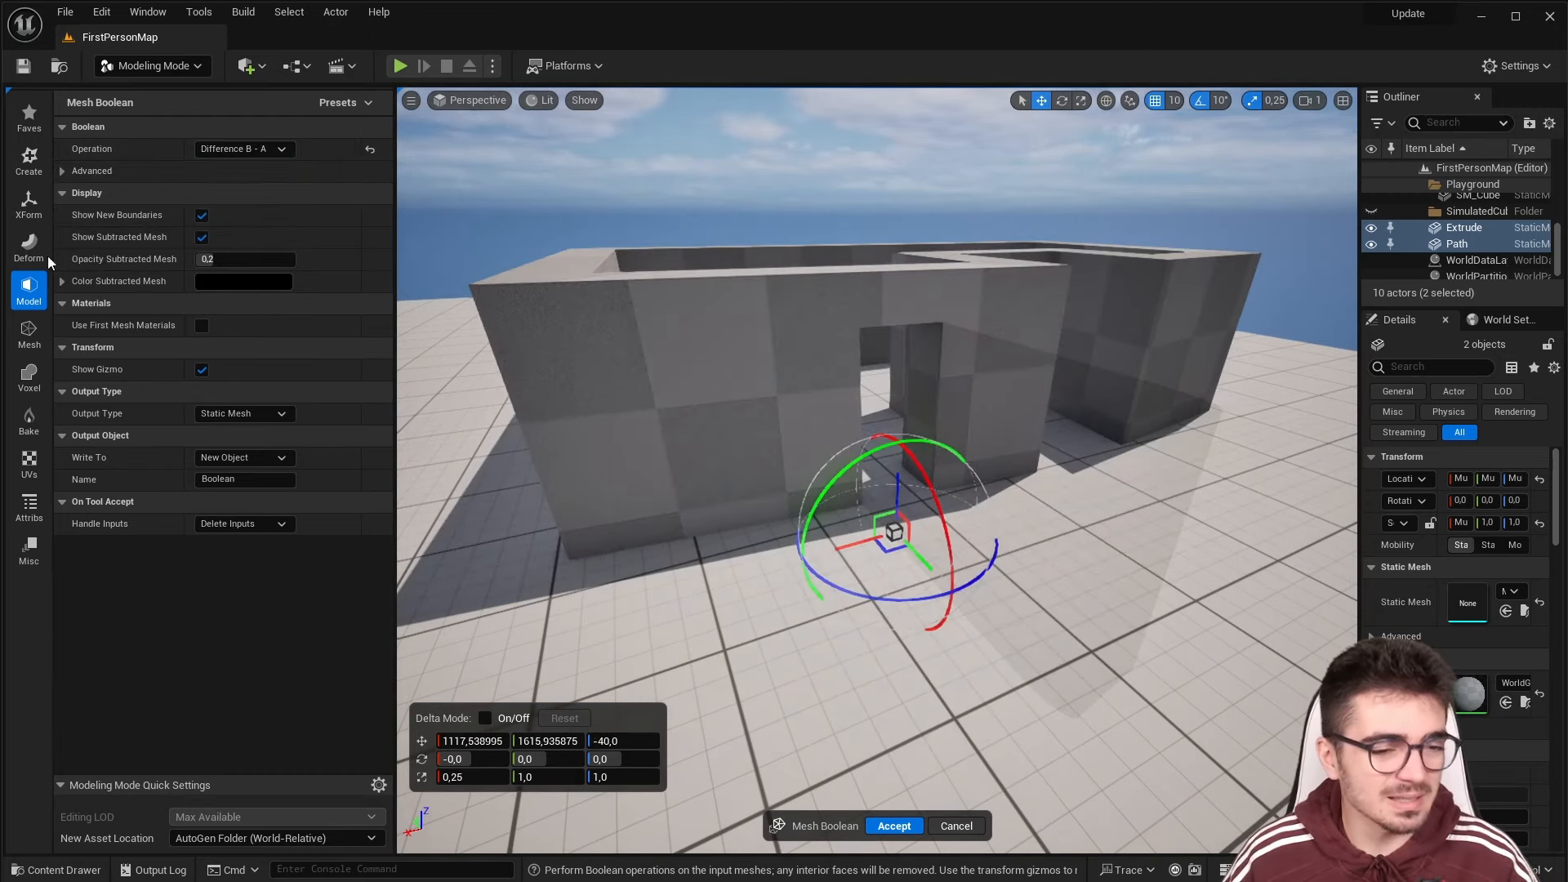
left_click(894, 826)
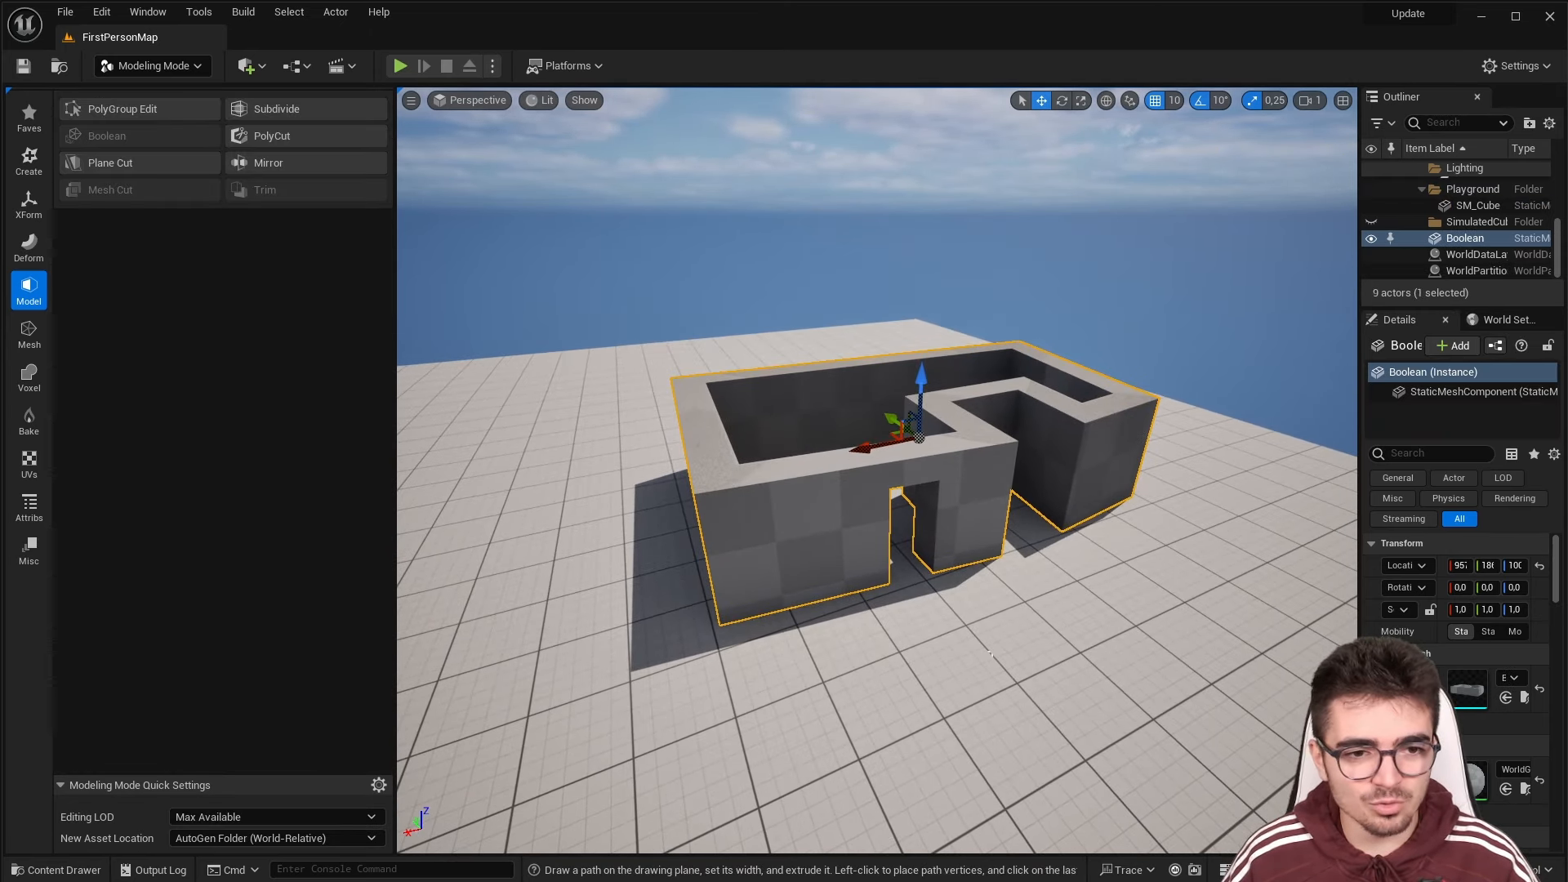
Apply a Plane Cut to the wall mesh with the plane raised to Z 160 and tilted -10 degrees
left_click(964, 370)
left_click(722, 555)
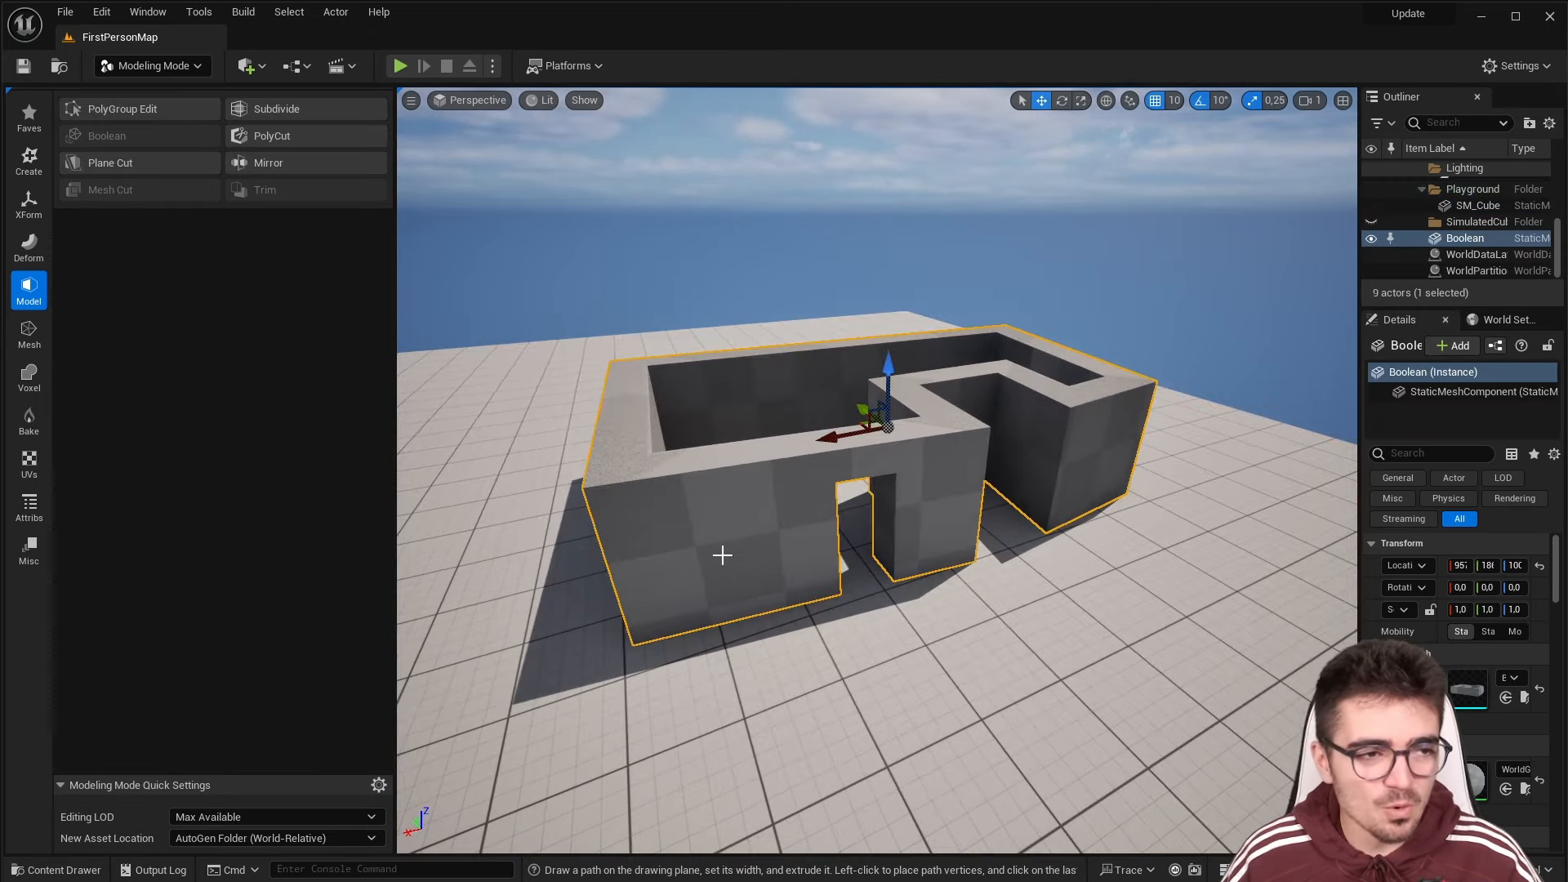
left_click(98, 165)
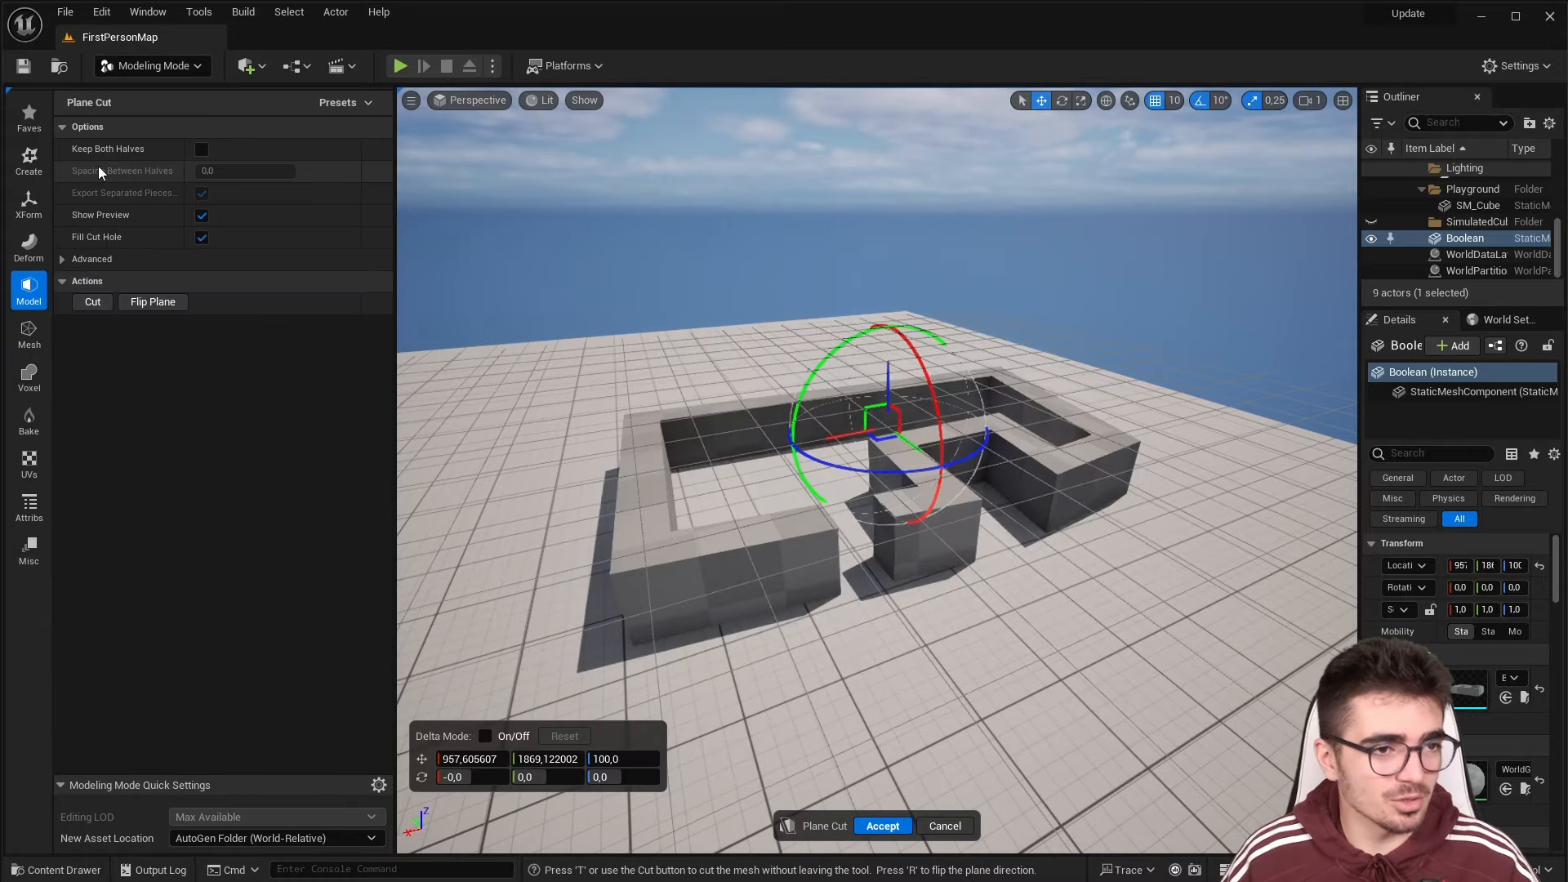
right_click_drag(962, 263, 873, 243)
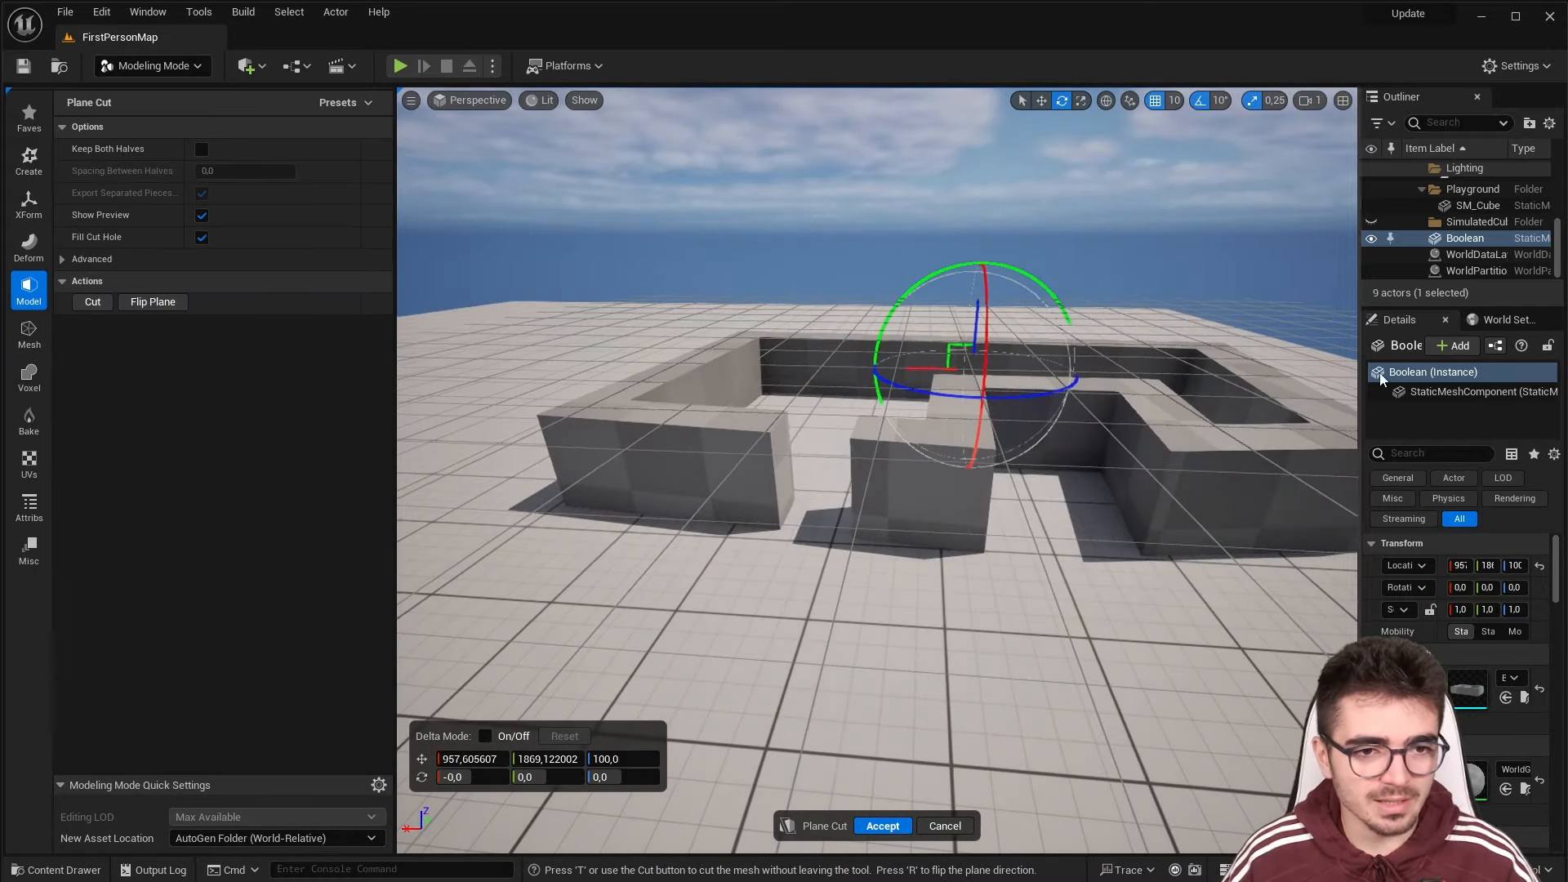
left_click_drag(911, 282, 1026, 256)
key("w")
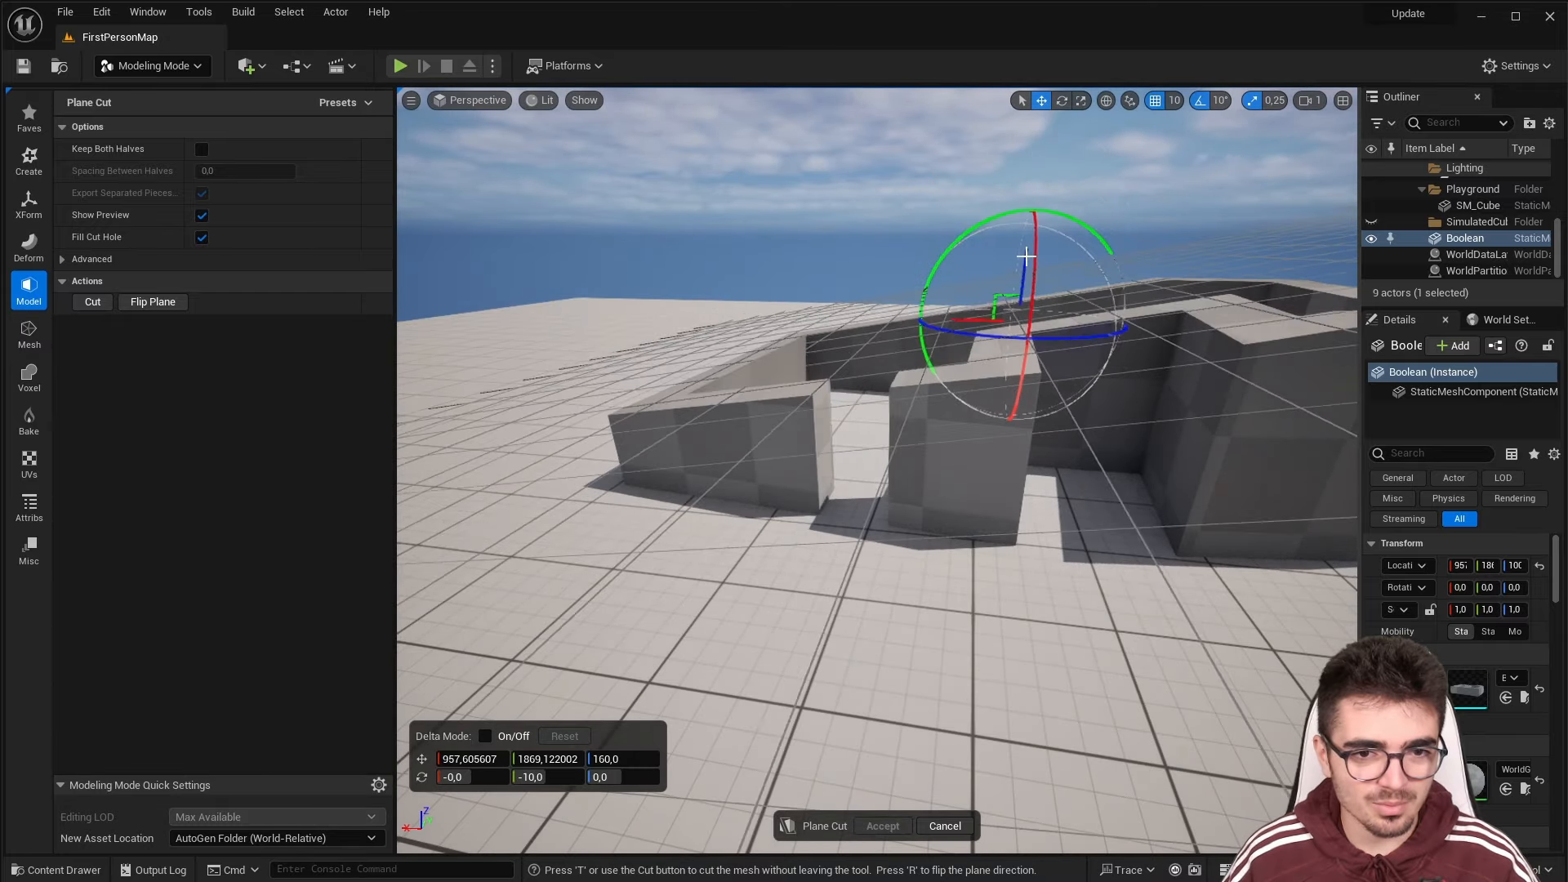
right_click_drag(709, 204, 848, 205)
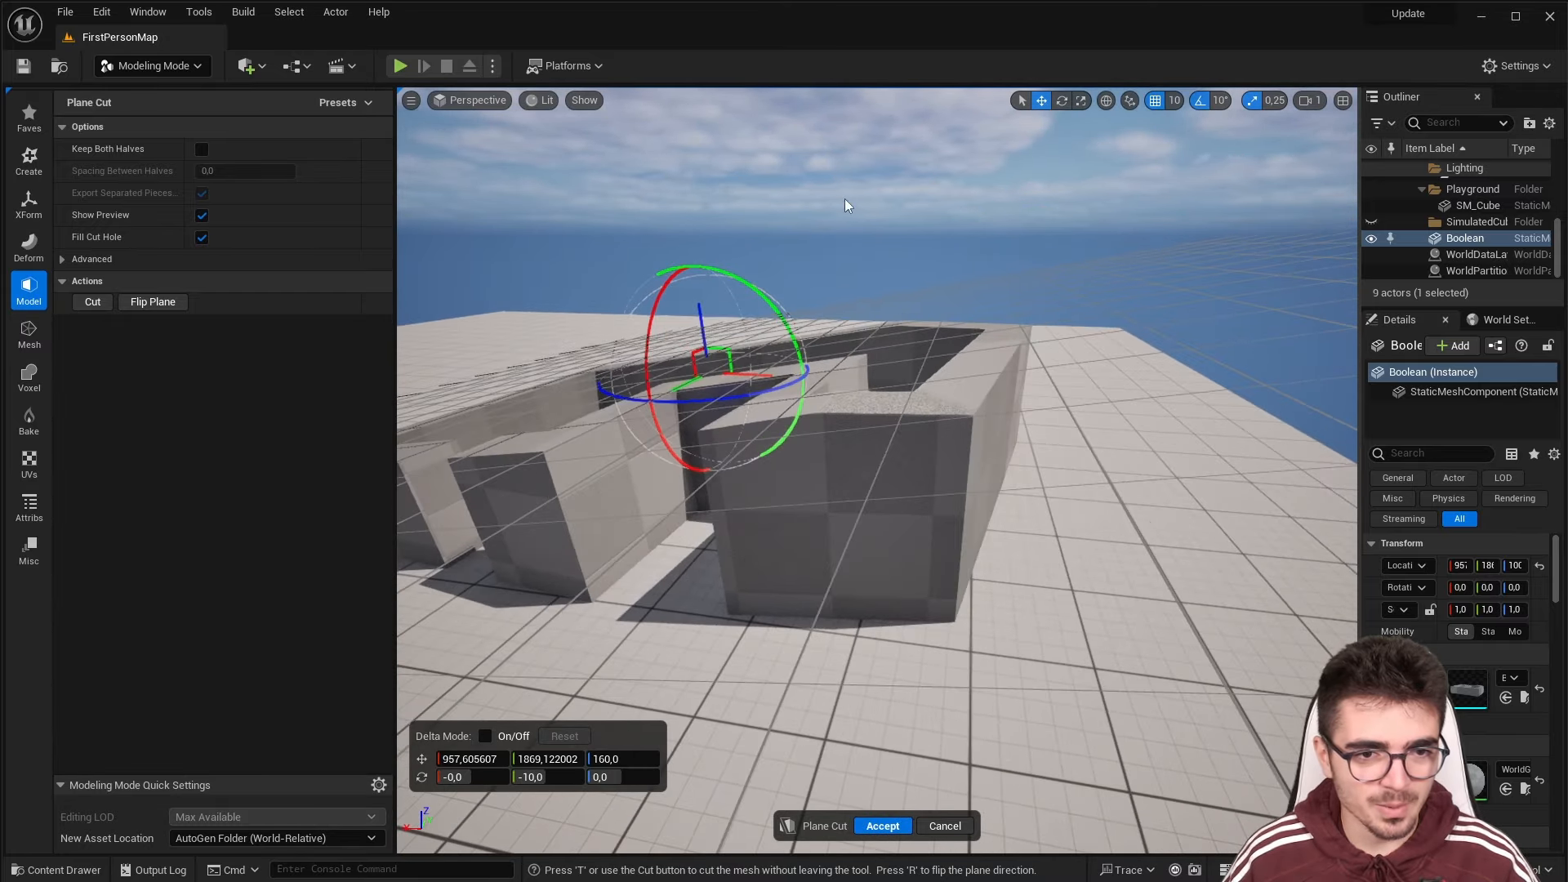
left_click(880, 831)
mouse_move(870, 535)
right_mouse_down()
mouse_move(850, 531)
mouse_move(983, 522)
mouse_move(898, 523)
right_mouse_up()
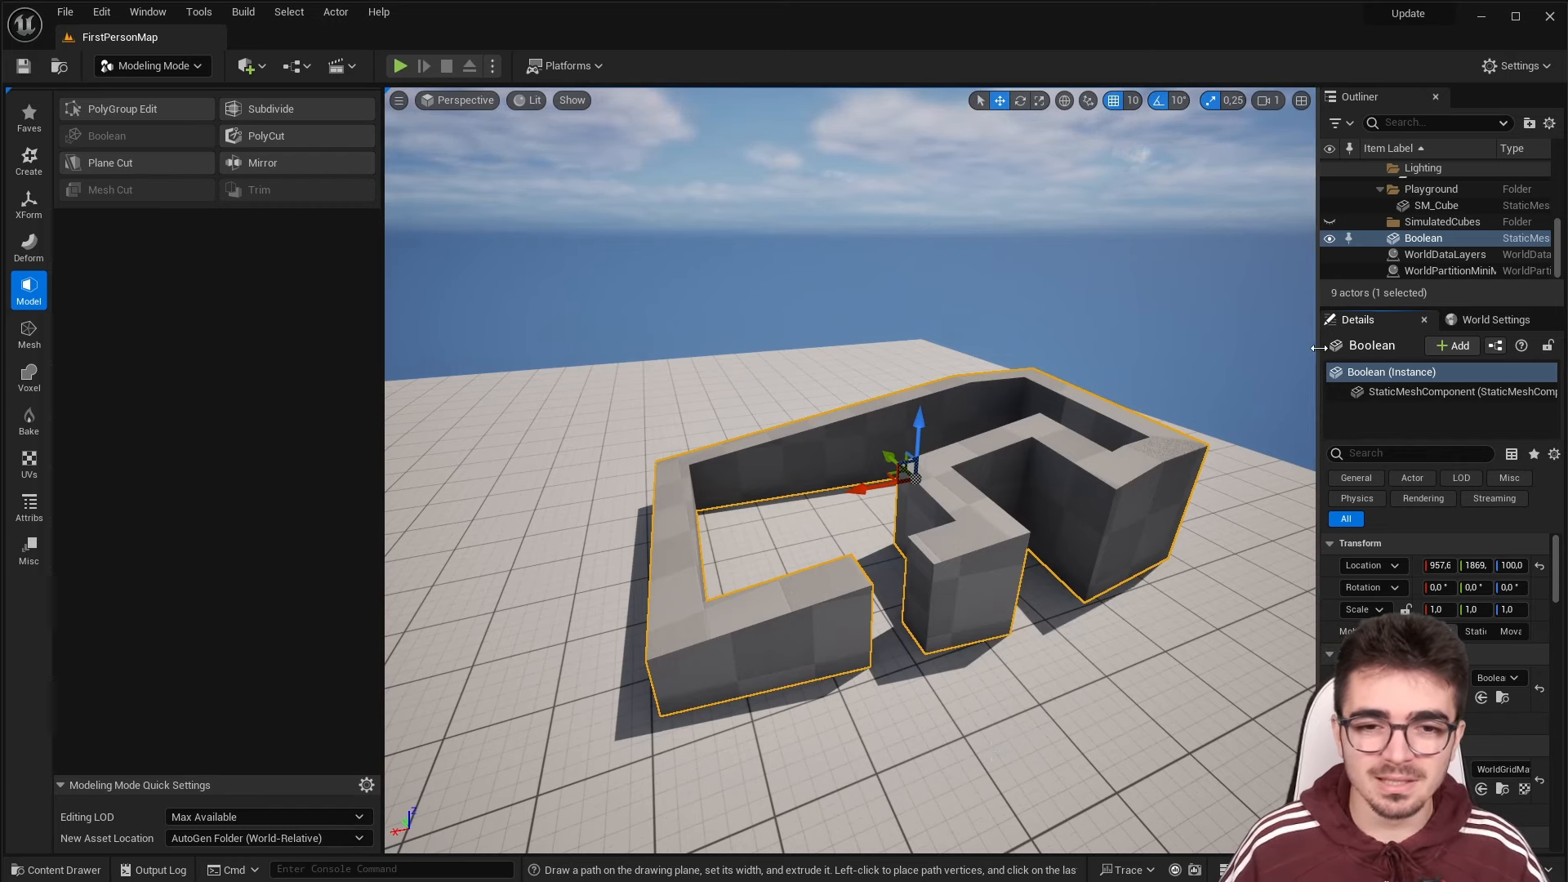
Locate the cut wall's generated mesh asset in the project content and place a second copy on the floor at X 1420, Y 2540
left_click_drag(1320, 348, 925, 362)
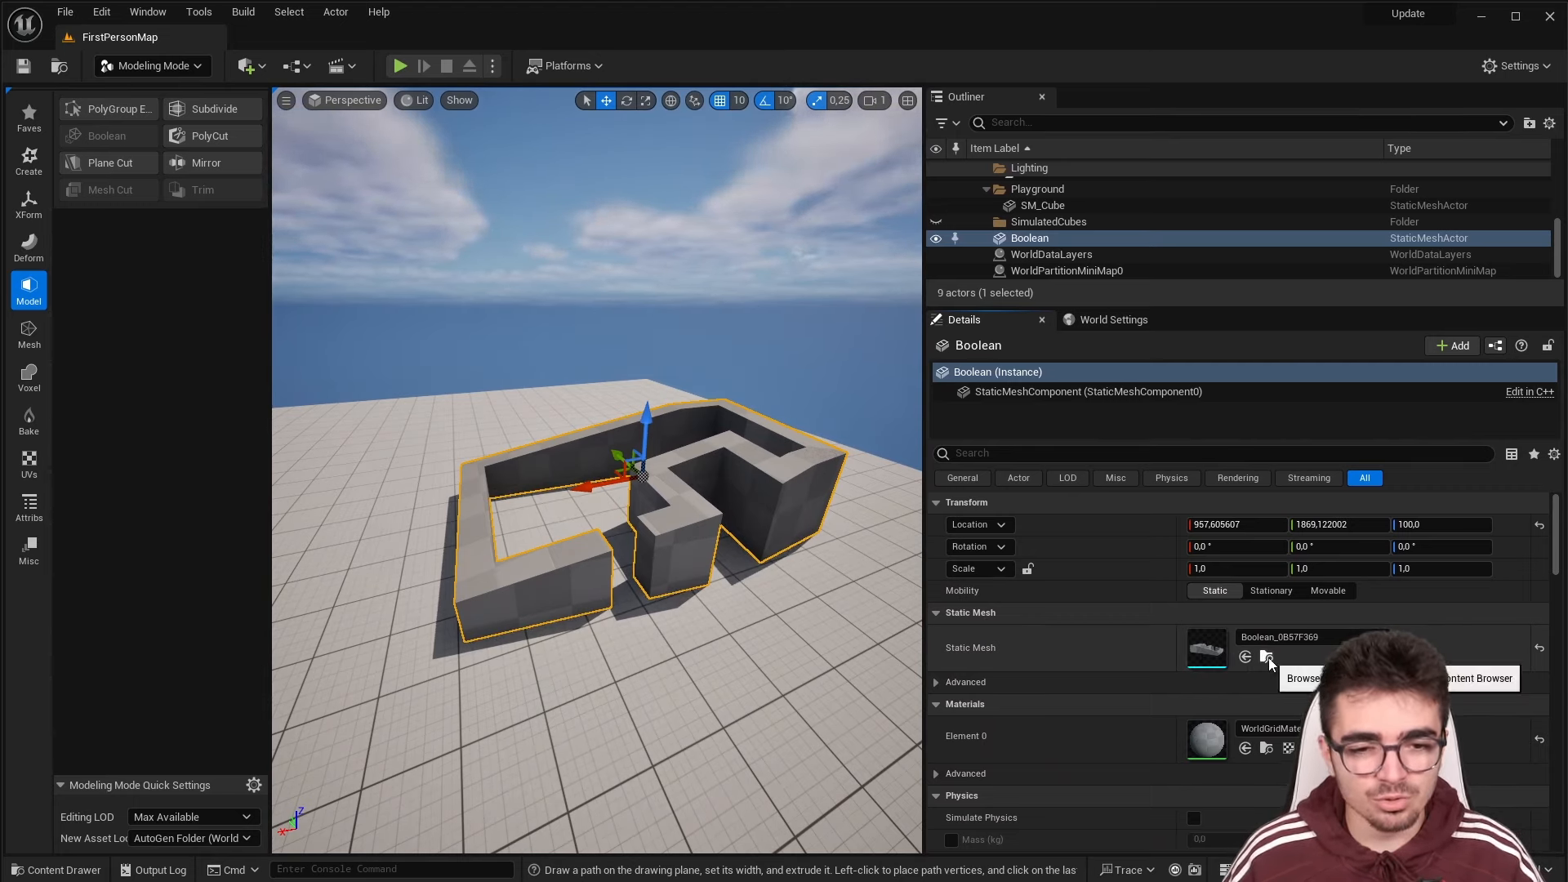
left_click(1267, 658)
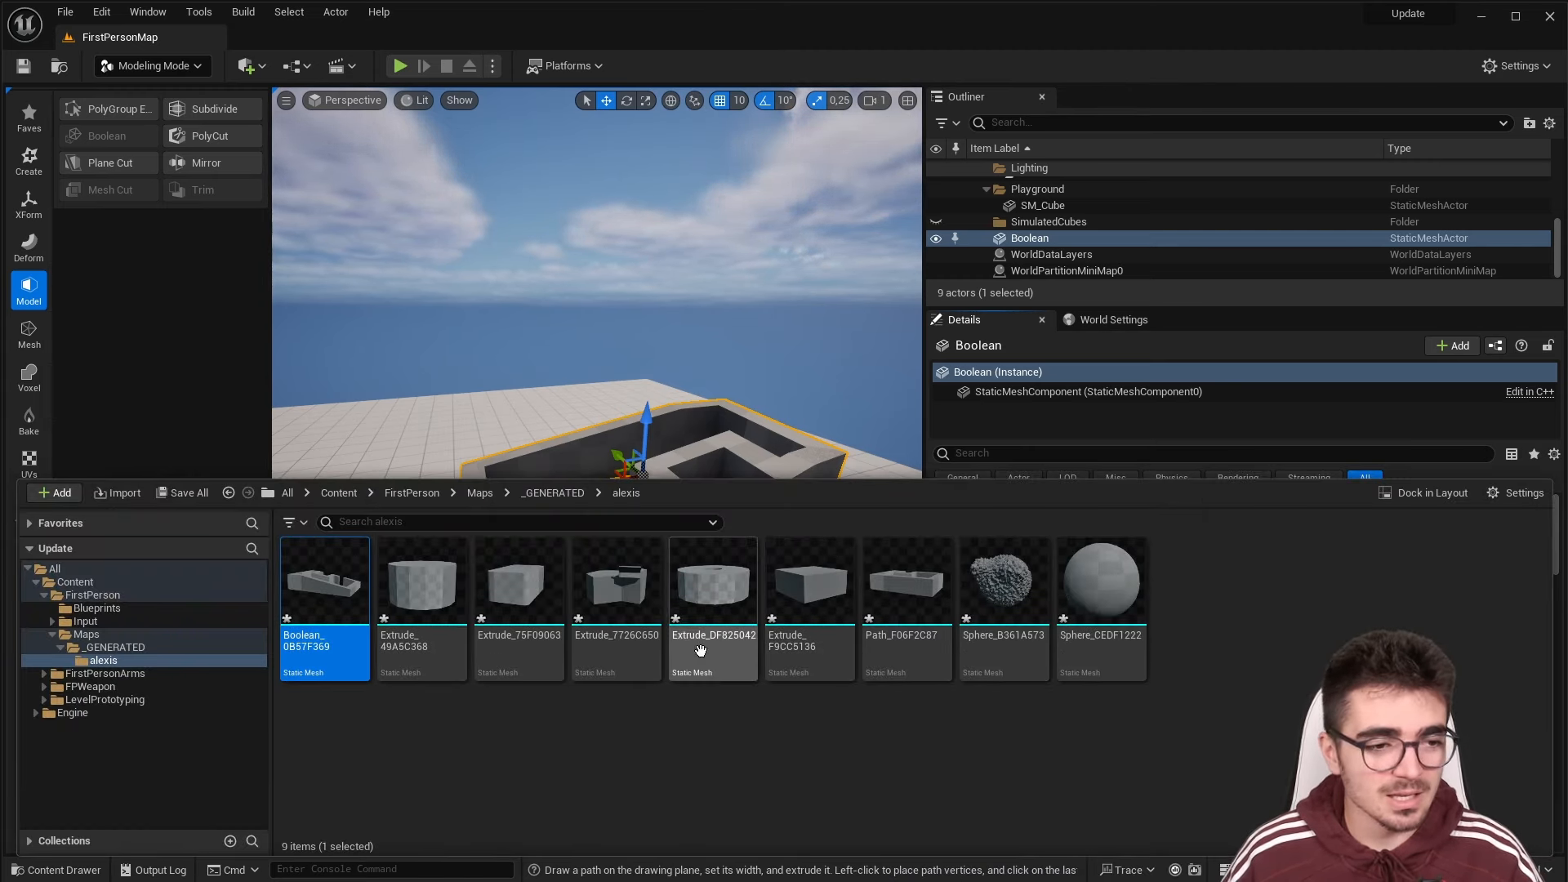
mouse_move(315, 587)
left_click_drag(315, 588, 450, 445)
right_click_drag(450, 445, 400, 481)
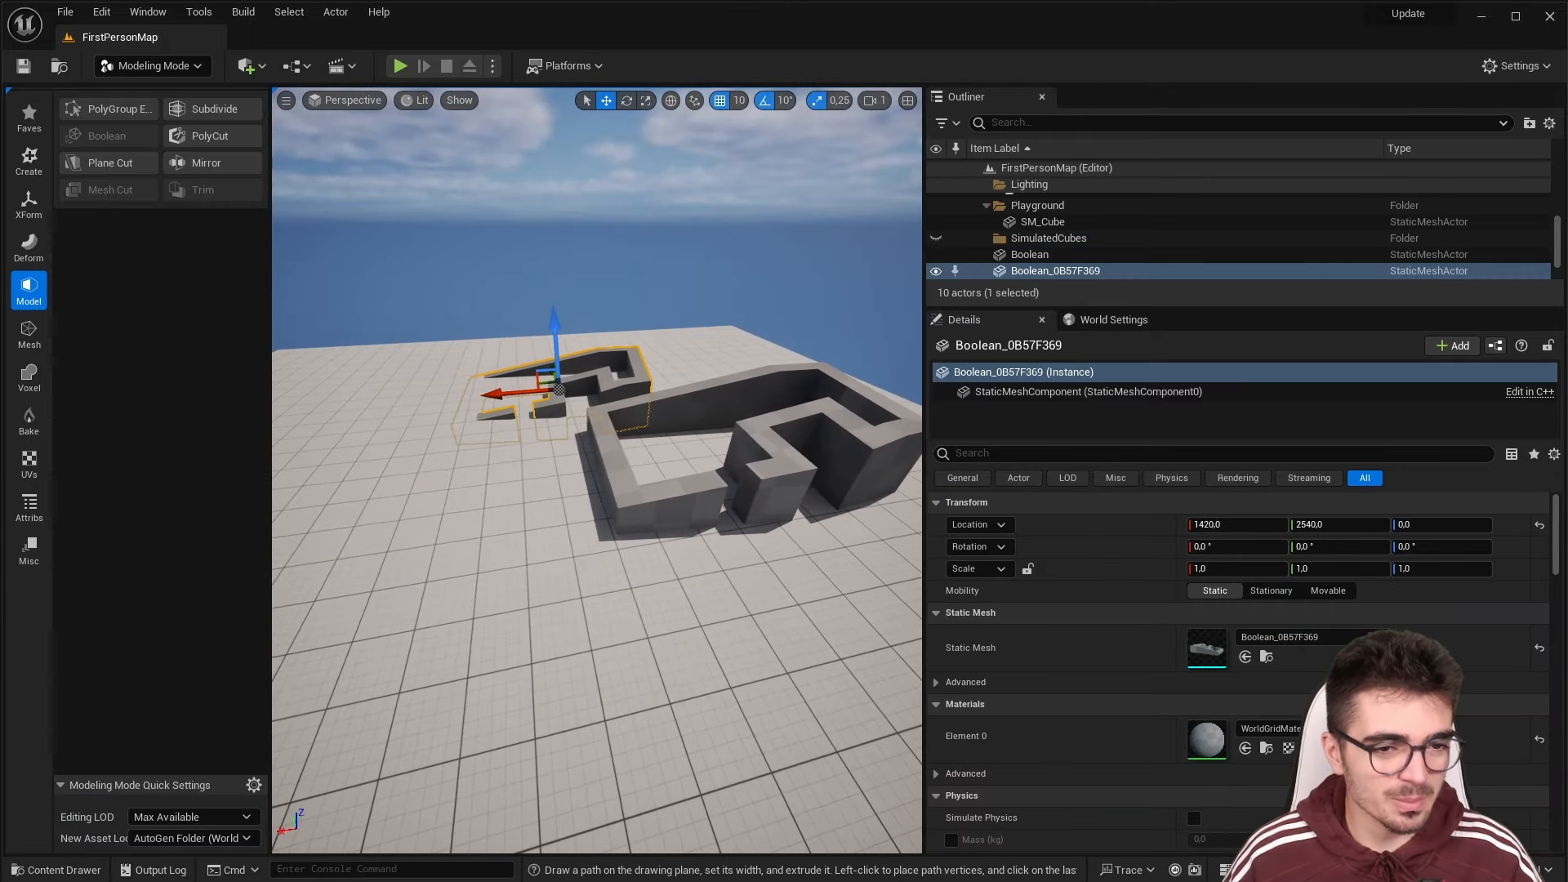
left_click_drag(923, 267, 1324, 267)
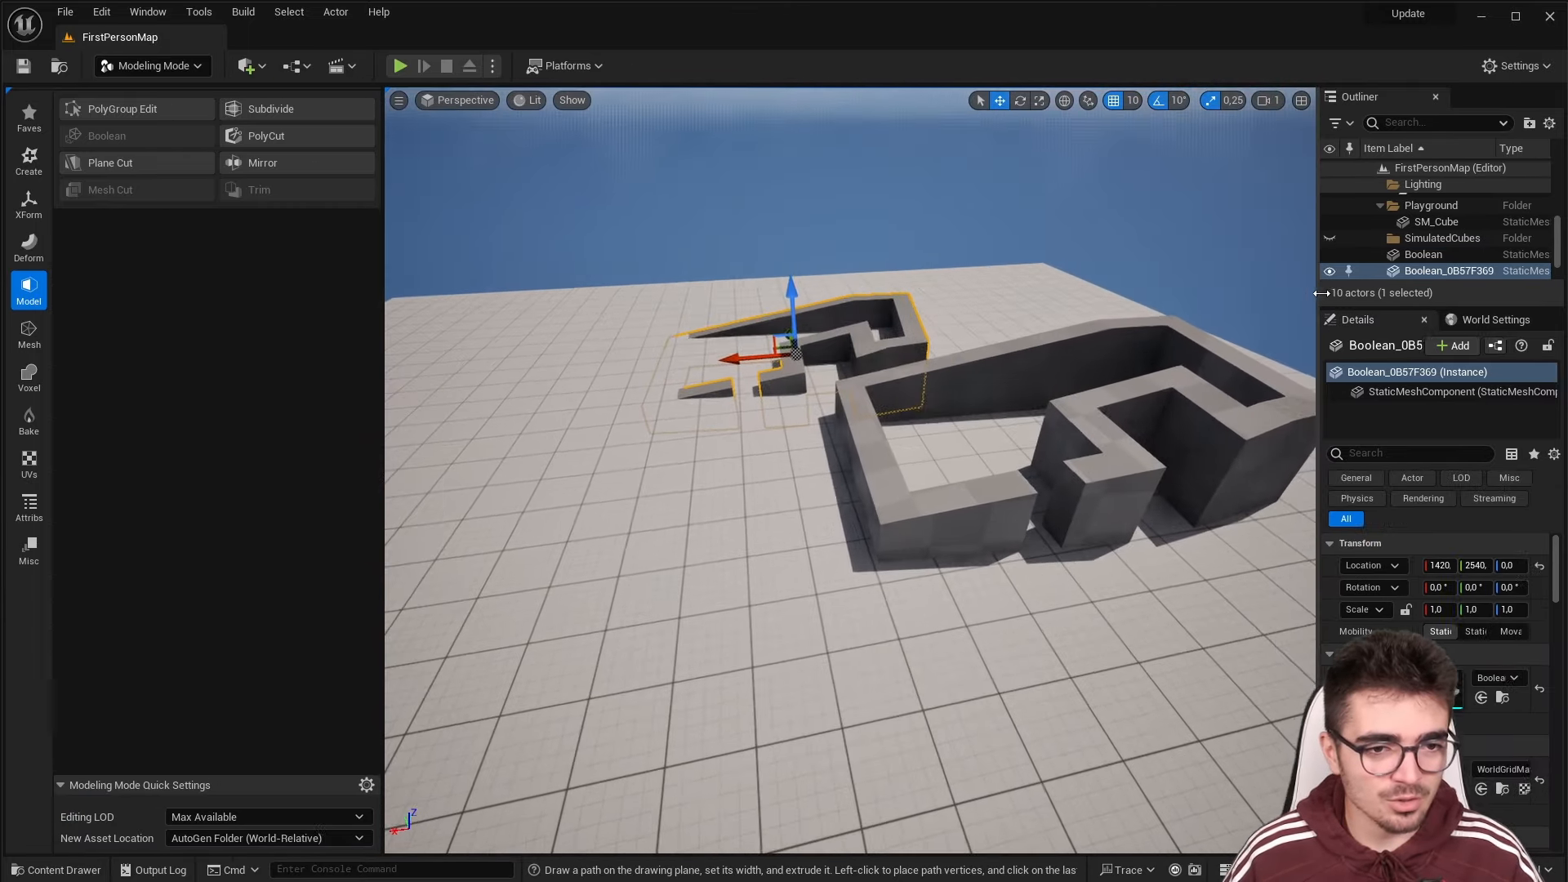
Switch the level editor from Modeling mode to Selection mode
key("ctrl+space")
left_click(152, 65)
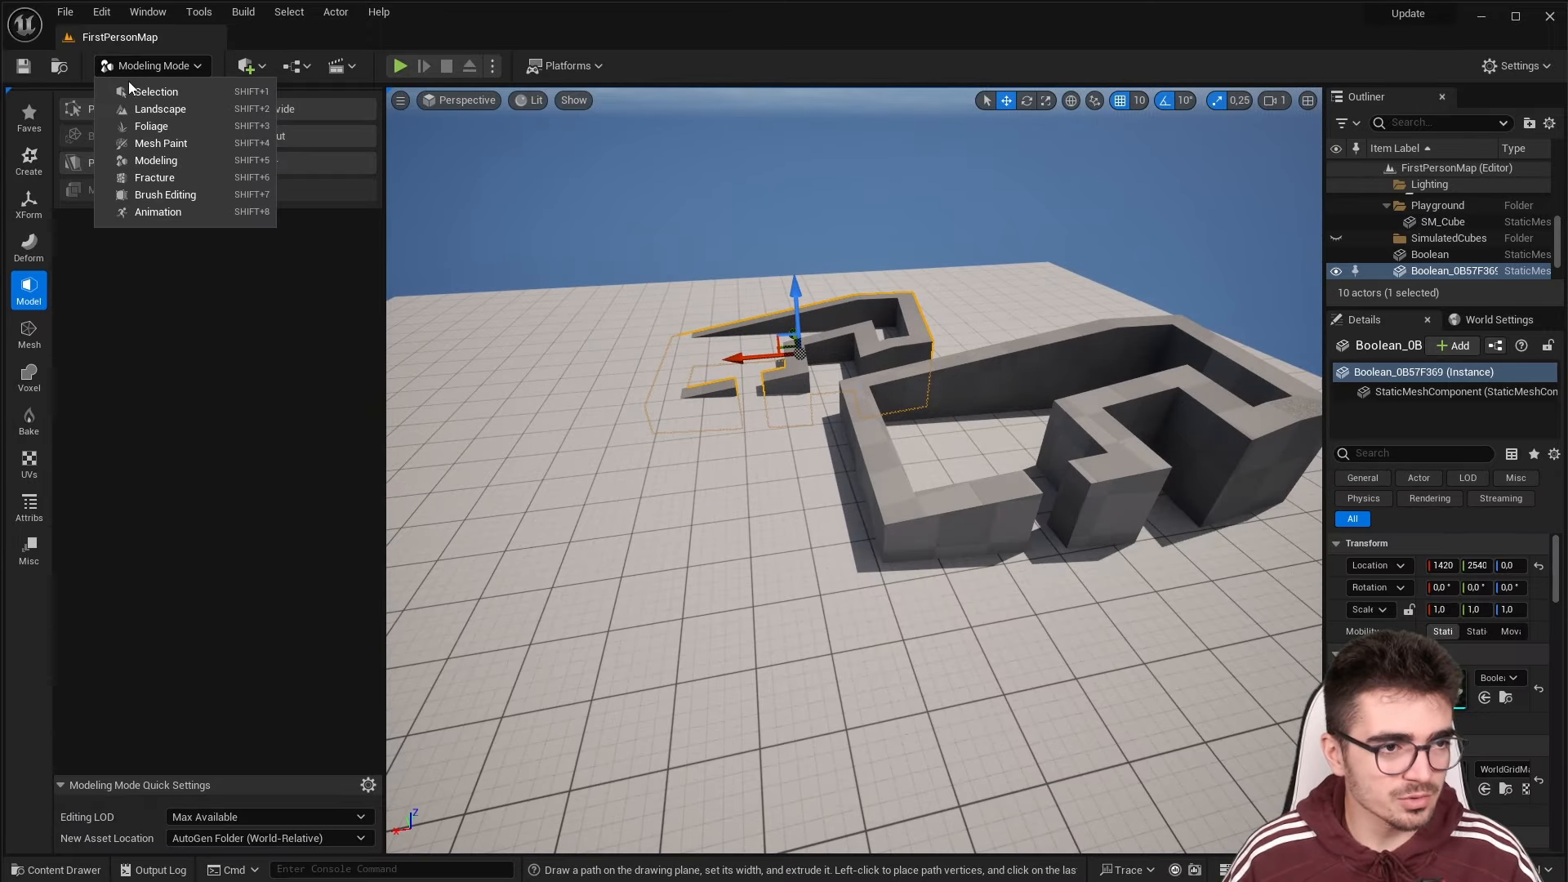
left_click(155, 90)
Place the spiky Sphere_B361A573 mesh and the ring-shaped Extrude_DF825042 mesh on the floor, with the ring at X 2170, Y 2130
key("ctrl+space")
left_click_drag(1007, 594, 596, 525)
key("ctrl+space")
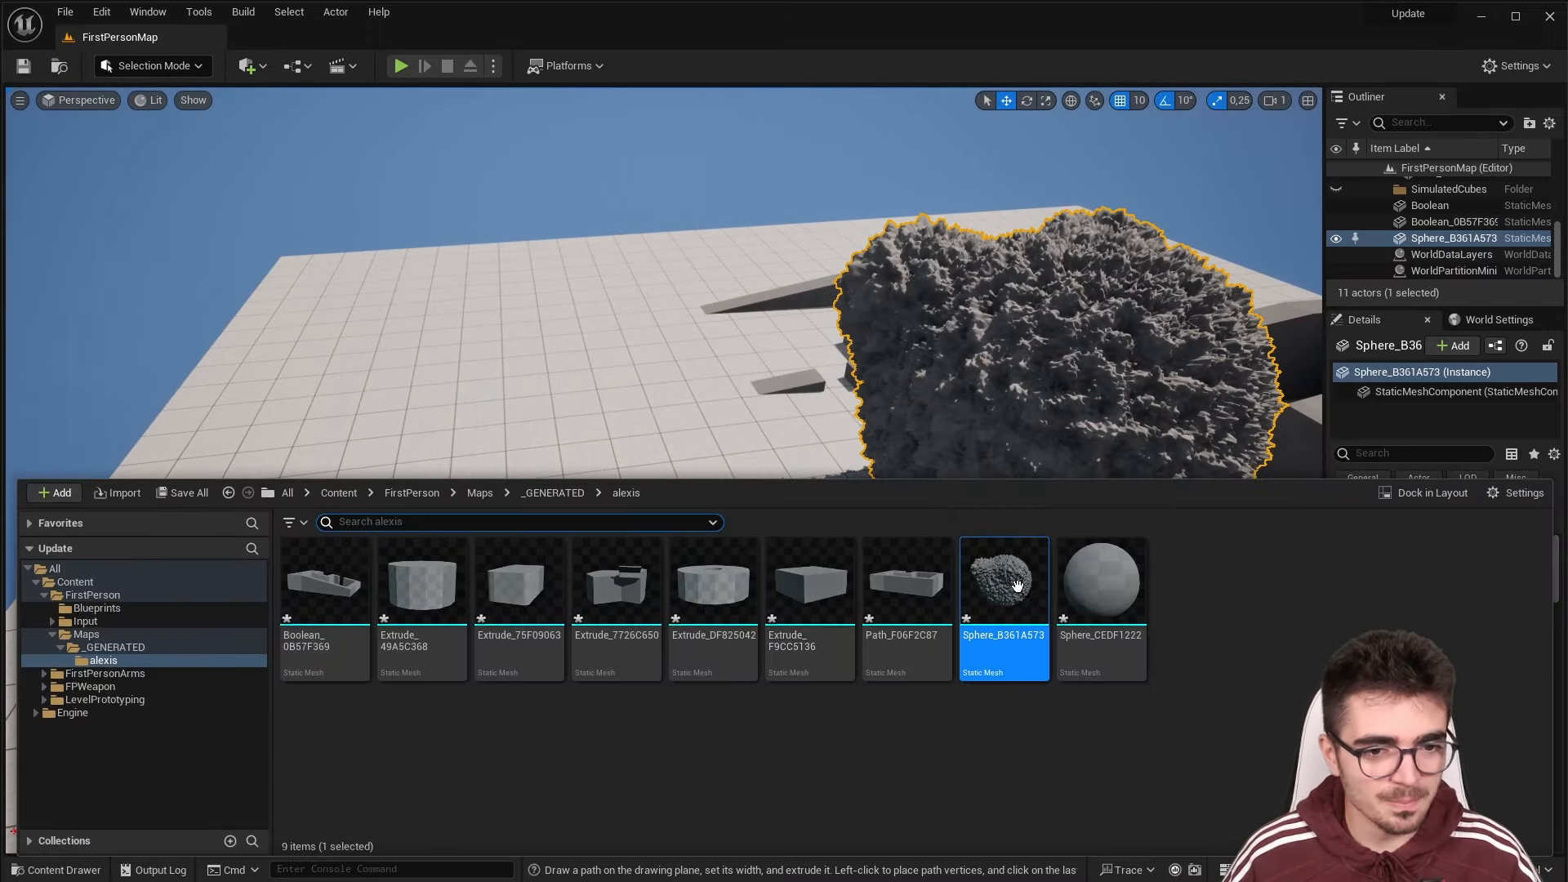
left_click_drag(714, 649, 624, 518)
Examine the generated Boolean, Extrude, Path and Sphere mesh assets in the project content for unsaved-change markers
key("ctrl+space")
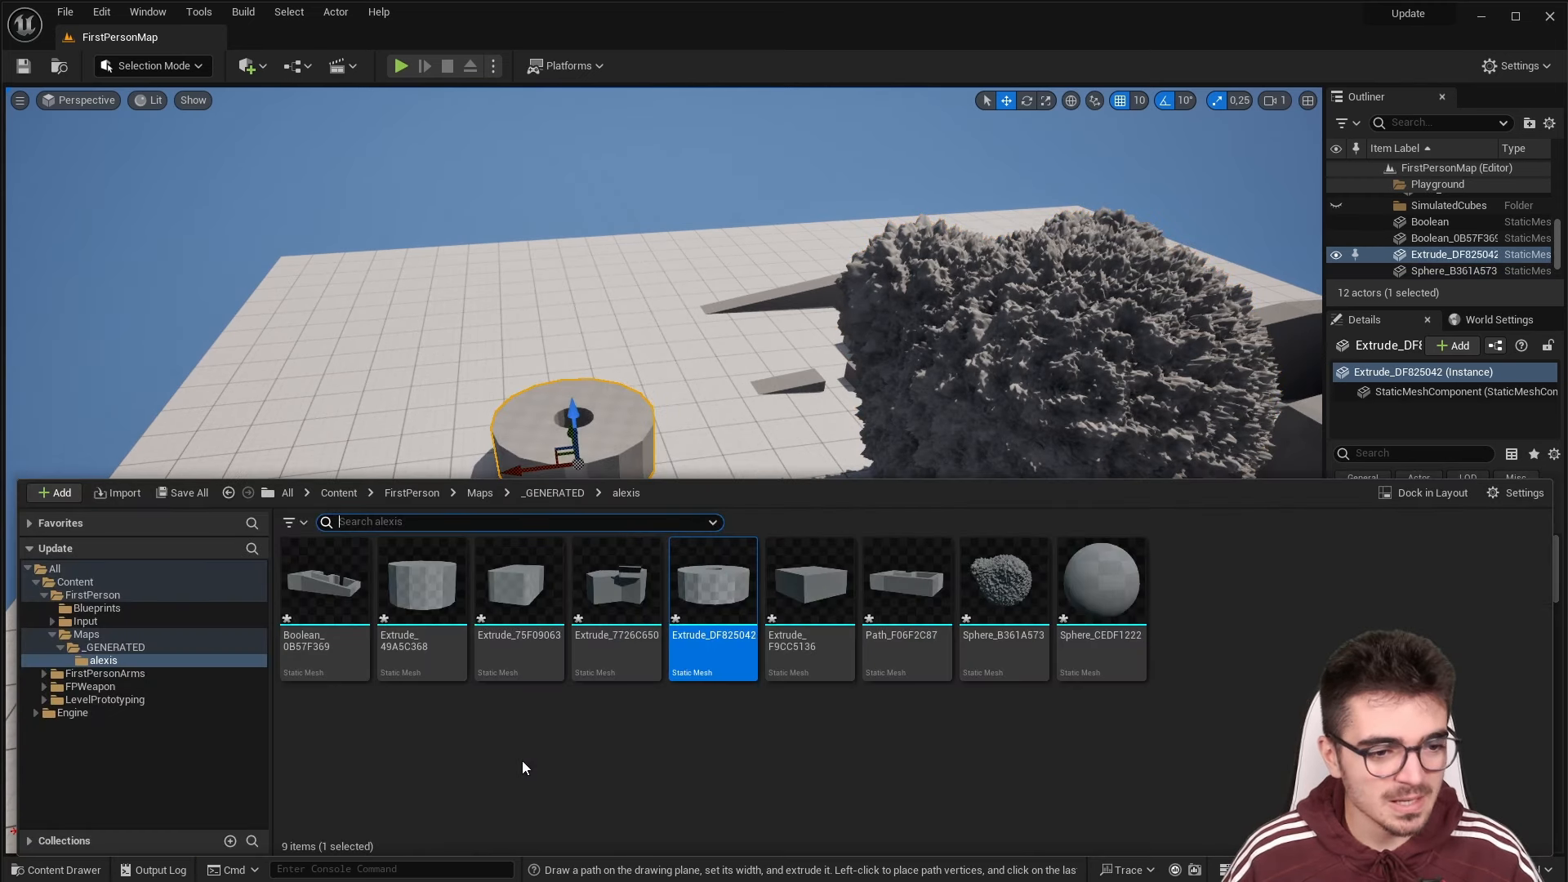
left_click(330, 596)
left_click(432, 592)
left_click(619, 589)
left_click(808, 586)
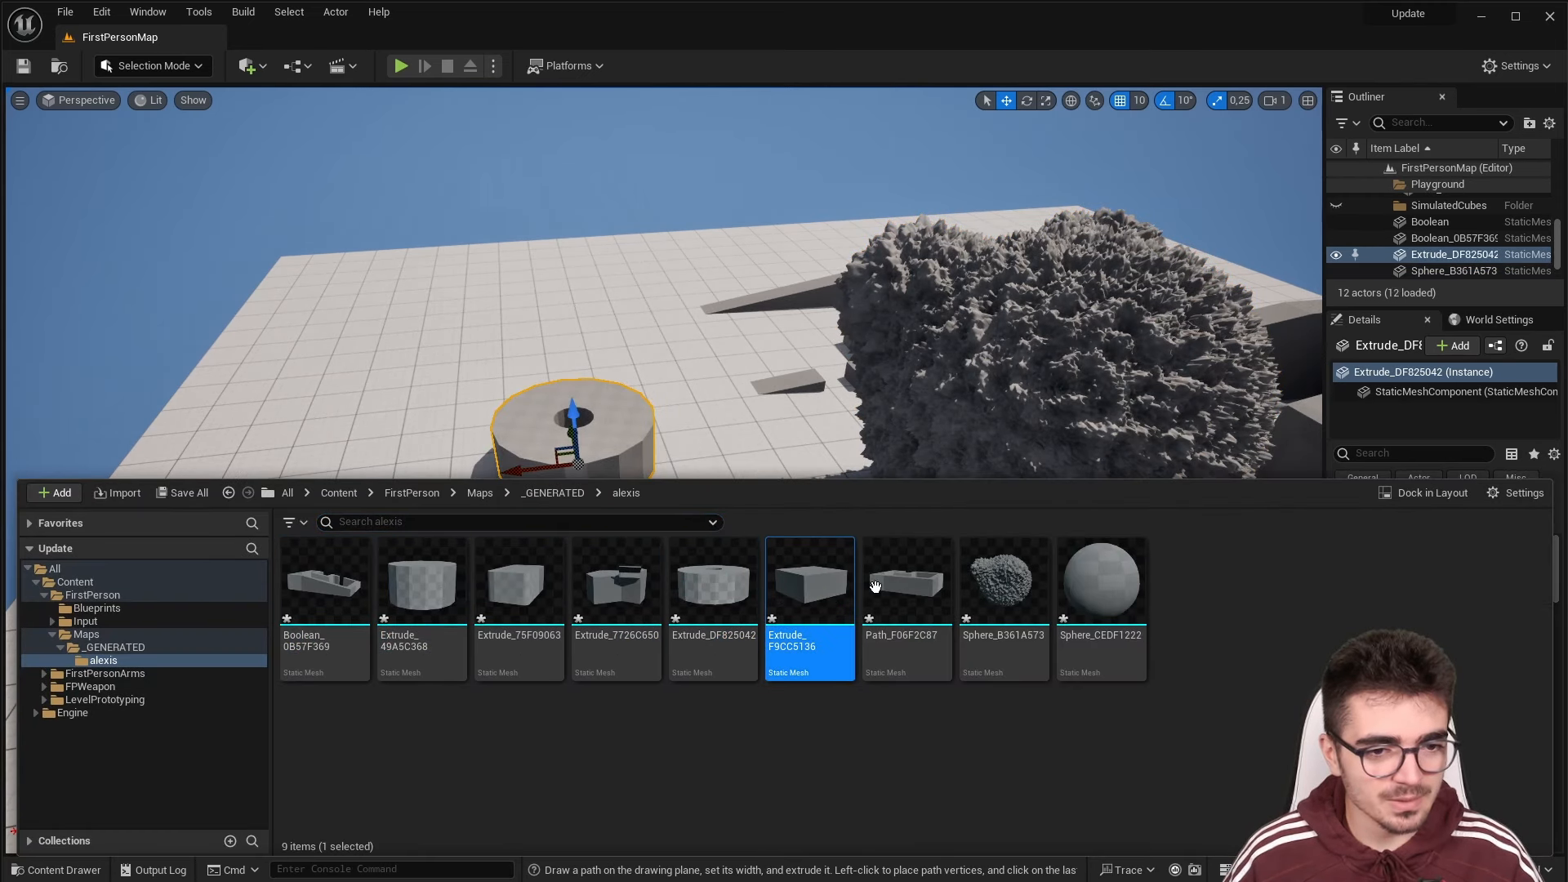
left_click(1003, 586)
left_click(690, 768)
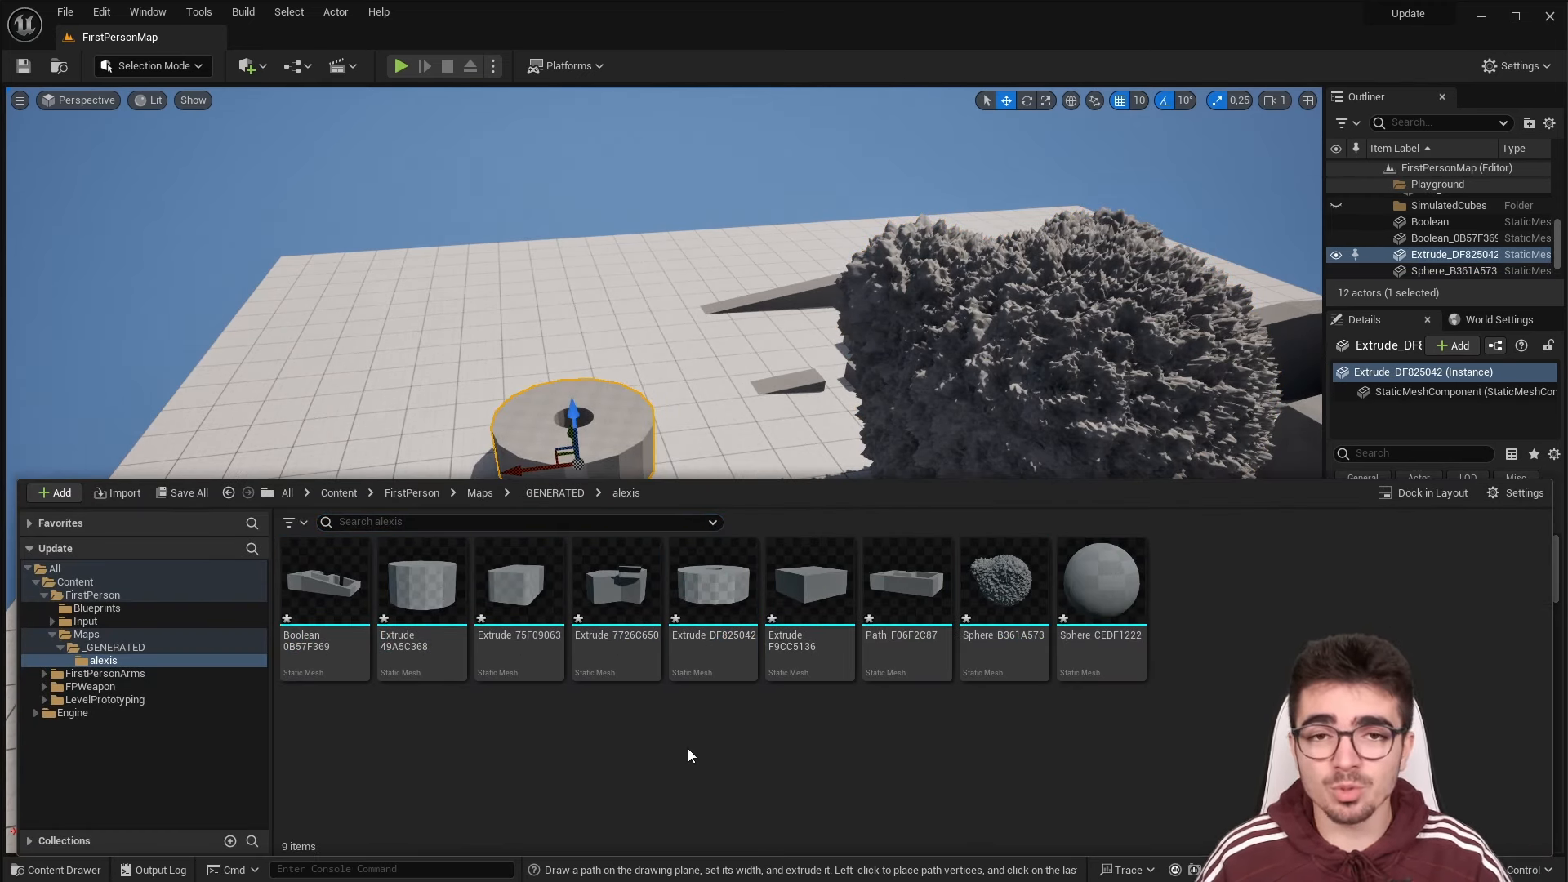
left_click(679, 627)
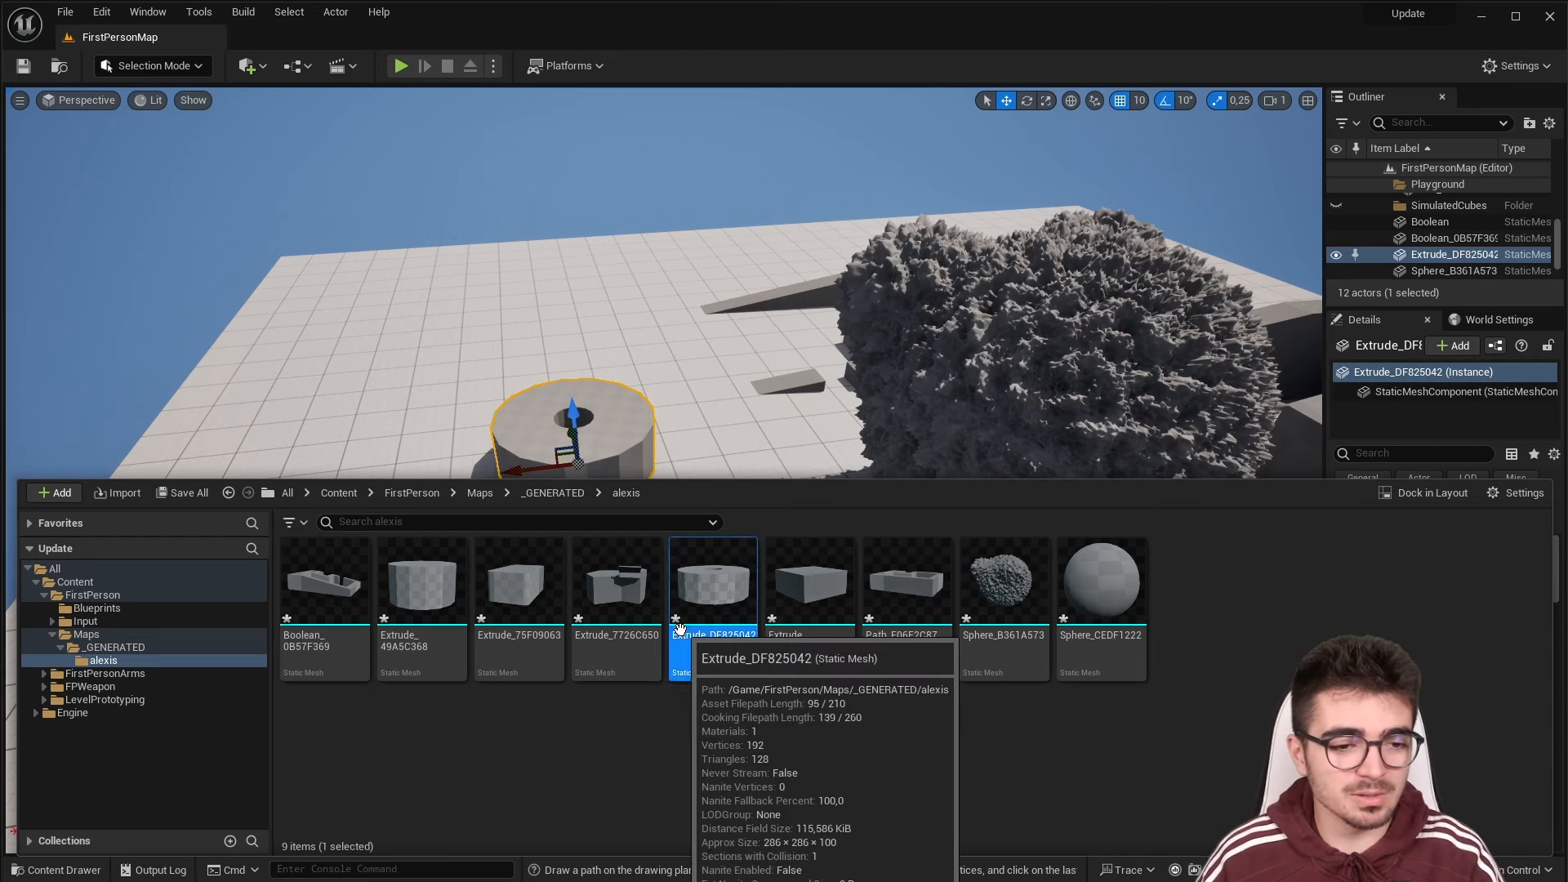
left_click(614, 627)
left_click(519, 628)
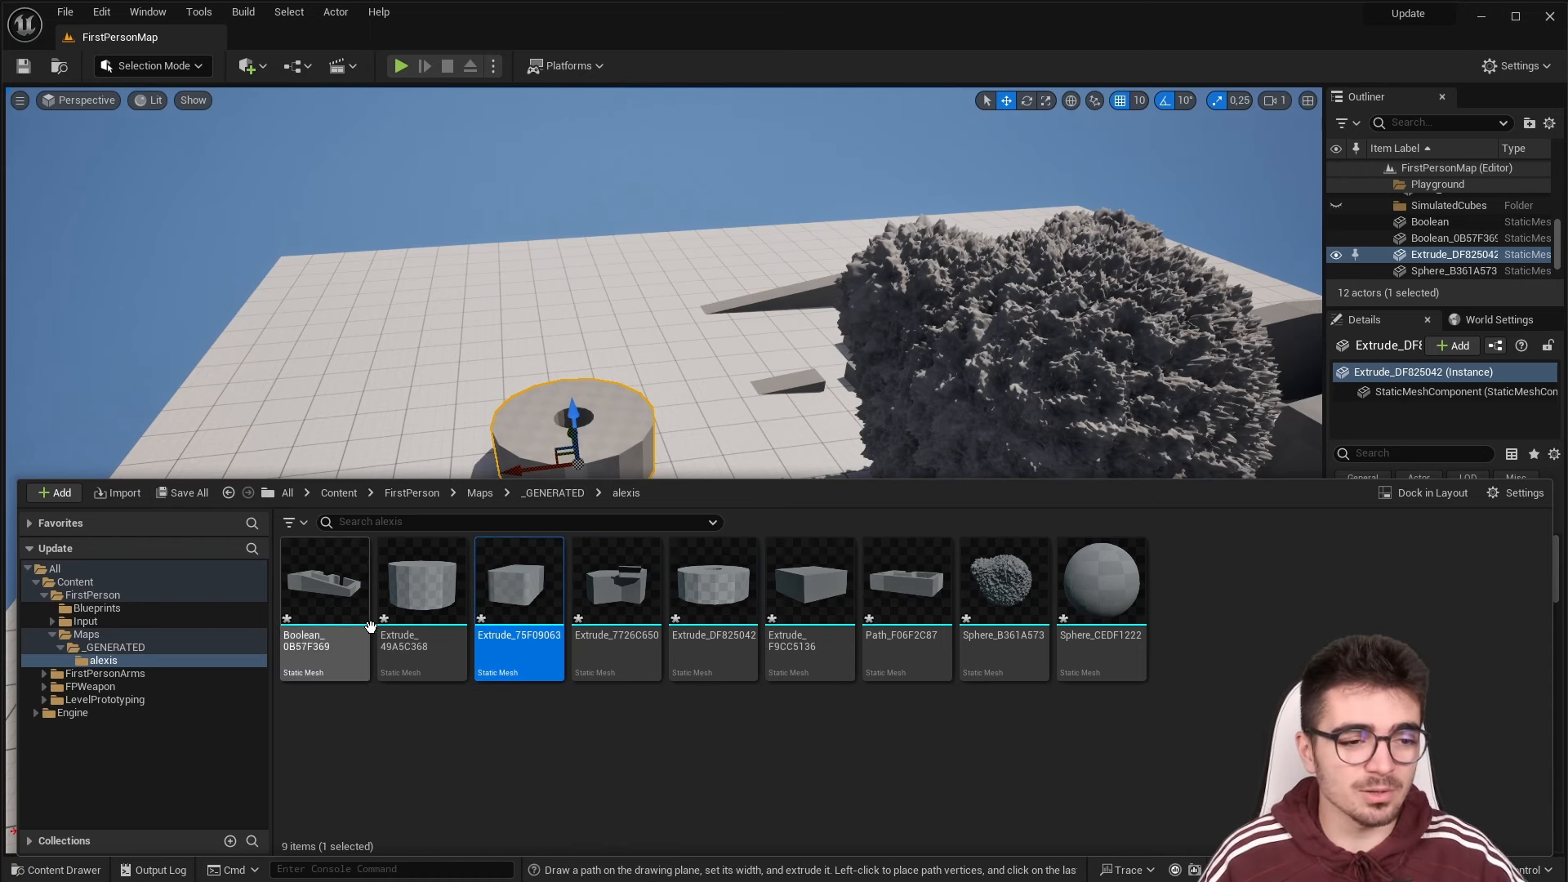
left_click(363, 627)
left_click(441, 617)
left_click(539, 605)
mouse_move(638, 586)
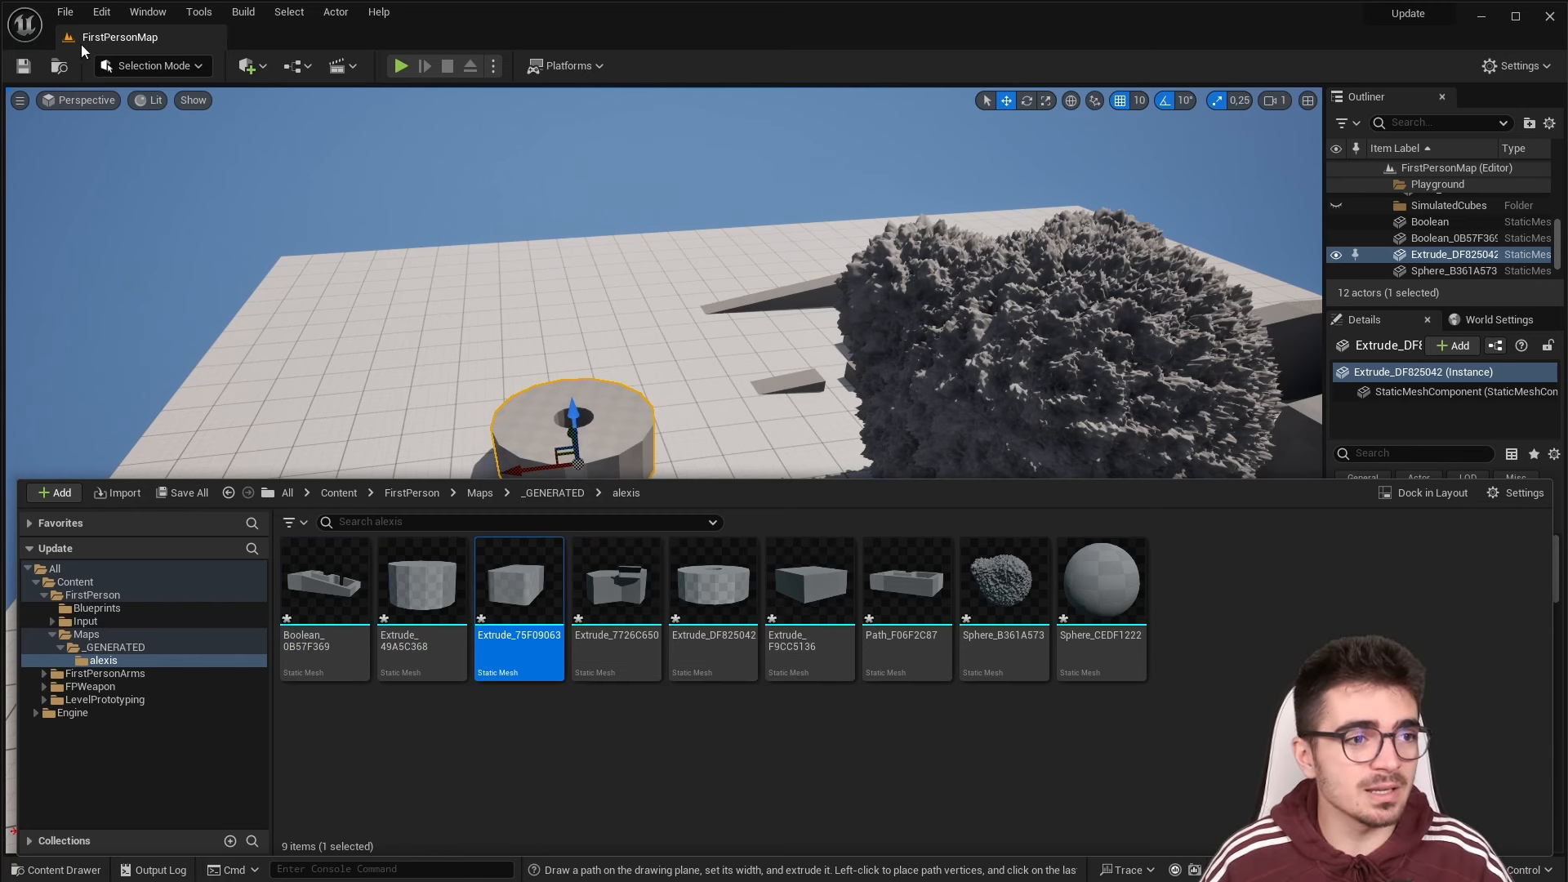
Save all unsaved levels and assets, and check the save markers on the generated mesh assets
left_click(65, 12)
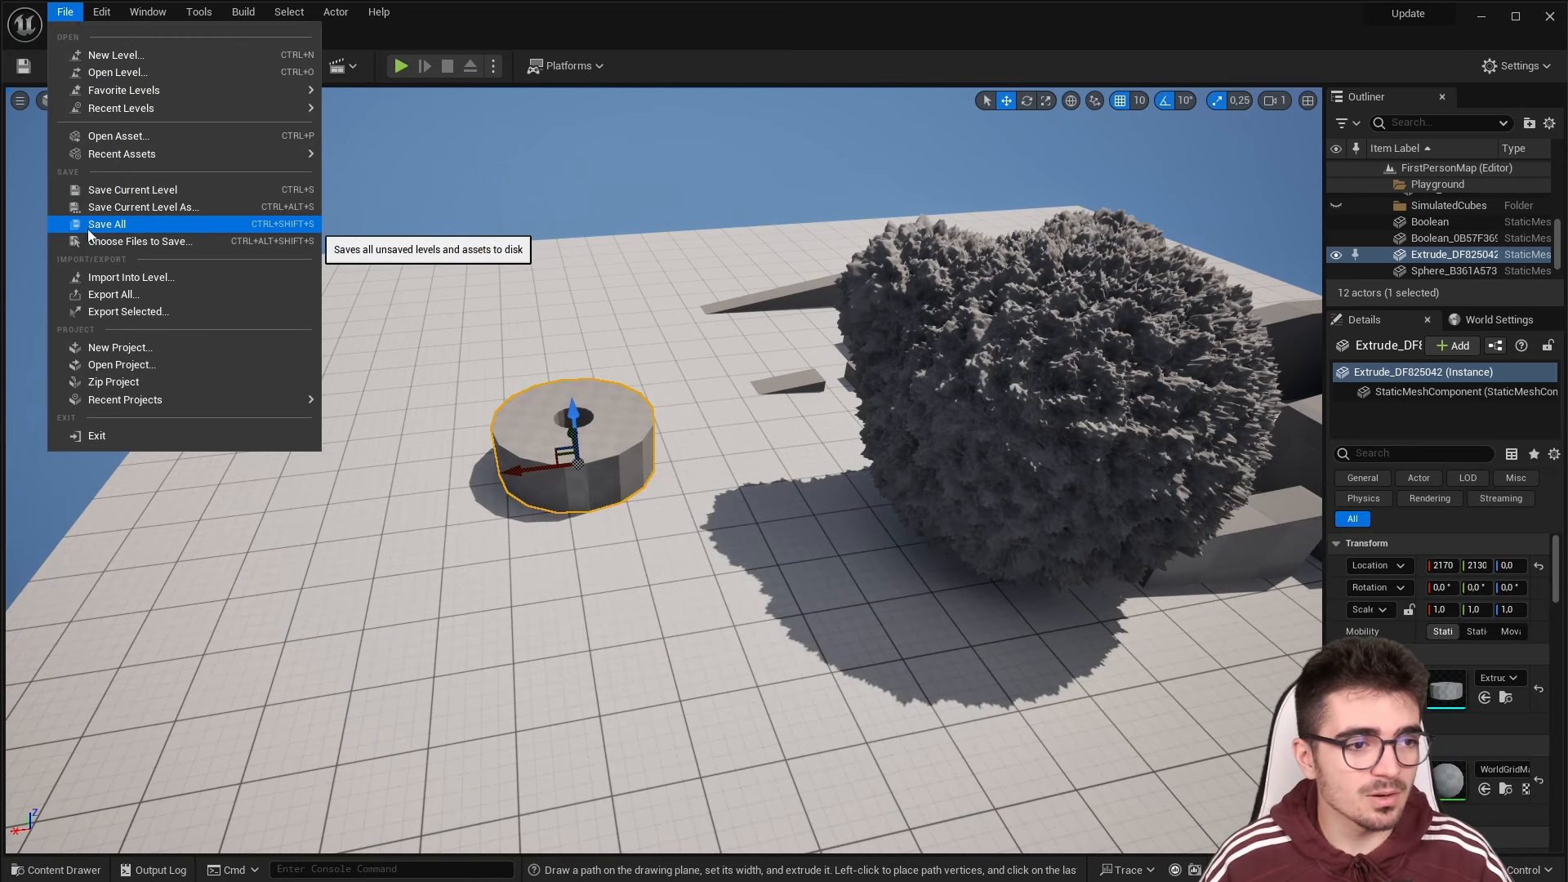
left_click(110, 232)
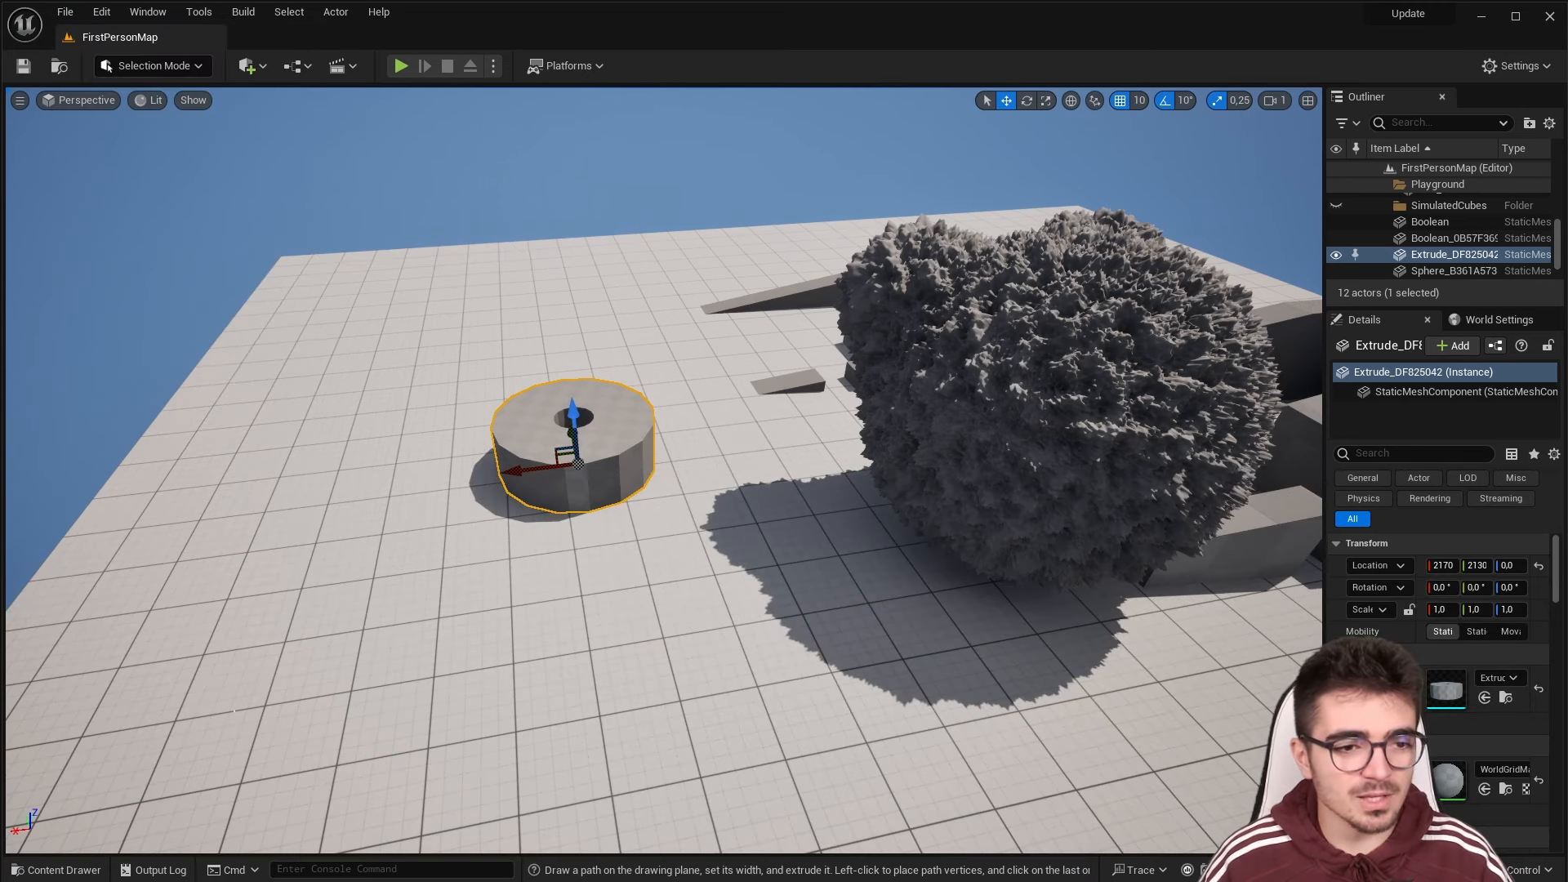
left_click(51, 872)
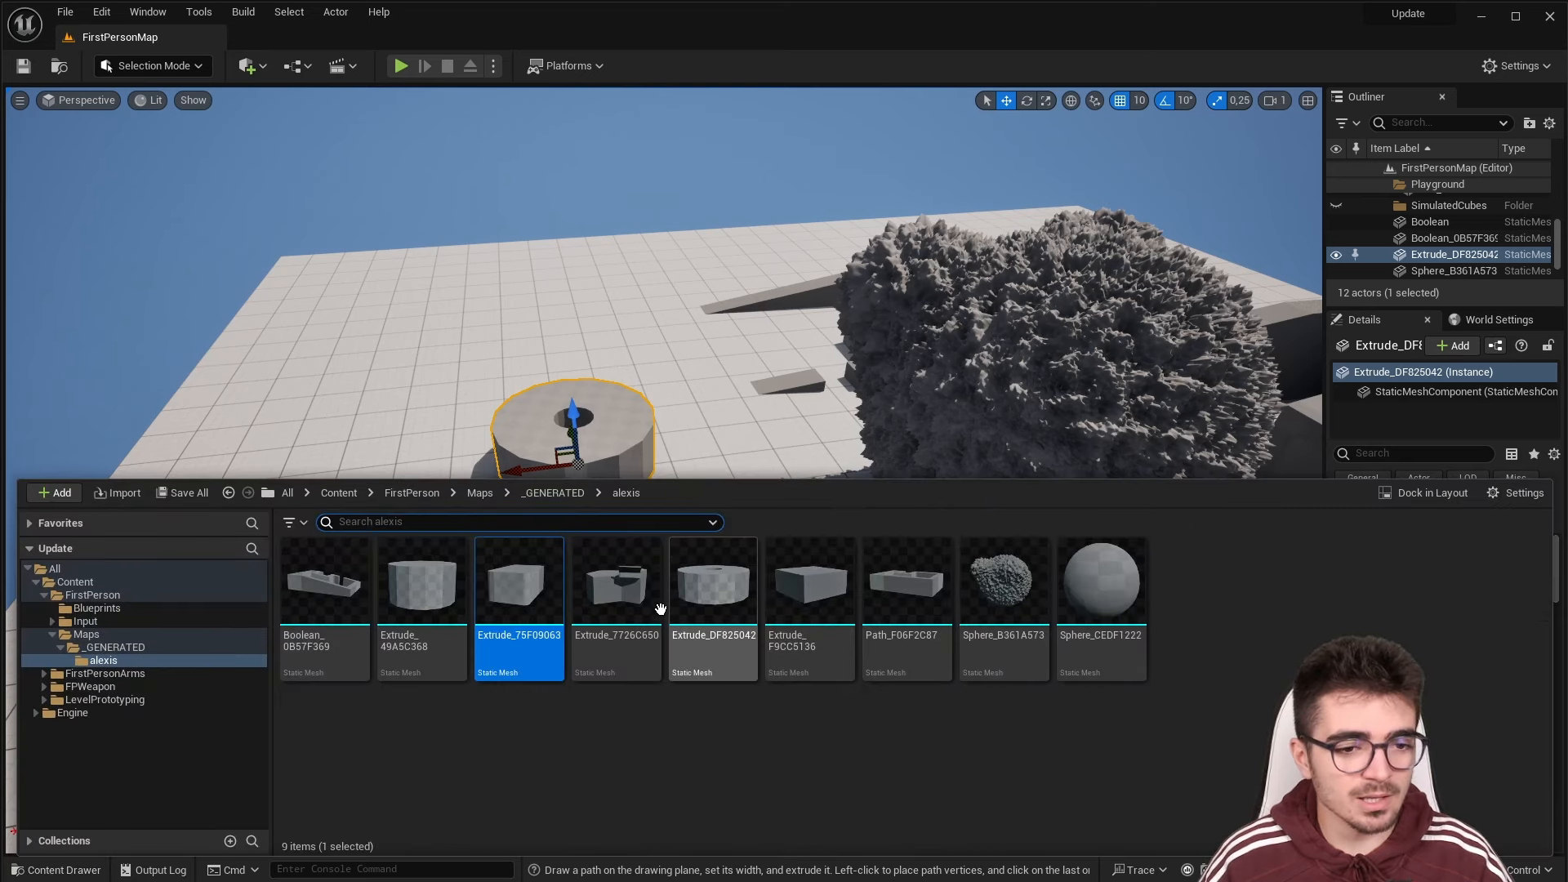
left_click(641, 617)
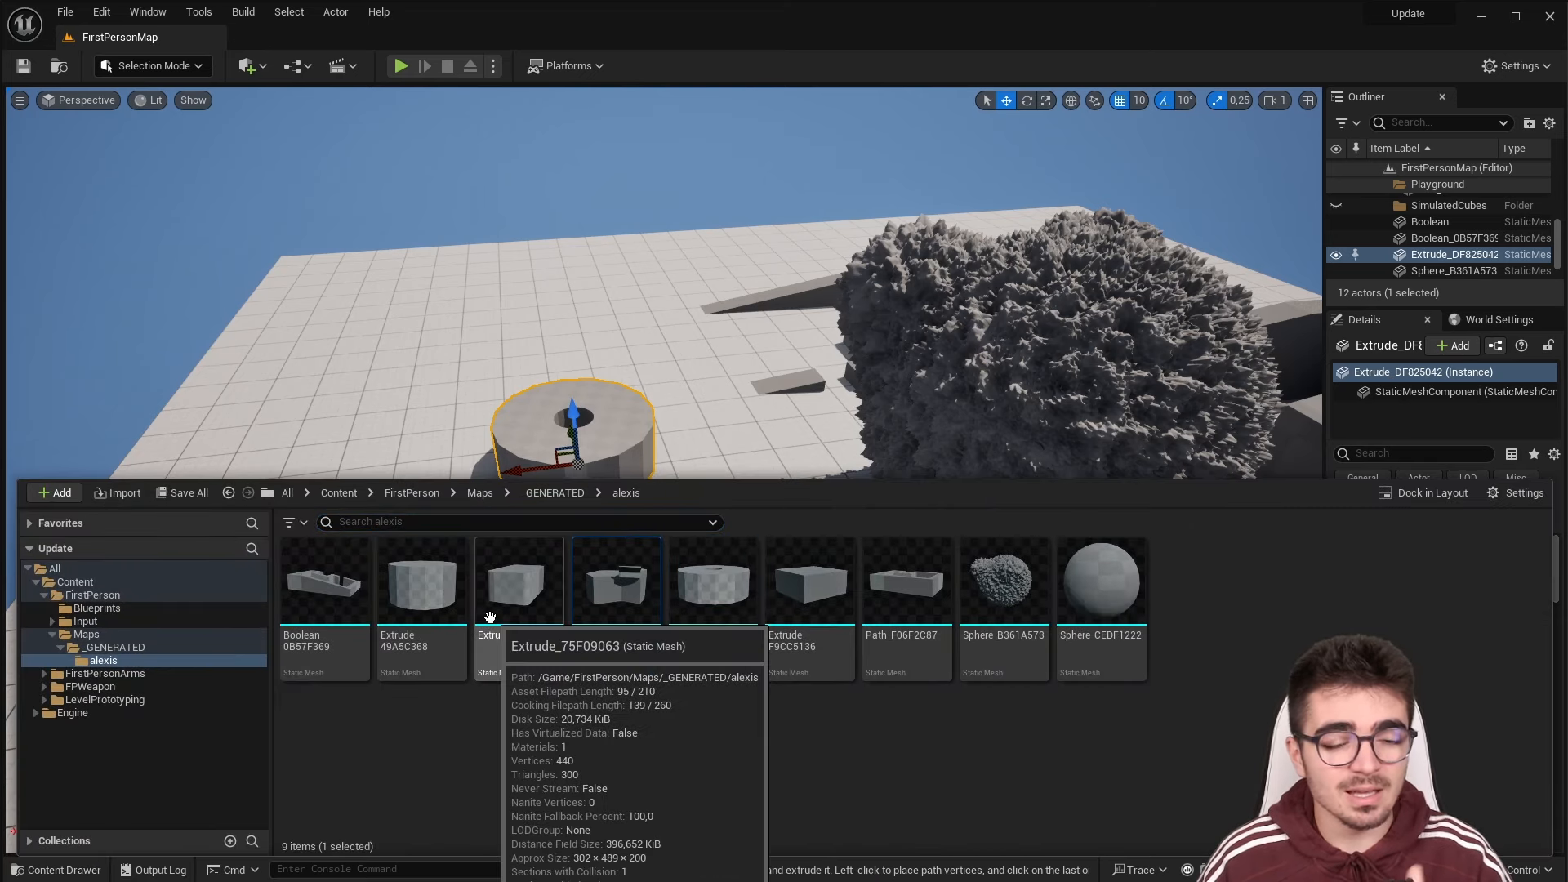
left_click(447, 615)
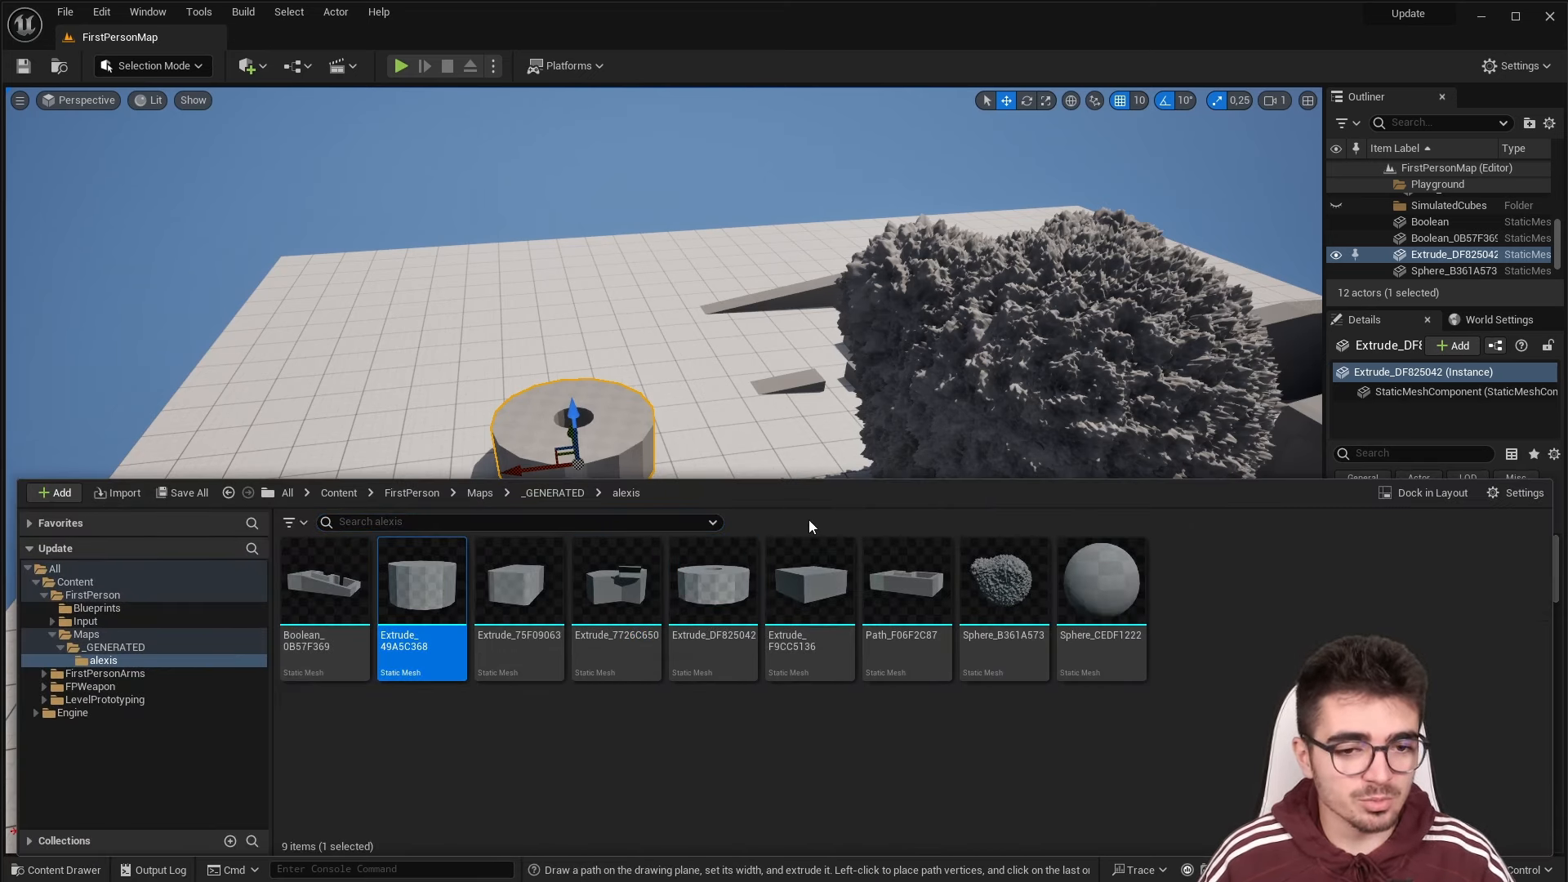